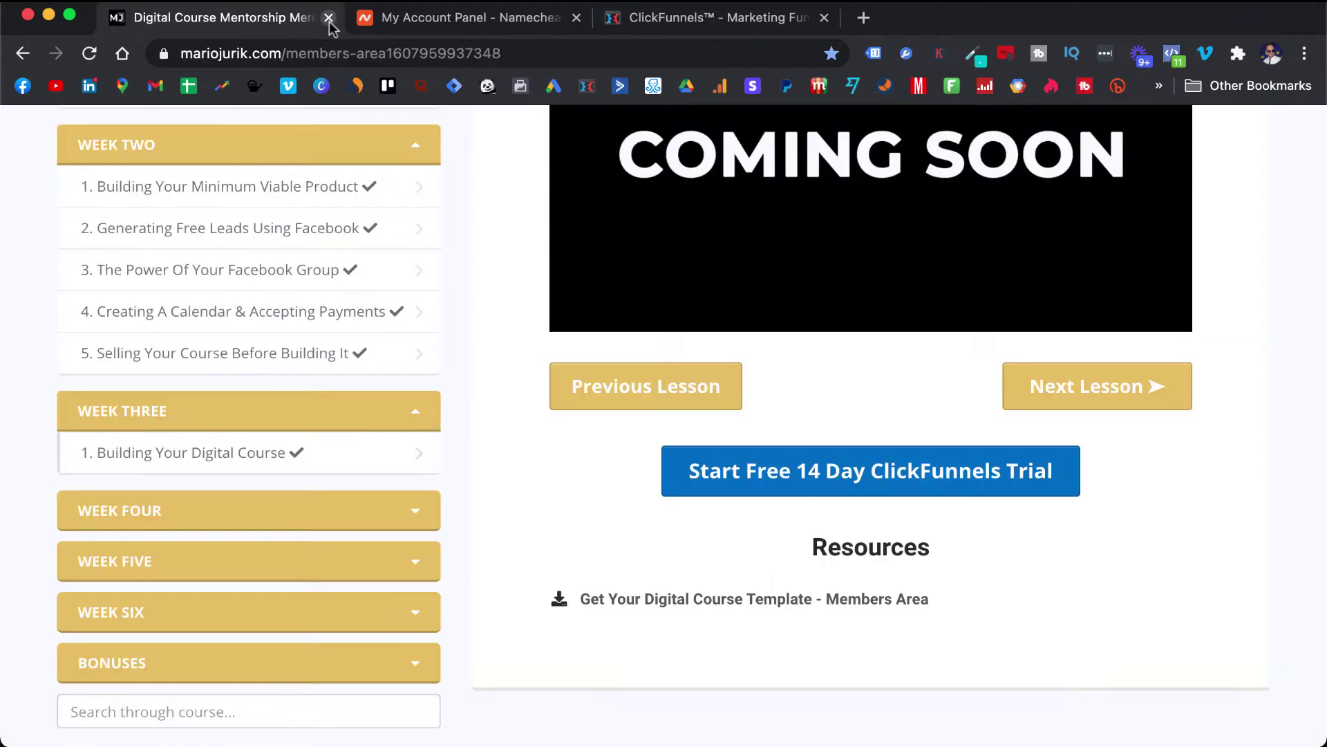
- Close the Canva tab and scroll through the 'Building Your Digital Course' lesson page
left_click(328, 17)
scroll(887, 220, "down", 1)
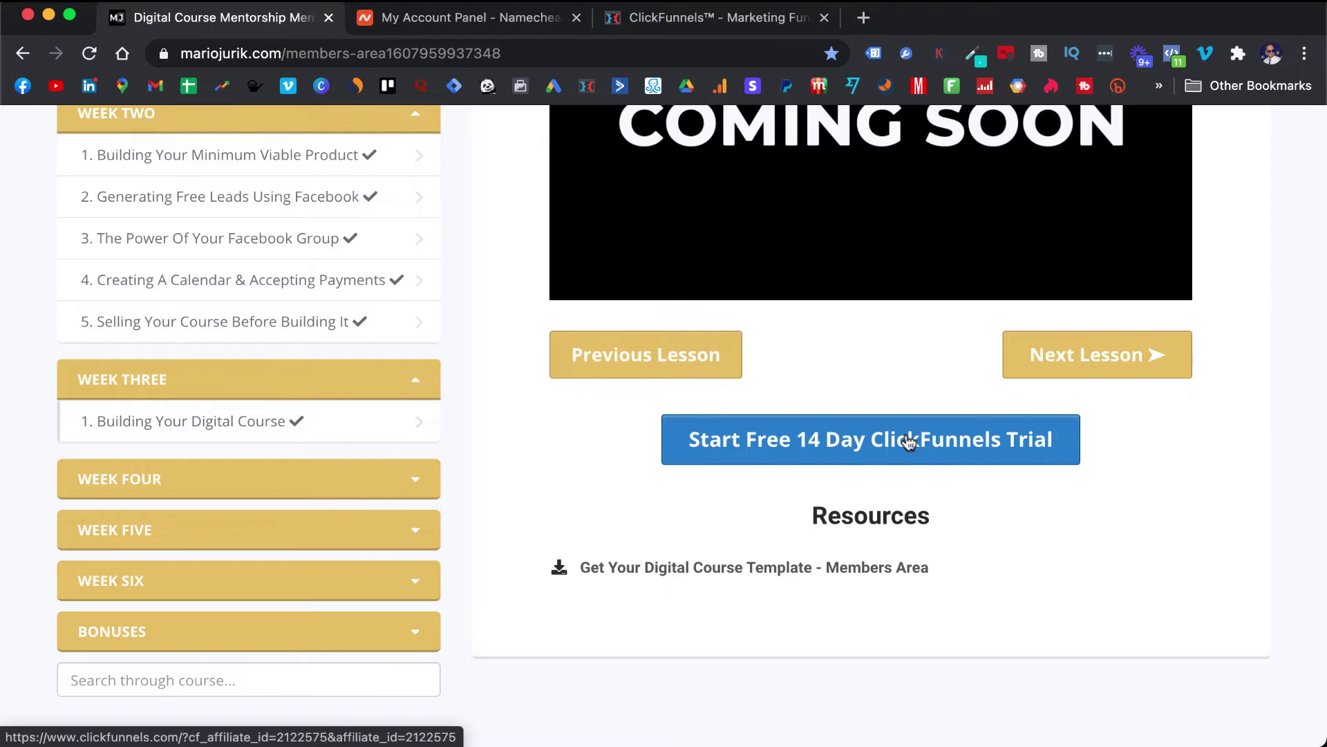
- Copy the trial offer's link and load it in a new incognito window
right_click(909, 443)
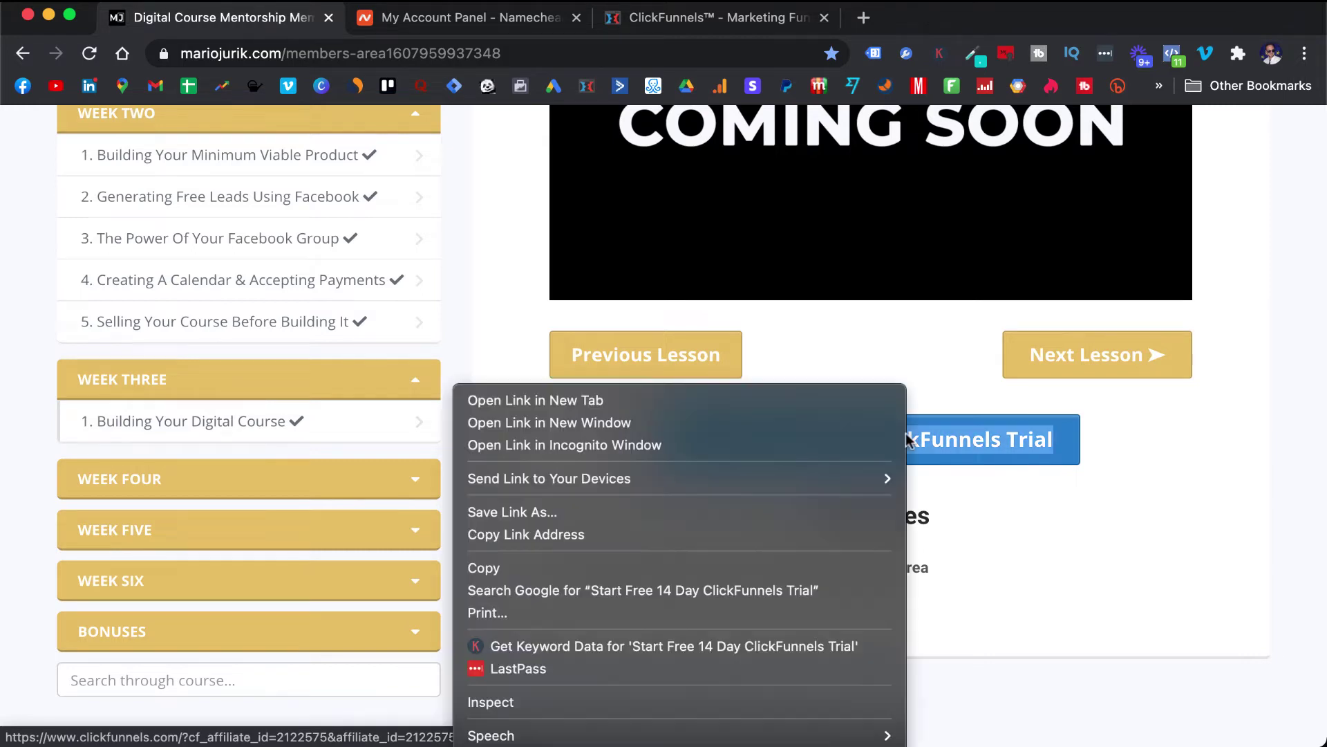
left_click(737, 533)
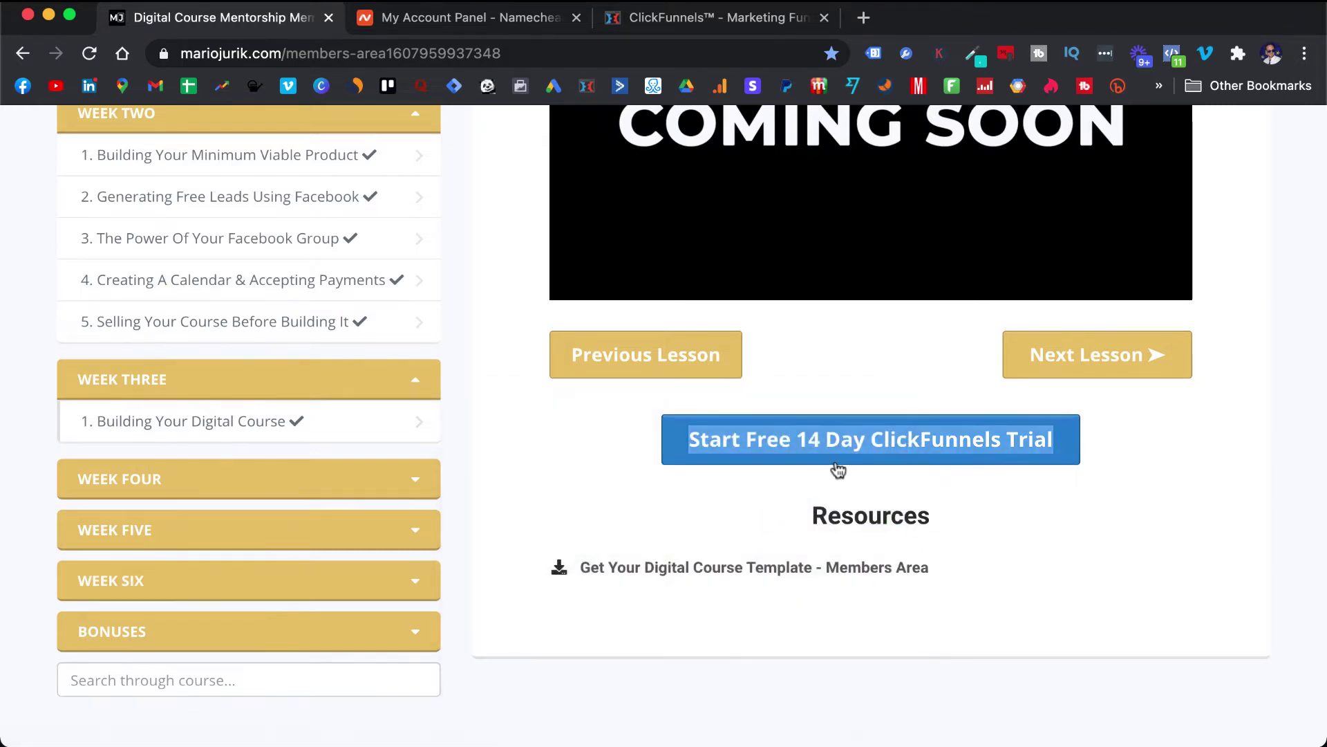
left_click(1303, 54)
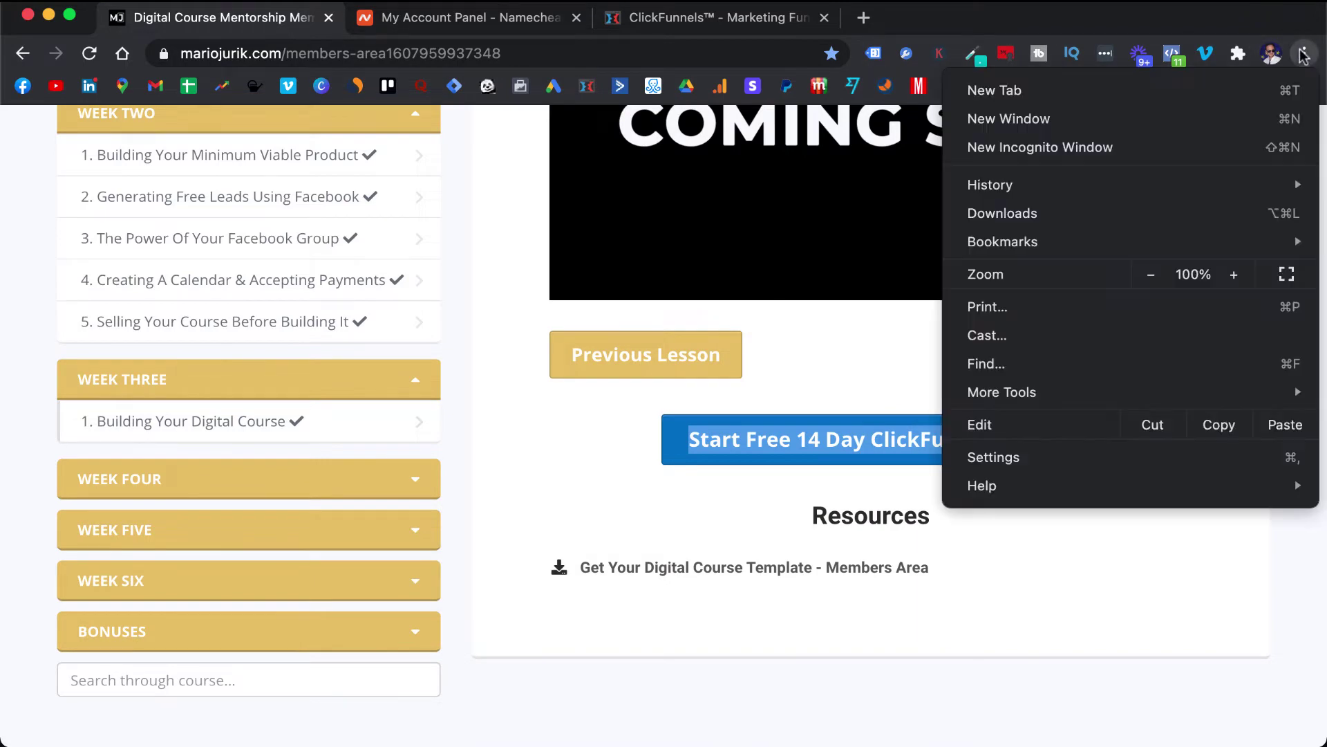
left_click(1101, 148)
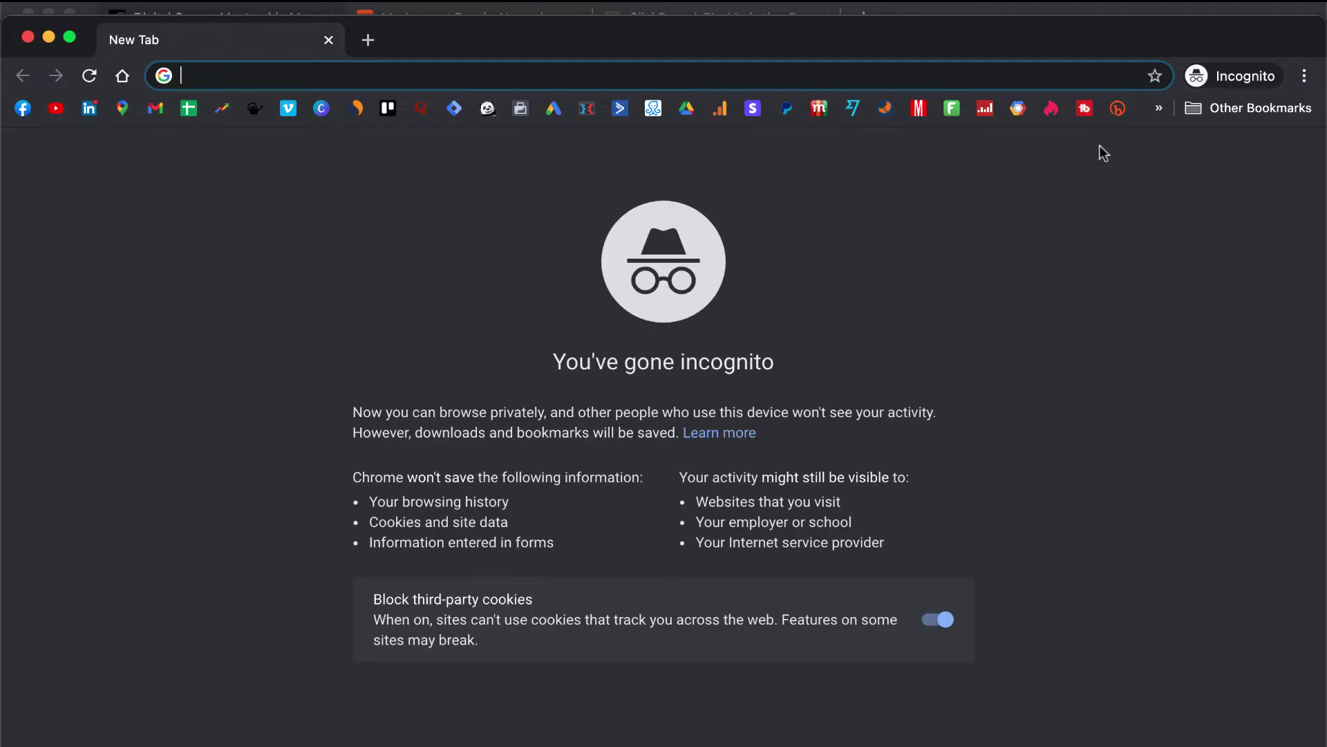
key("super+v")
key("Return")
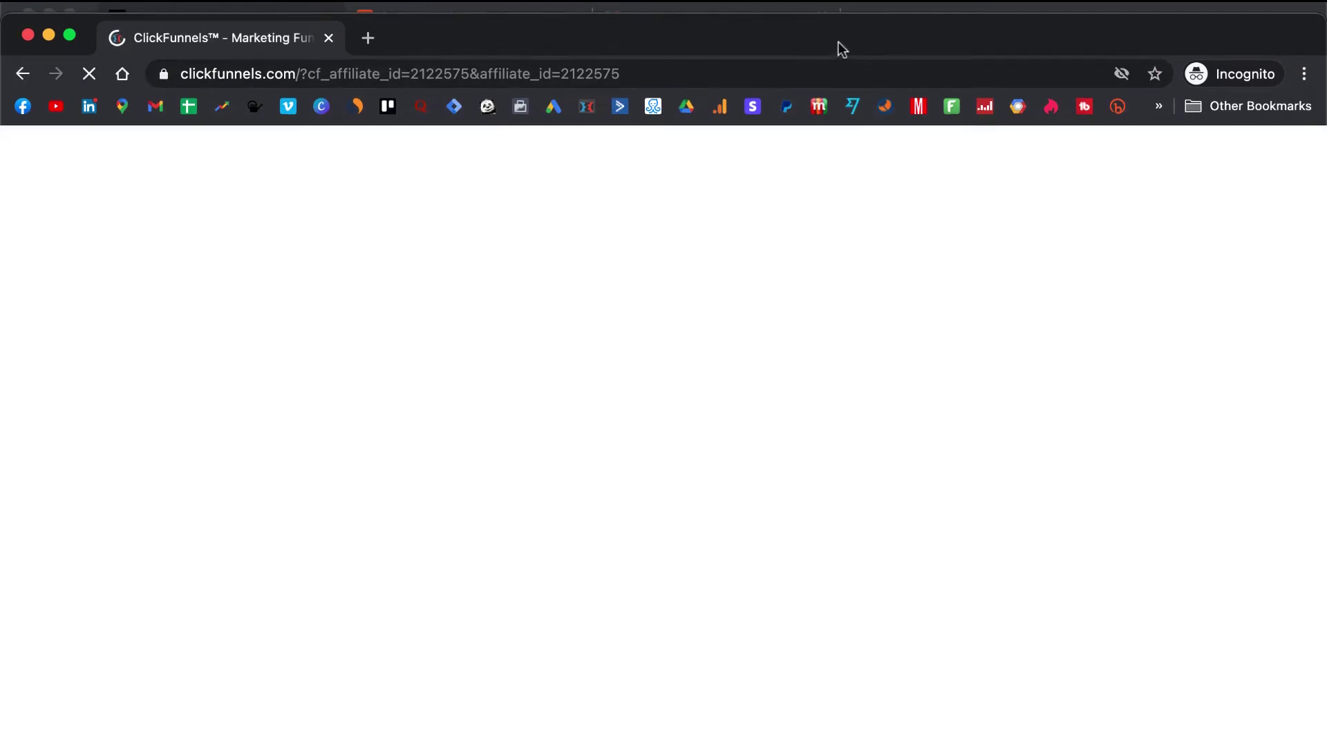
left_click_drag(839, 42, 837, 23)
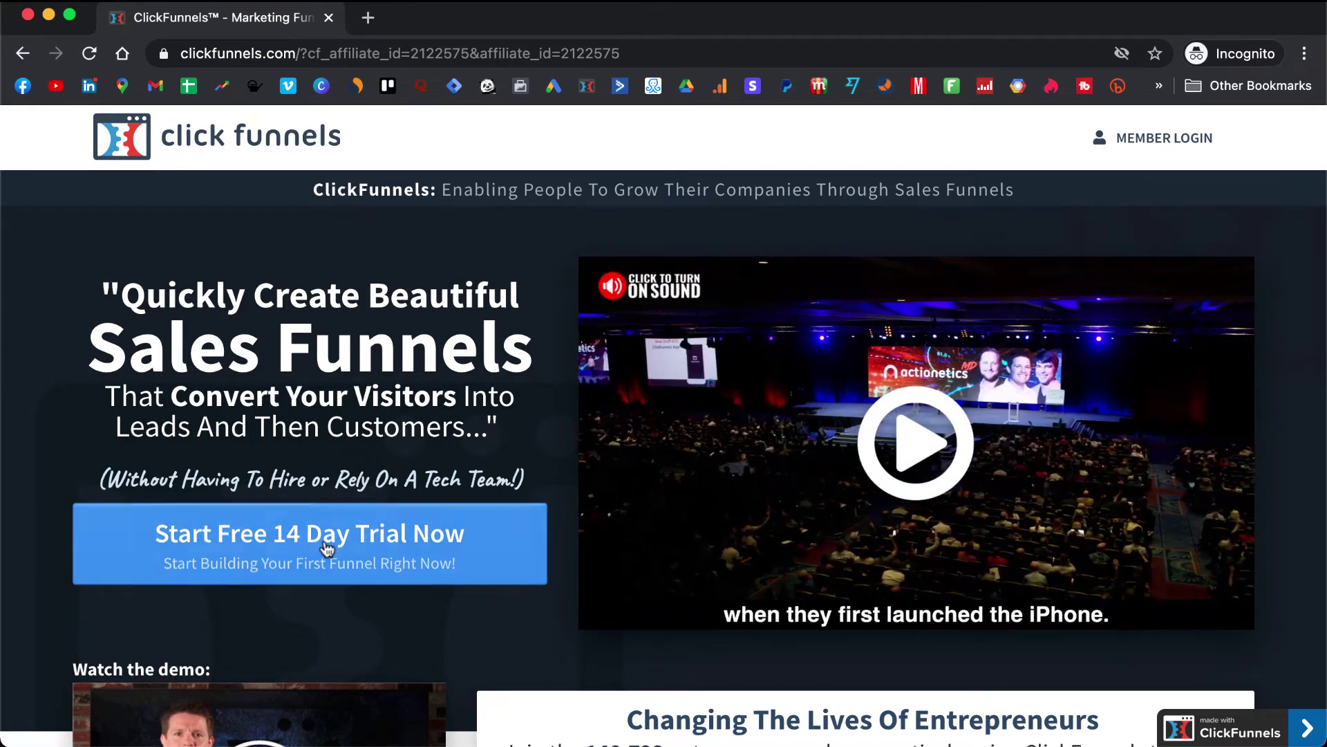
- Start the free 14-day trial and submit the signup form with account name, e-mail and password
left_click(323, 557)
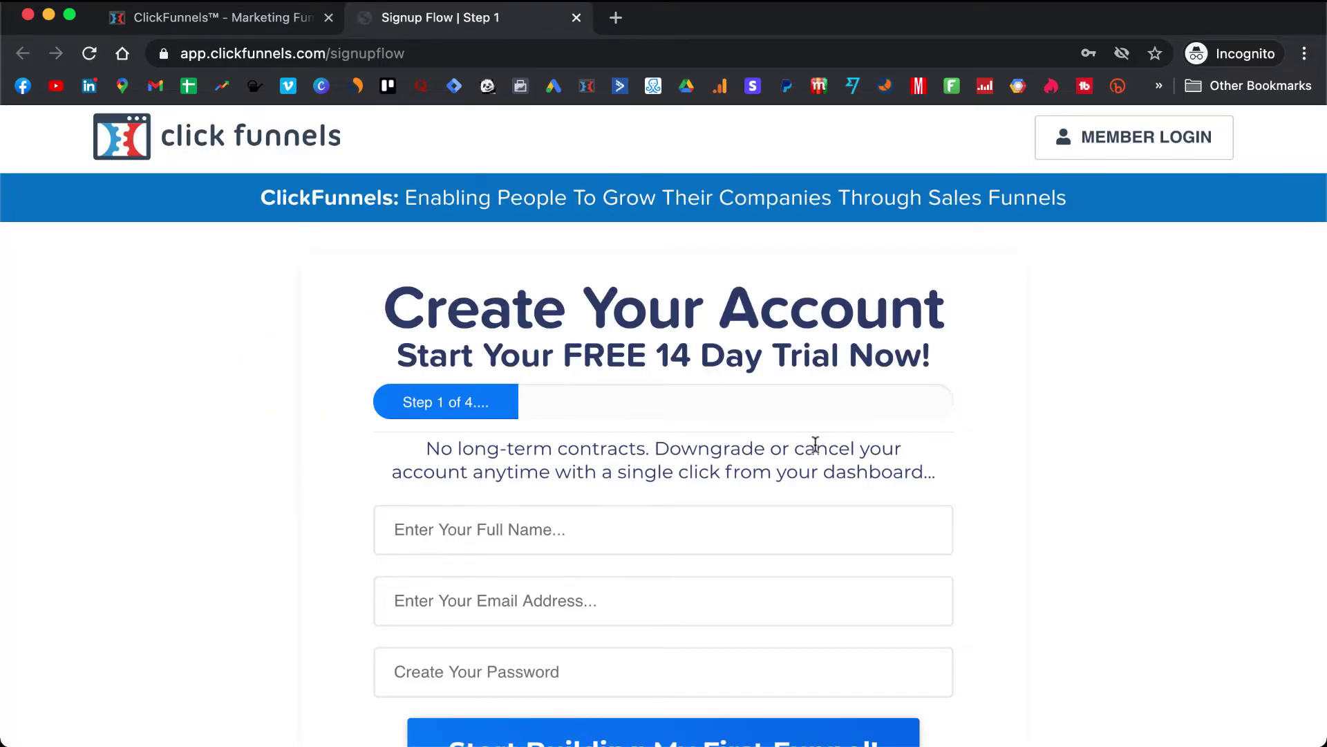
scroll(816, 444, "down", 3)
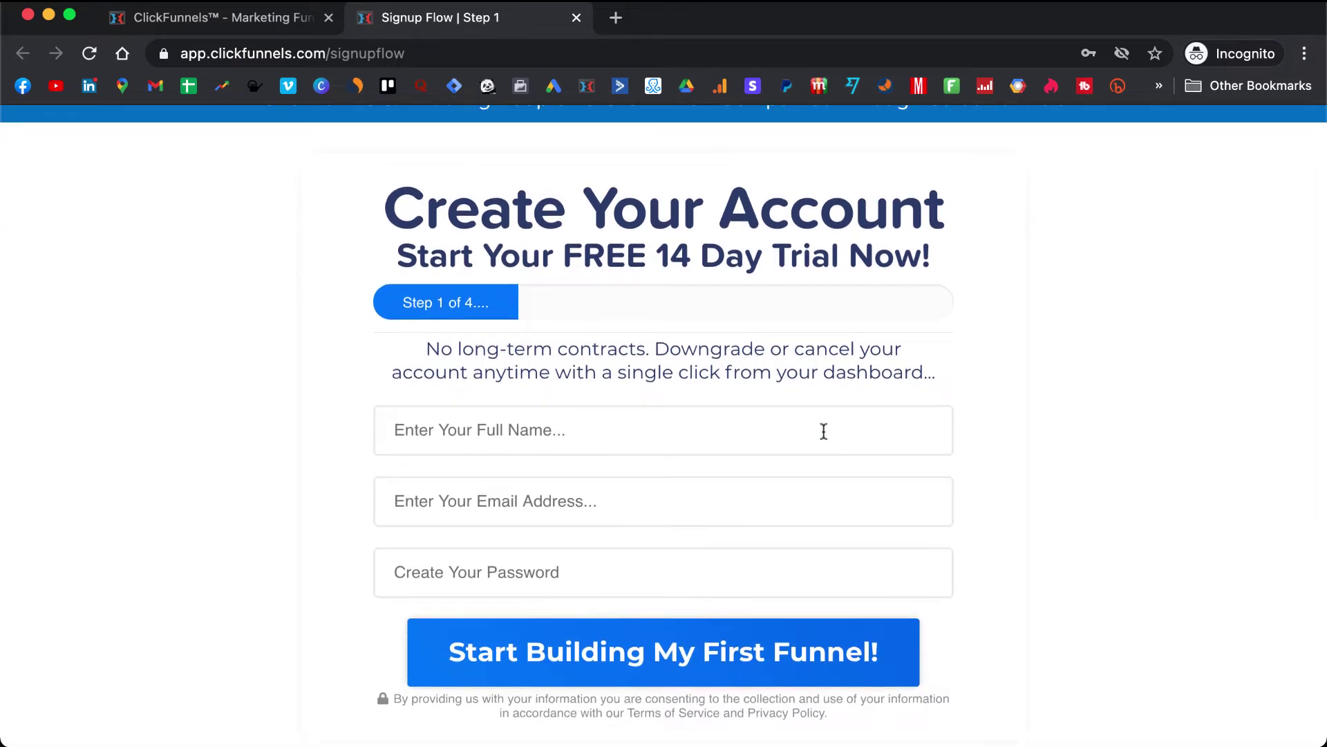
left_click(823, 430)
type("Digia")
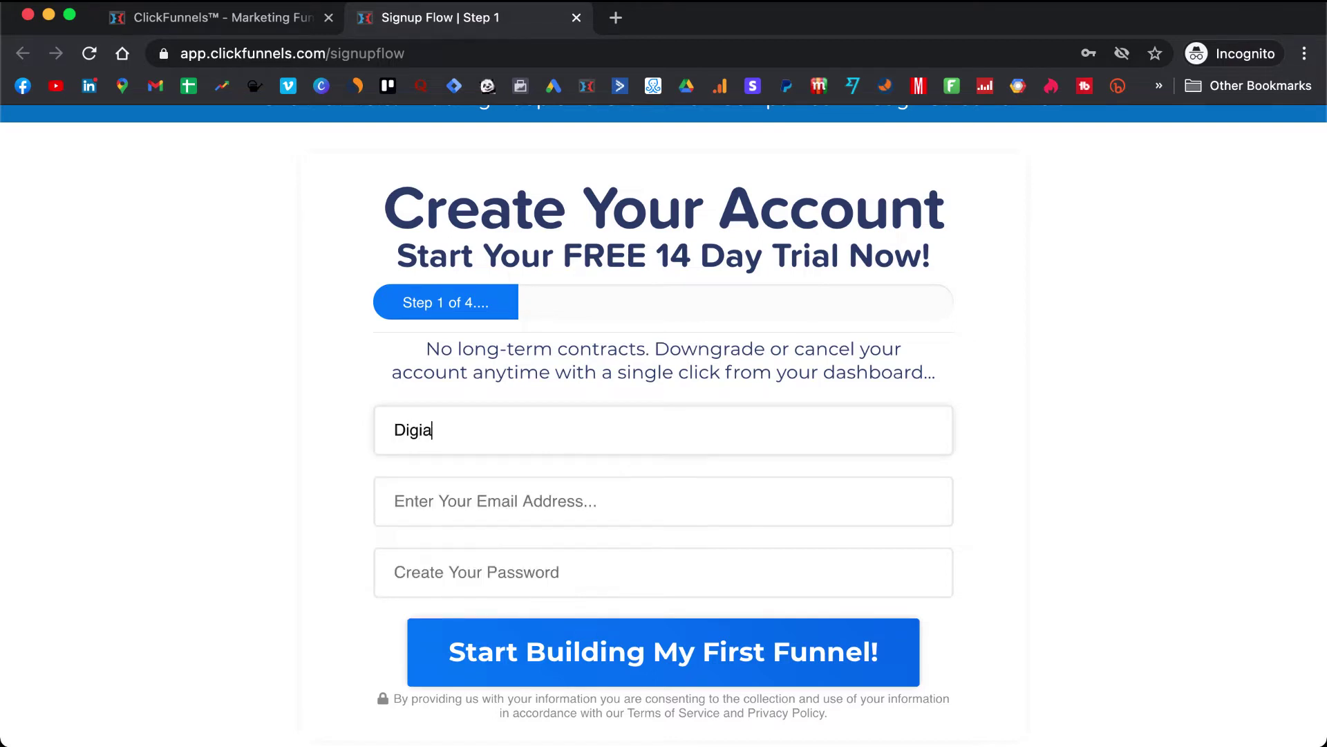
key("BackSpace")
type("ta")
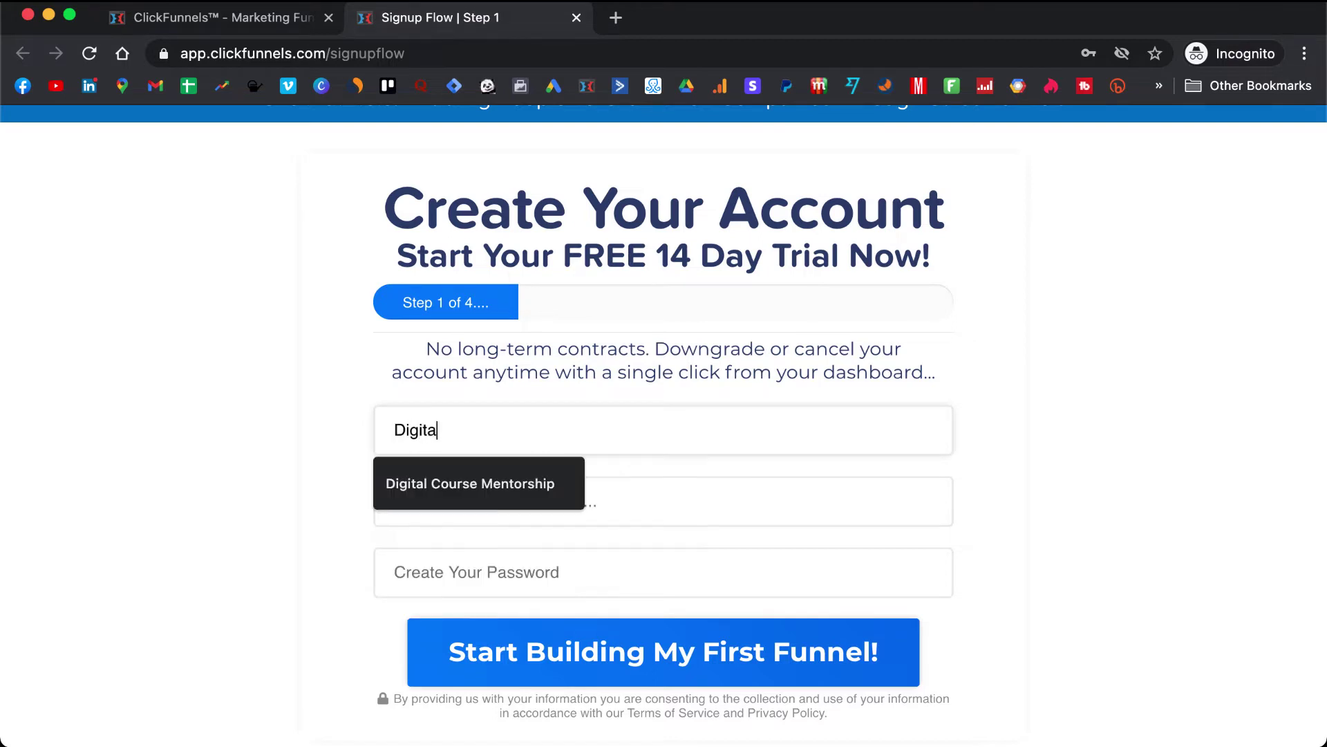
type("l Course Demo")
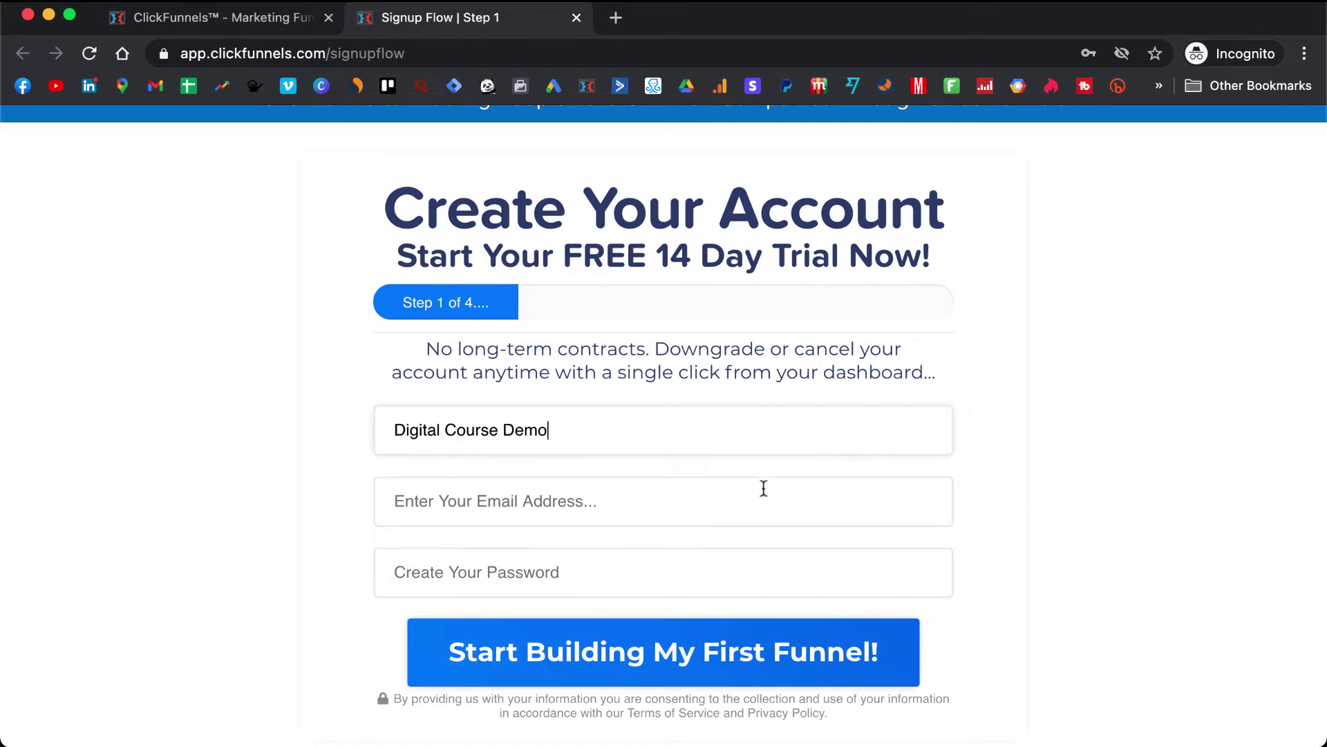
left_click(760, 484)
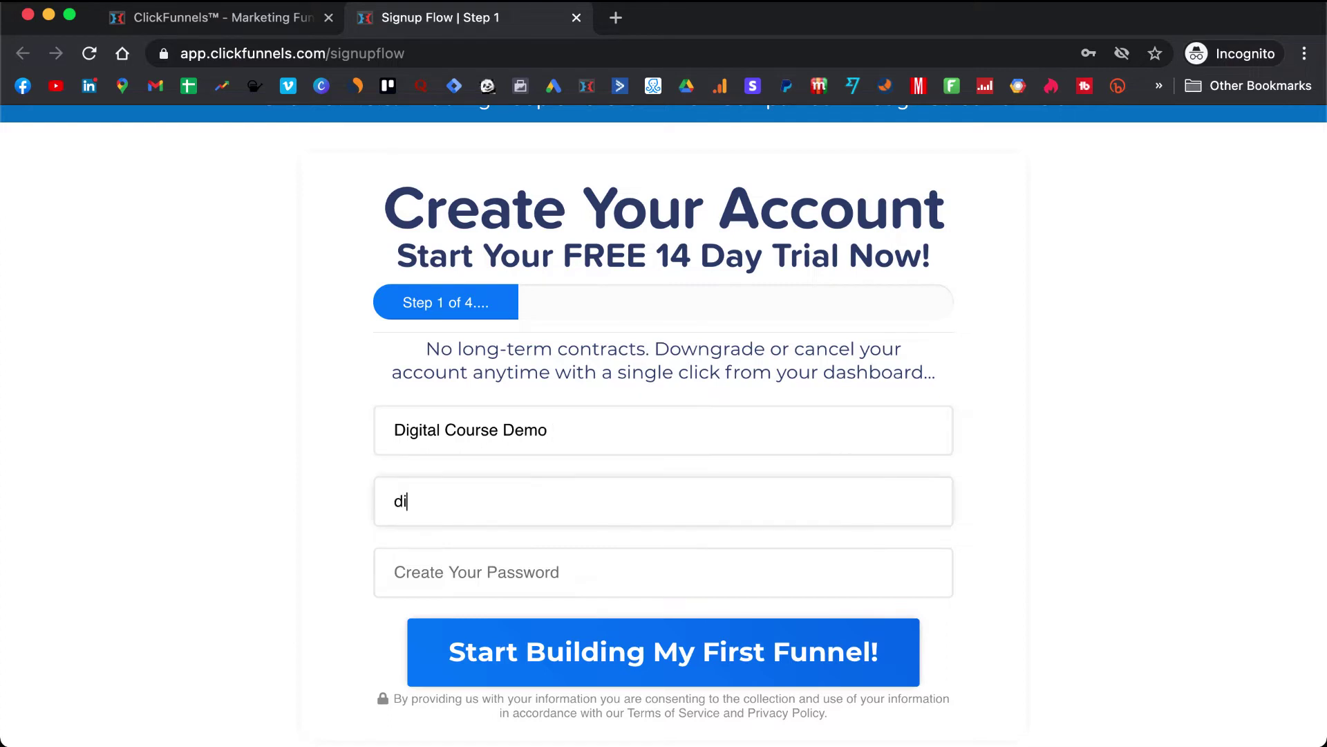
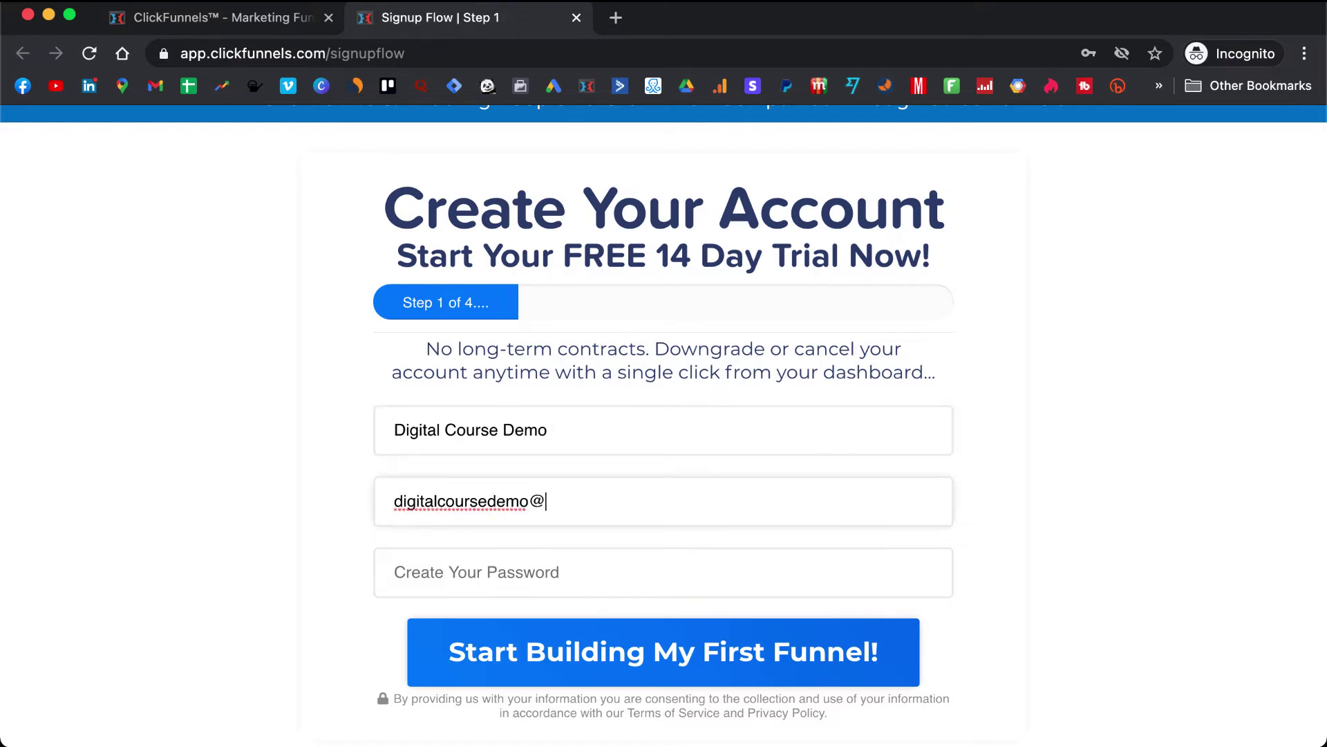
left_click(593, 571)
type("••••••••")
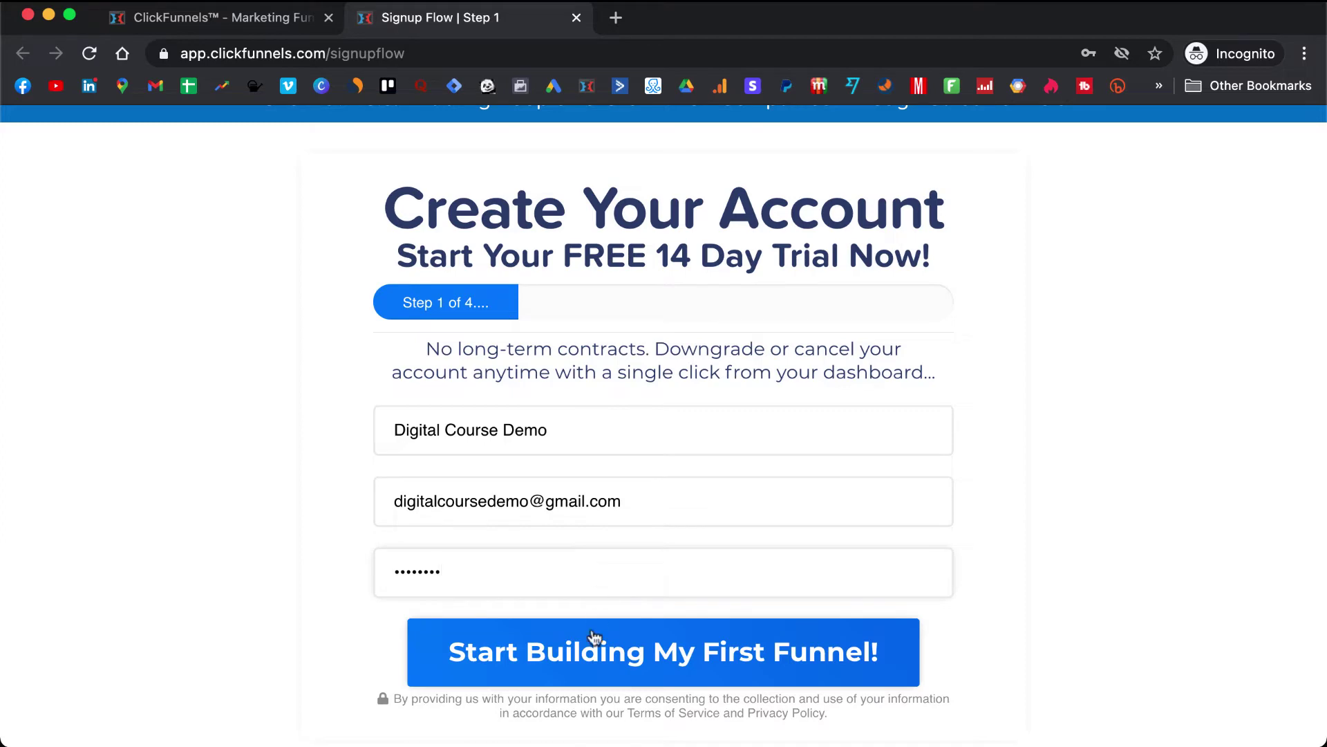
left_click(617, 661)
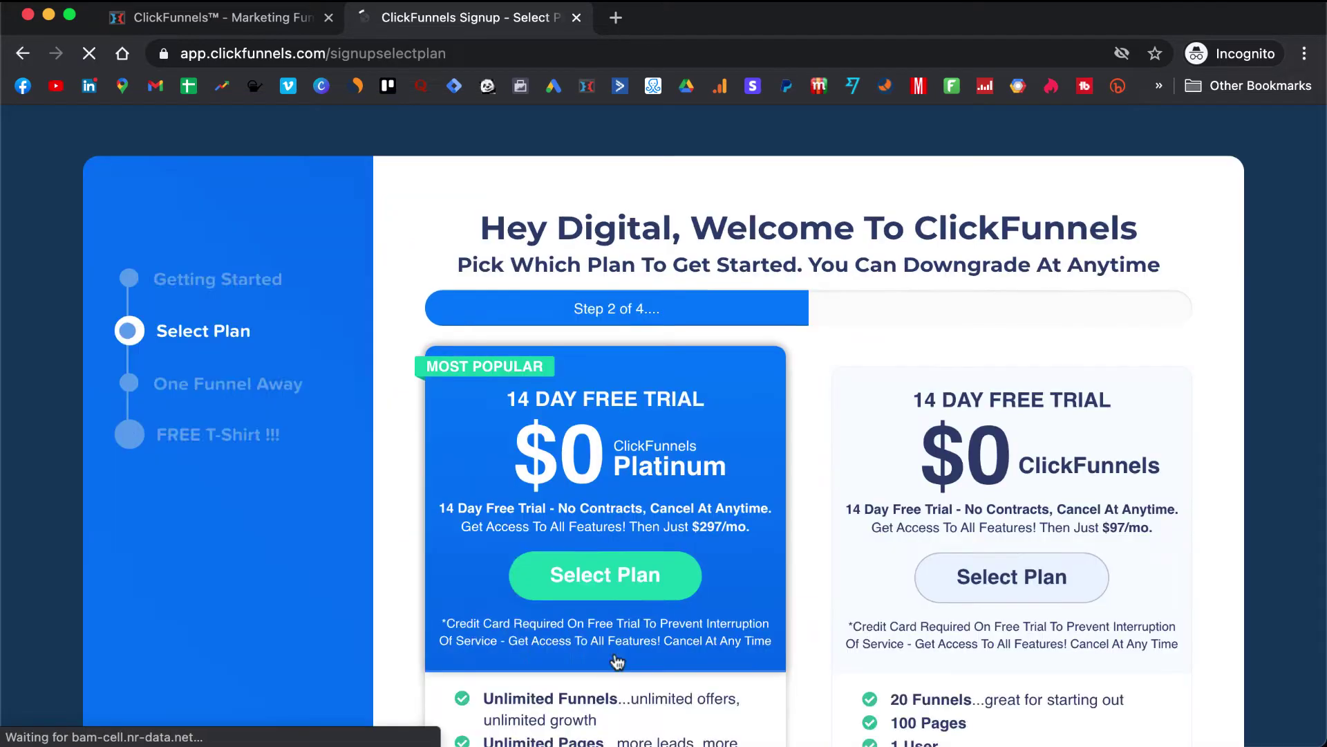
- Compare the plans and select the standard $97/mo ClickFunnels plan
scroll(947, 448, "down", 2)
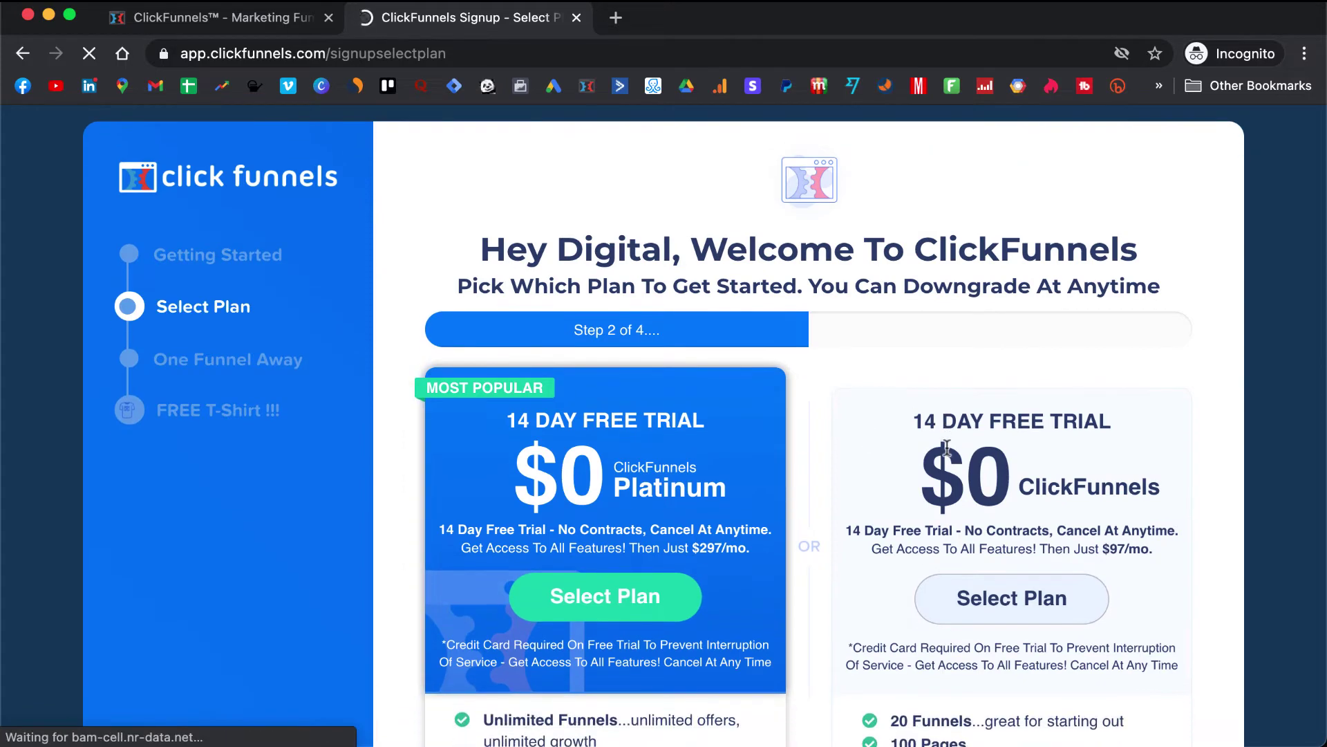
scroll(947, 448, "down", 5)
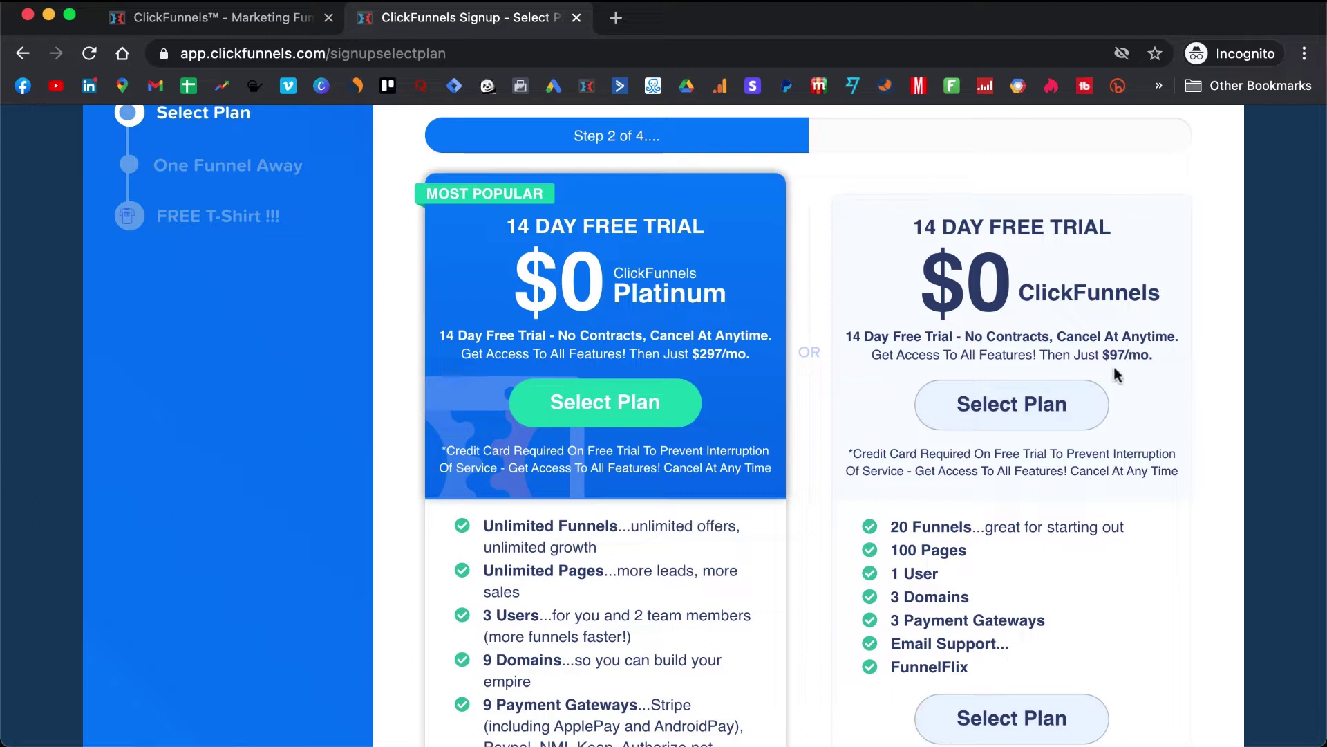
scroll(1117, 374, "down", 2)
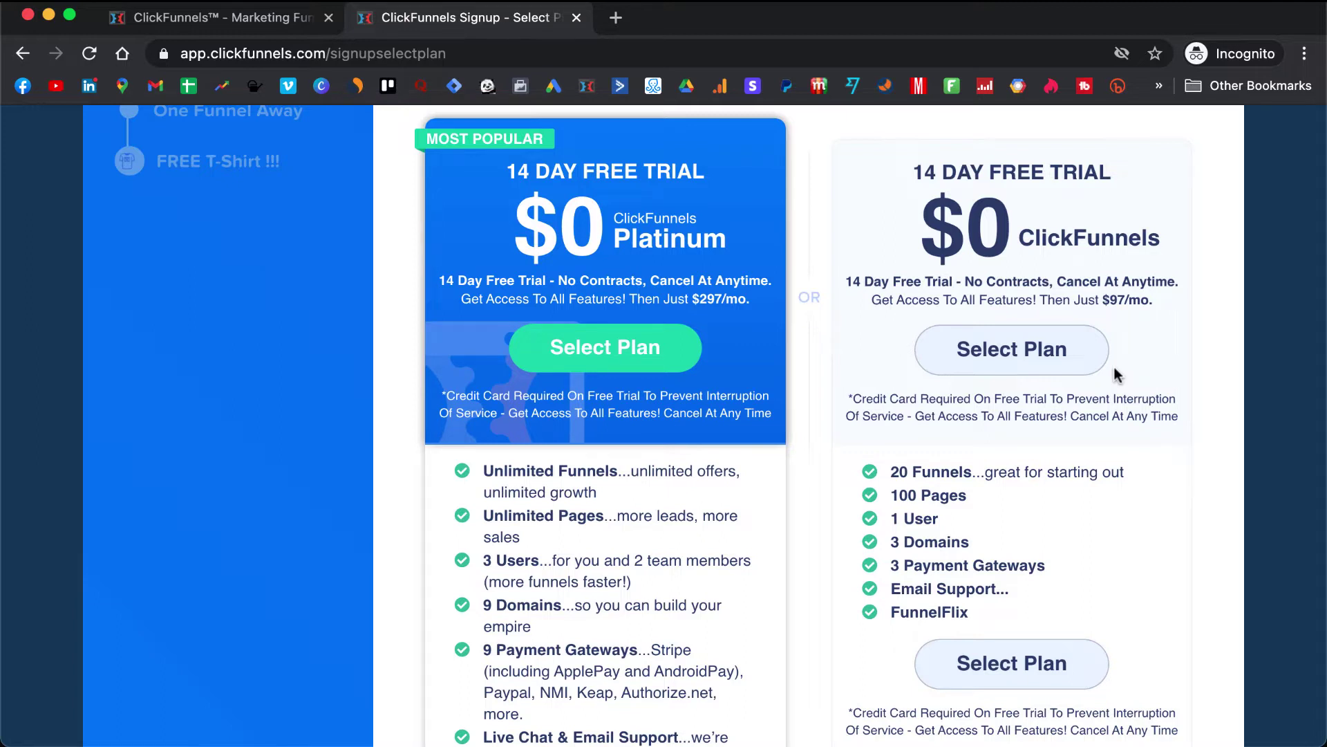
scroll(1117, 374, "down", 1)
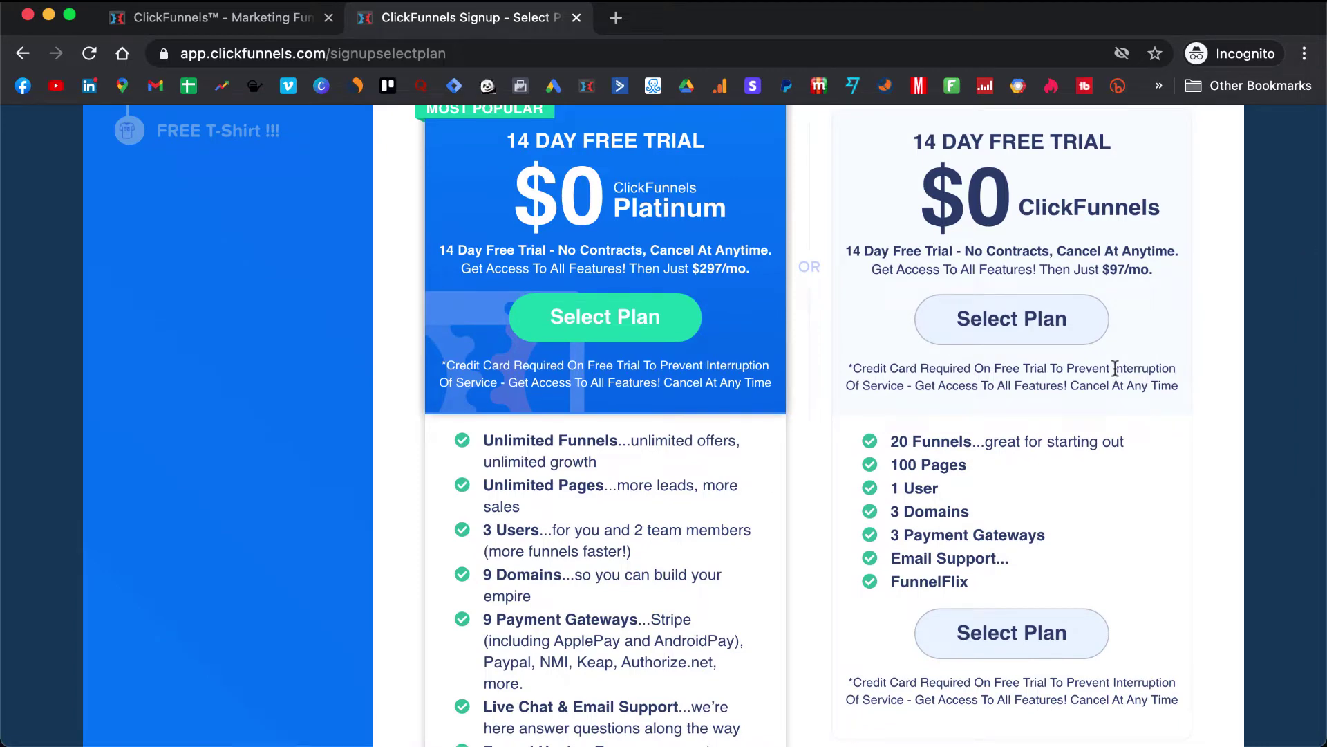
scroll(1115, 368, "up", 1)
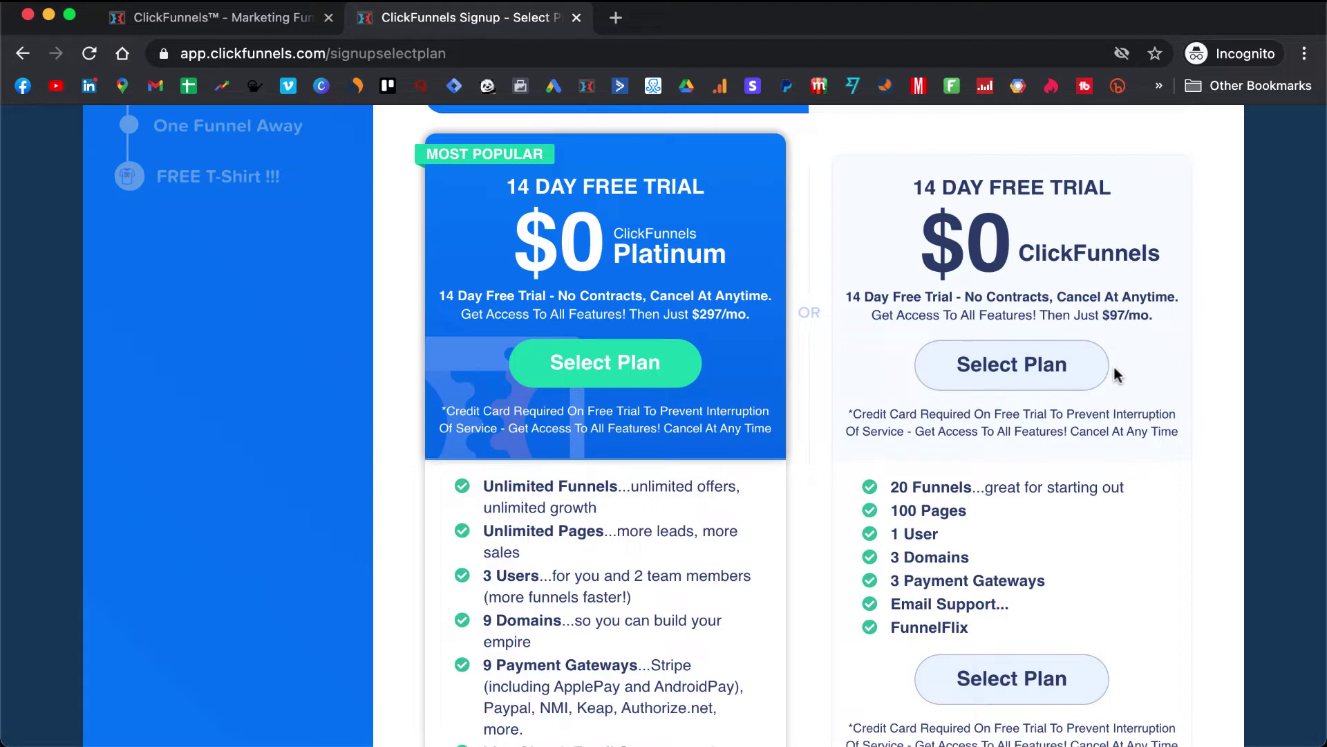
scroll(1115, 374, "down", 3)
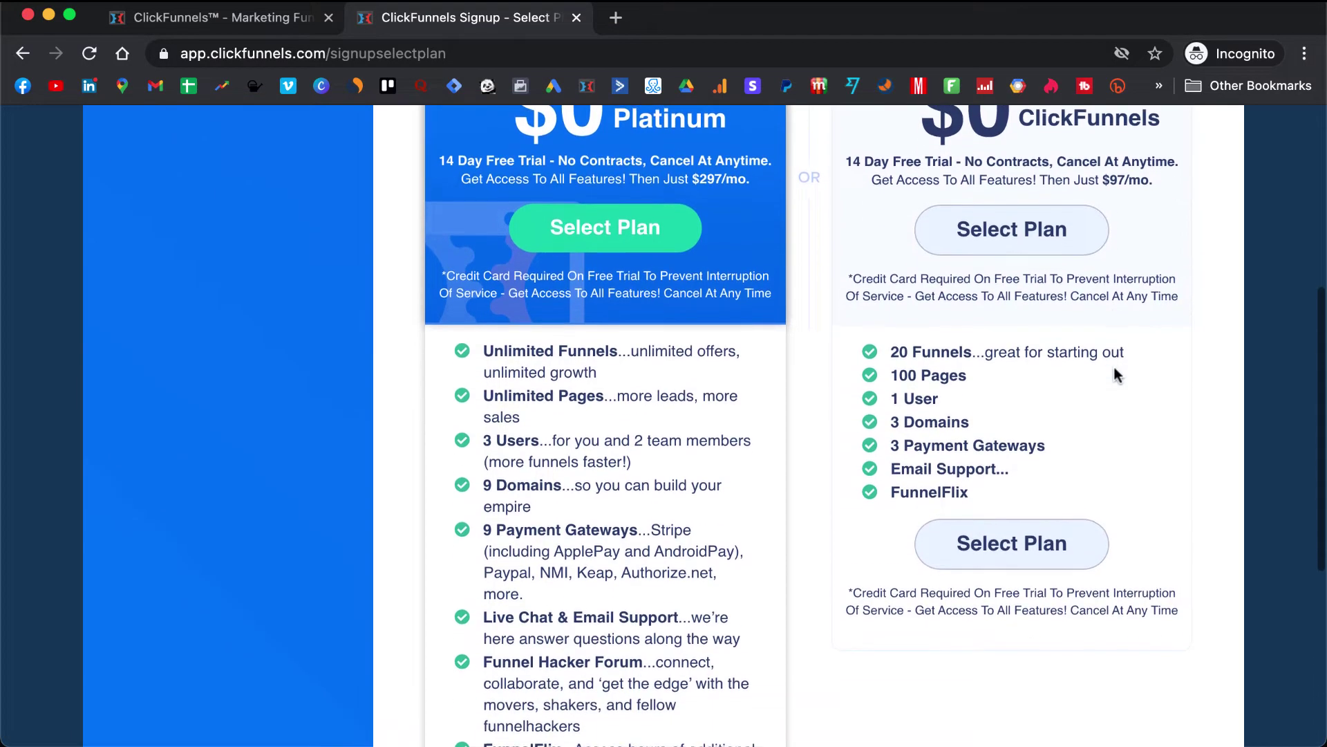
scroll(1114, 373, "down", 3)
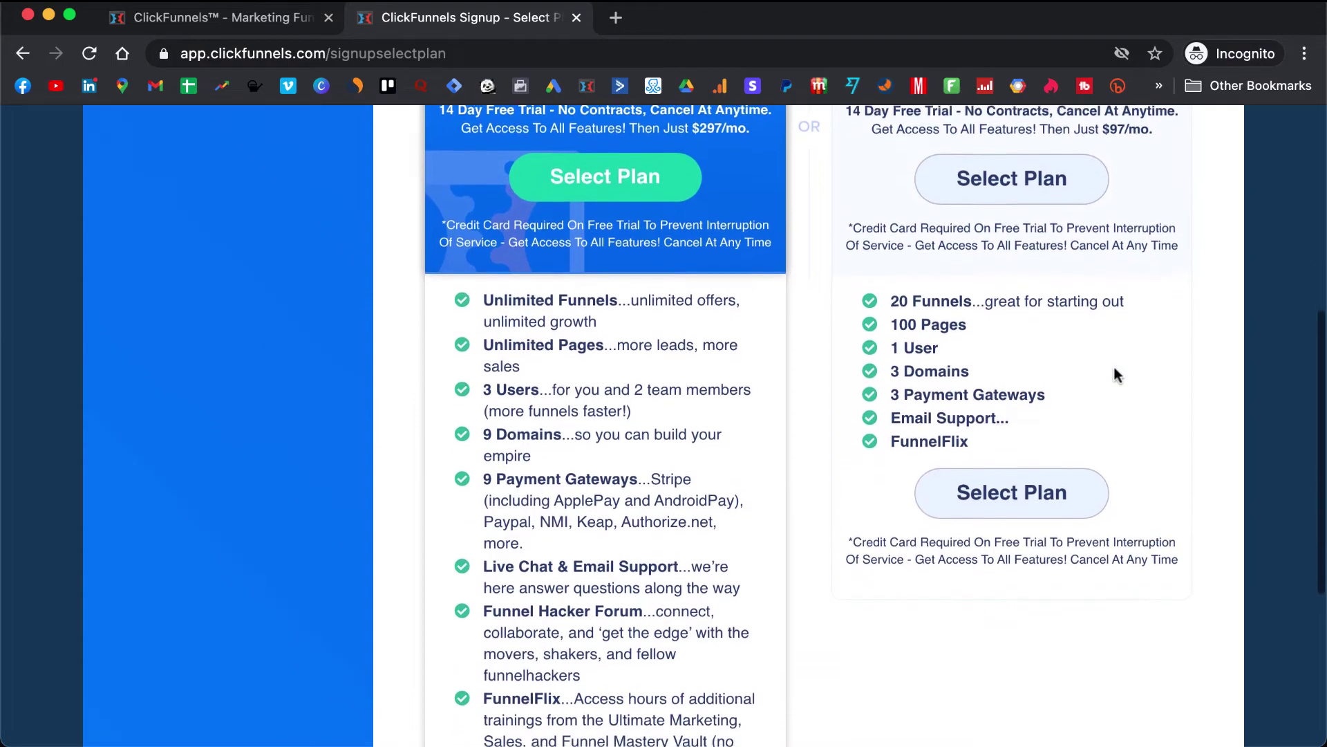
scroll(1114, 374, "down", 5)
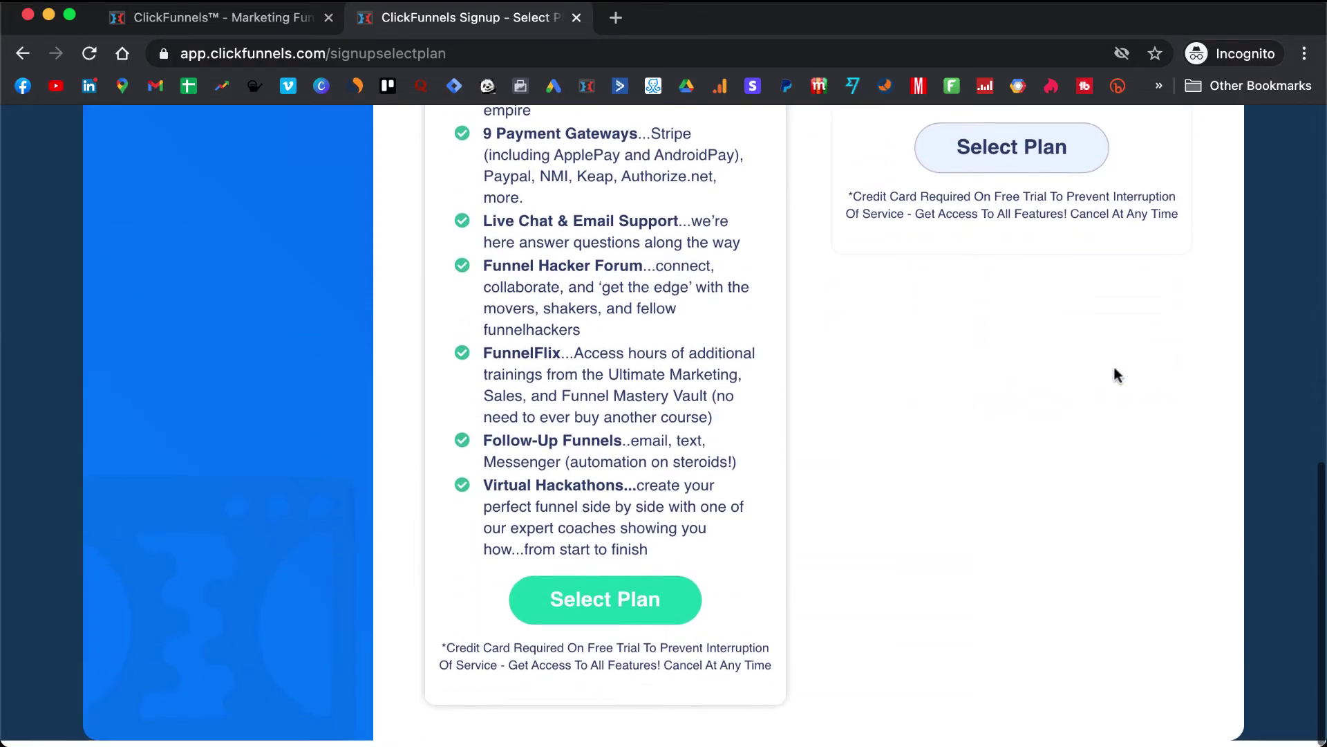
scroll(1114, 374, "up", 10)
scroll(1114, 373, "down", 4)
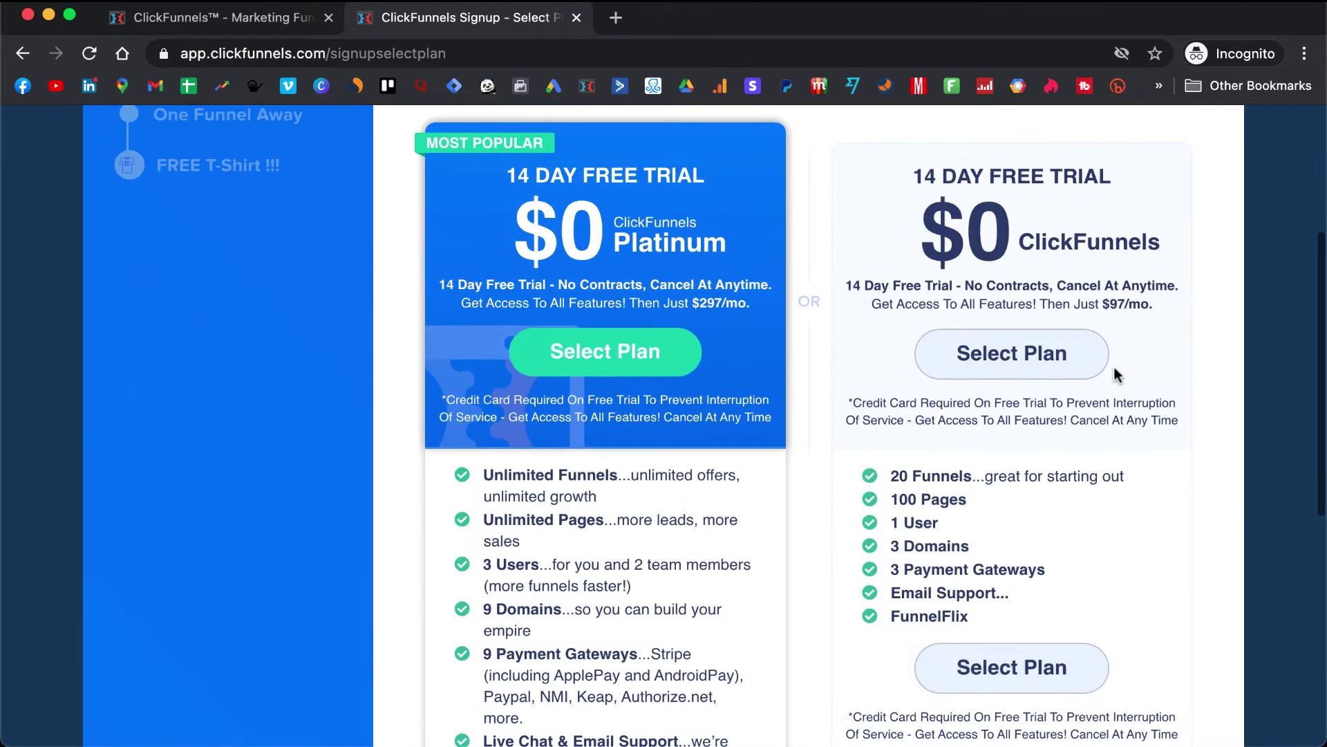
left_click(1023, 358)
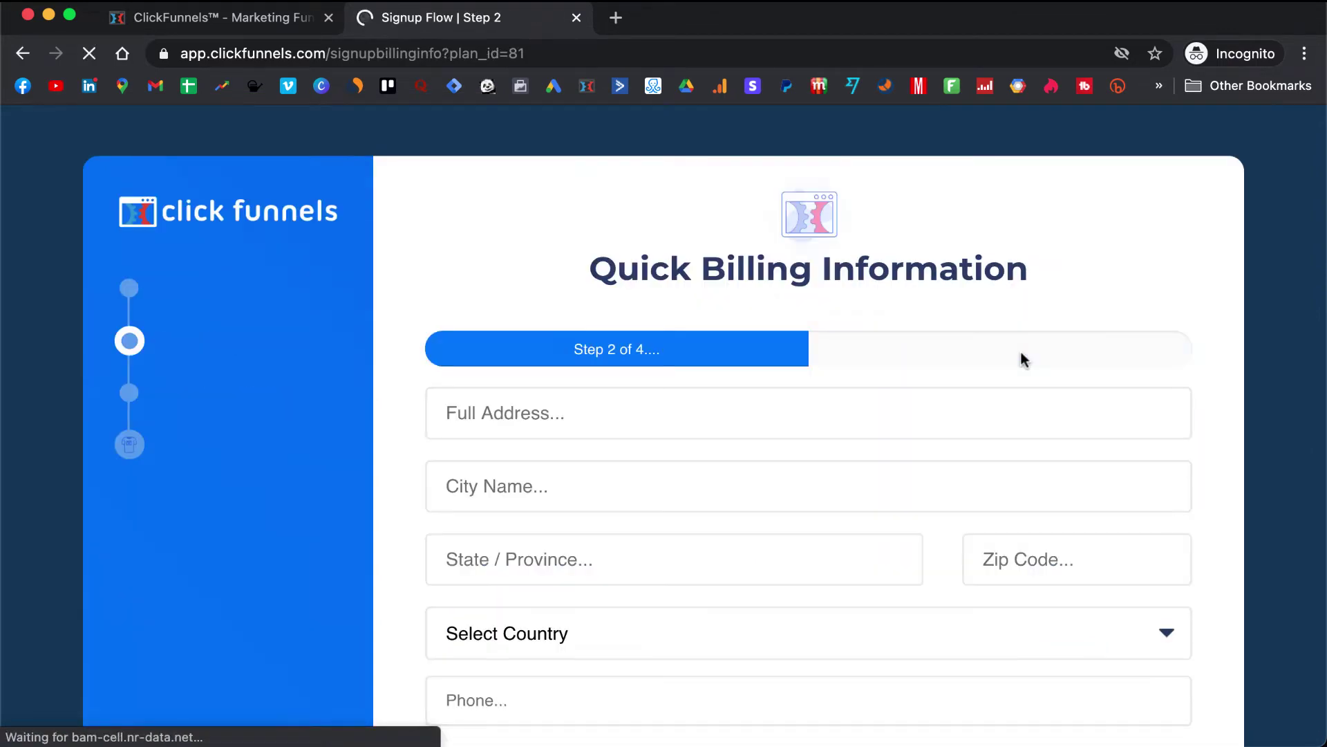
- Agree to the 14-day free trial terms and submit the billing form without the $47 add-on
scroll(1021, 354, "down", 3)
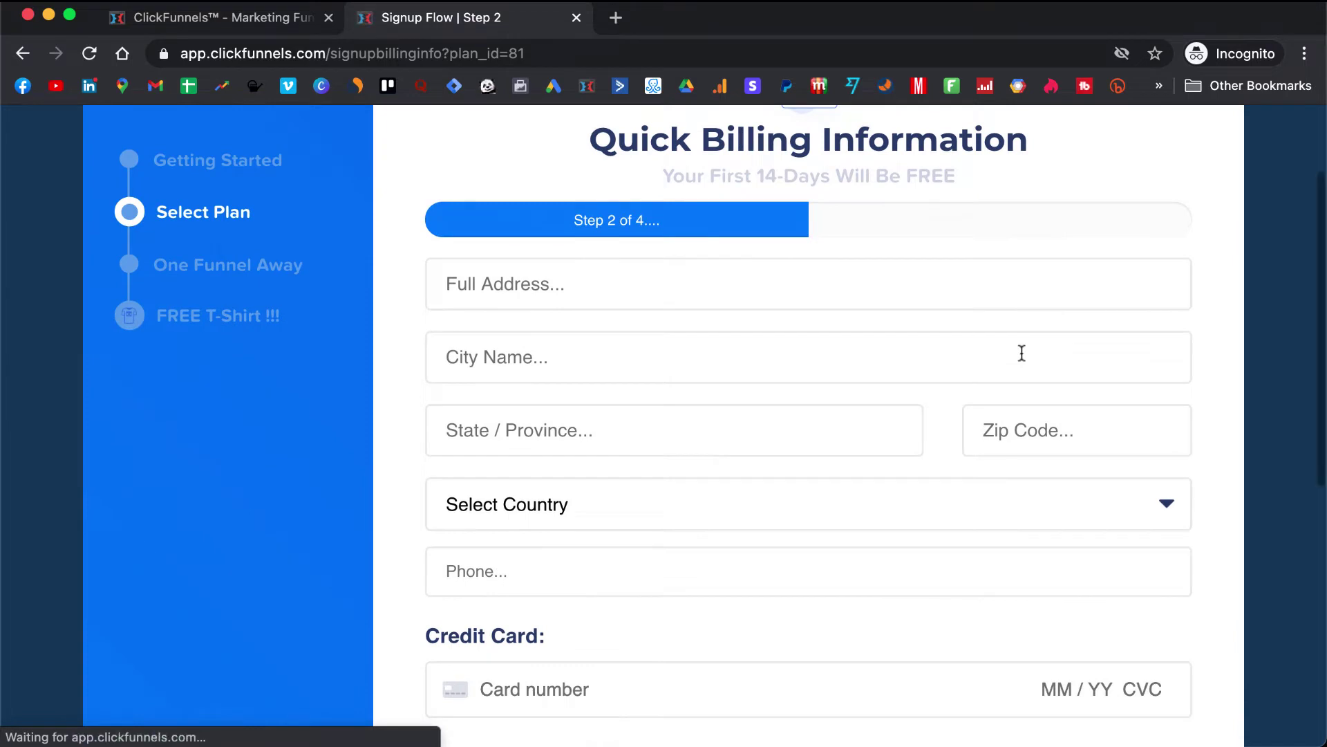
scroll(1021, 354, "down", 3)
scroll(1021, 353, "down", 1)
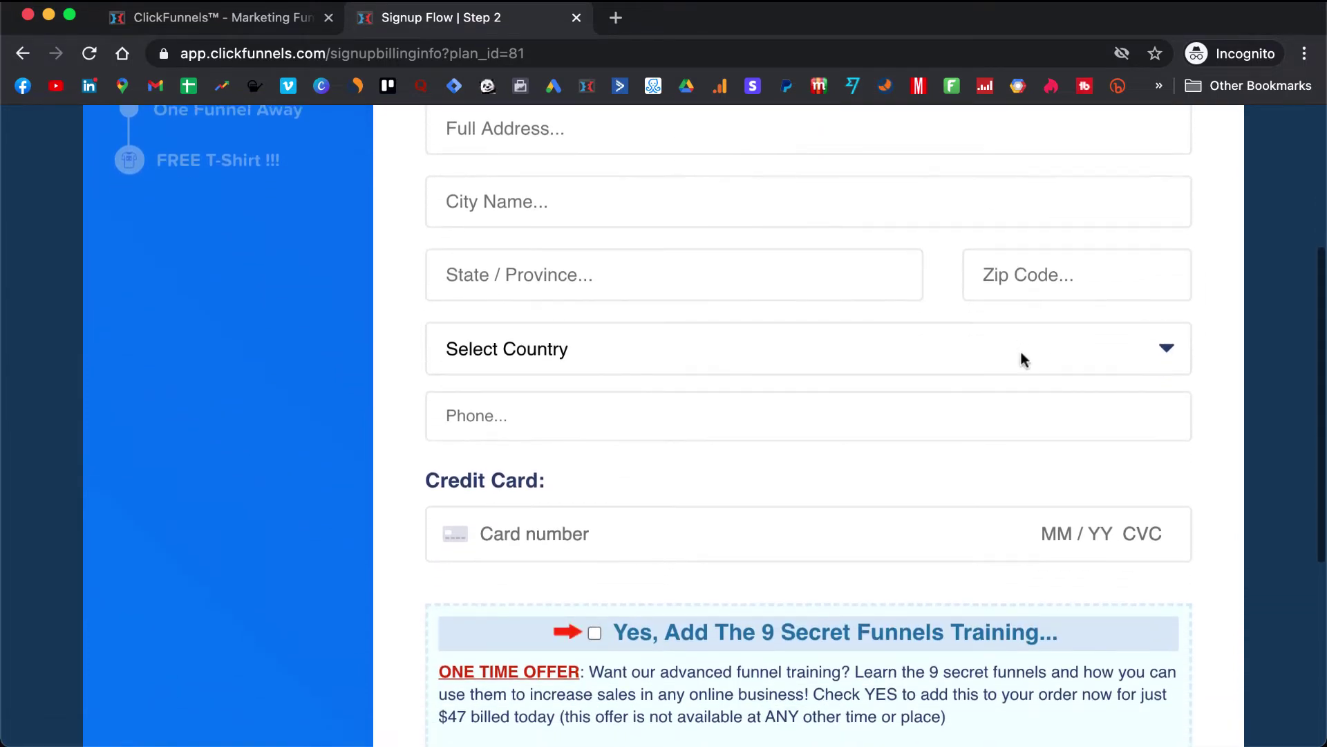
scroll(836, 425, "down", 1)
scroll(836, 426, "down", 3)
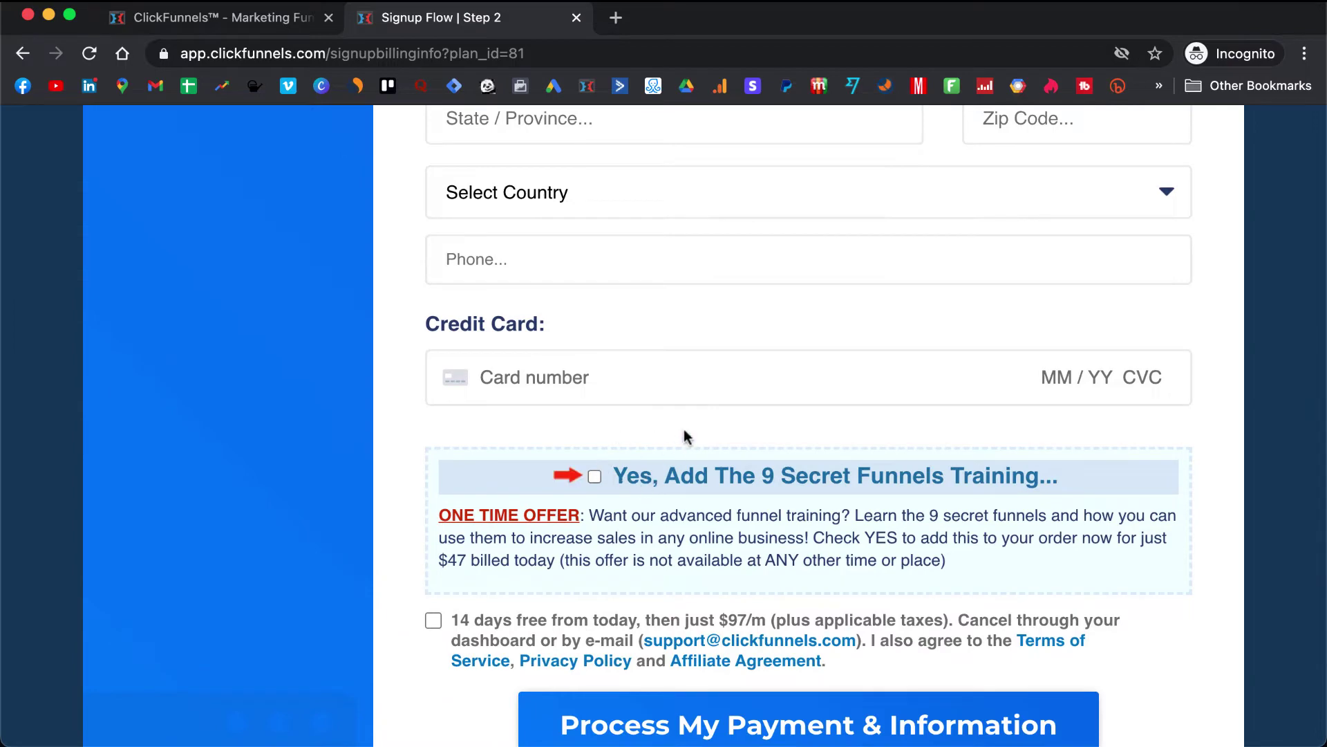
scroll(613, 364, "down", 2)
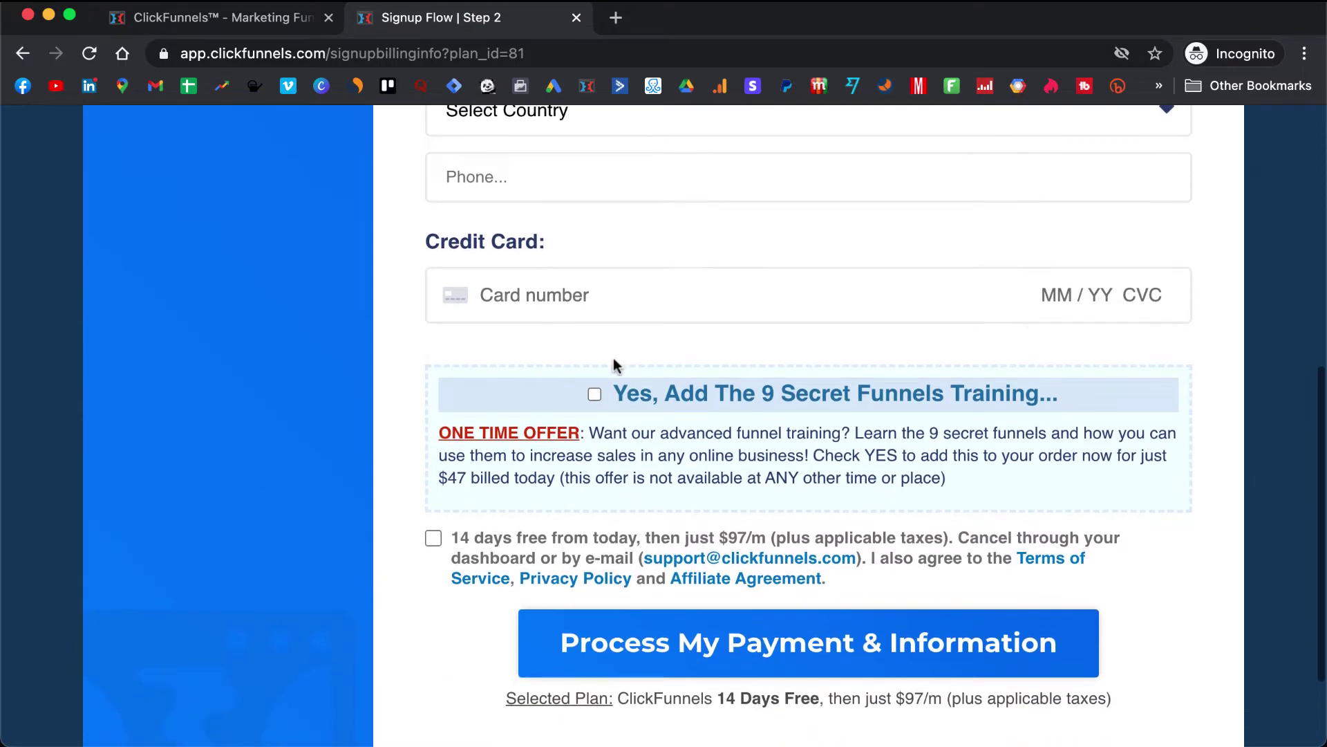
left_click(435, 543)
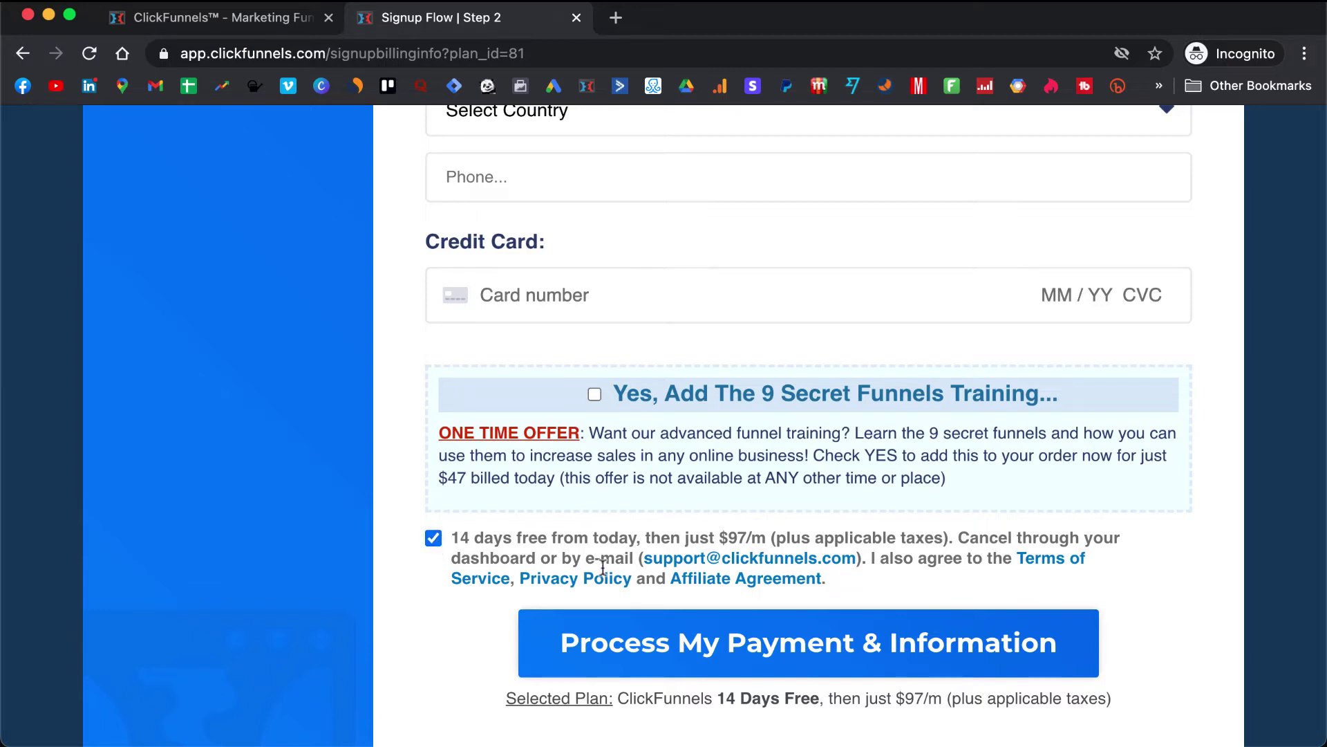
scroll(735, 637, "down", 1)
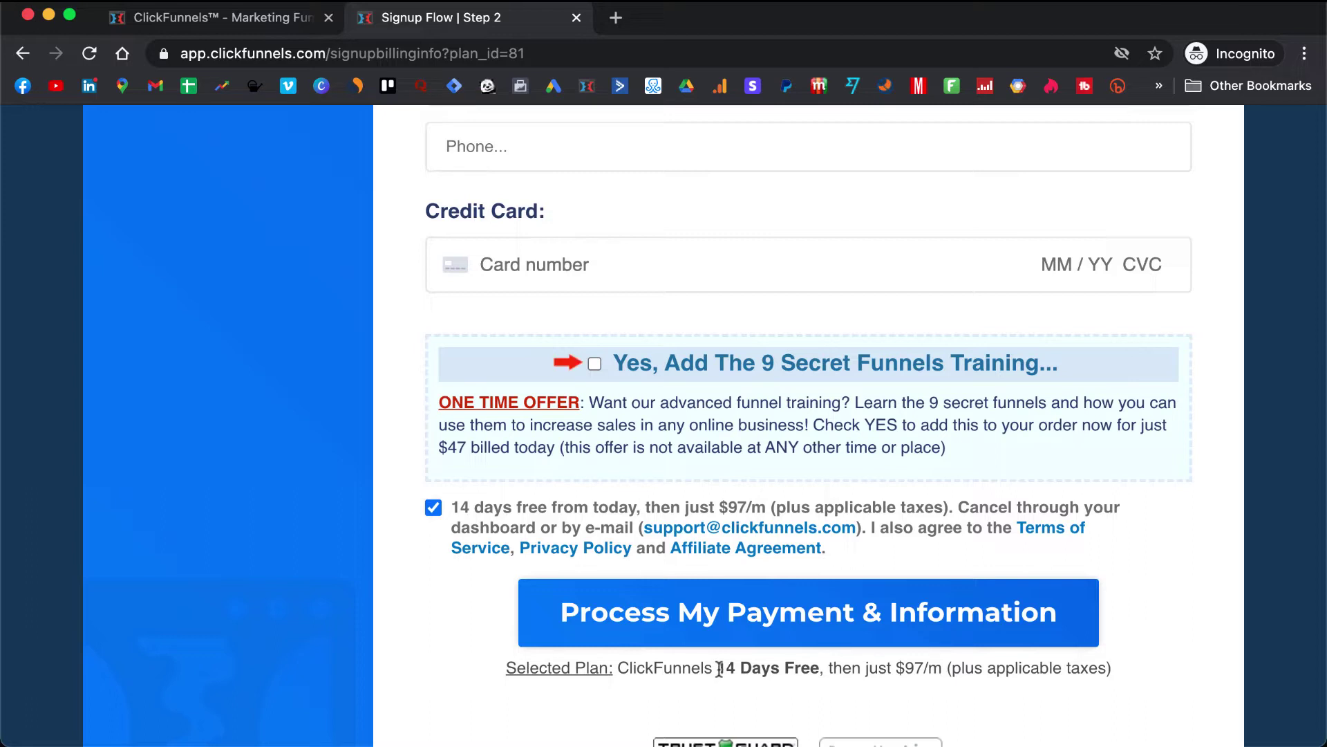
left_click_drag(717, 669, 814, 669)
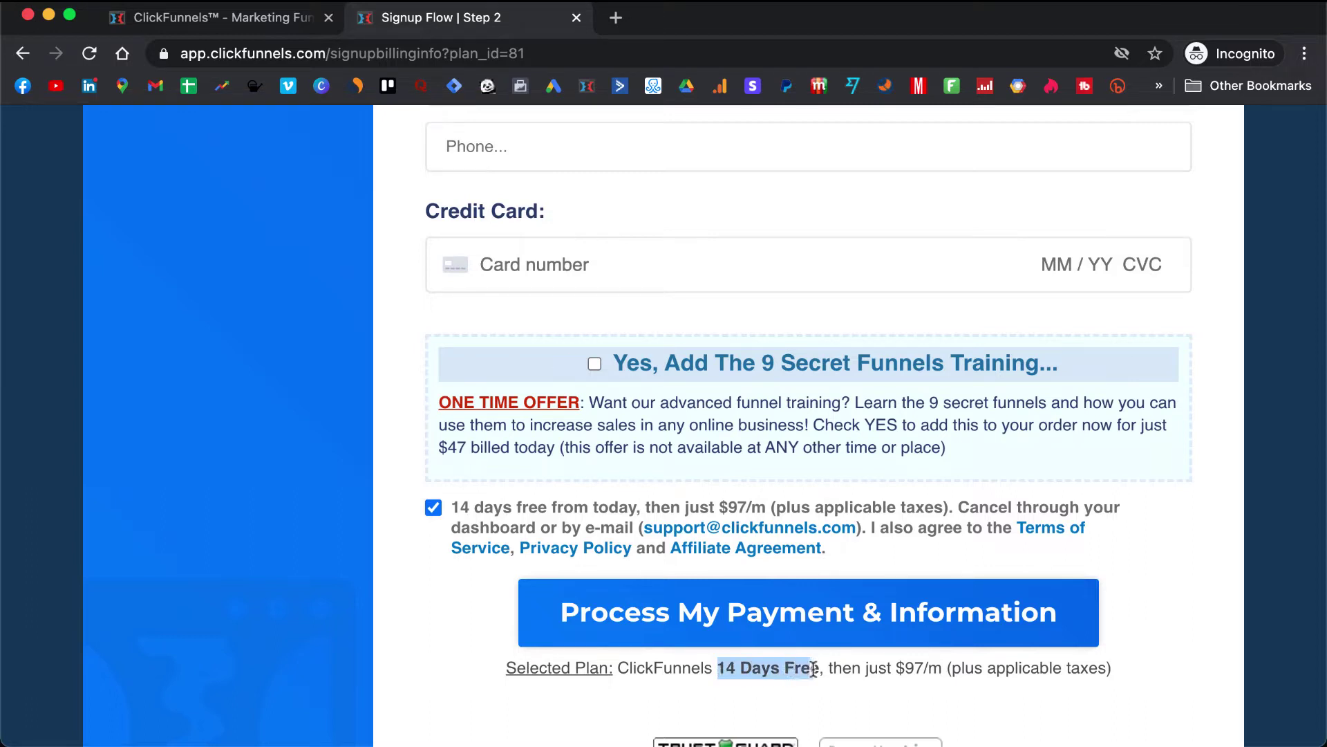
scroll(823, 669, "down", 3)
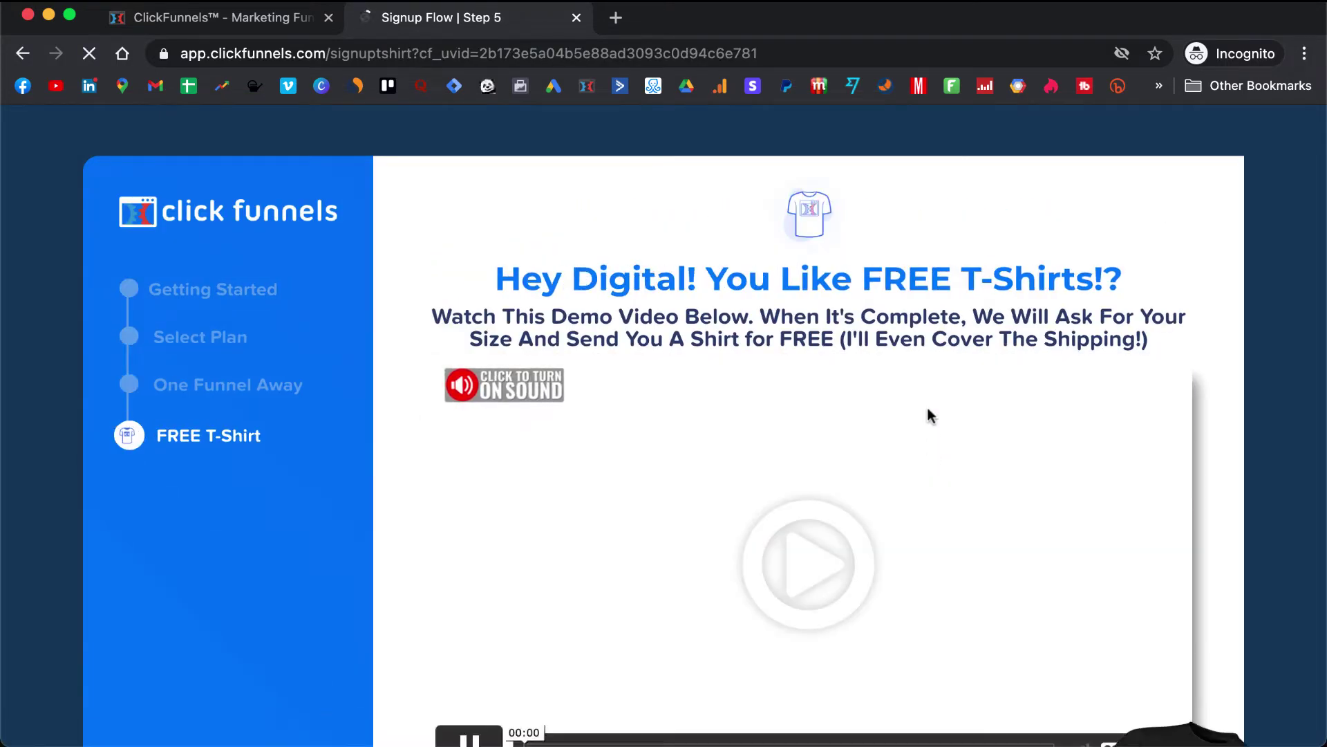
- Decline the FREE T-Shirt offer with the 'No, thanks' link
scroll(927, 415, "down", 1)
scroll(927, 415, "down", 2)
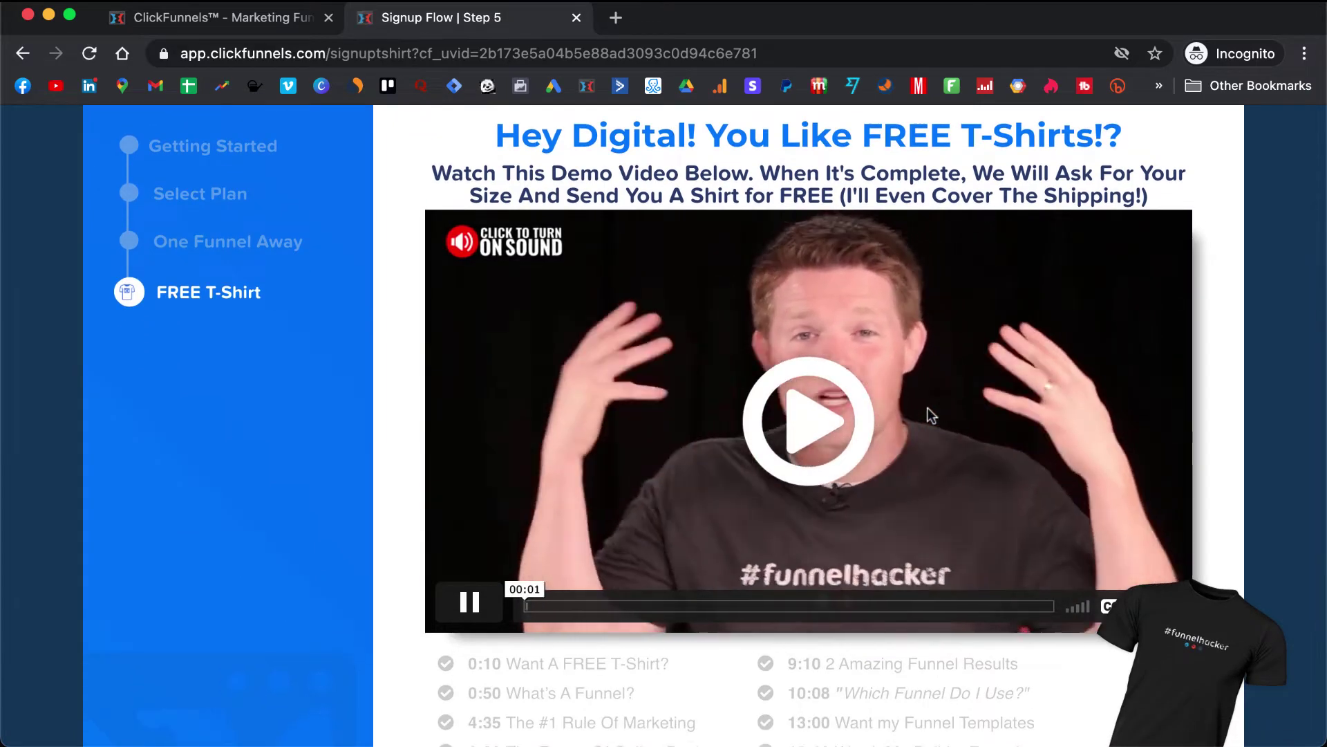
scroll(927, 408, "down", 3)
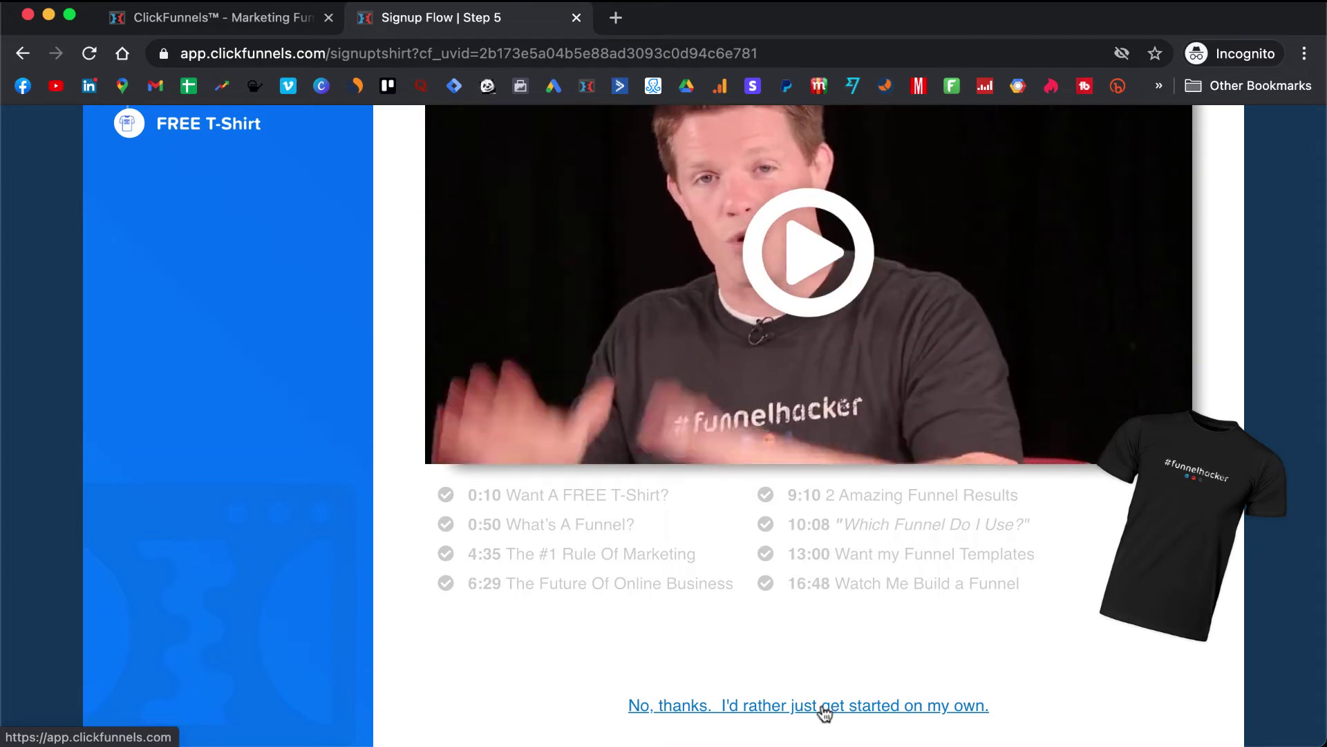
left_click(824, 712)
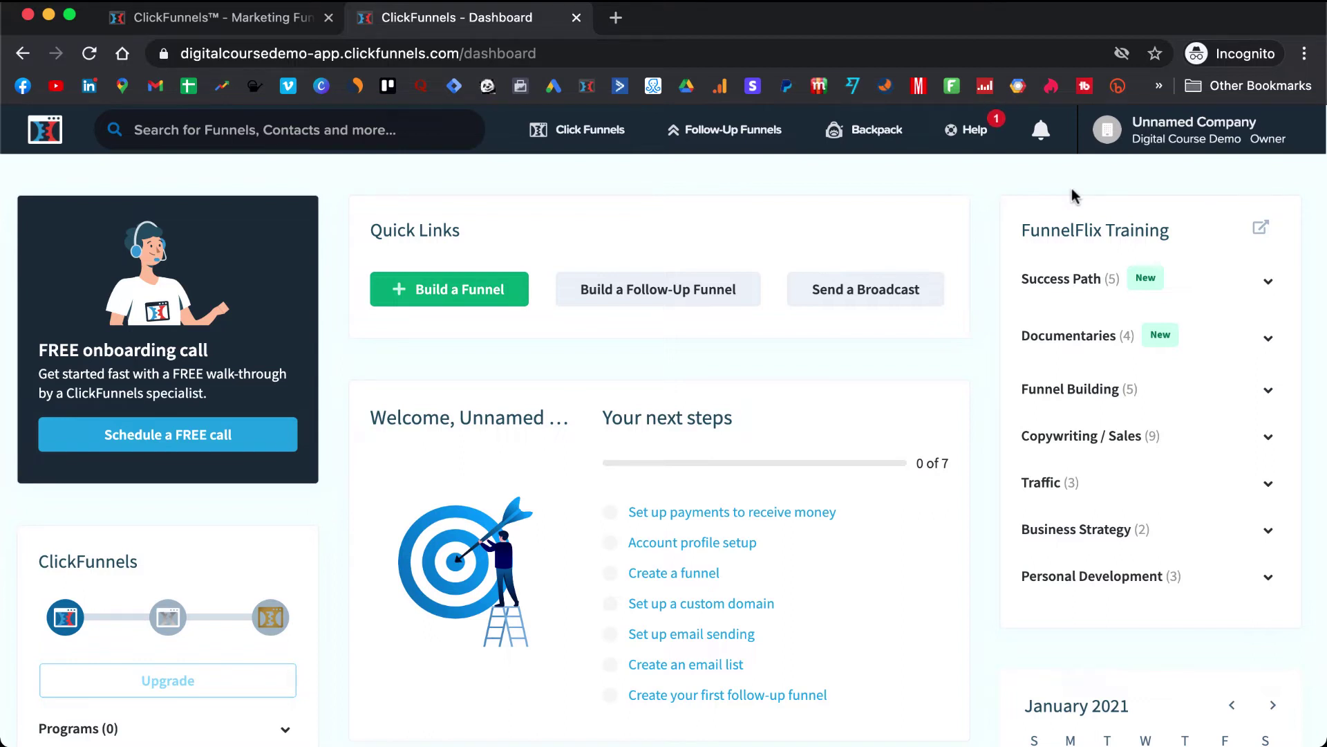
- Go to Account Settings and open the Domains page
mouse_move(1142, 138)
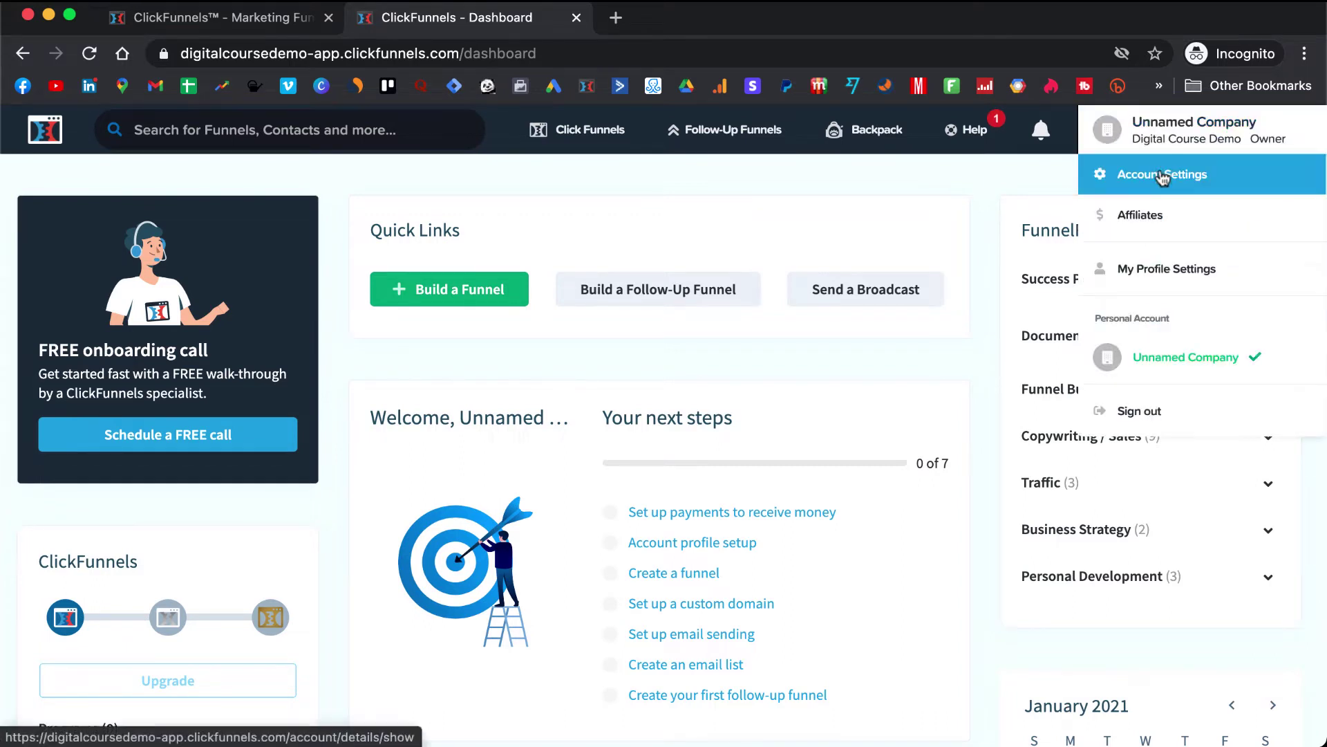
left_click(1189, 166)
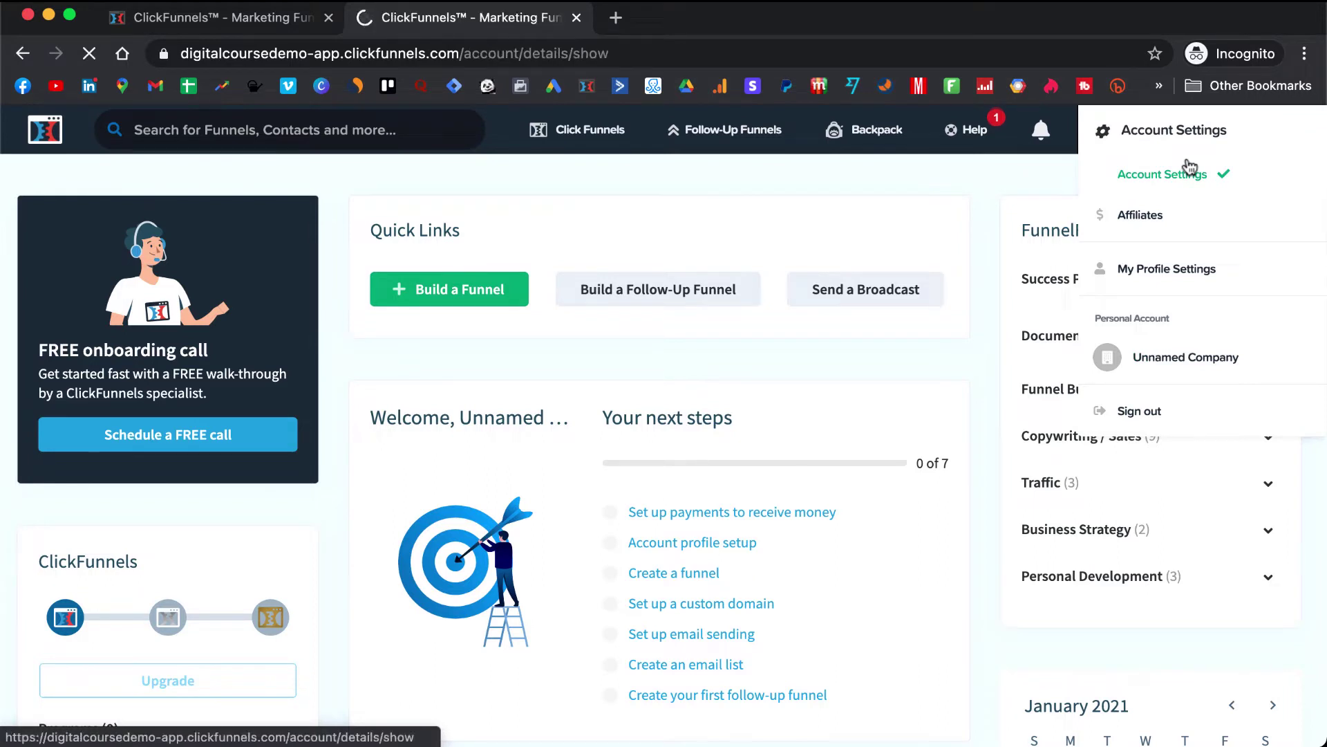
scroll(124, 373, "down", 10)
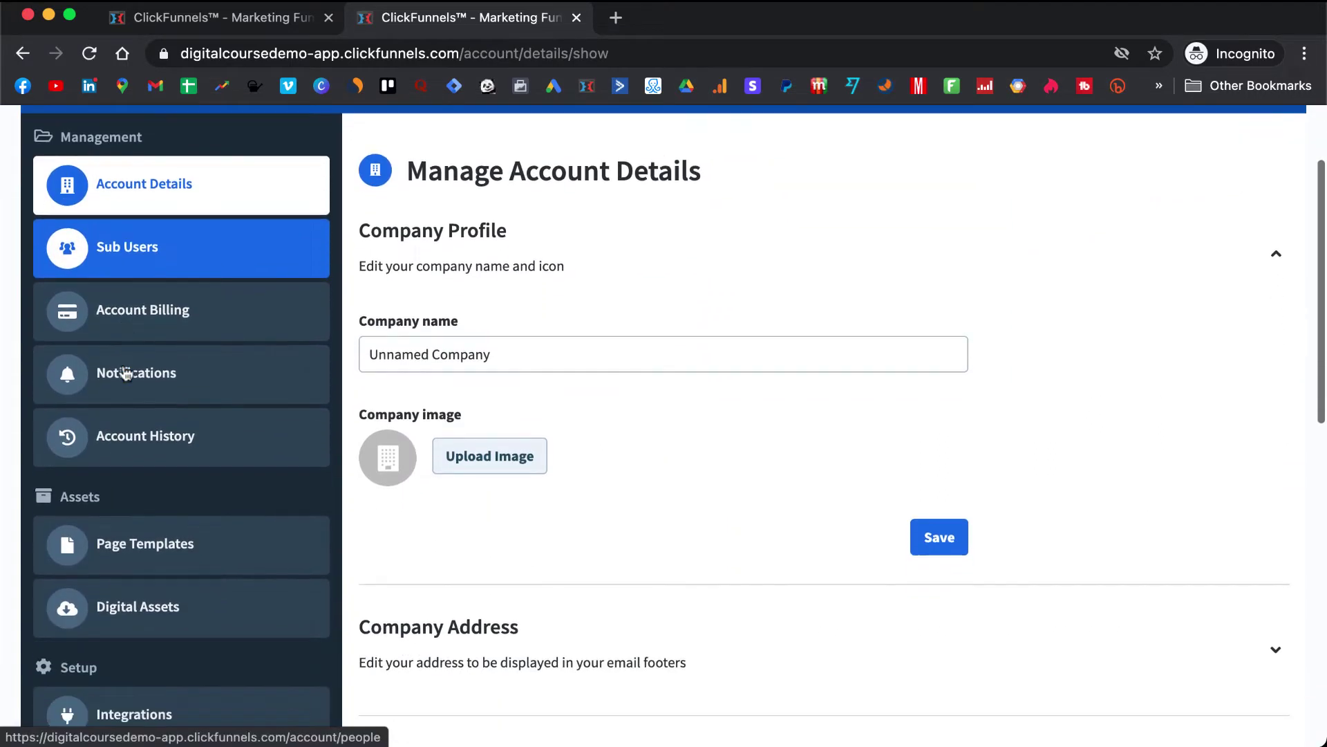
scroll(126, 373, "up", 3)
scroll(126, 373, "up", 2)
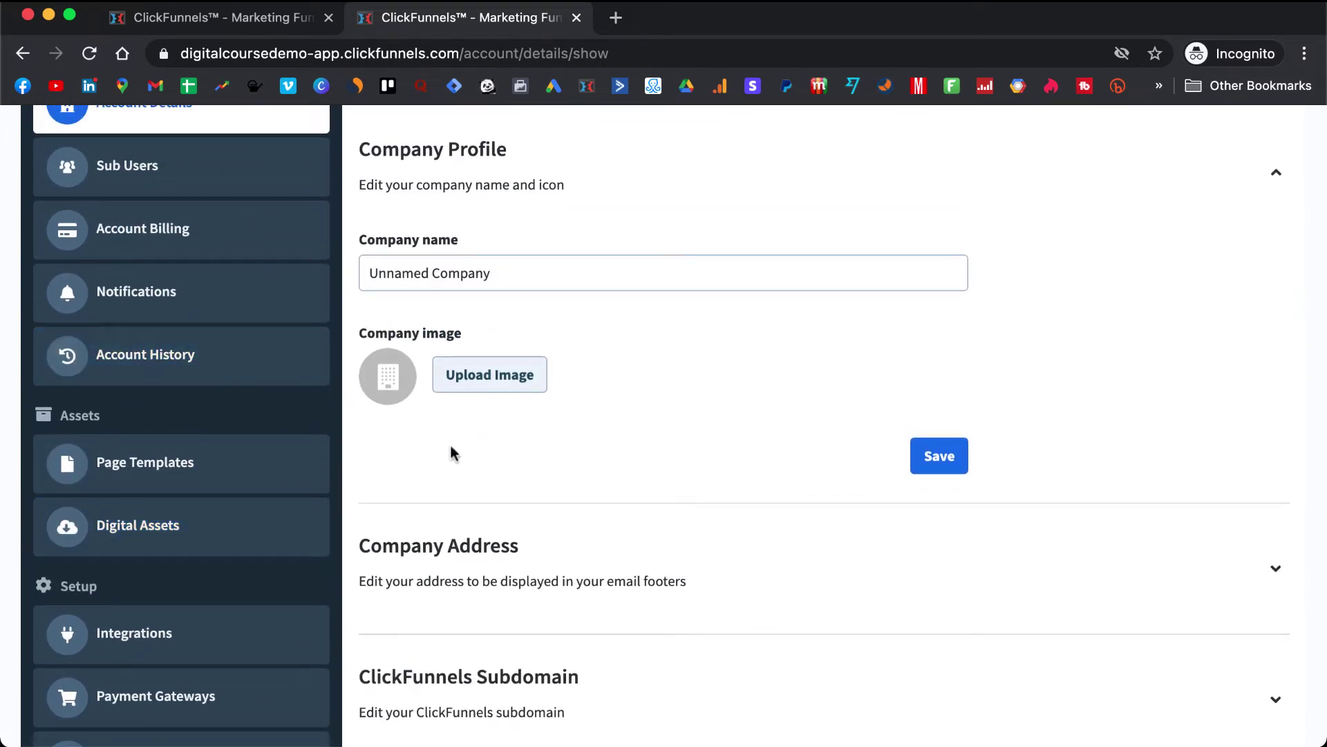
scroll(15, 379, "down", 4)
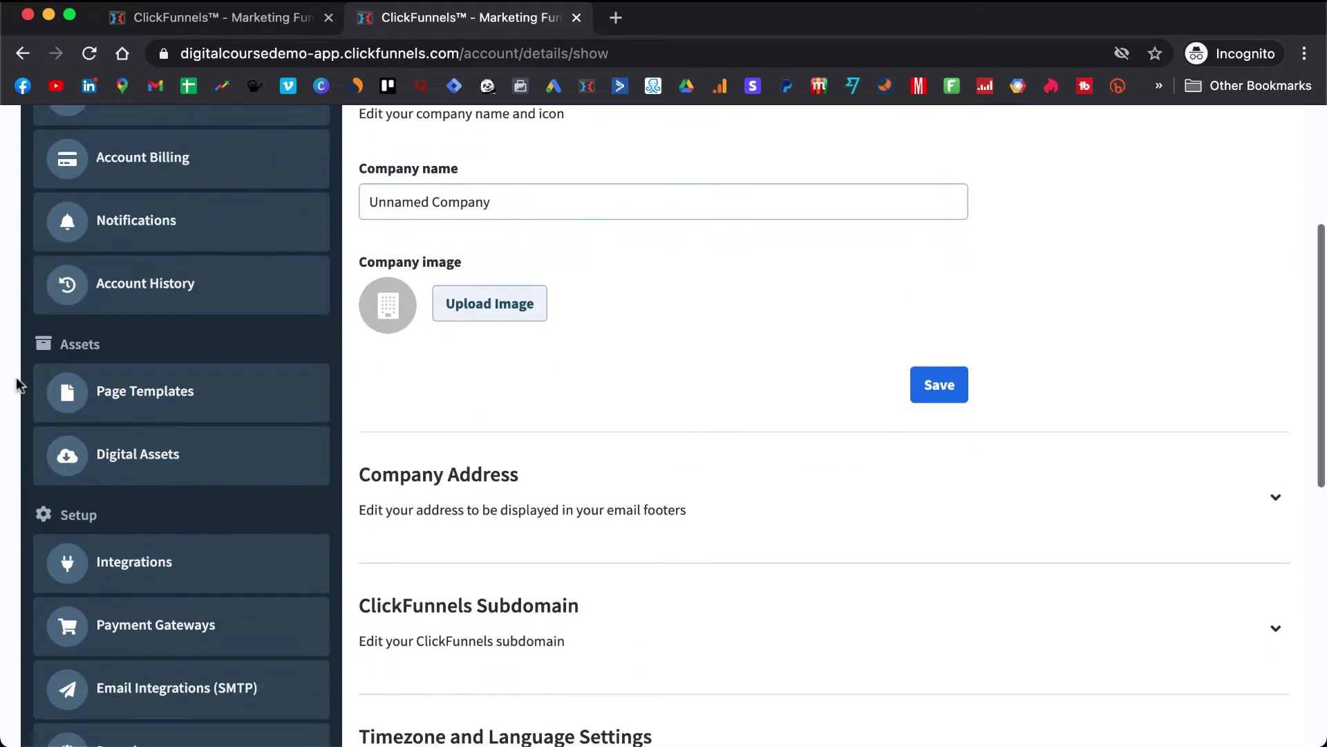
scroll(125, 394, "down", 15)
scroll(128, 400, "up", 6)
left_click(127, 401)
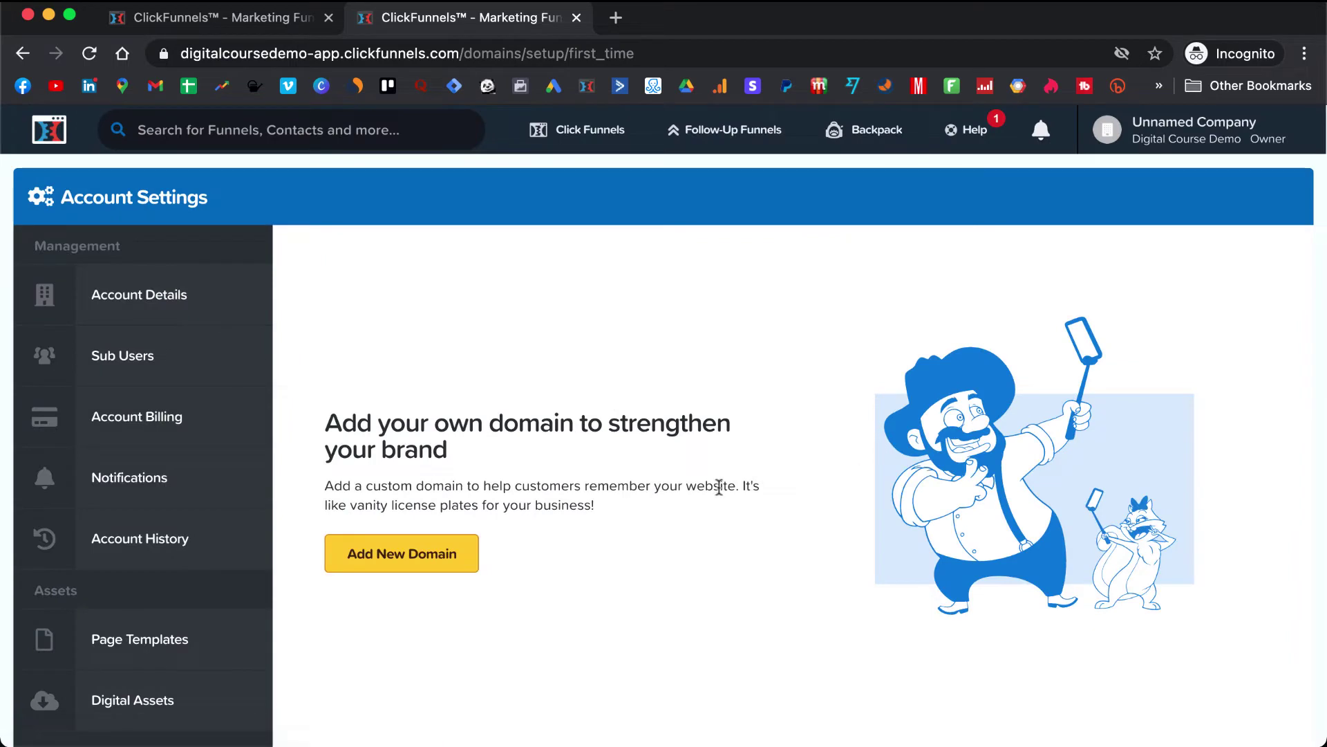
left_click(395, 560)
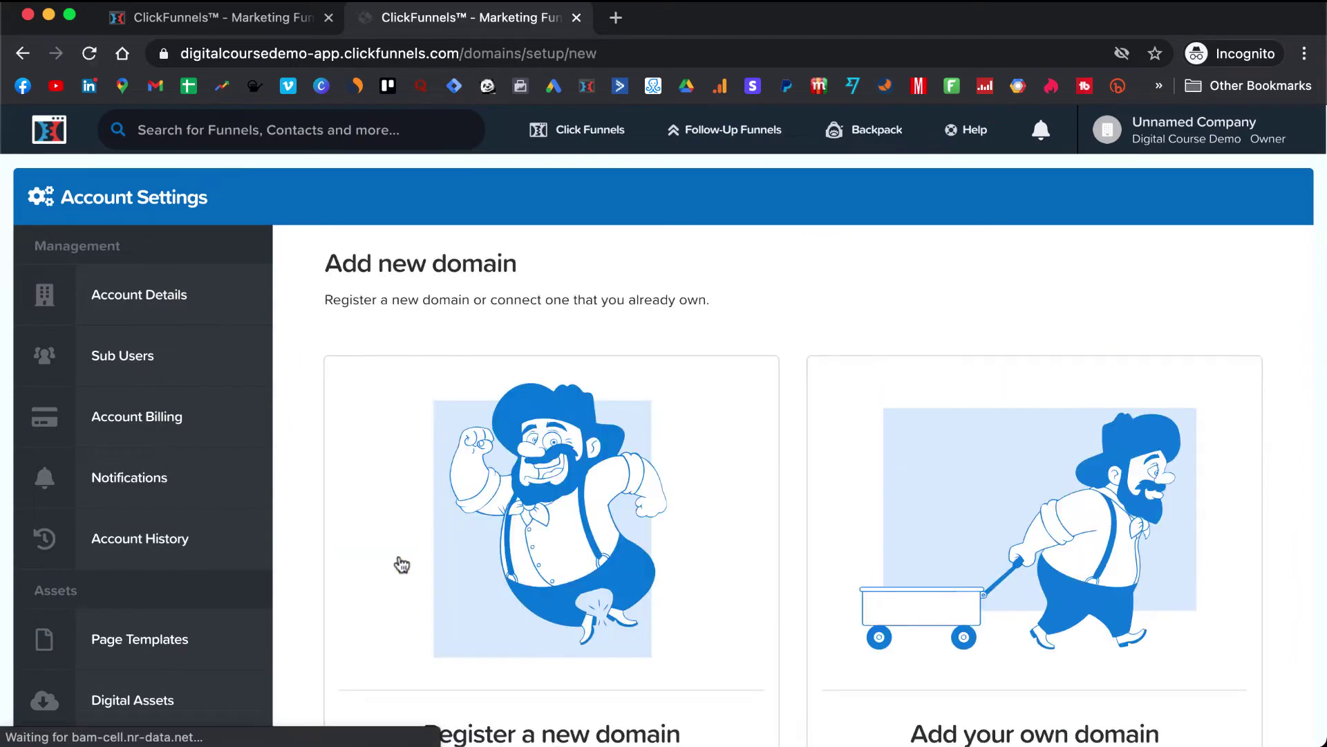
scroll(666, 498, "down", 3)
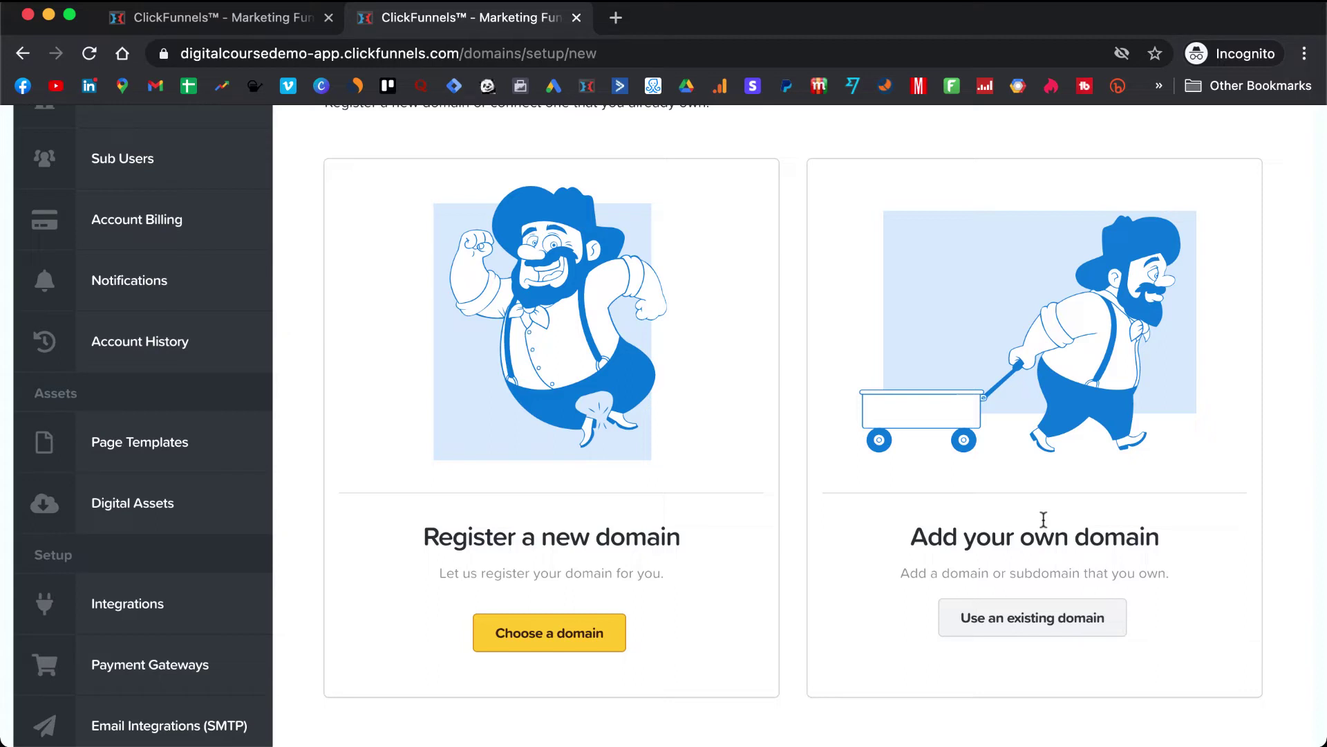
left_click(1044, 622)
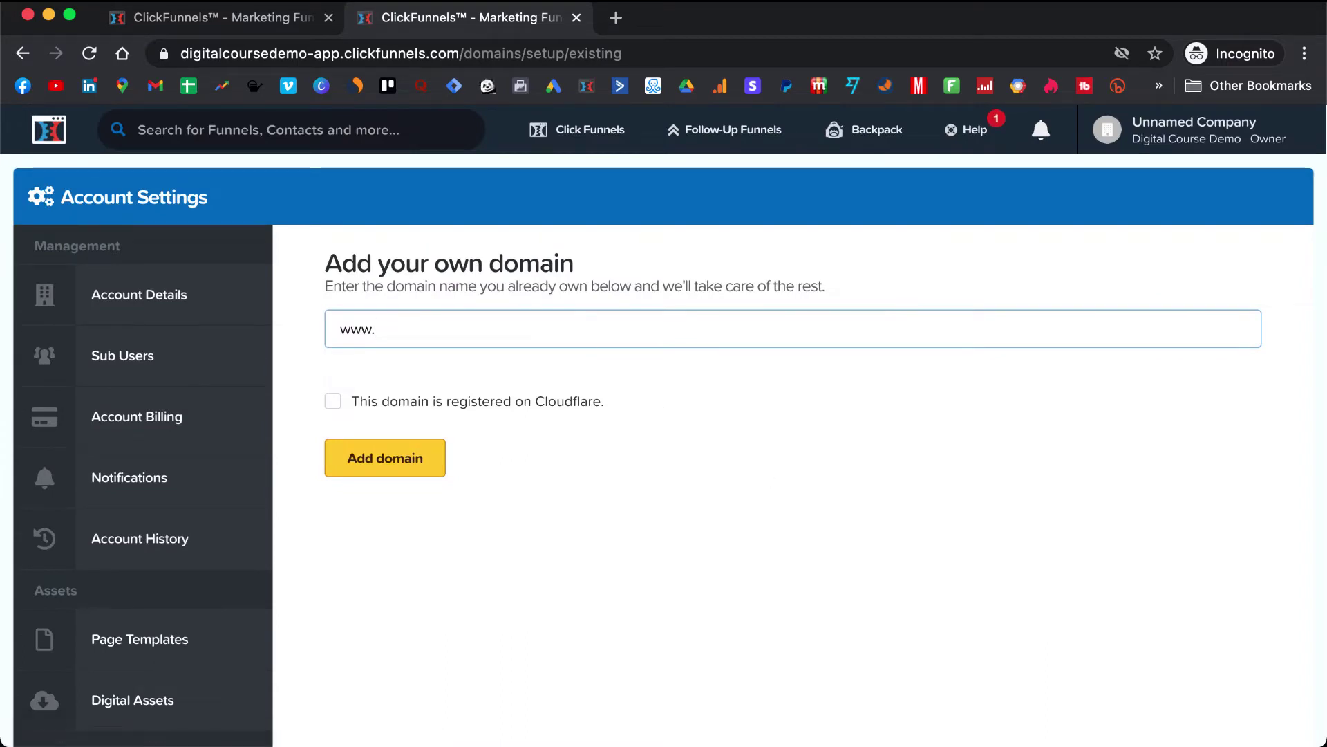
type("jurikmariodemo")
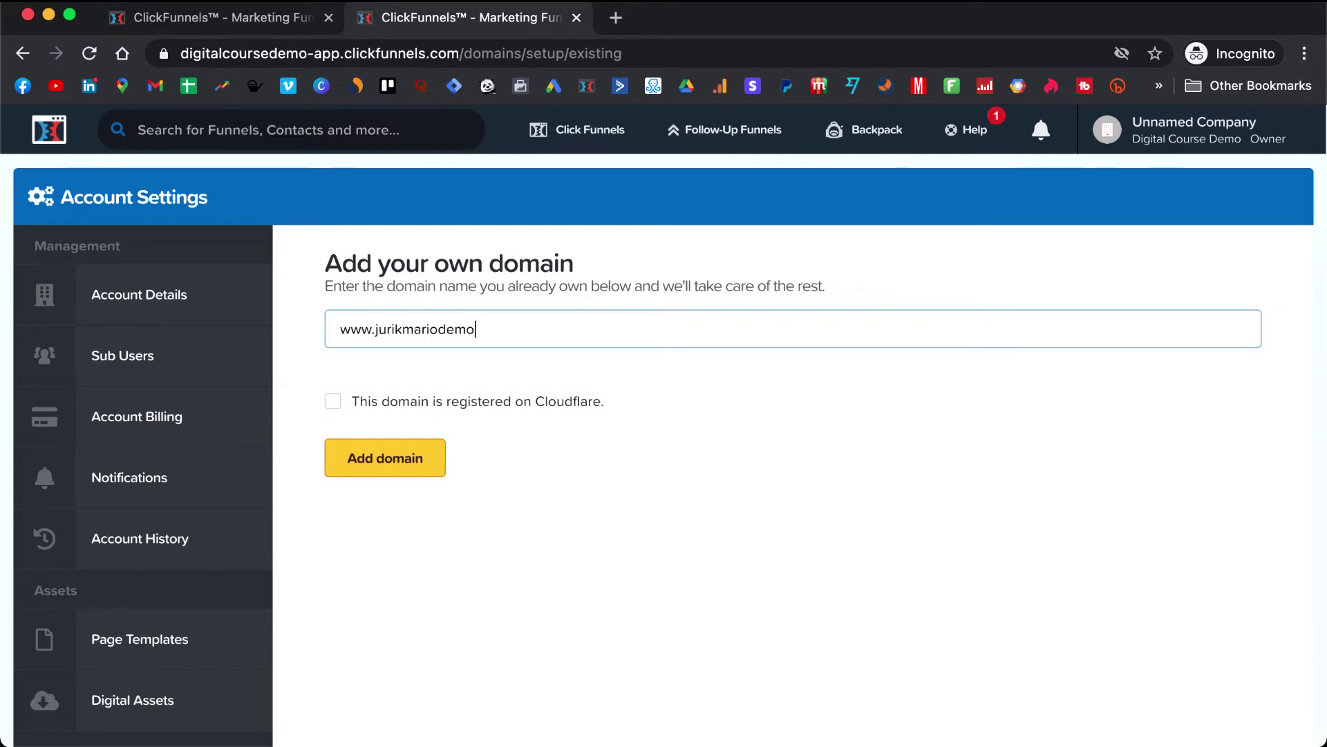
type(".com")
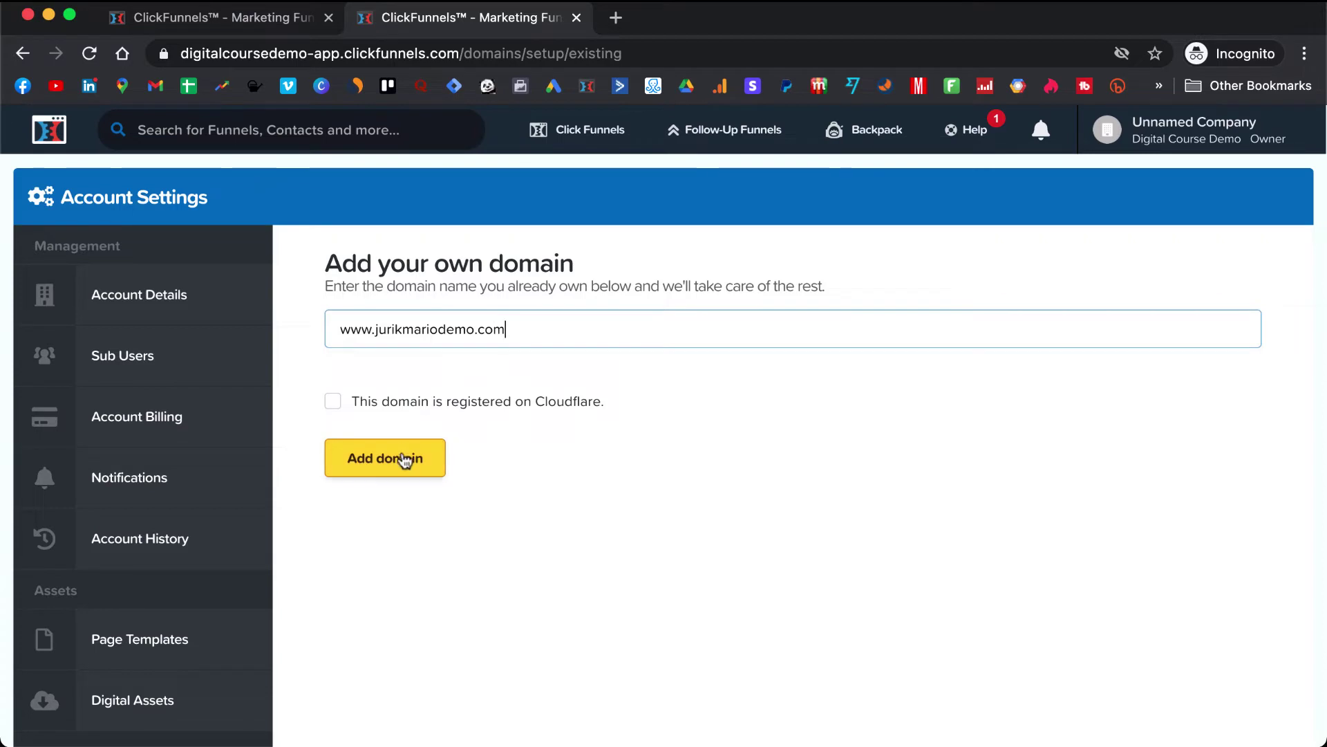
- Add the domain and select the CNAME target target.clickfunnels.com
left_click(404, 459)
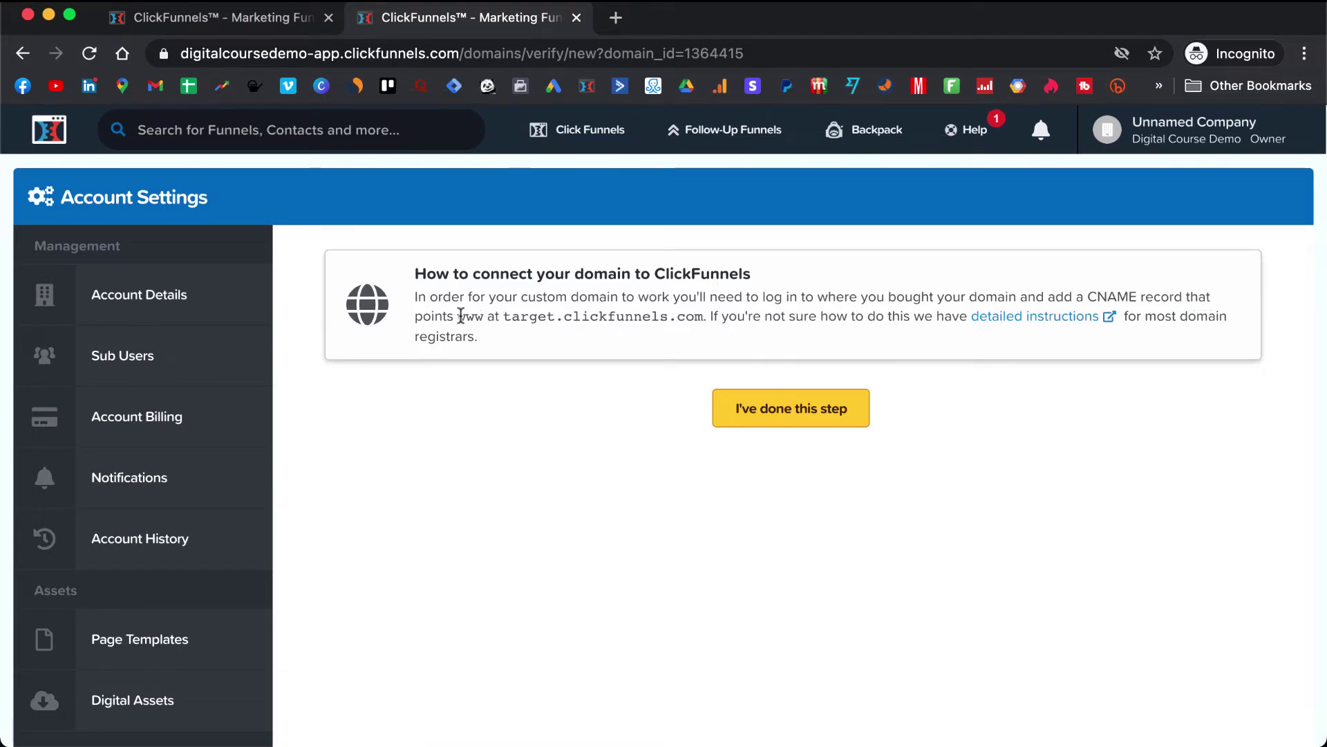
left_click_drag(460, 316, 494, 318)
left_click(516, 318)
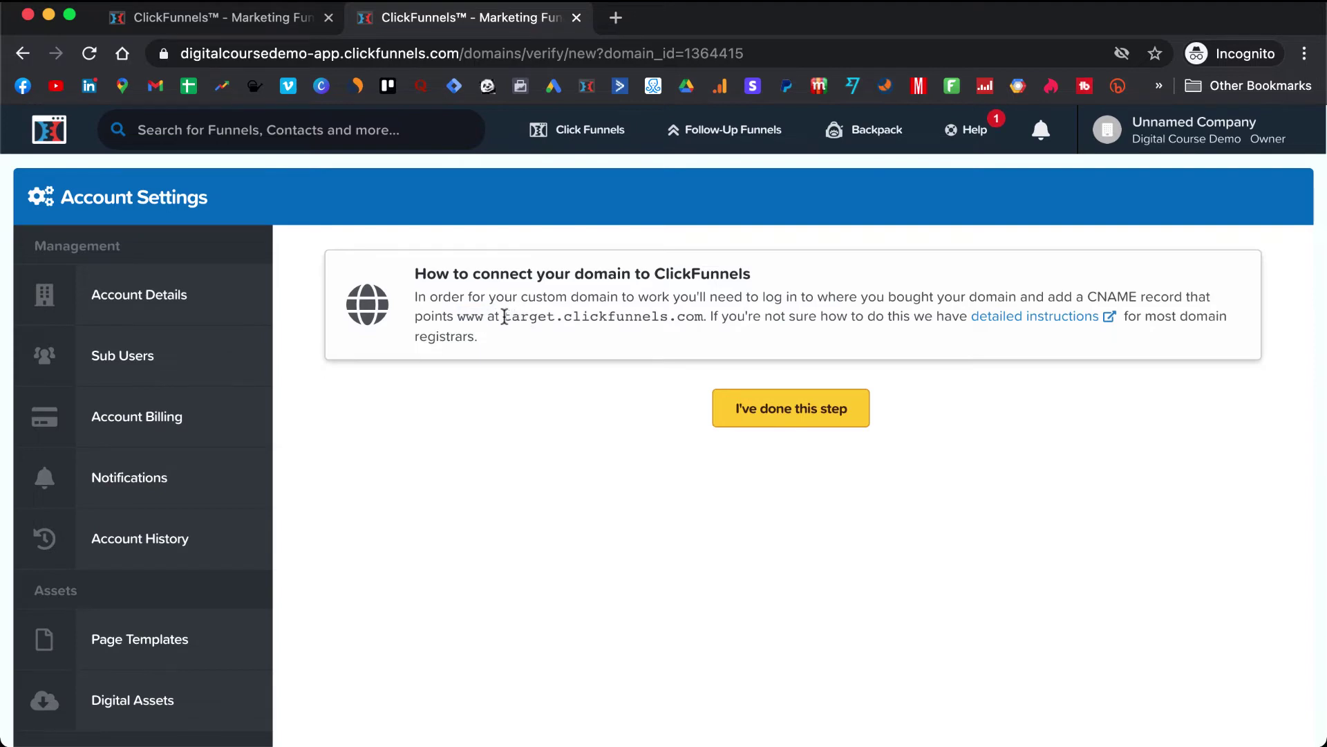
left_click_drag(510, 317, 704, 323)
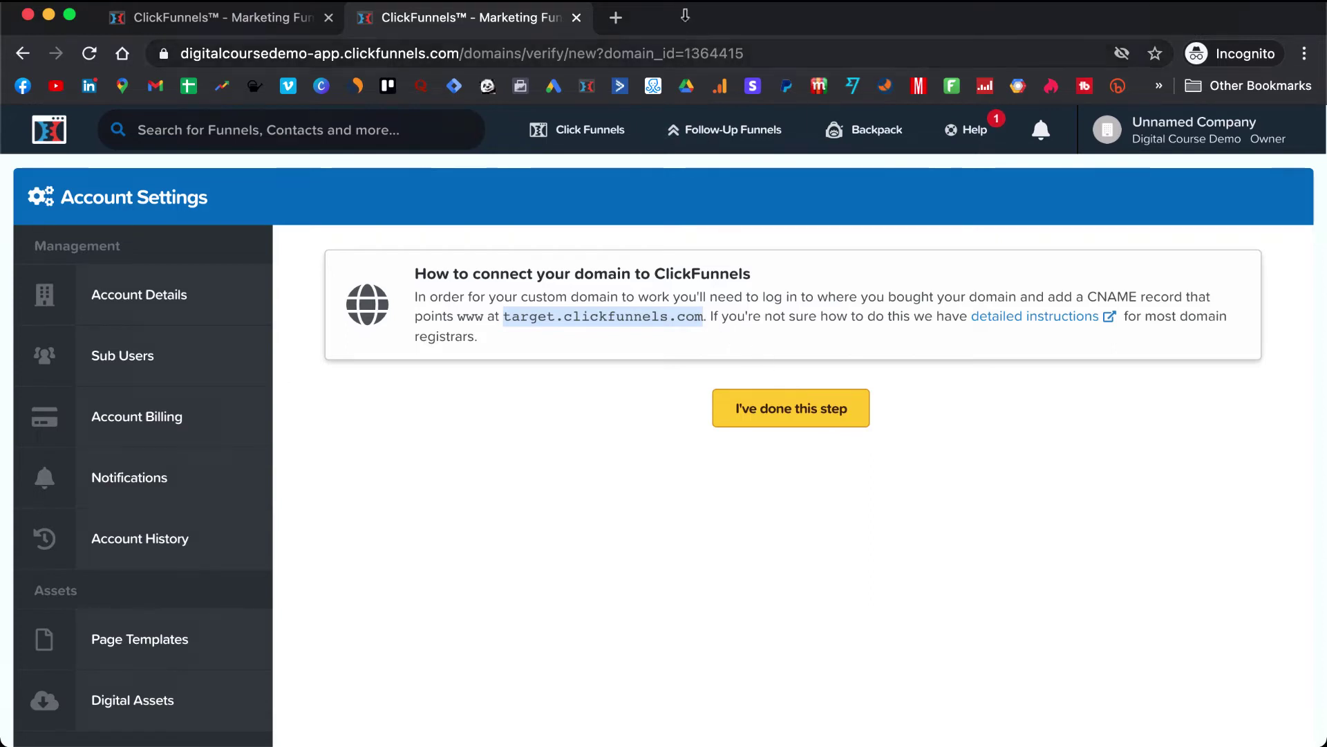
left_click_drag(725, 11, 727, 44)
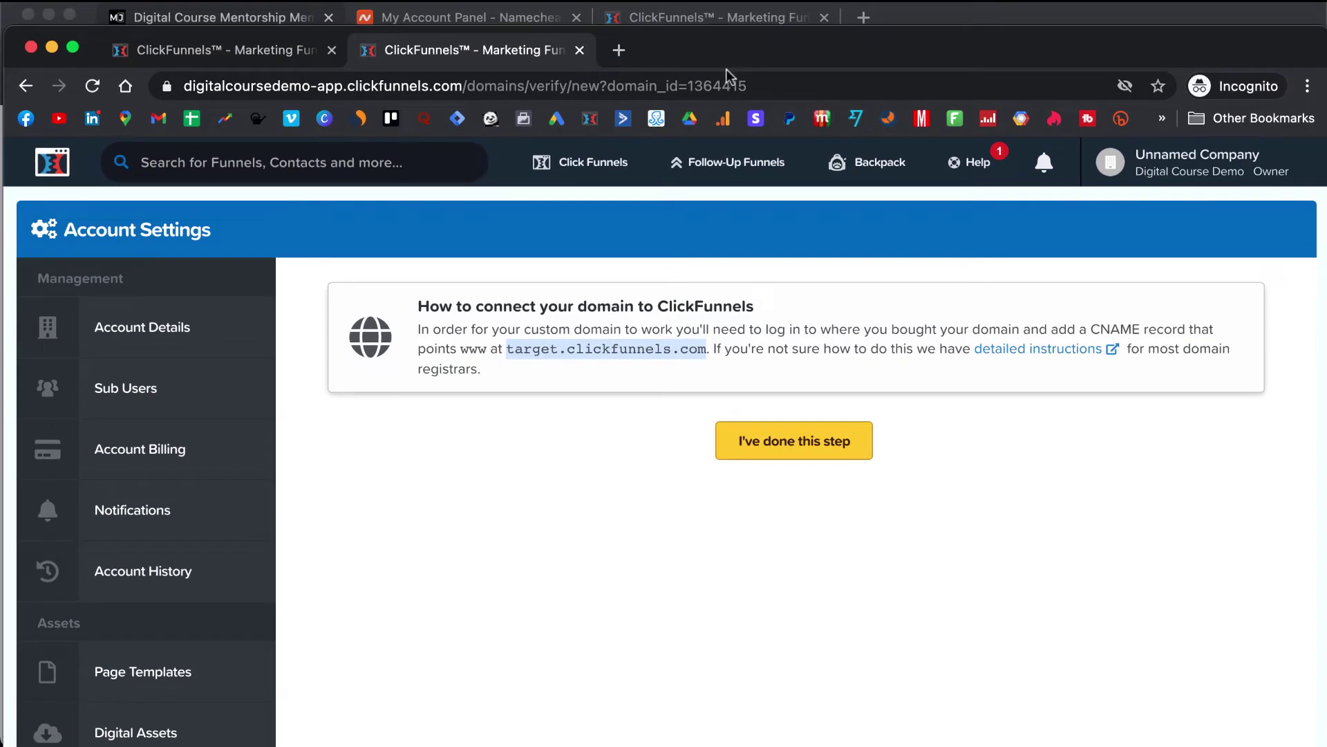
- In Namecheap, manage the domain and view its Advanced DNS www CNAME record
left_click(469, 15)
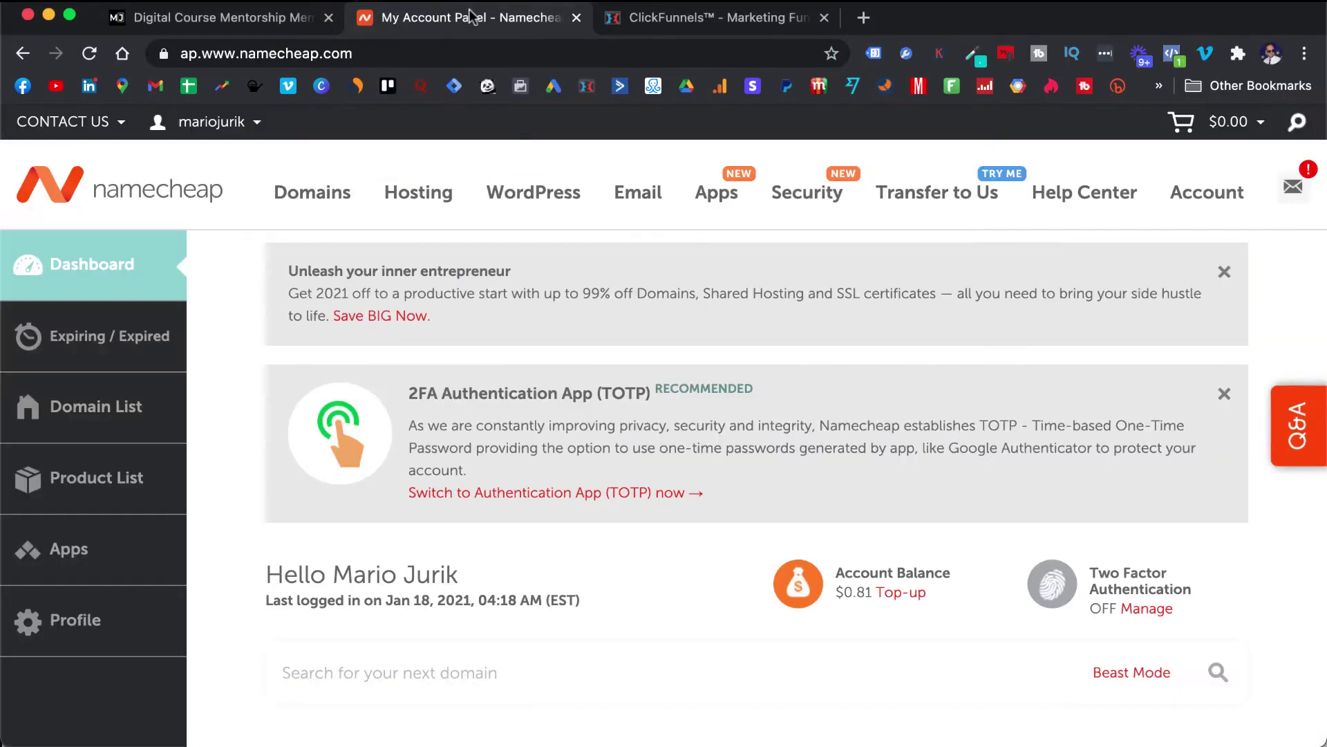
scroll(696, 350, "down", 5)
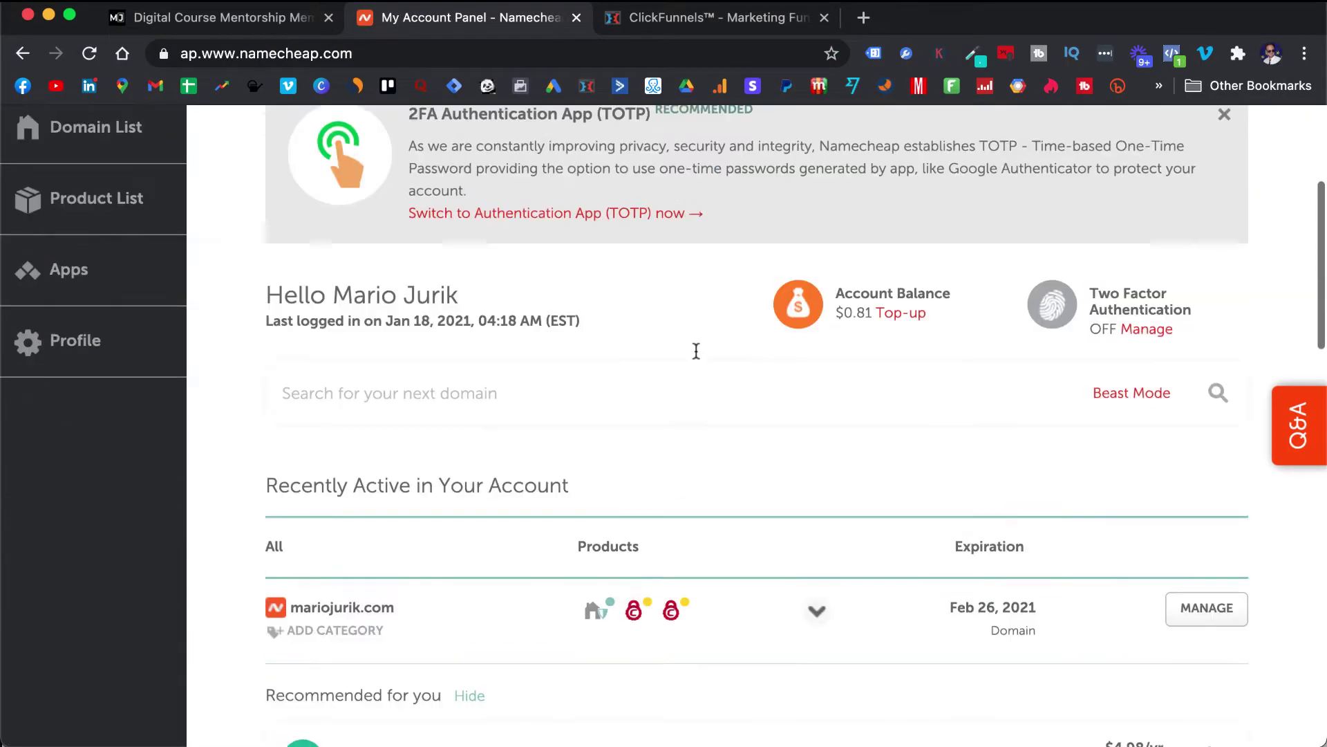
left_click(1229, 546)
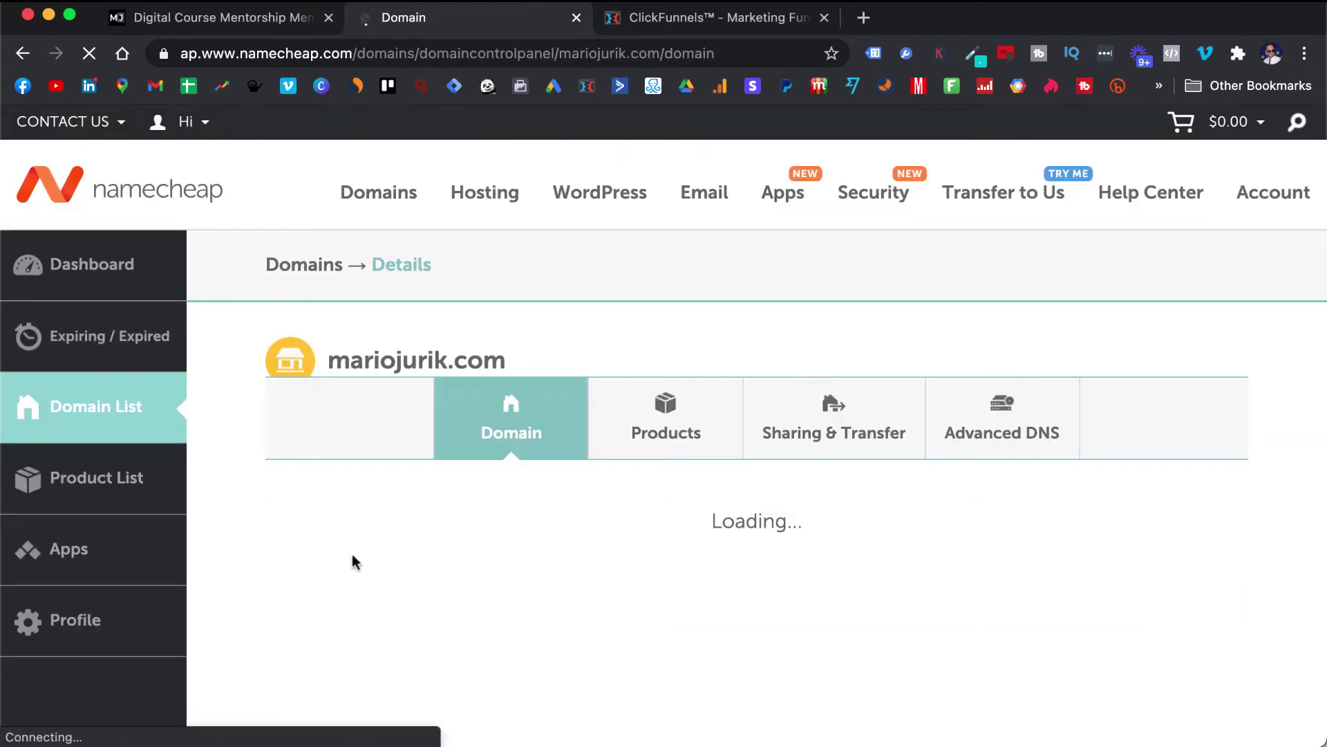
mouse_move(926, 176)
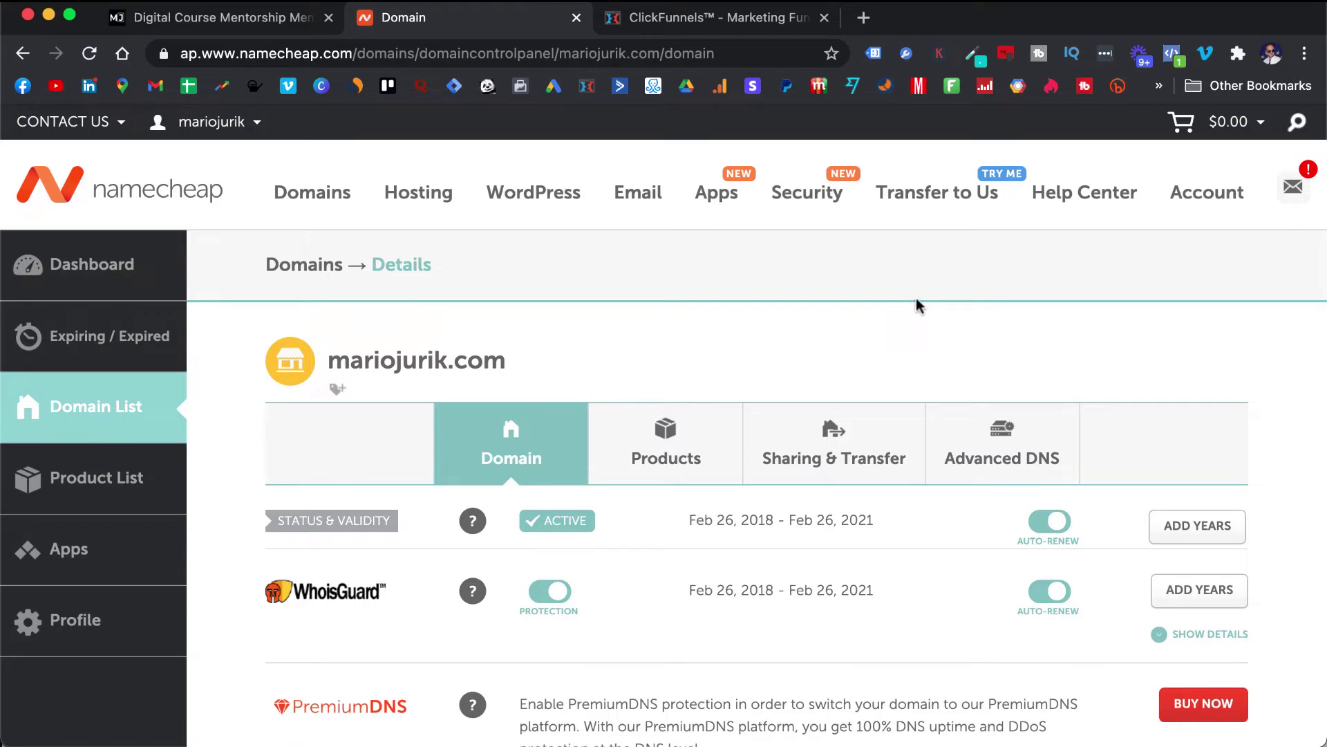
scroll(918, 304, "down", 2)
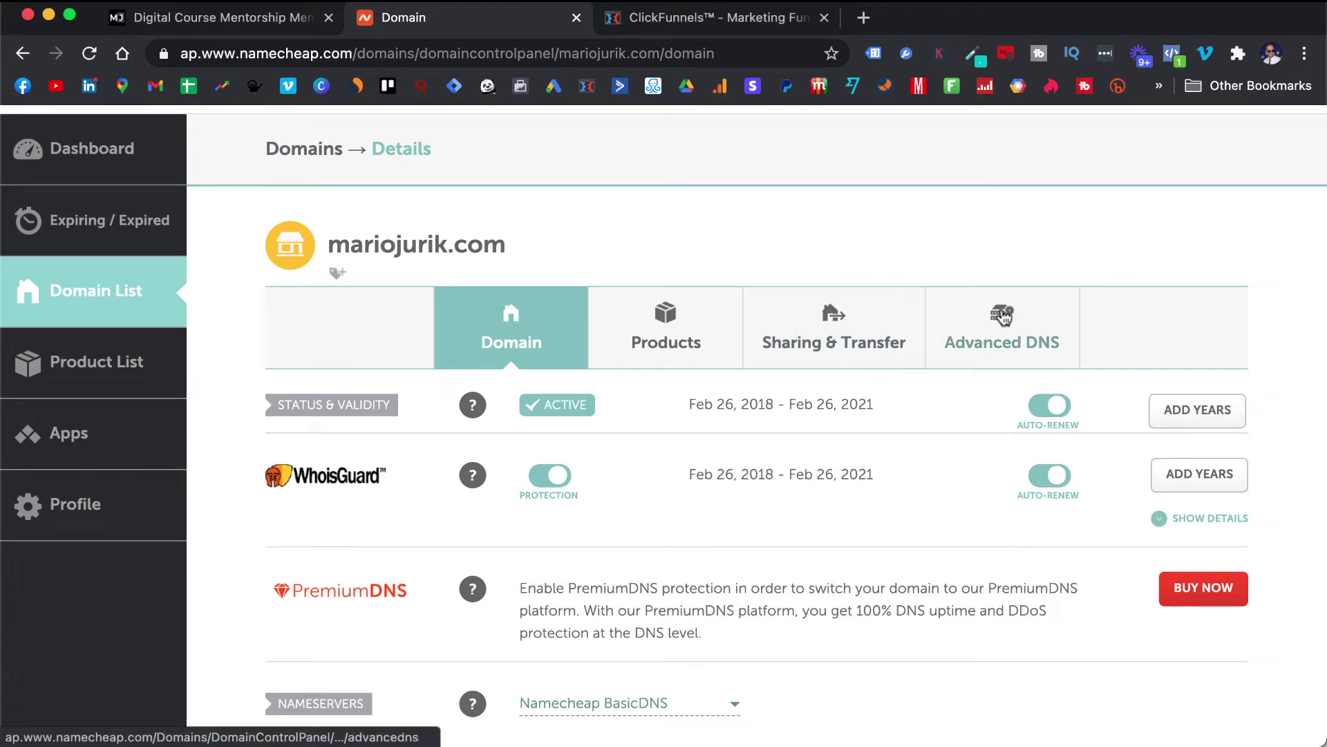
left_click(1003, 324)
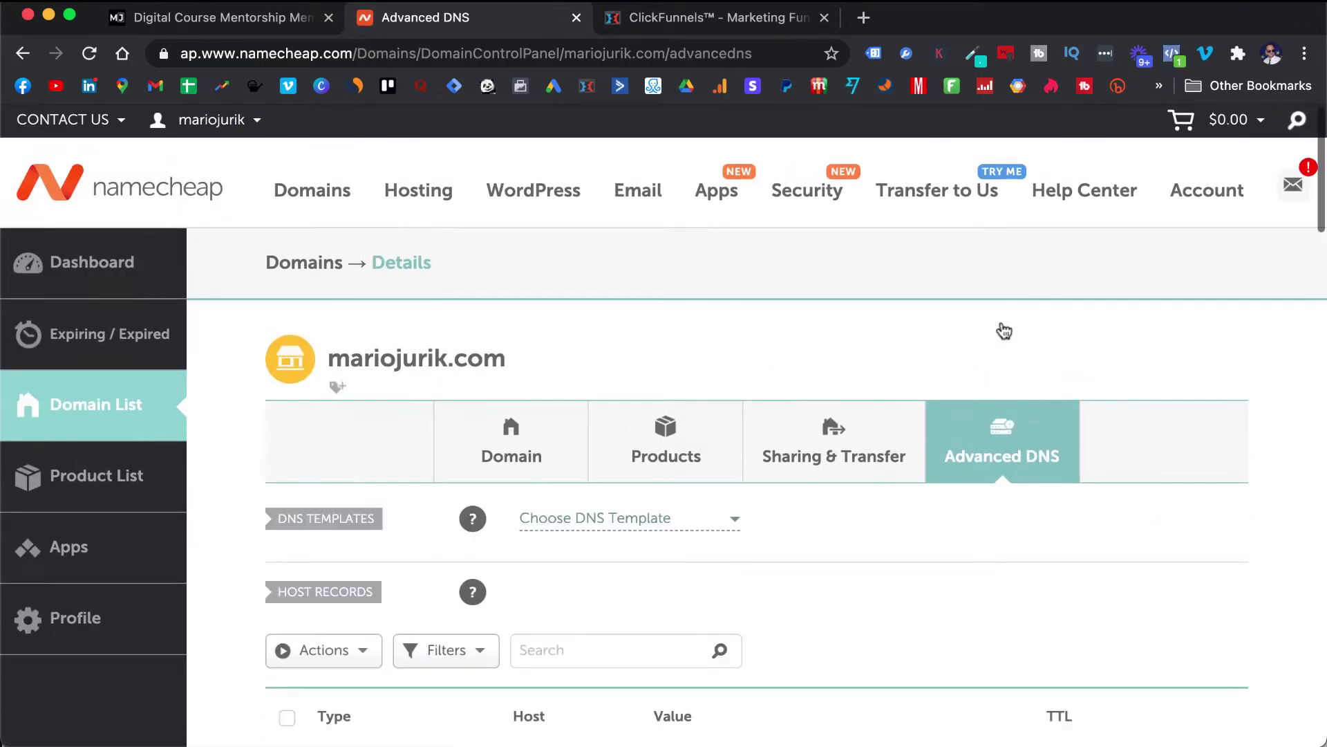
scroll(1005, 331, "down", 2)
scroll(1004, 331, "down", 5)
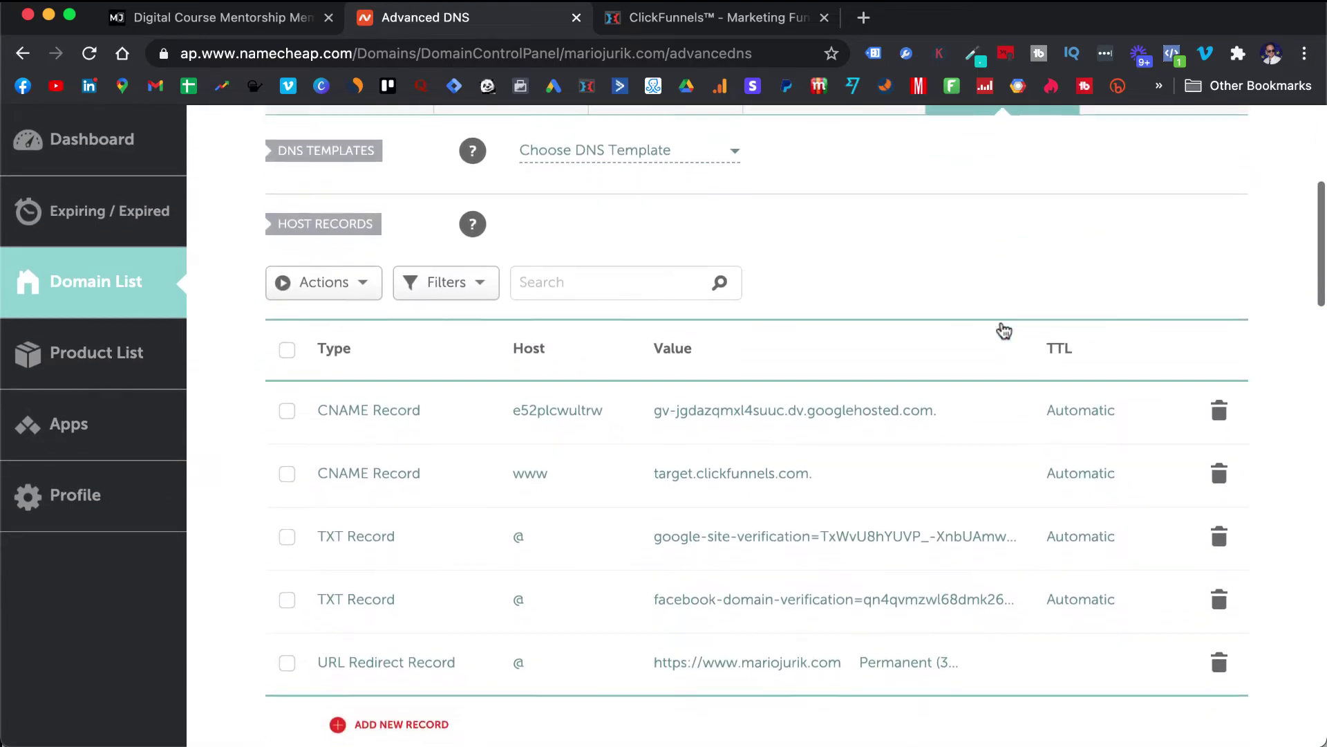
scroll(1004, 331, "down", 2)
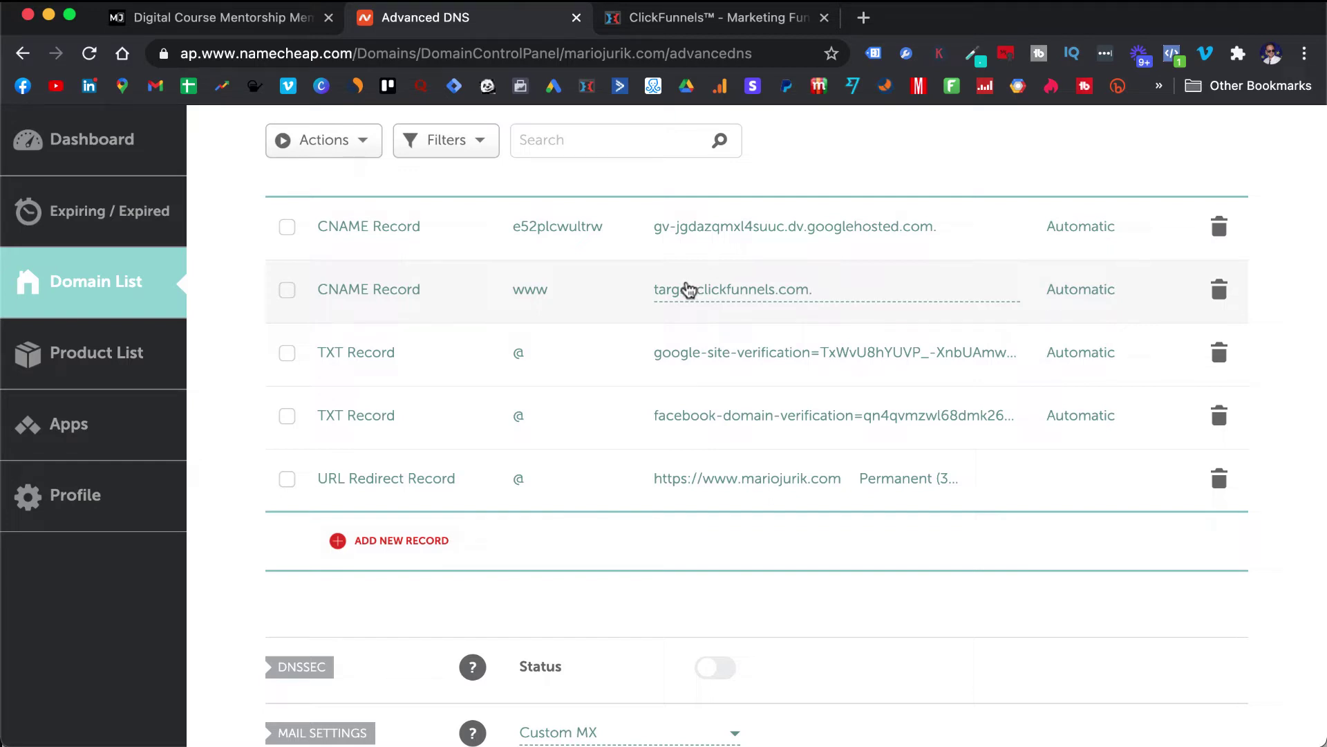
- Add a CNAME host record for www pointing to target.clickfunnels.com and save it
left_click(393, 549)
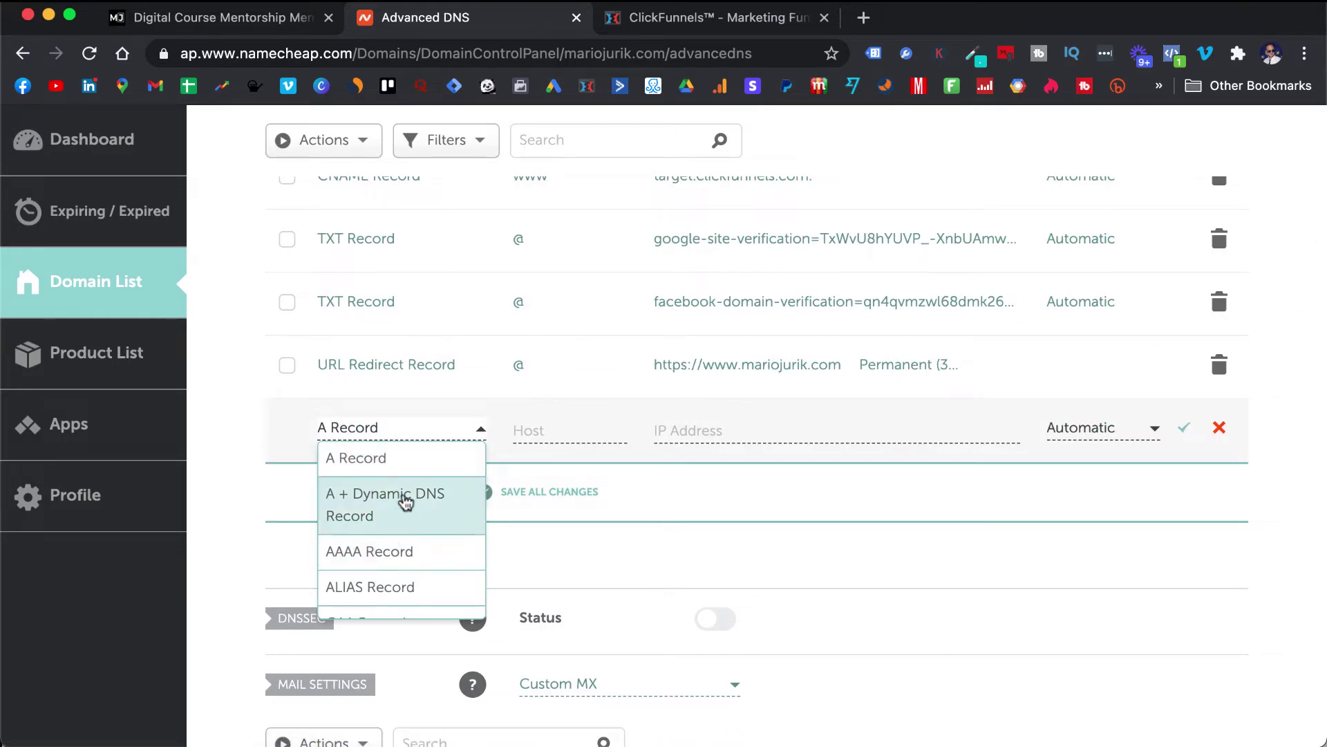
scroll(406, 501, "down", 4)
scroll(410, 493, "up", 1)
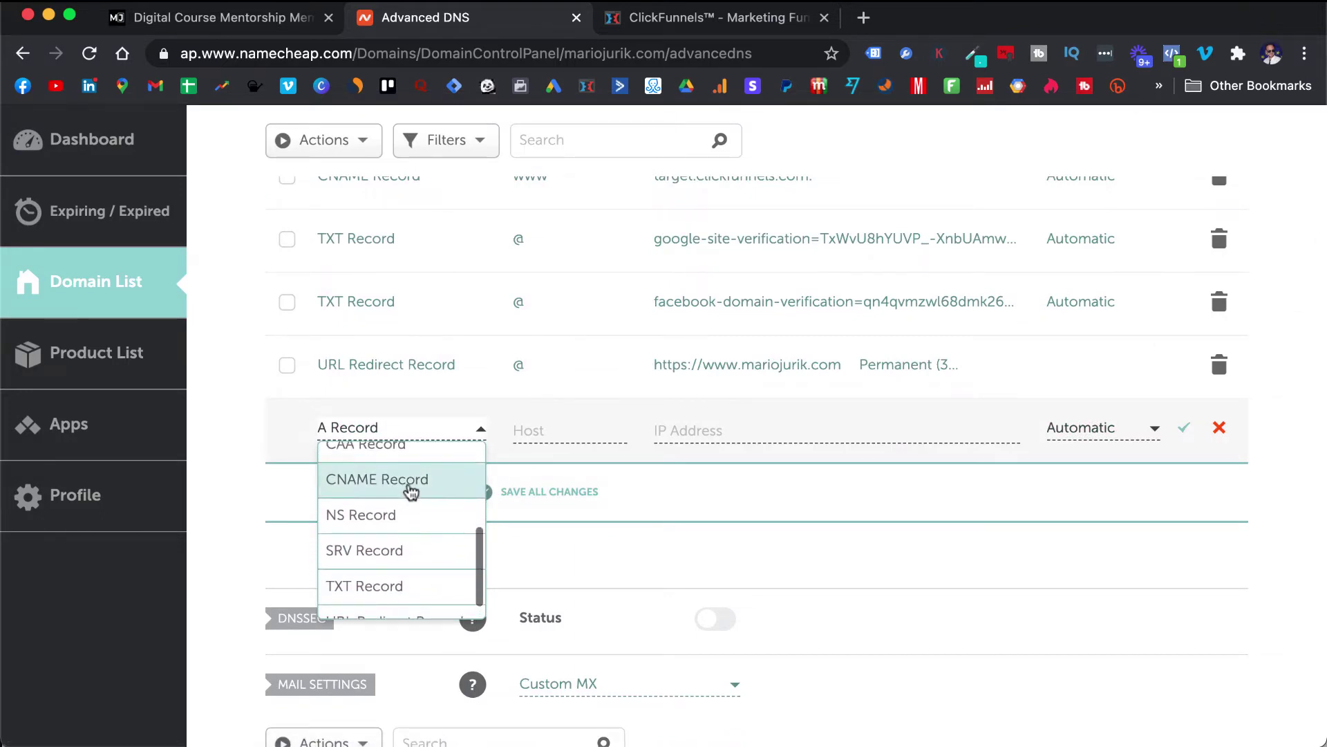
left_click(410, 489)
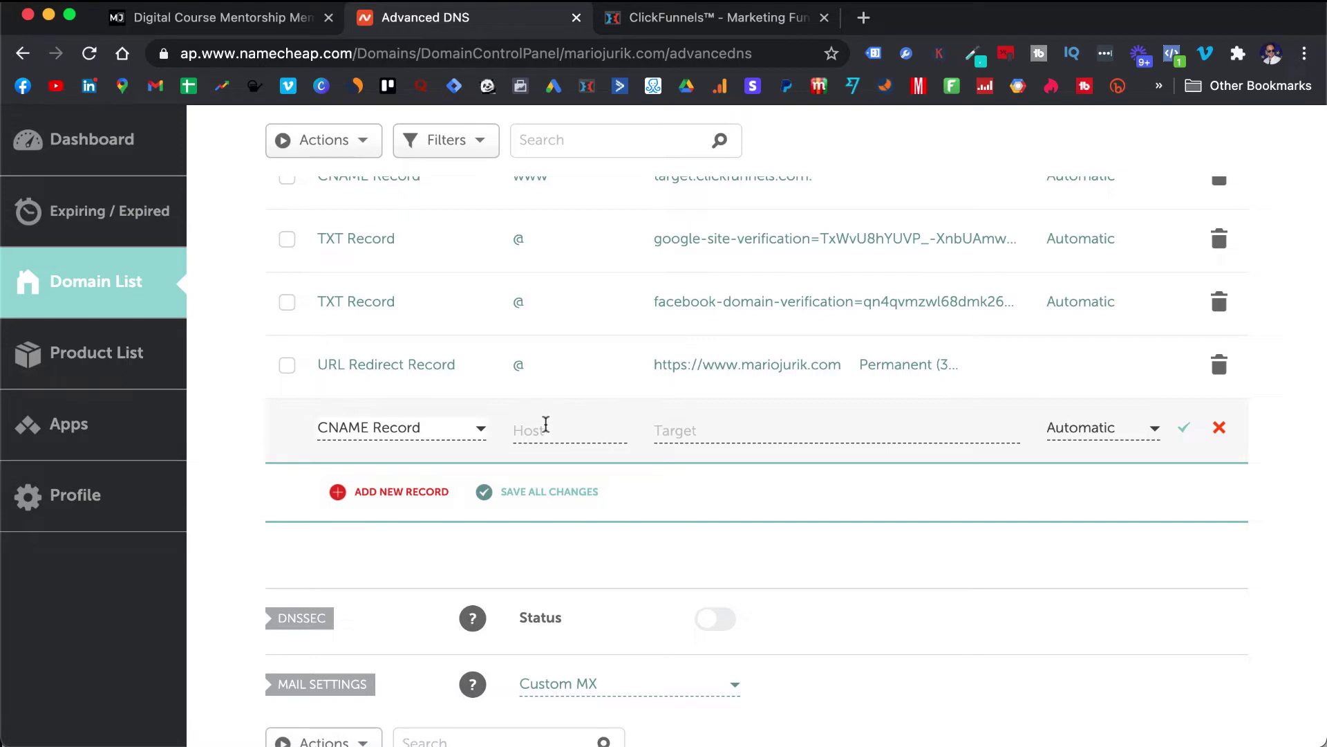
scroll(546, 408, "up", 2)
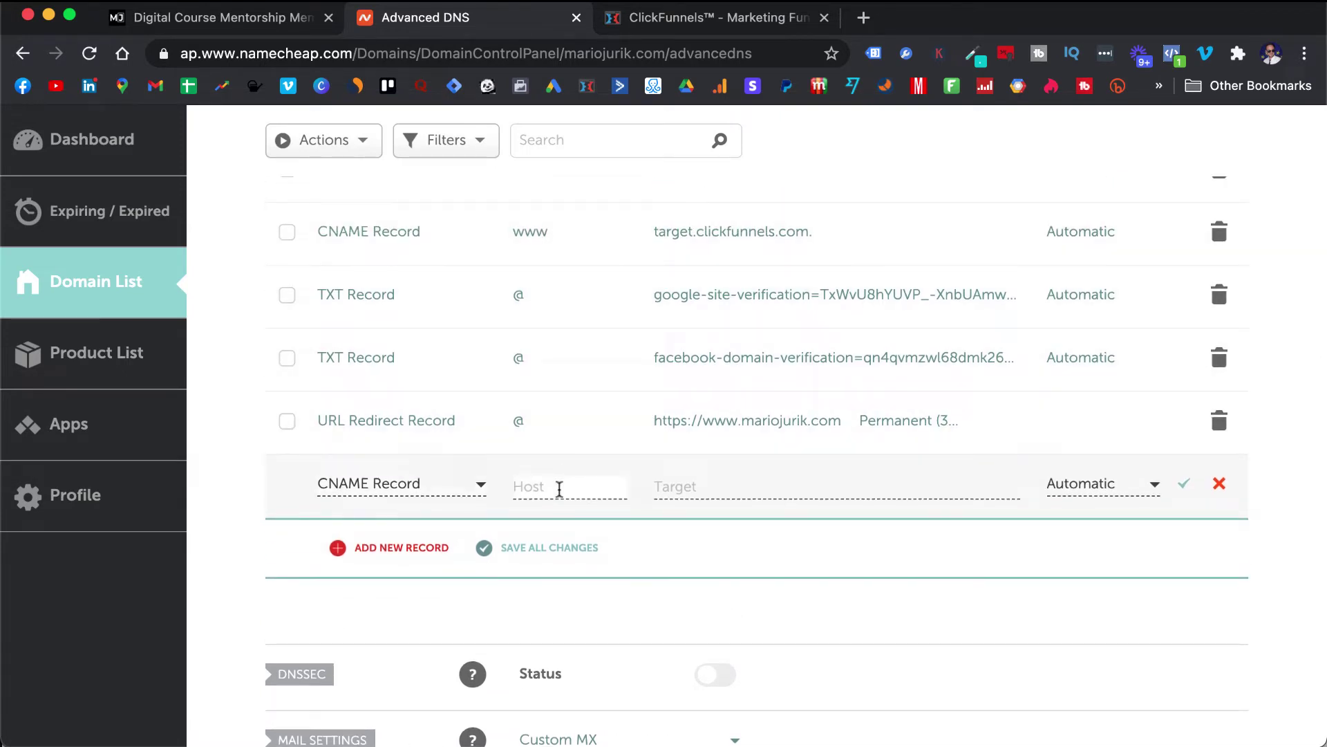
type("www")
left_click(698, 484)
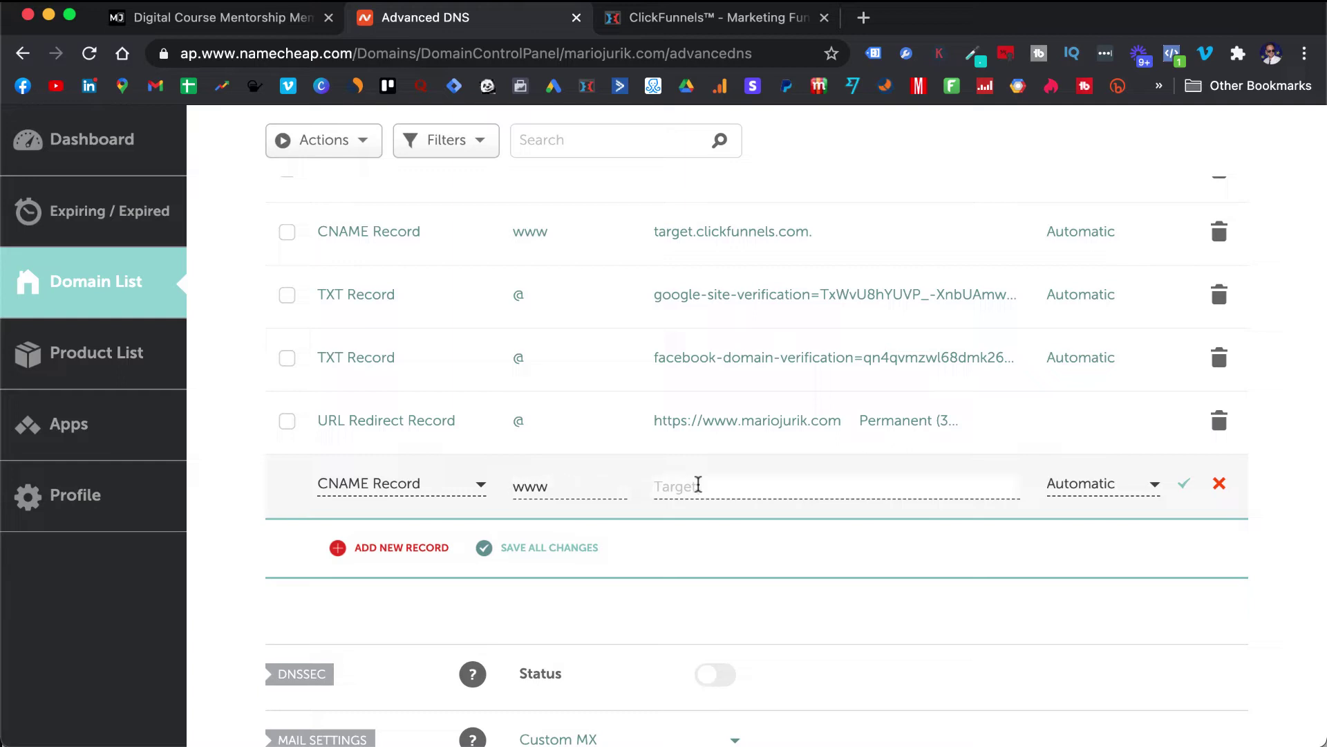
type("target.clickfunnels.com")
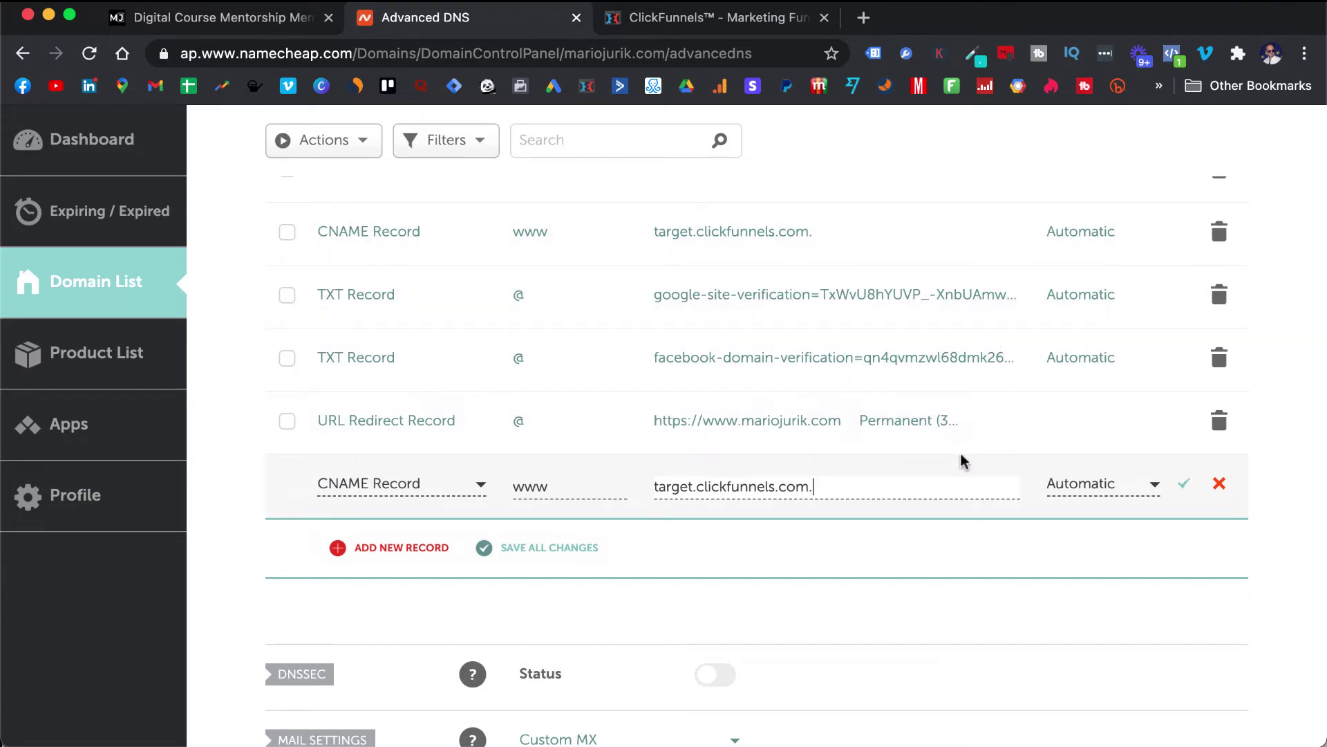
left_click(1185, 483)
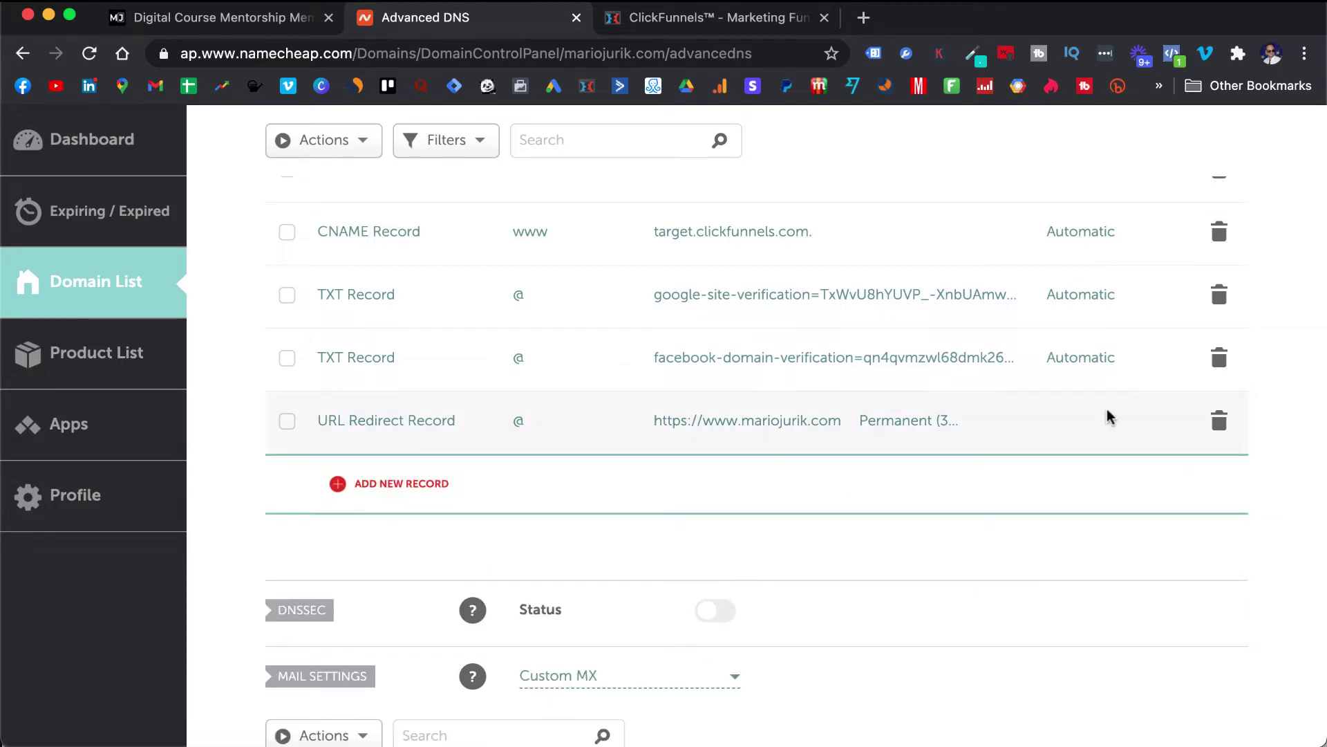
scroll(1108, 415, "up", 3)
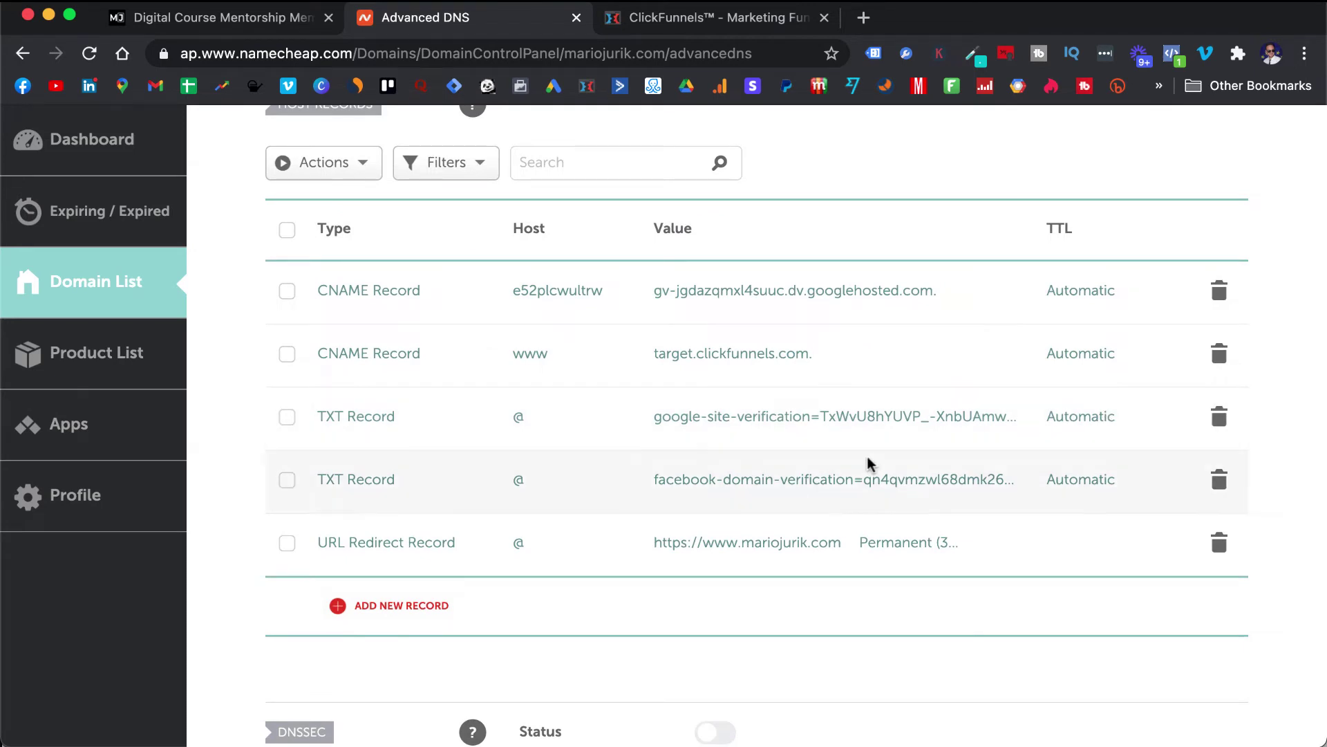
scroll(869, 463, "down", 2)
scroll(870, 463, "up", 1)
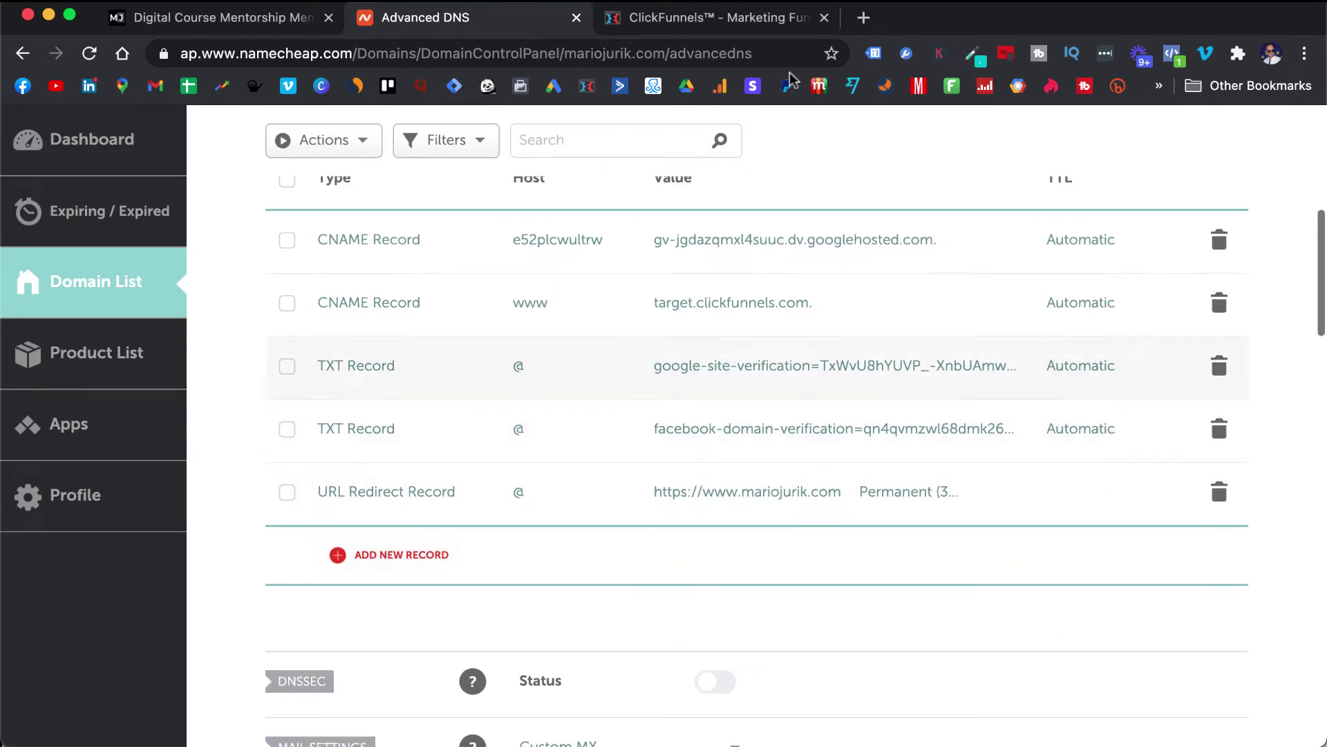
- Back in the ClickFunnels demo account, confirm the www CNAME record has been added
left_click(668, 21)
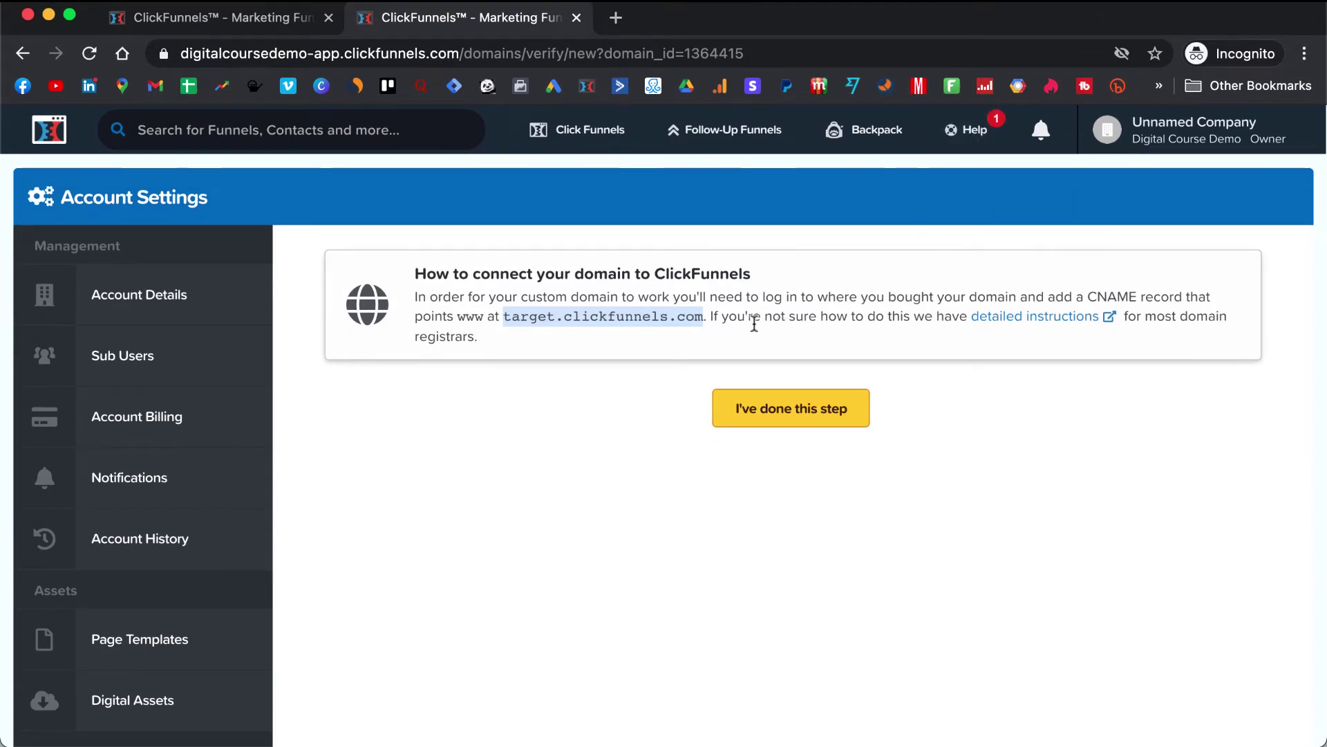
left_click(759, 322)
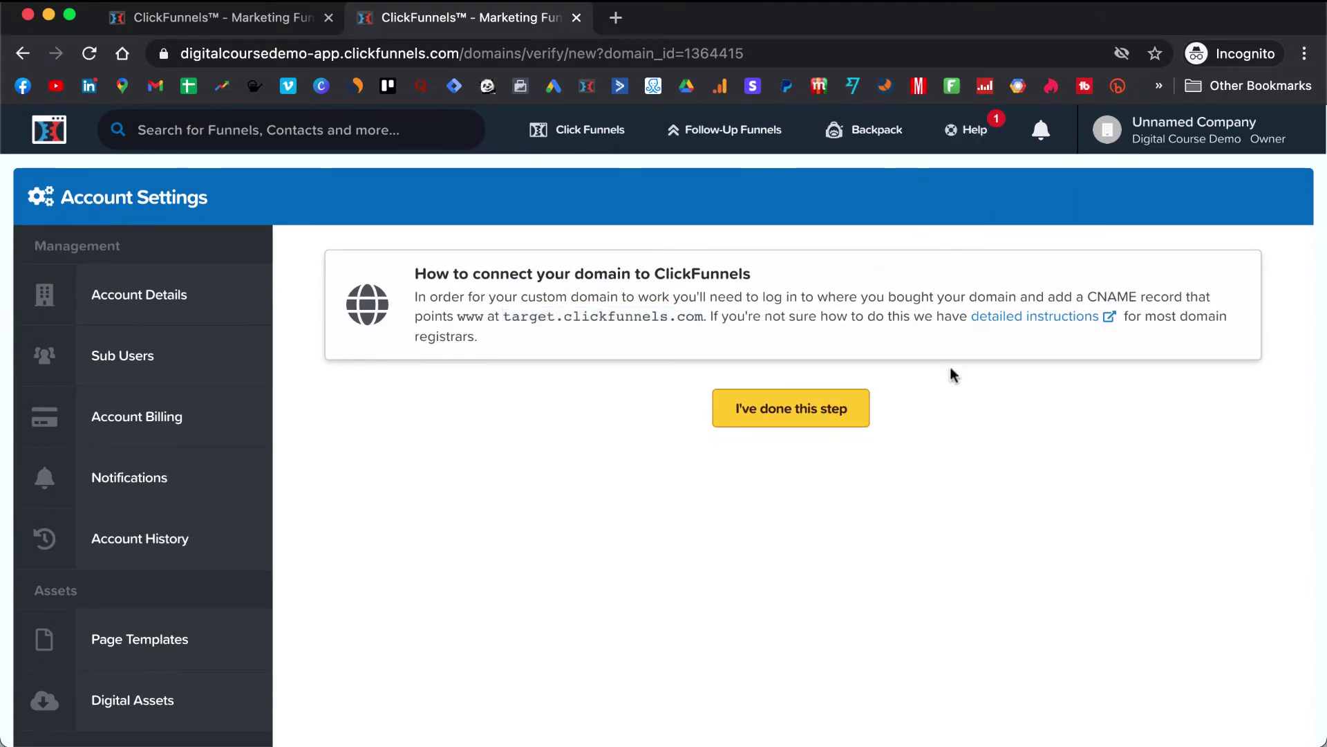
left_click(800, 410)
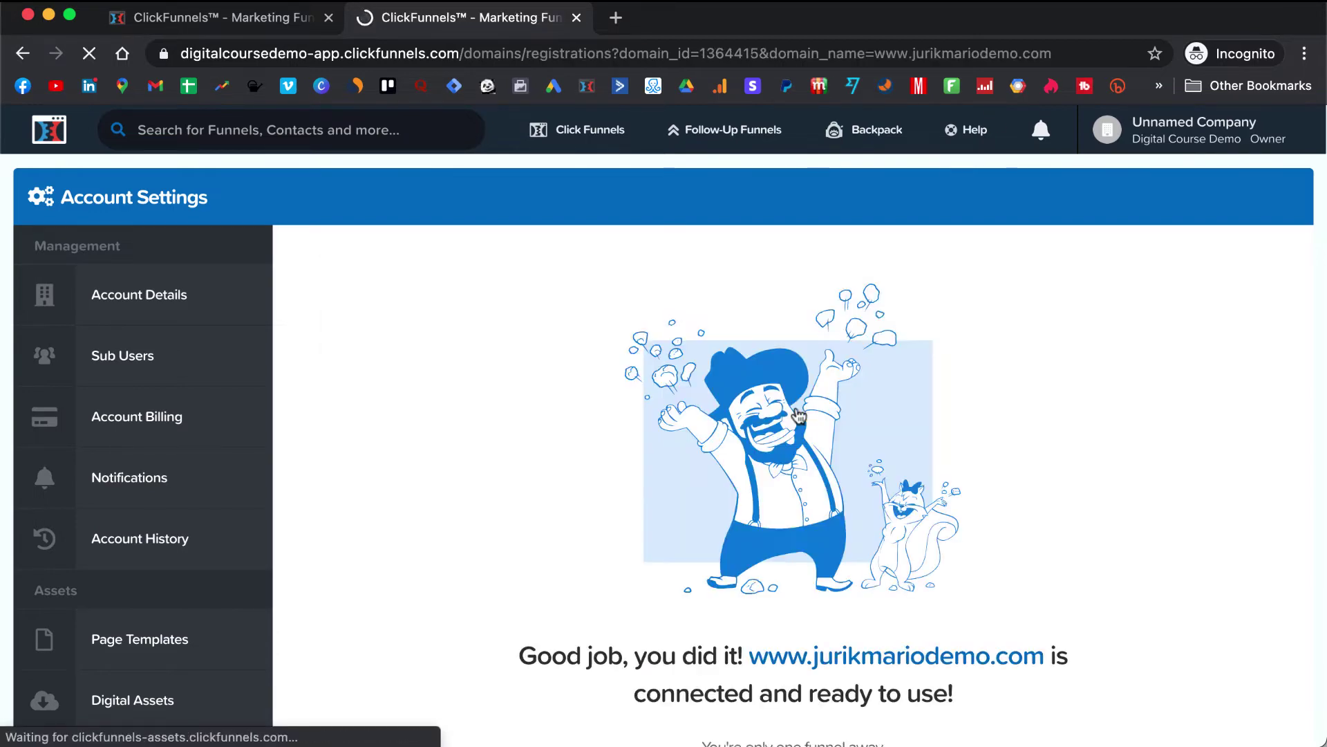
- Dismiss the Domain Verified notice and go to the My Domains list
scroll(800, 413, "down", 3)
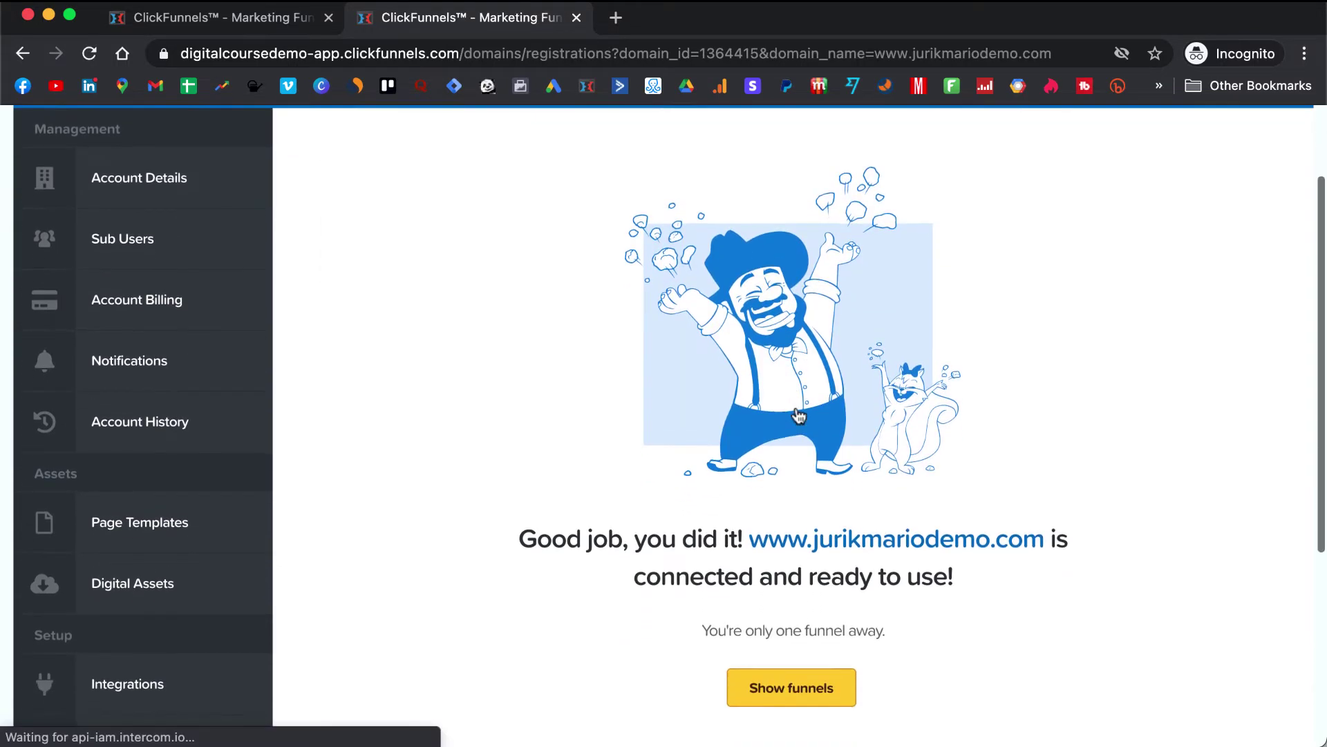
scroll(691, 416, "down", 1)
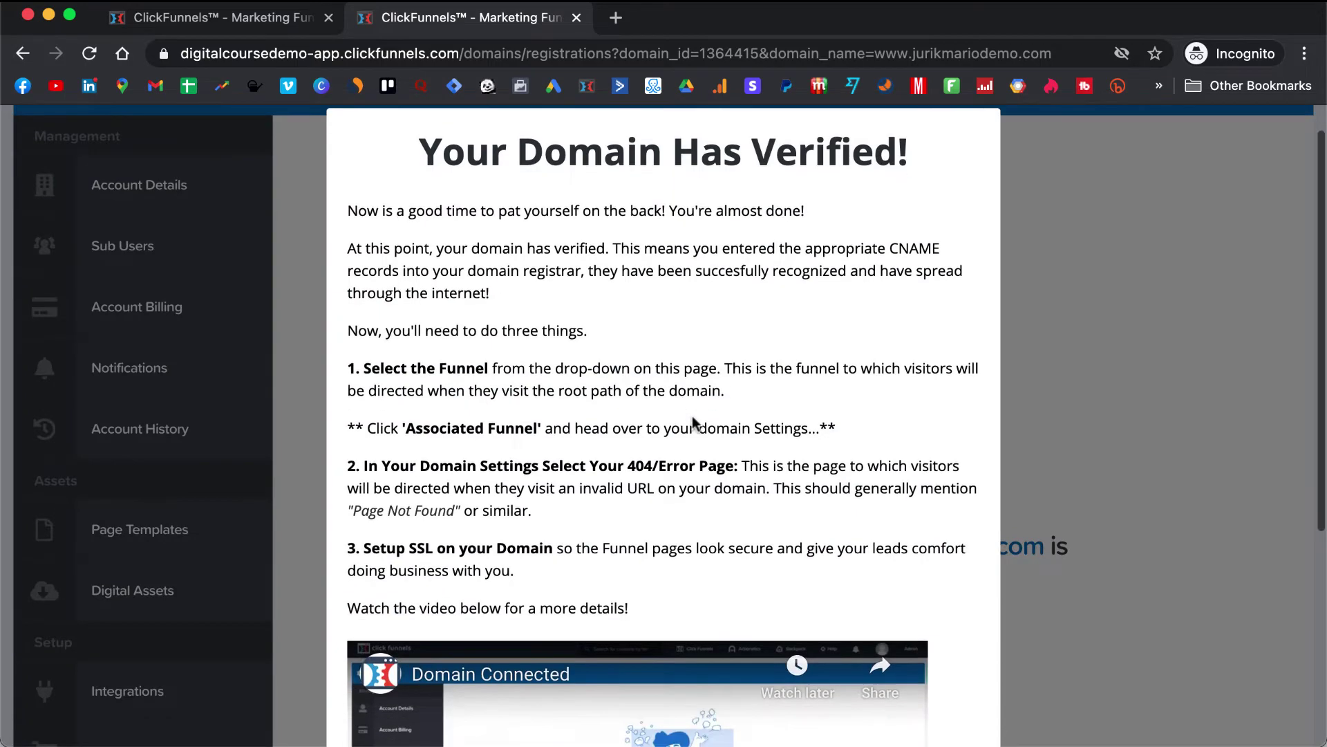
scroll(691, 417, "down", 6)
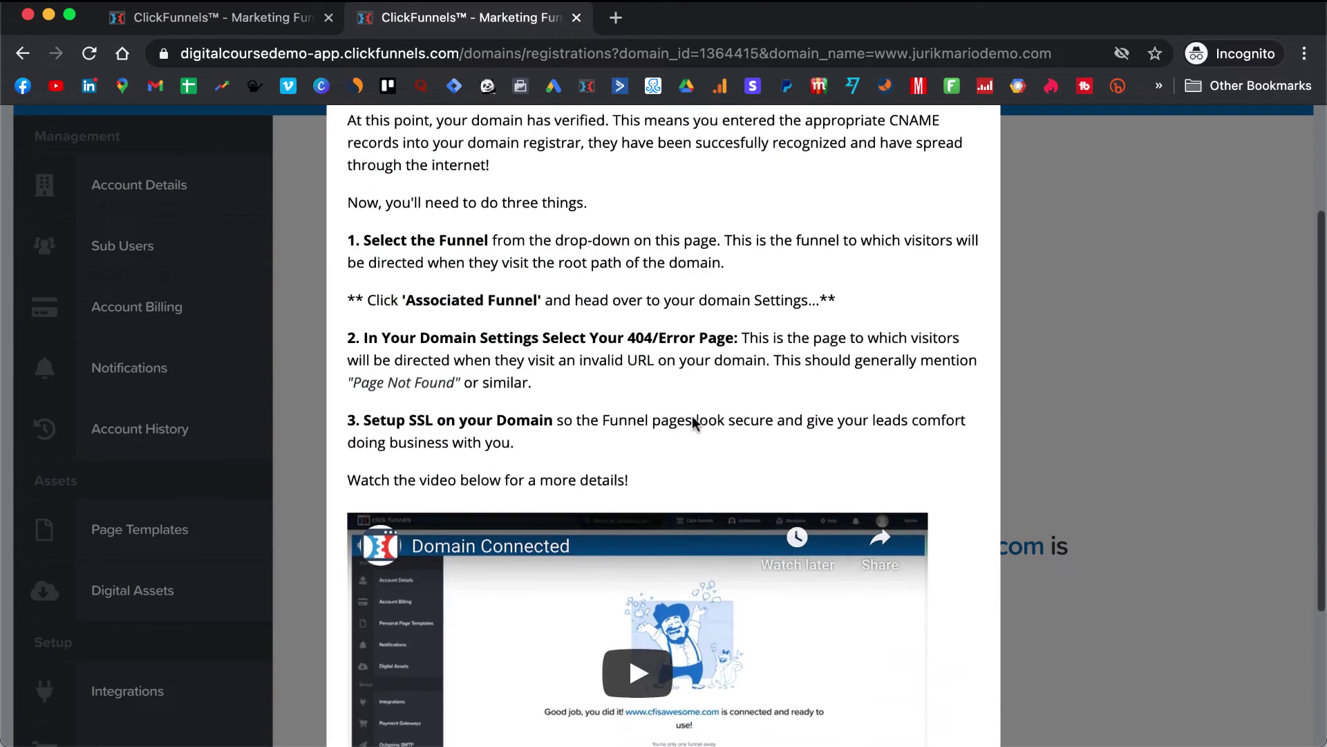
scroll(694, 421, "down", 3)
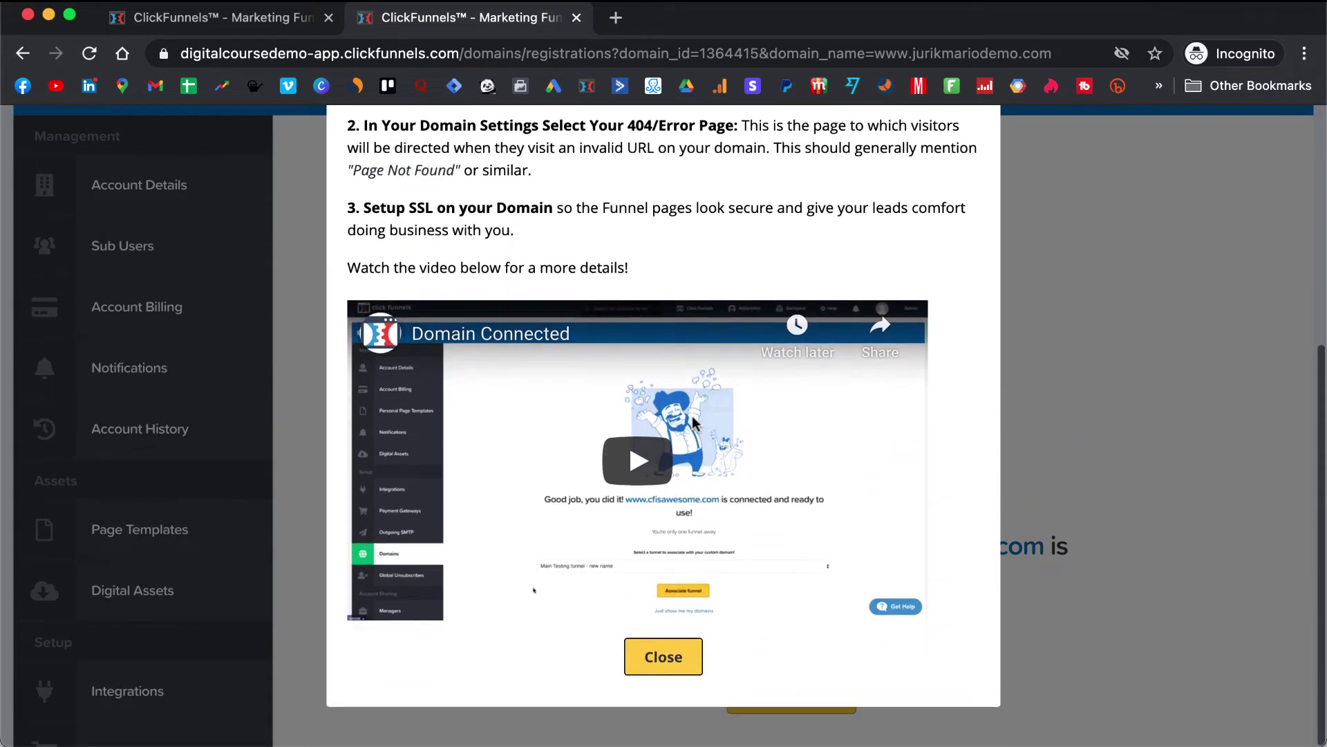
left_click(664, 656)
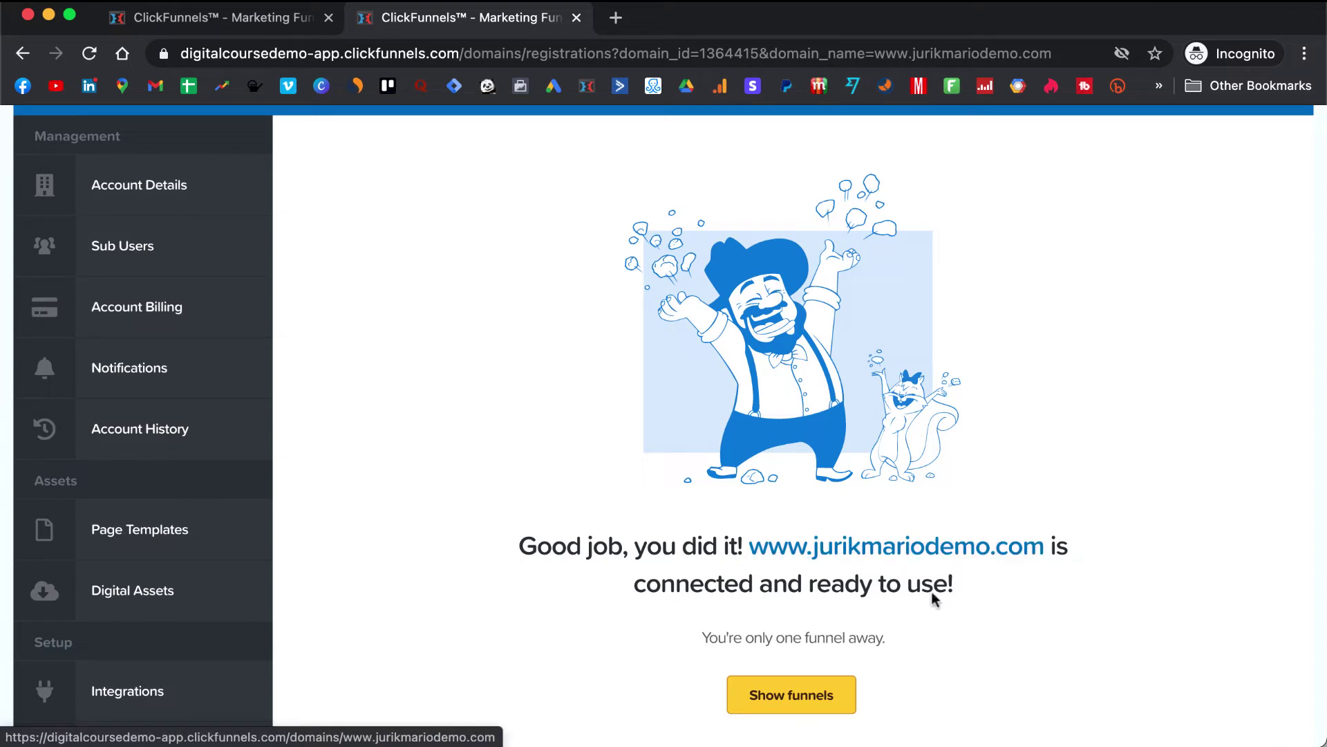
scroll(805, 696, "down", 3)
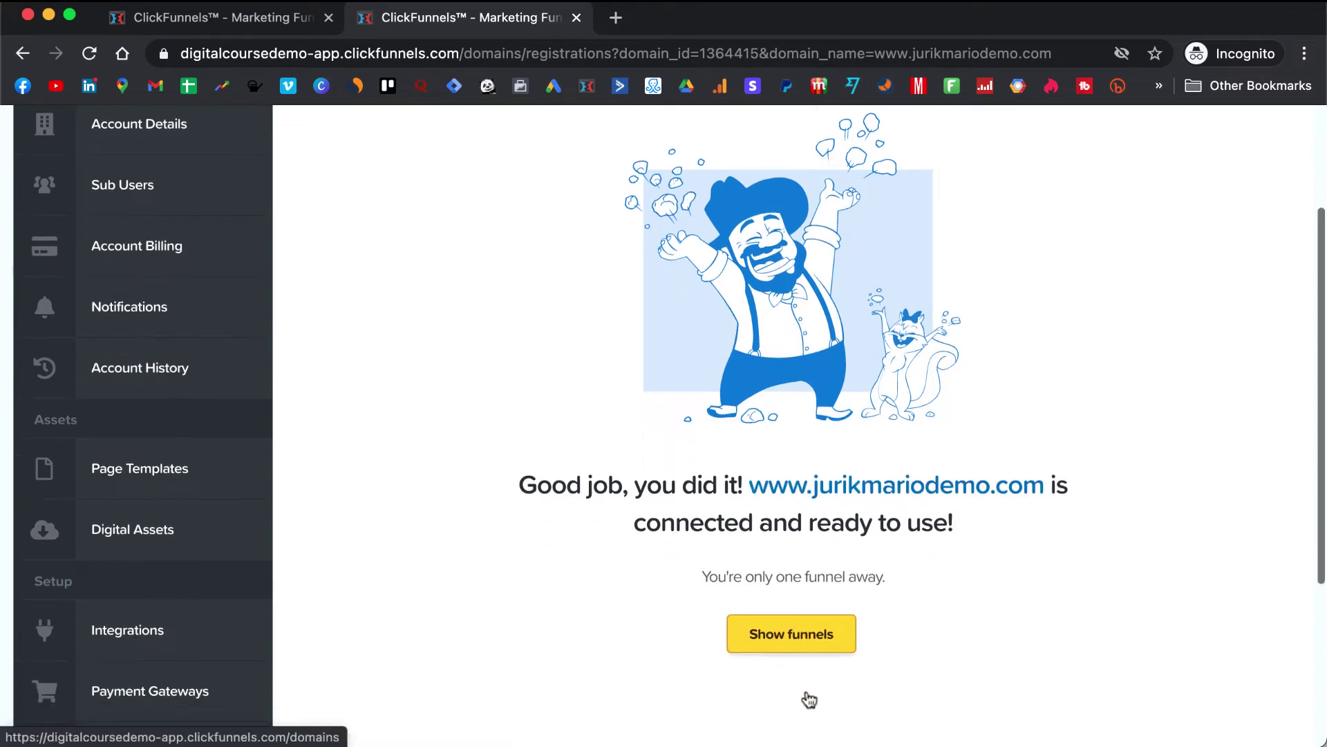
left_click(802, 588)
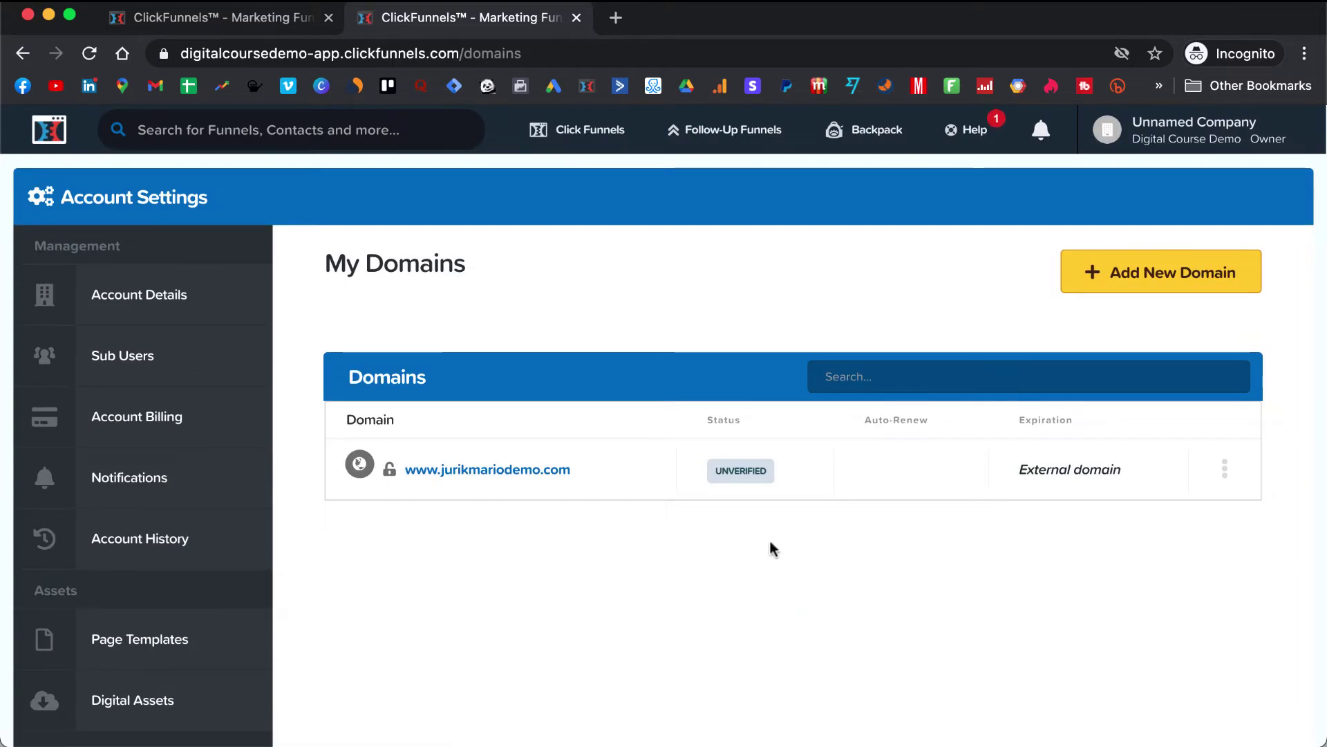
- Bring the main Chrome window forward on the Digital Course Mentorship lesson tab
mouse_move(736, 475)
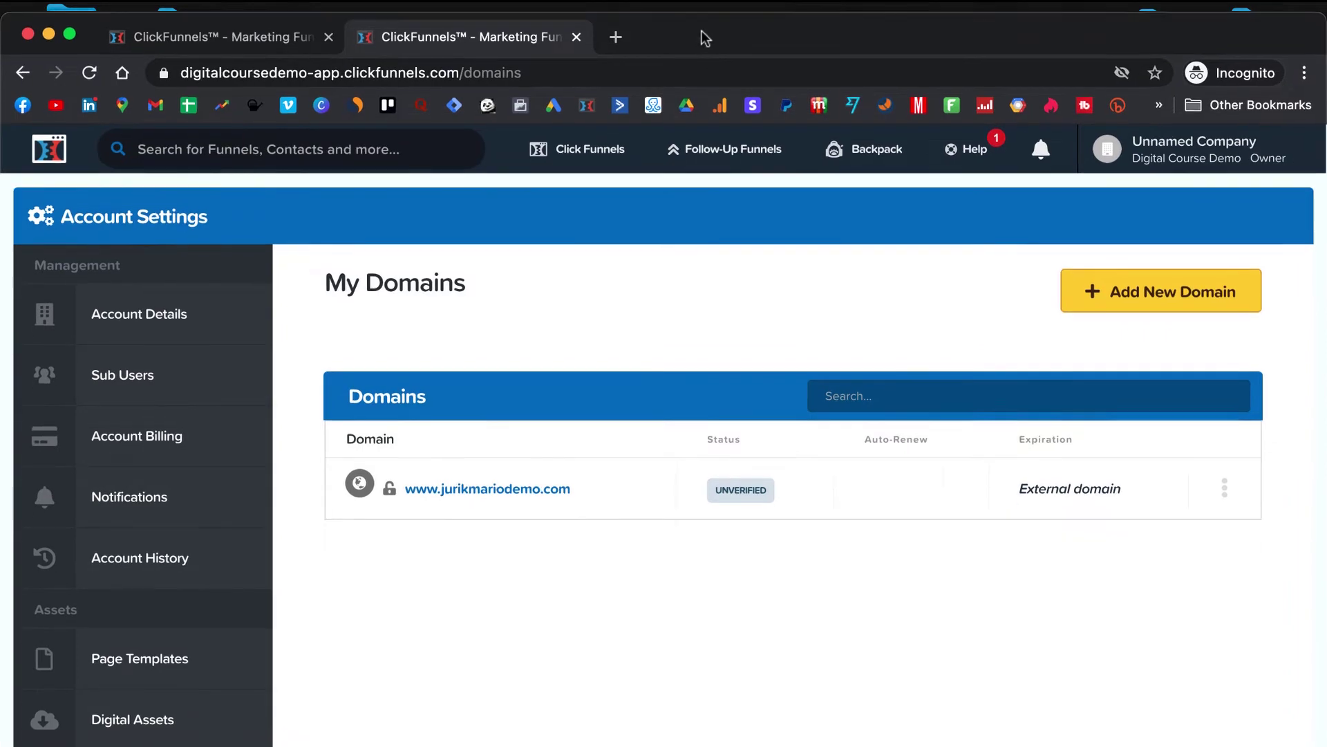
mouse_move(892, 738)
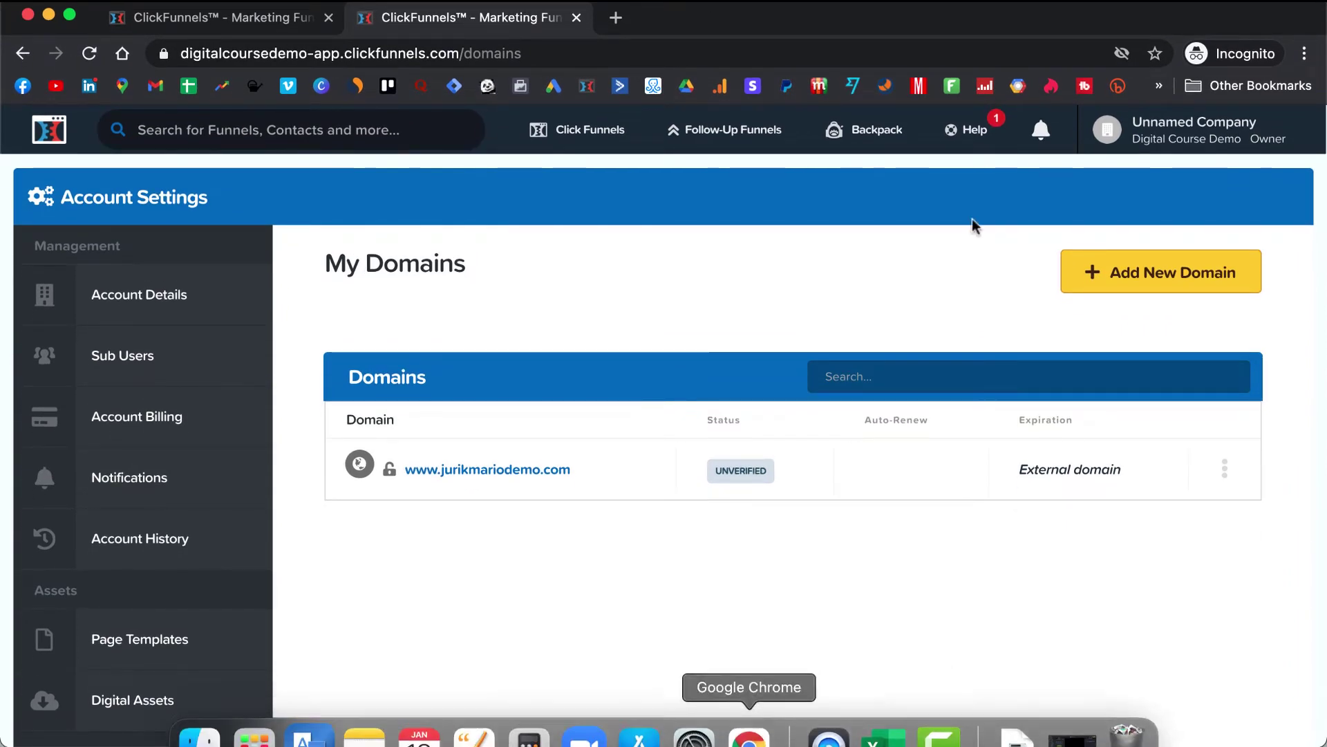
left_click_drag(1153, 12, 1168, 111)
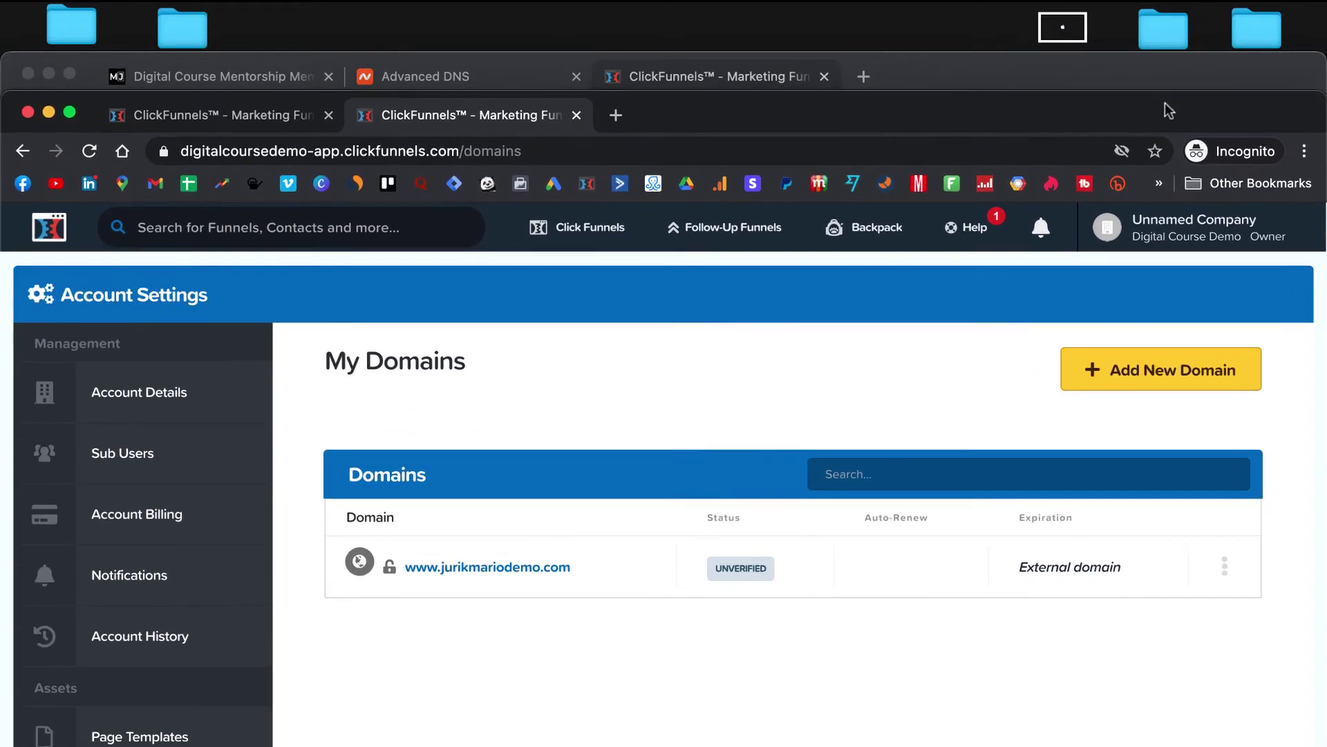
double_click(1151, 72)
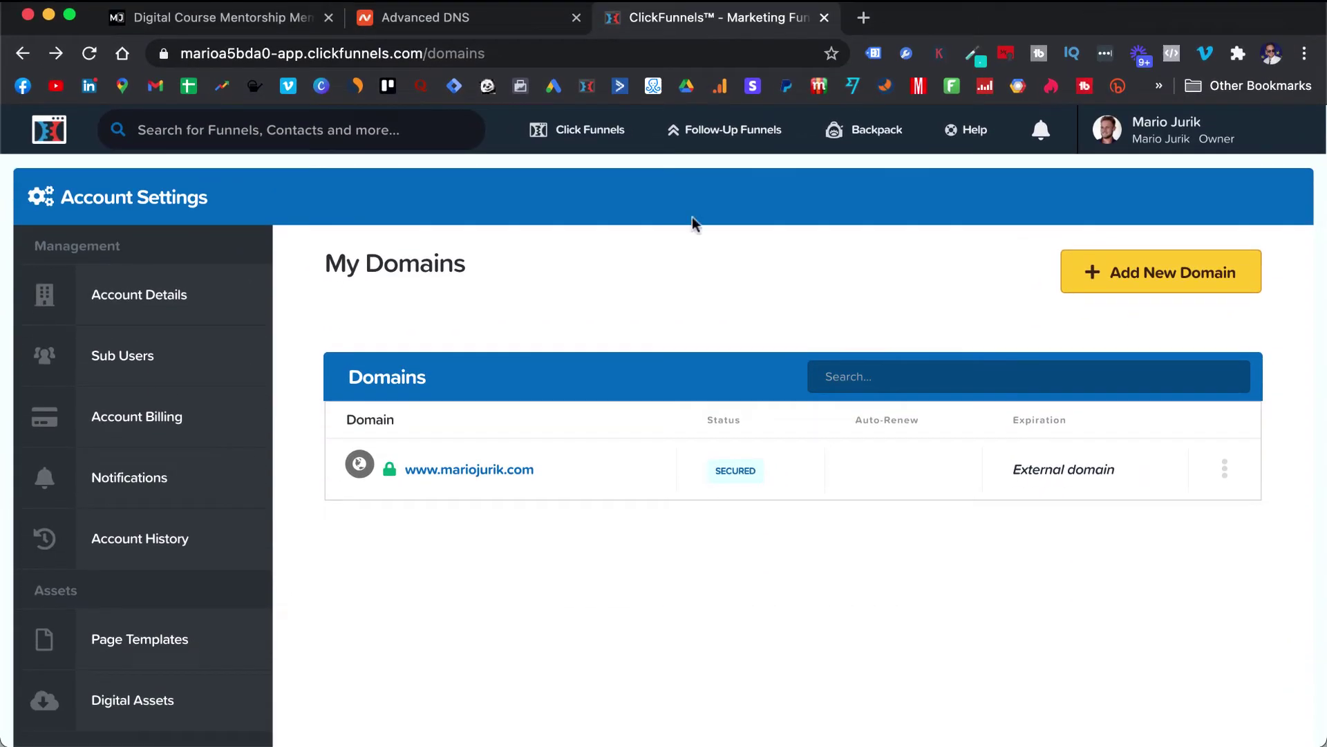
left_click(266, 27)
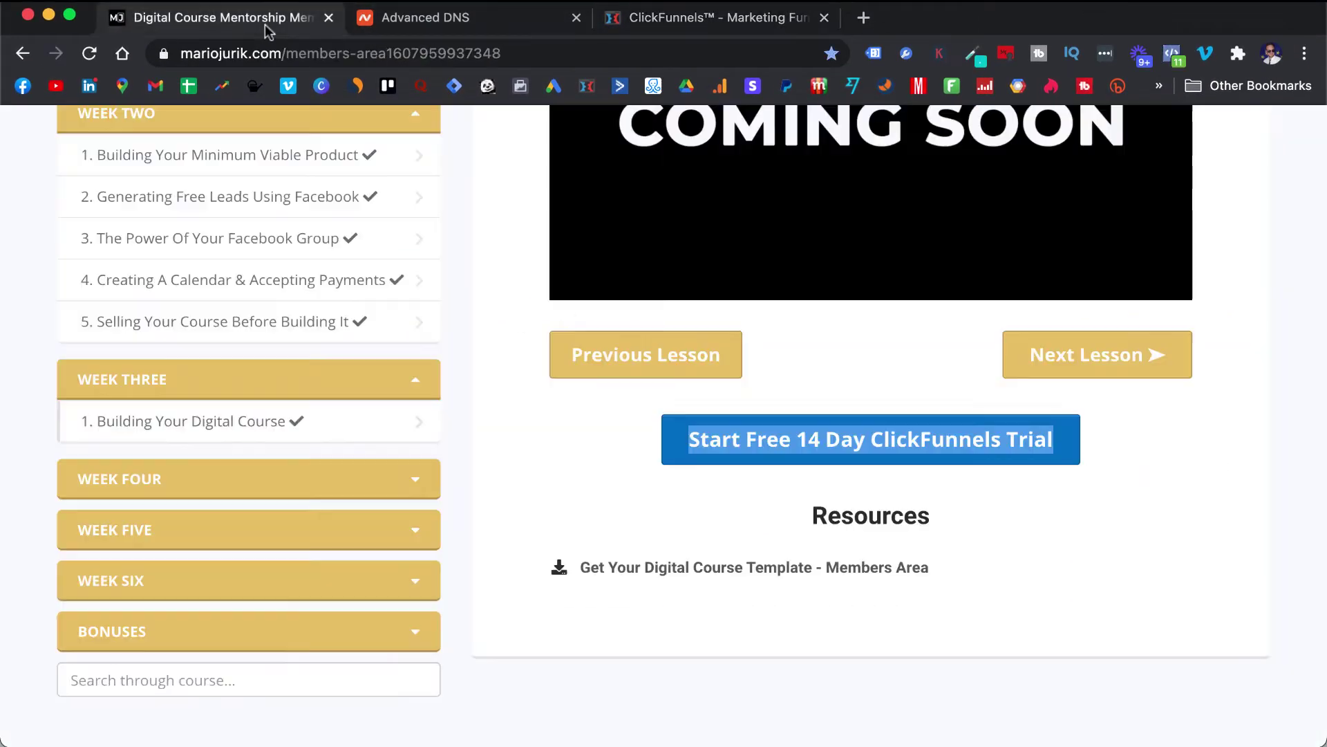
- Copy the Get Your Digital Course Template link address, then return to the incognito window
left_click(838, 345)
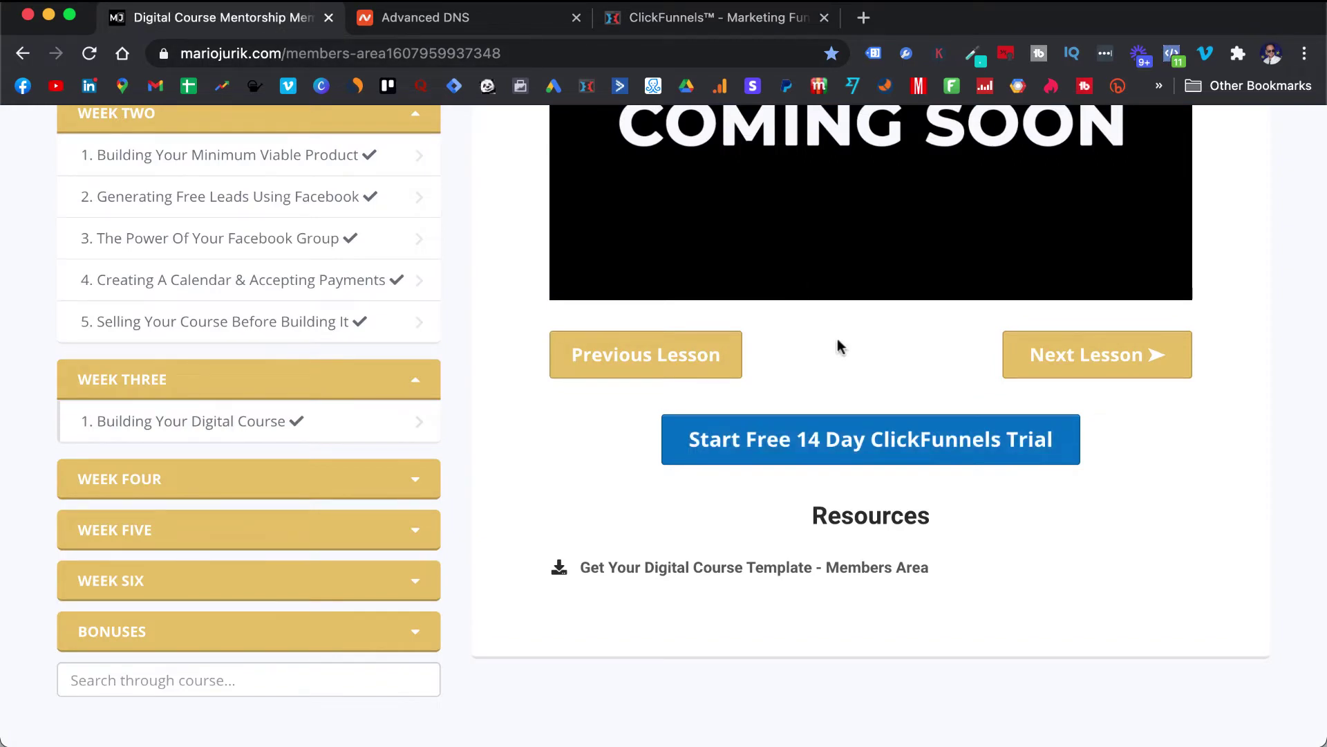
scroll(840, 345, "down", 1)
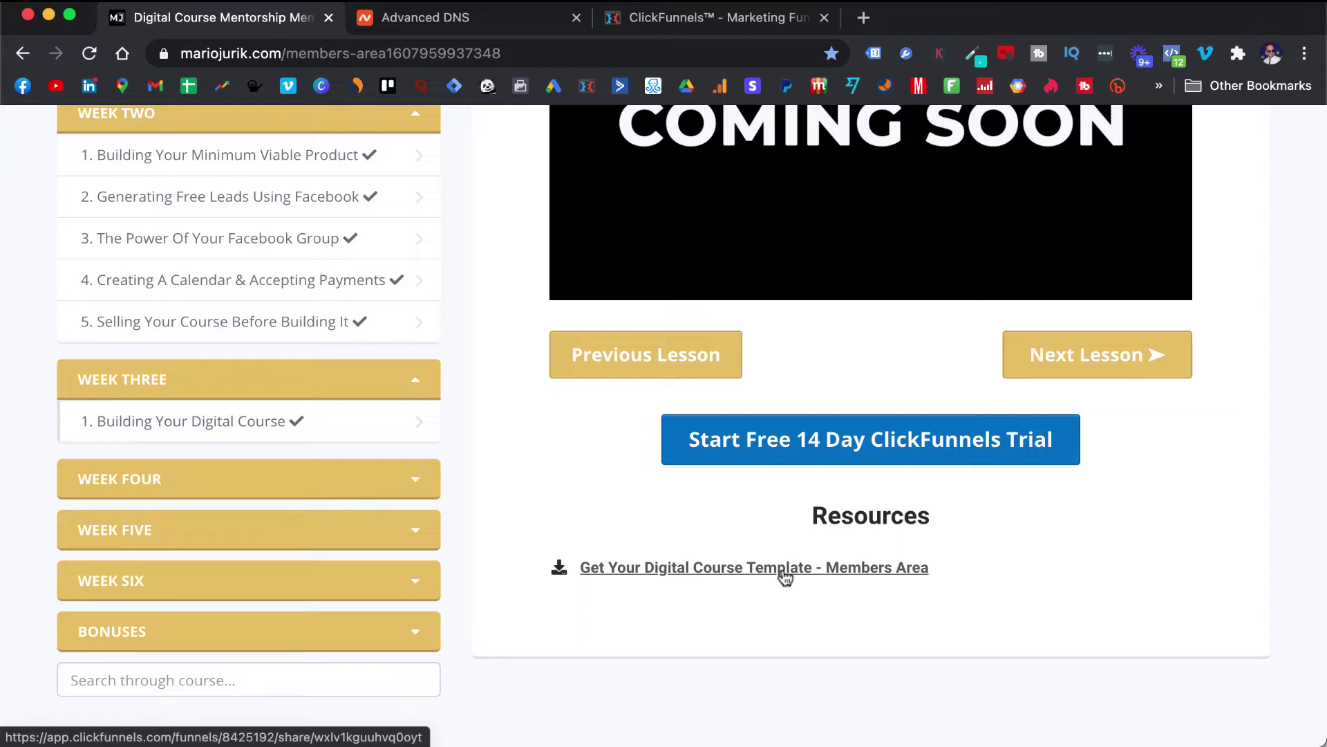
right_click(785, 572)
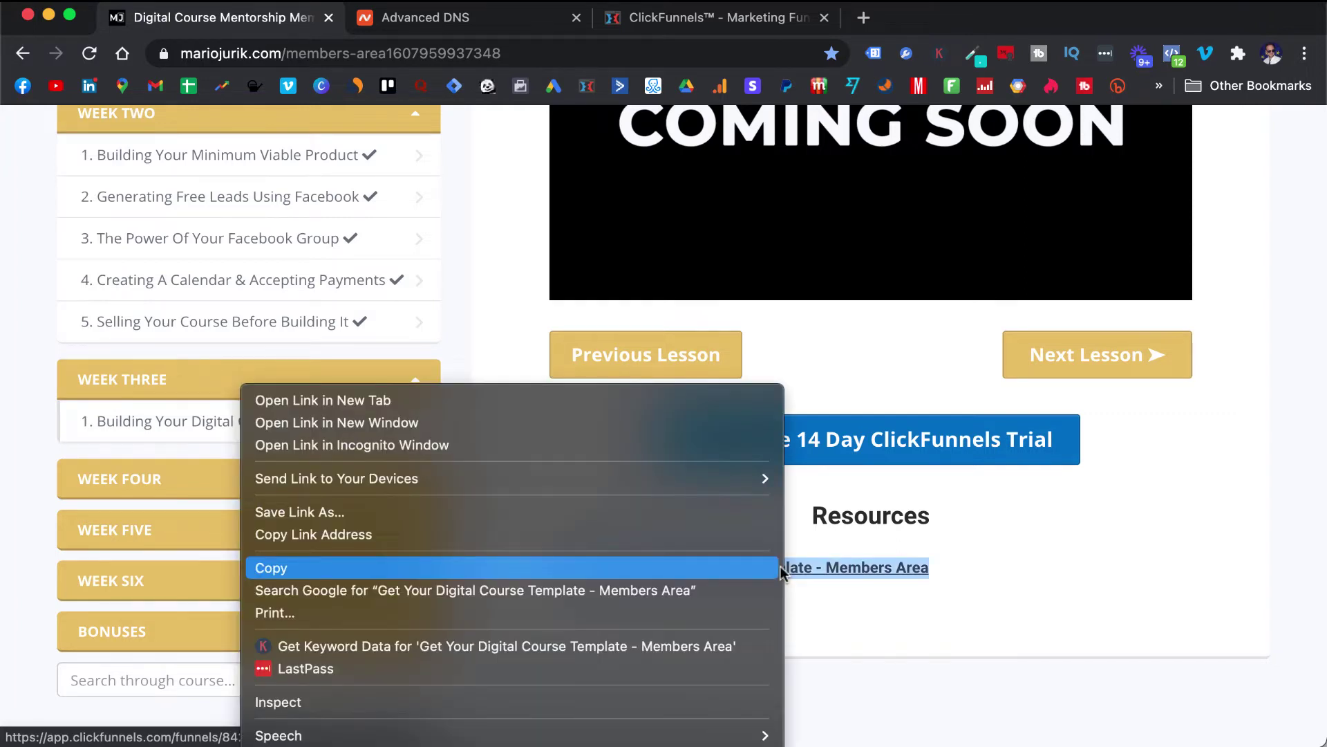
left_click(654, 534)
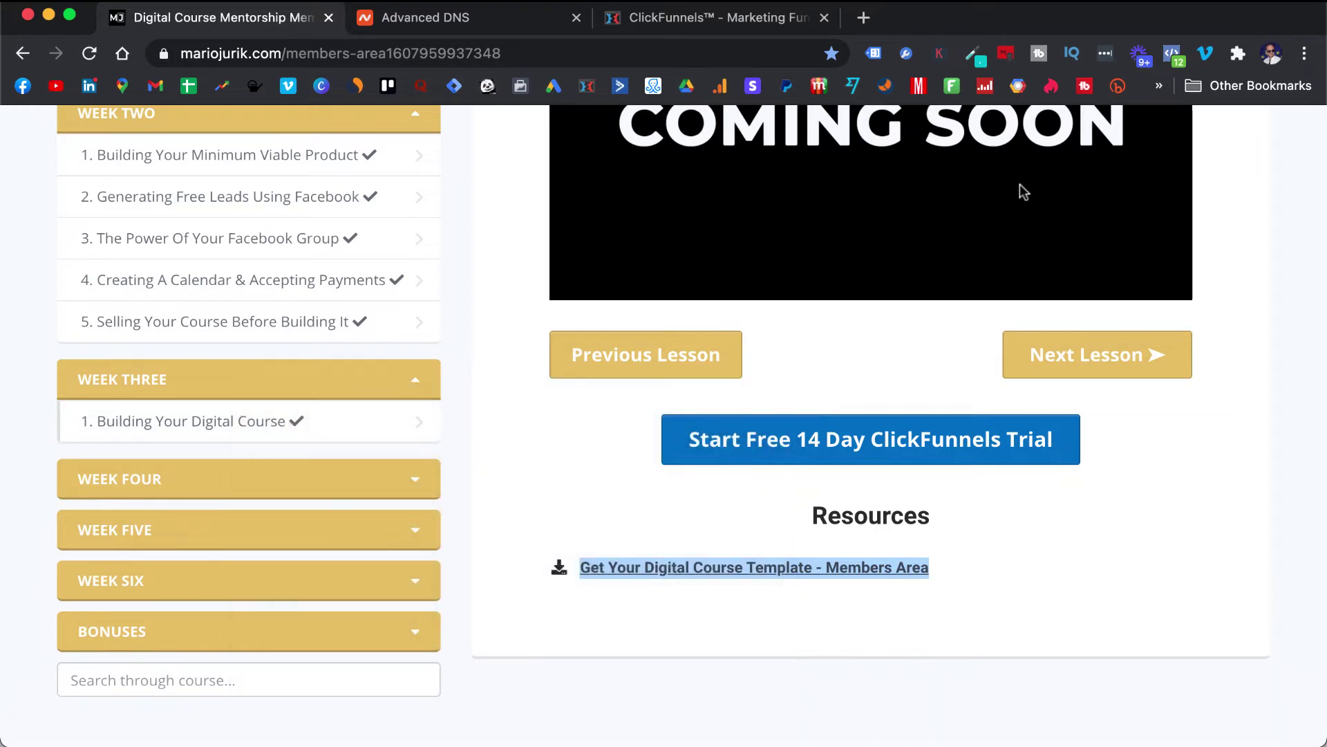
left_click(759, 744)
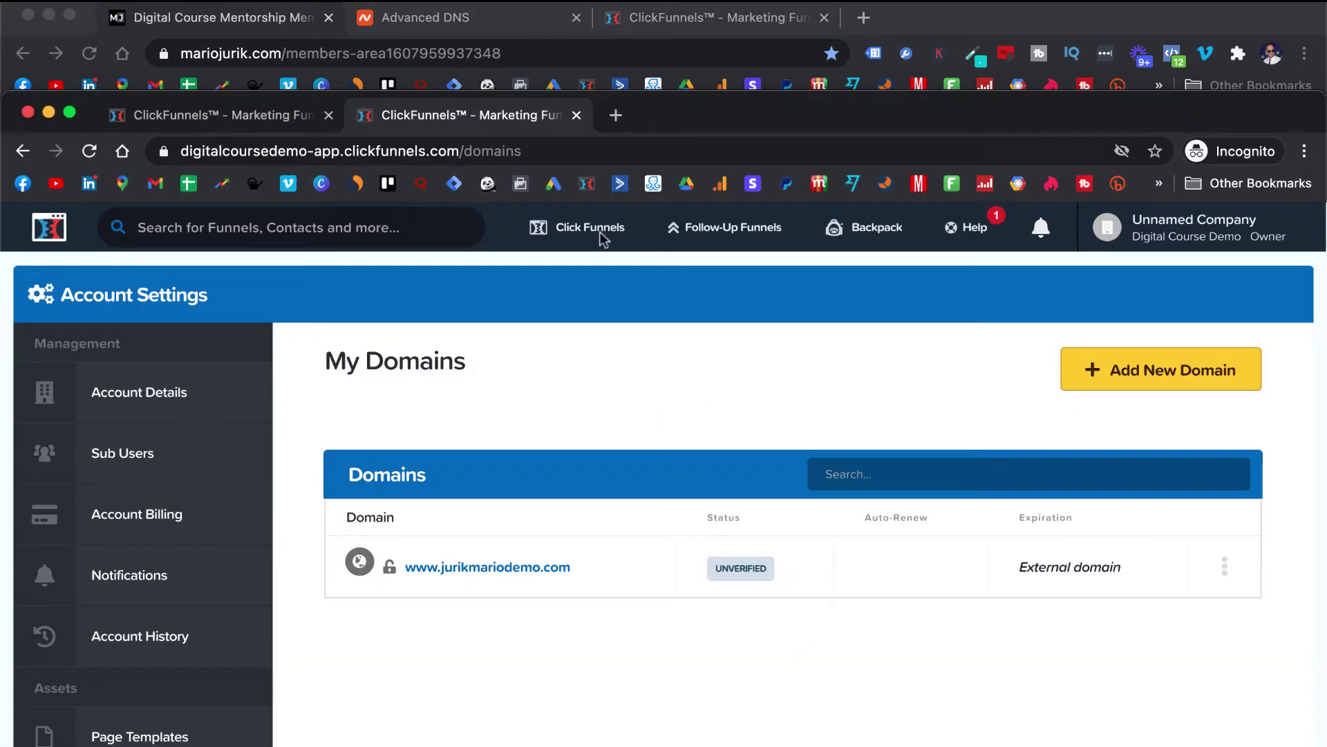
- Load the pasted shared Members Area funnel link in the demo account's browser
left_click_drag(642, 115, 642, 15)
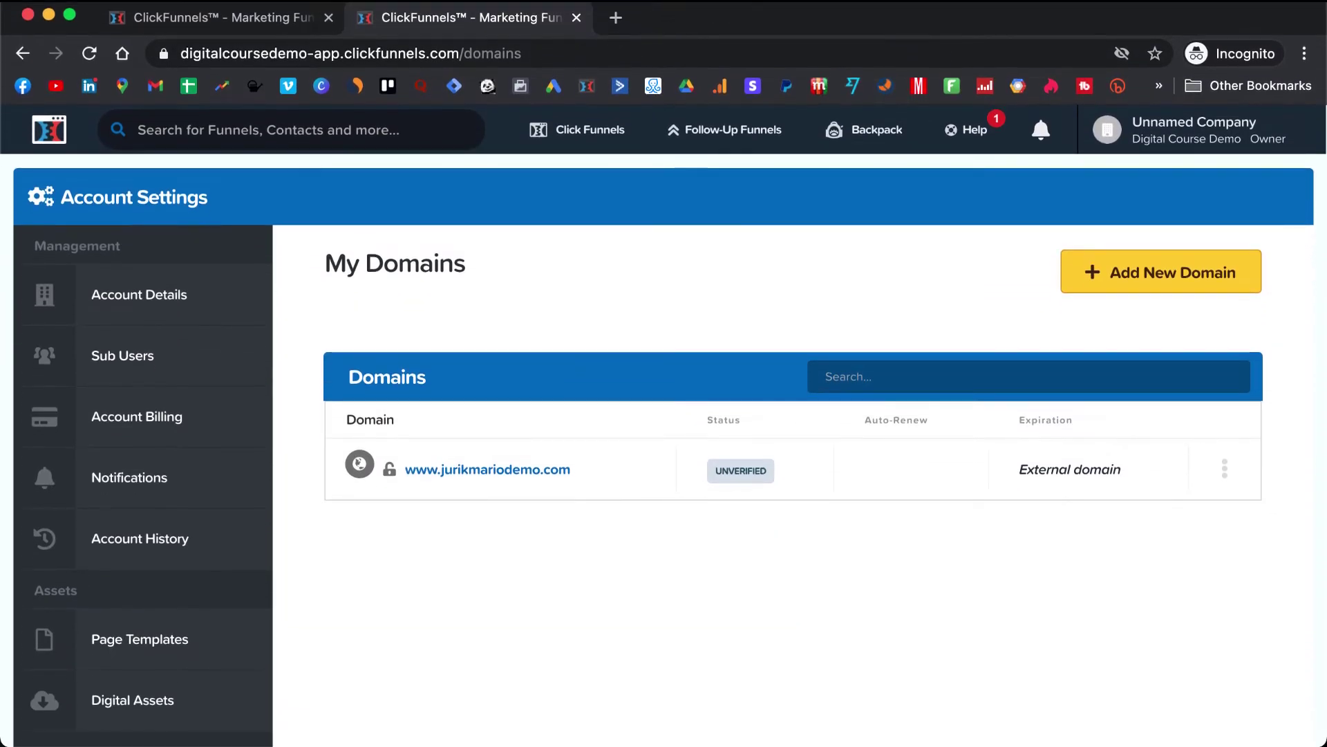
mouse_move(599, 144)
left_click(596, 168)
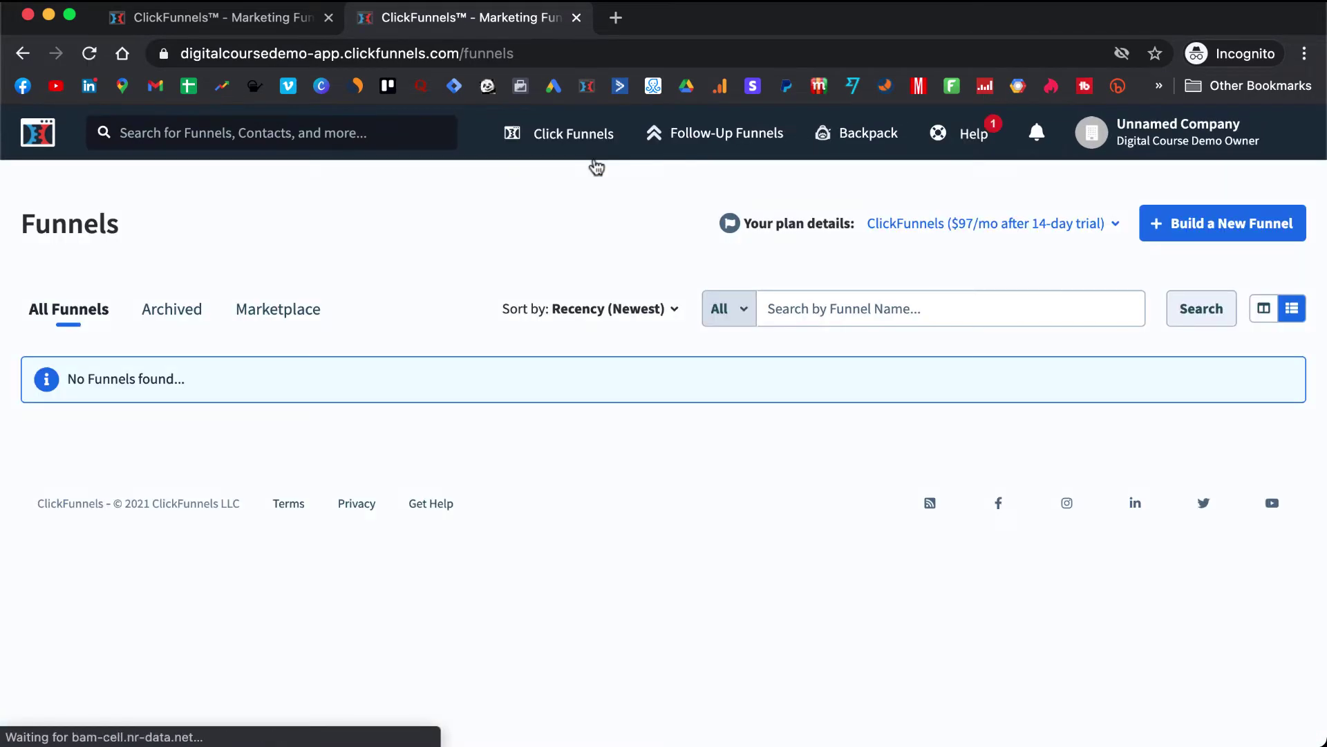
left_click(428, 53)
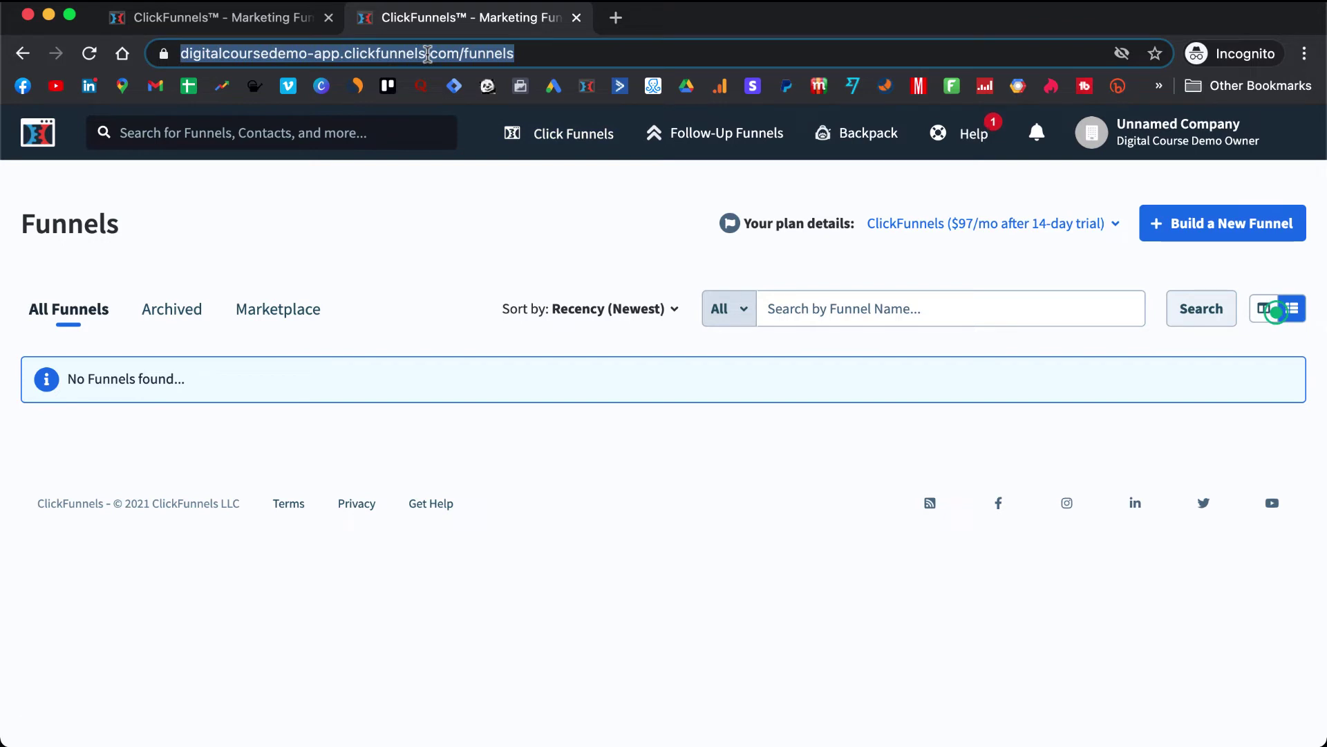
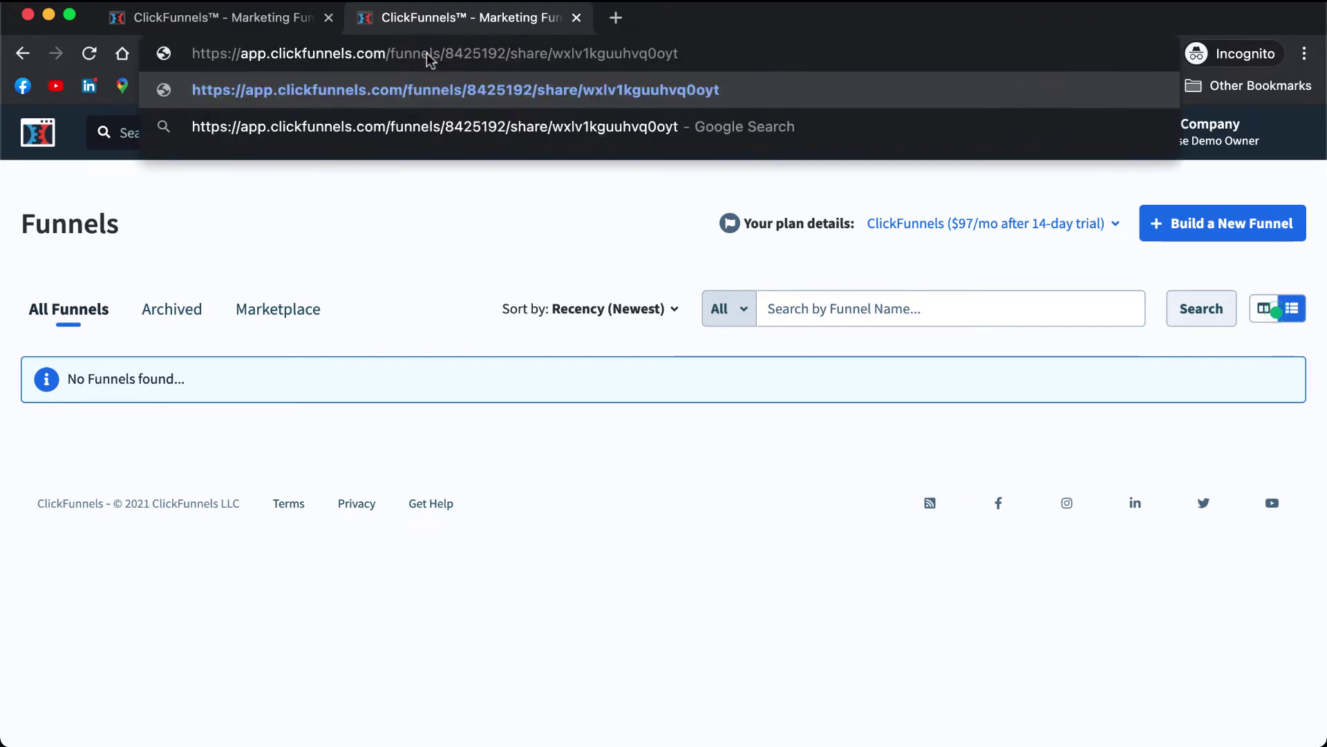
key("Return")
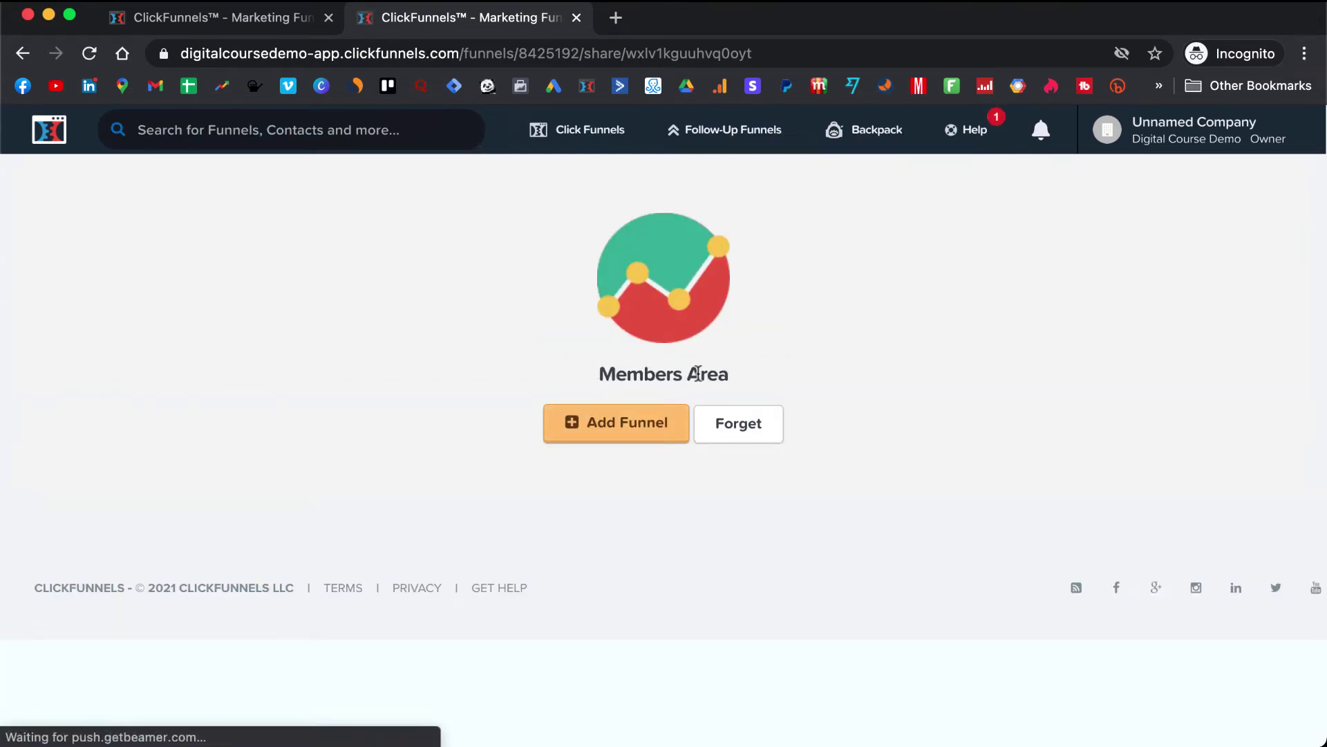
- Add the shared funnel, reload until the import finishes, and open it
left_click(622, 429)
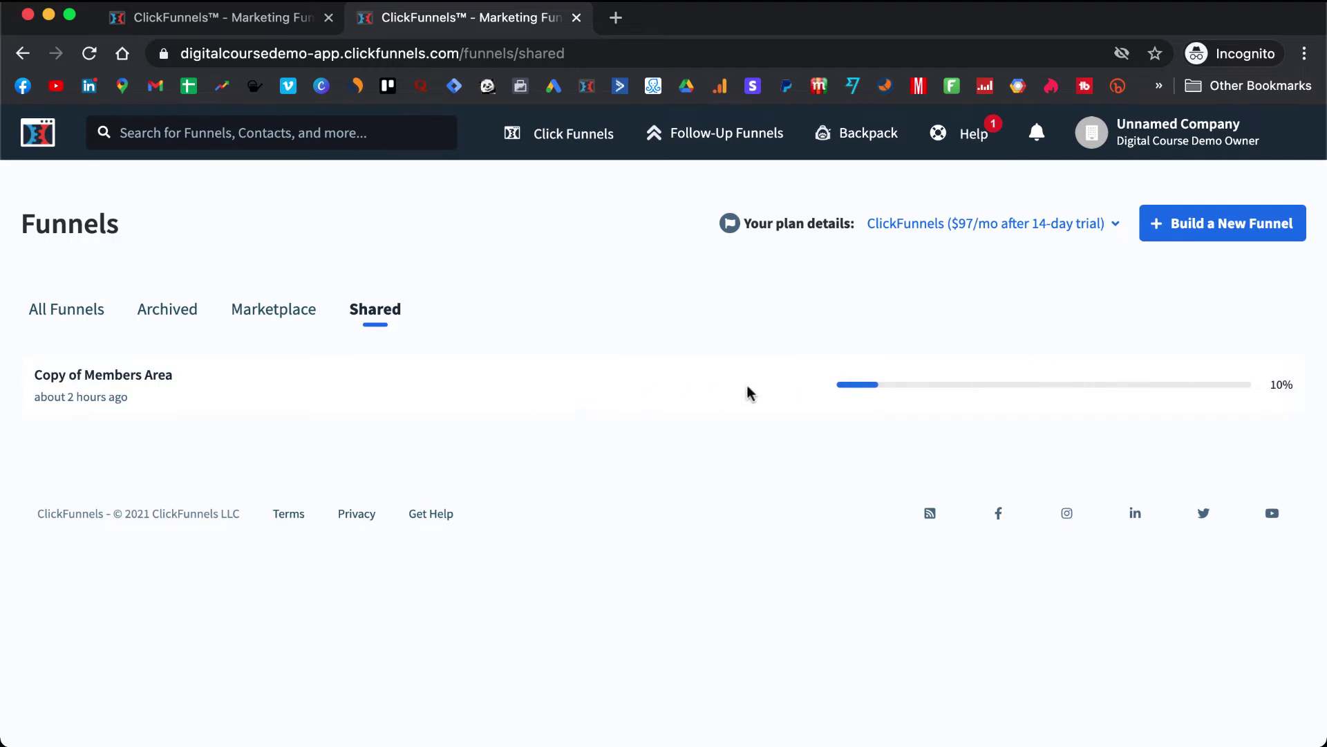
left_click(392, 50)
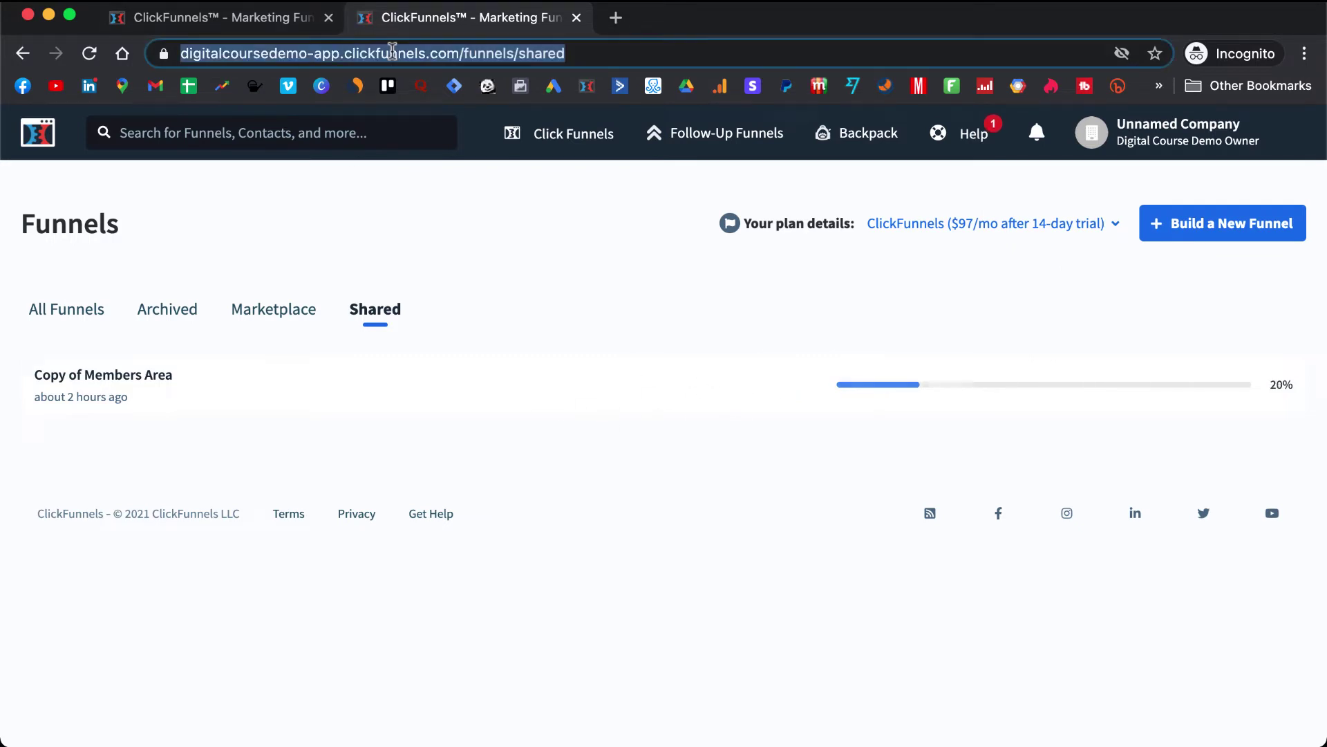
key("Return")
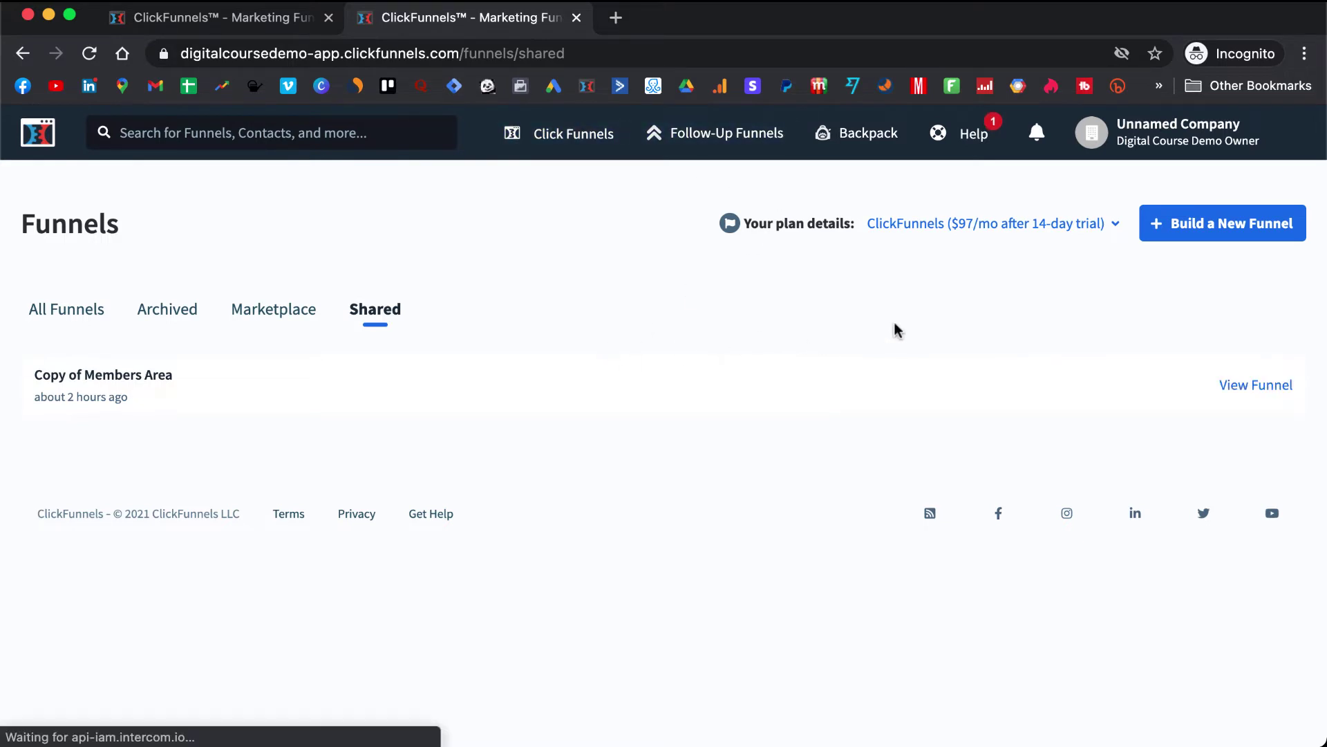
left_click(1243, 388)
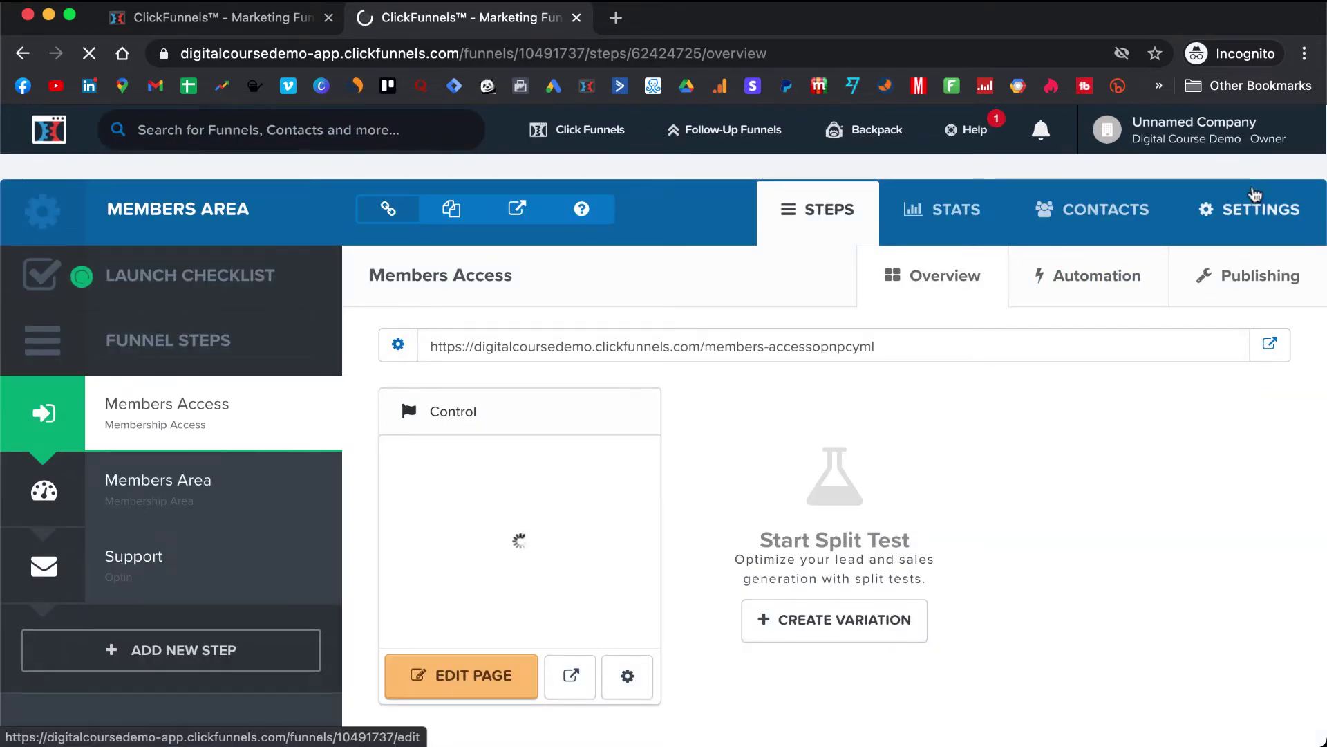
- Set the Members Area funnel's domain to the demo www custom domain and save
left_click(1252, 213)
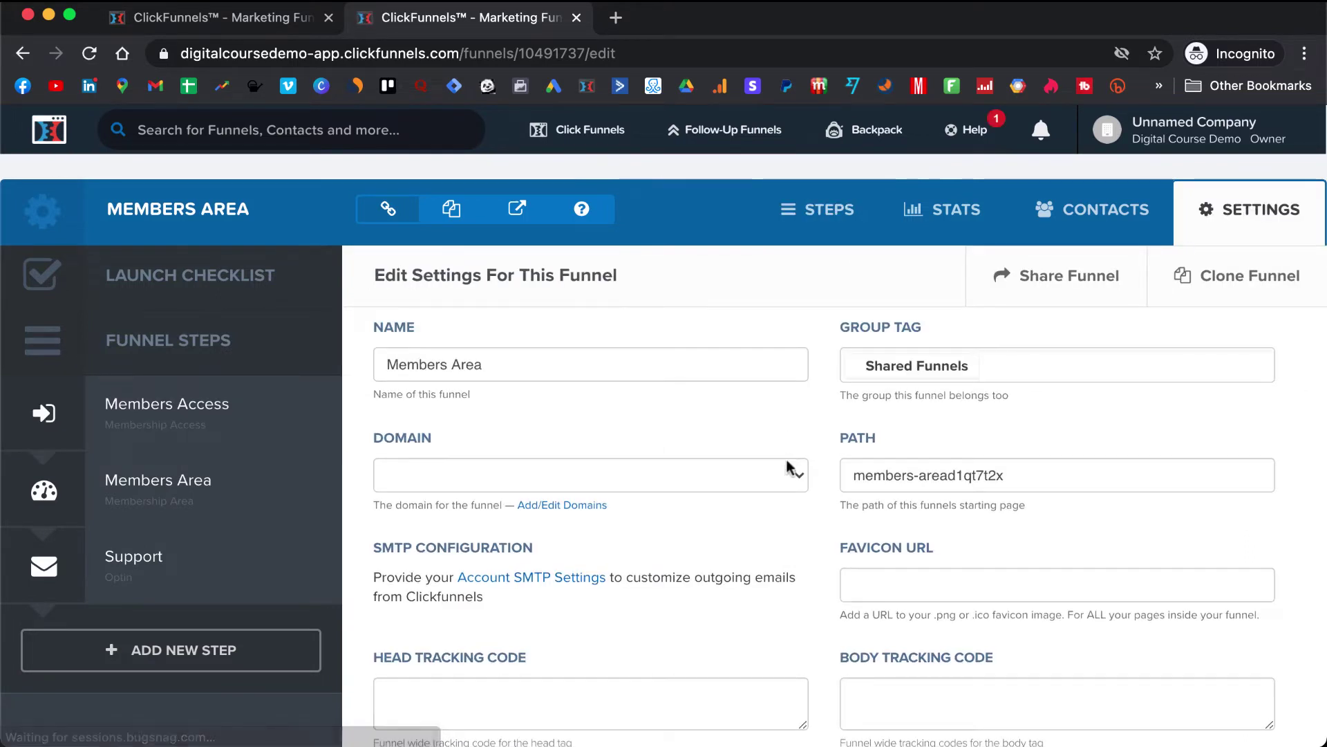
left_click(791, 475)
left_click(785, 477)
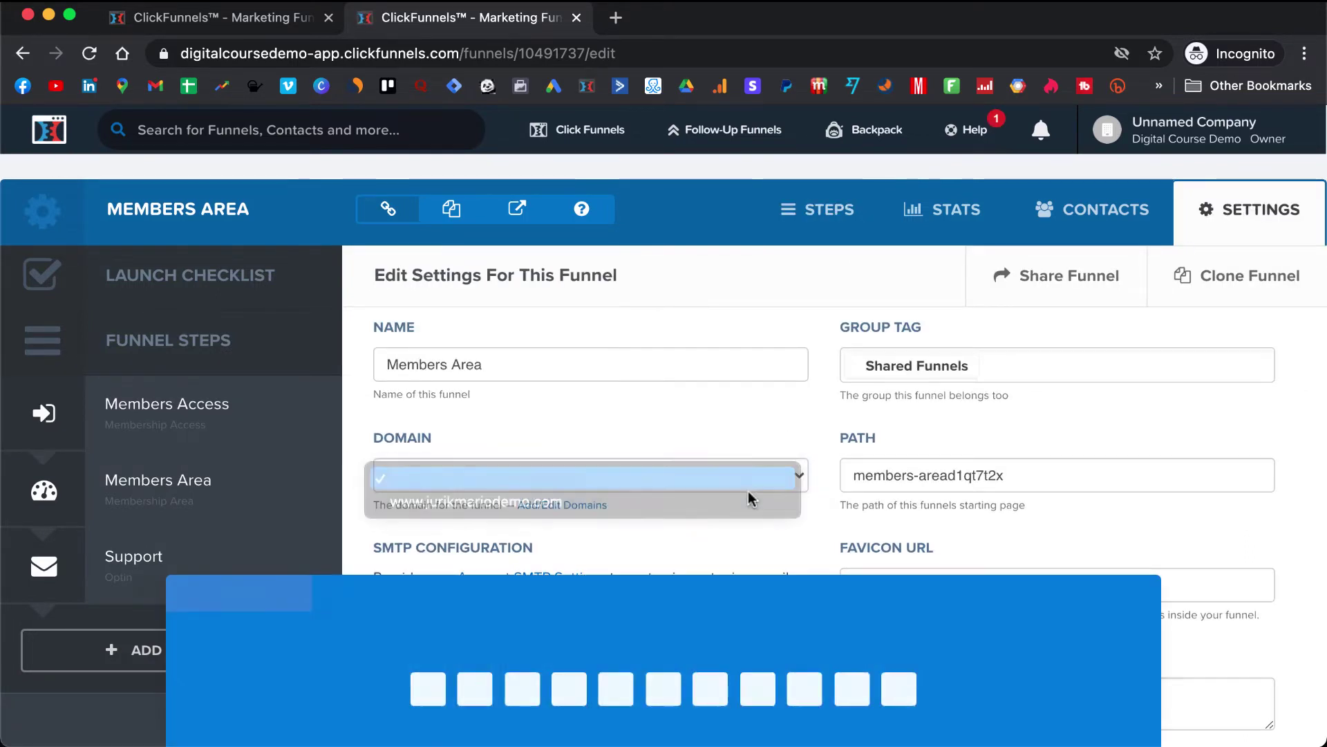
left_click(899, 668)
left_click(645, 463)
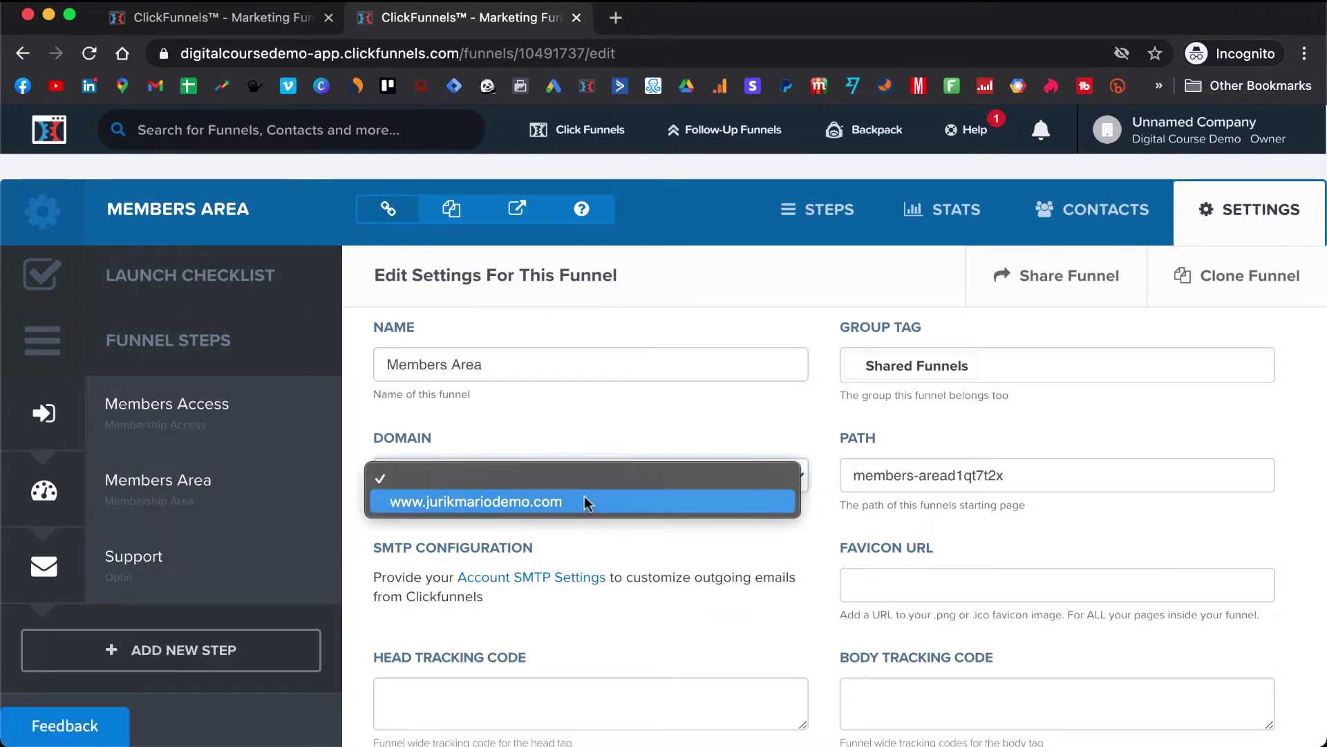
left_click(583, 497)
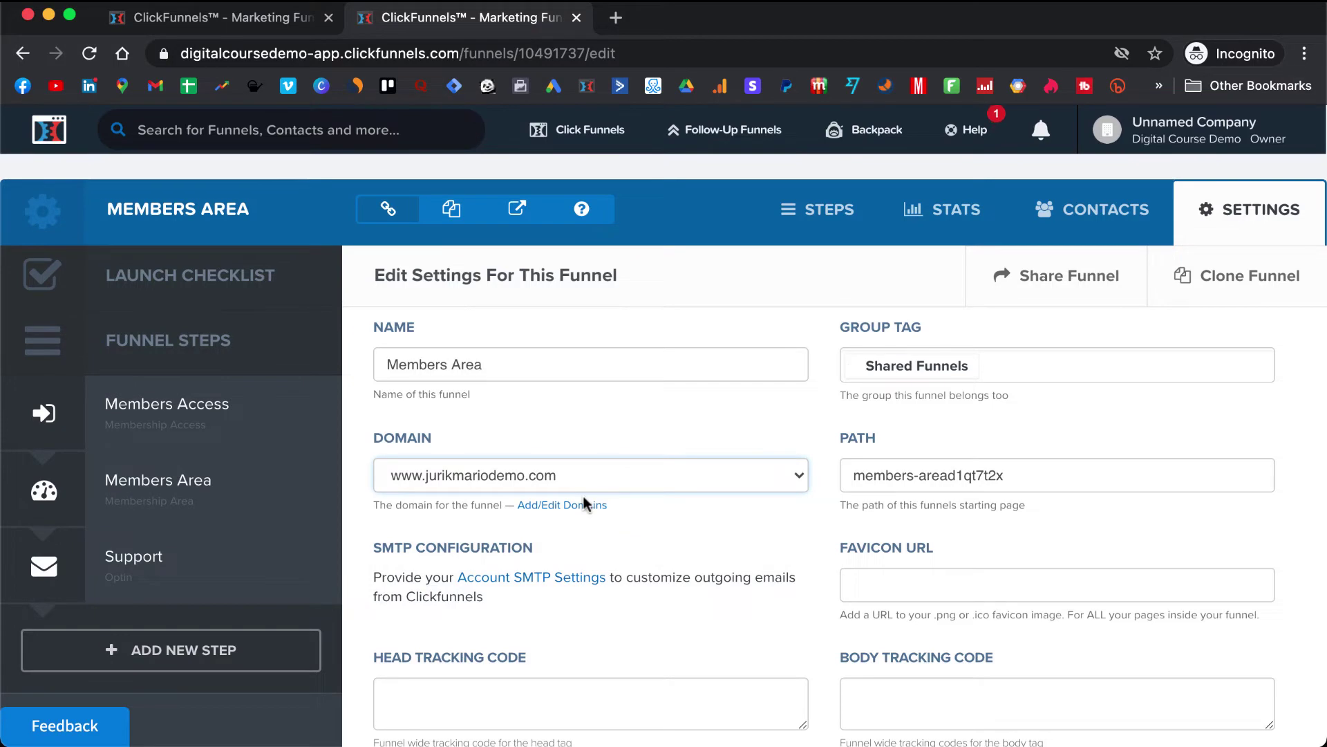
scroll(583, 495, "down", 15)
scroll(582, 492, "down", 10)
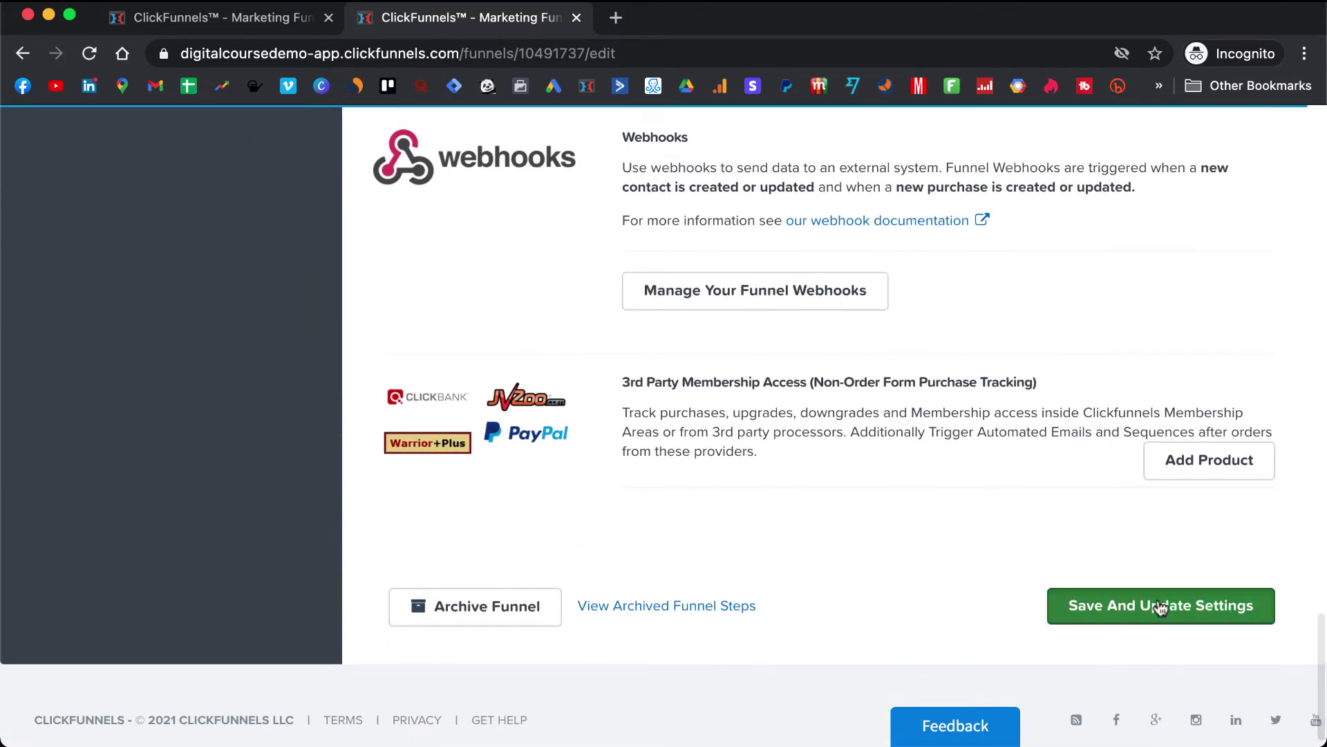
left_click(1159, 604)
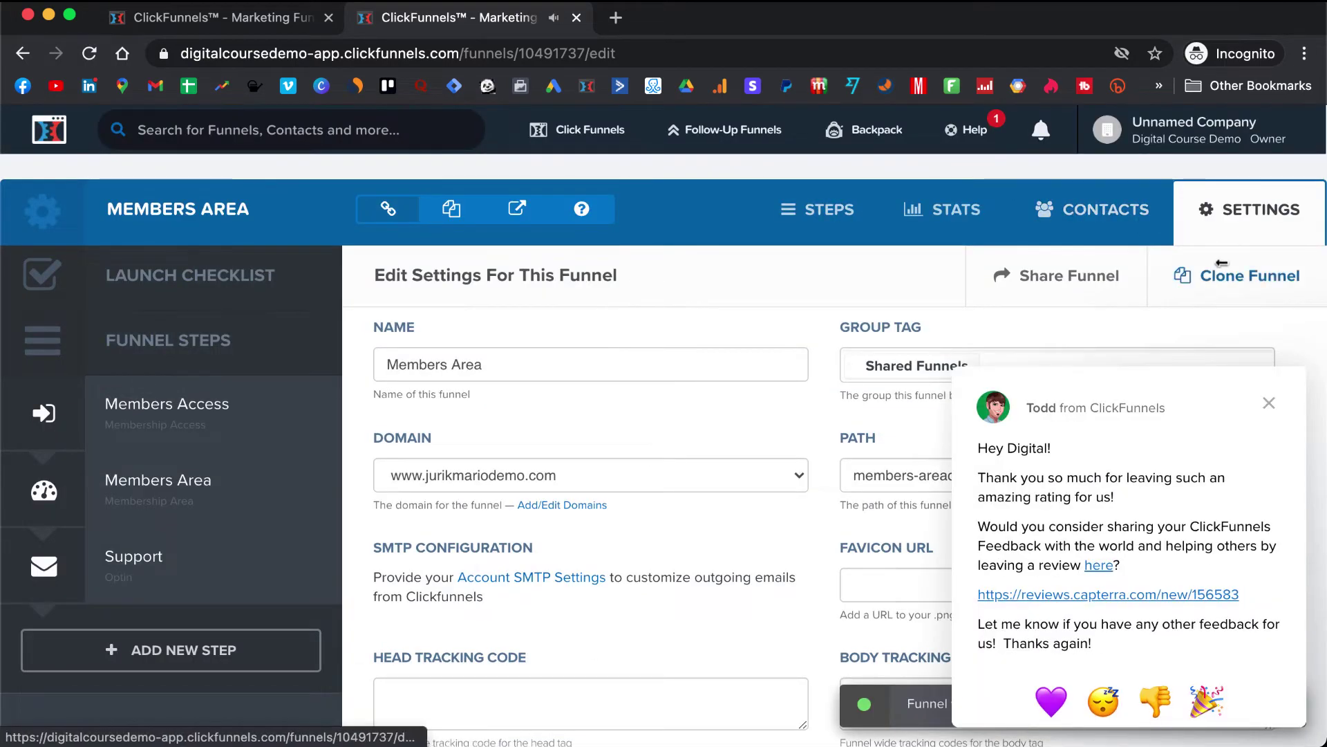
- Dismiss the support chat and go to Account Settings from the account menu
left_click(1269, 405)
left_click(1175, 143)
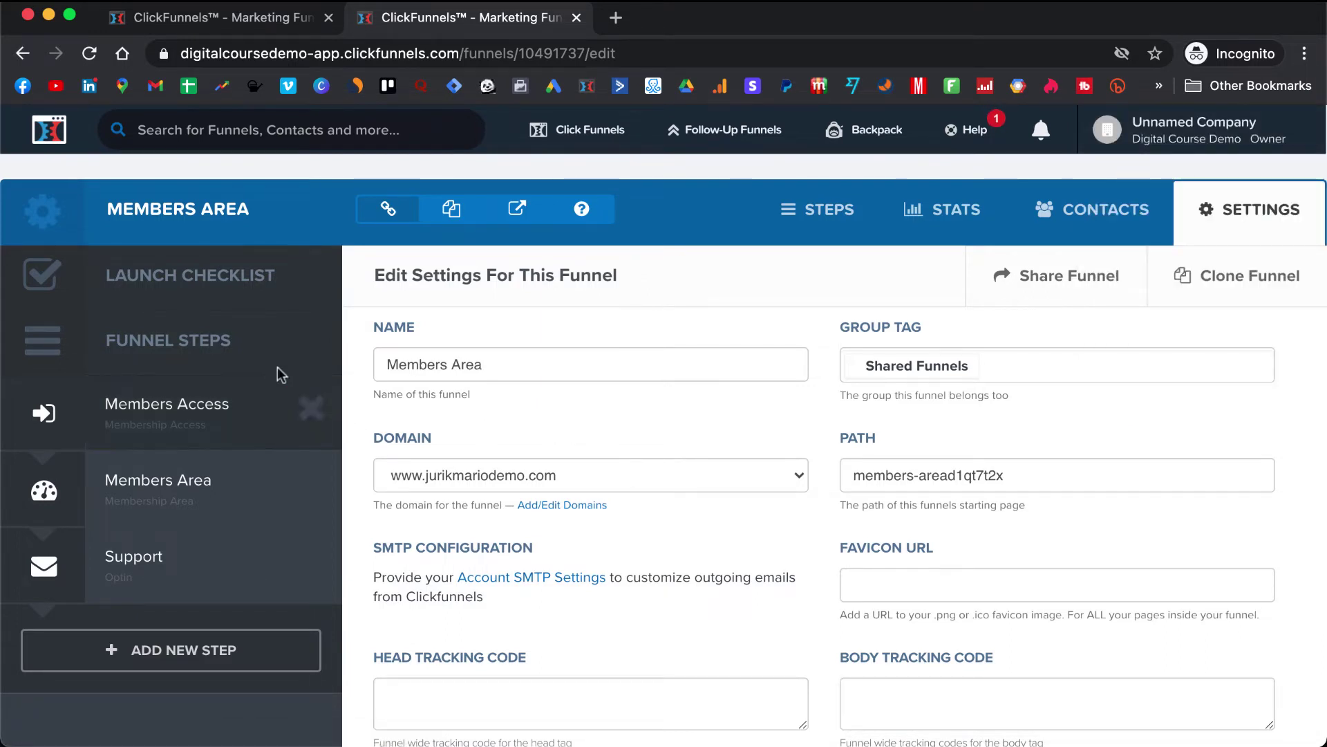
mouse_move(1189, 132)
left_click(1187, 185)
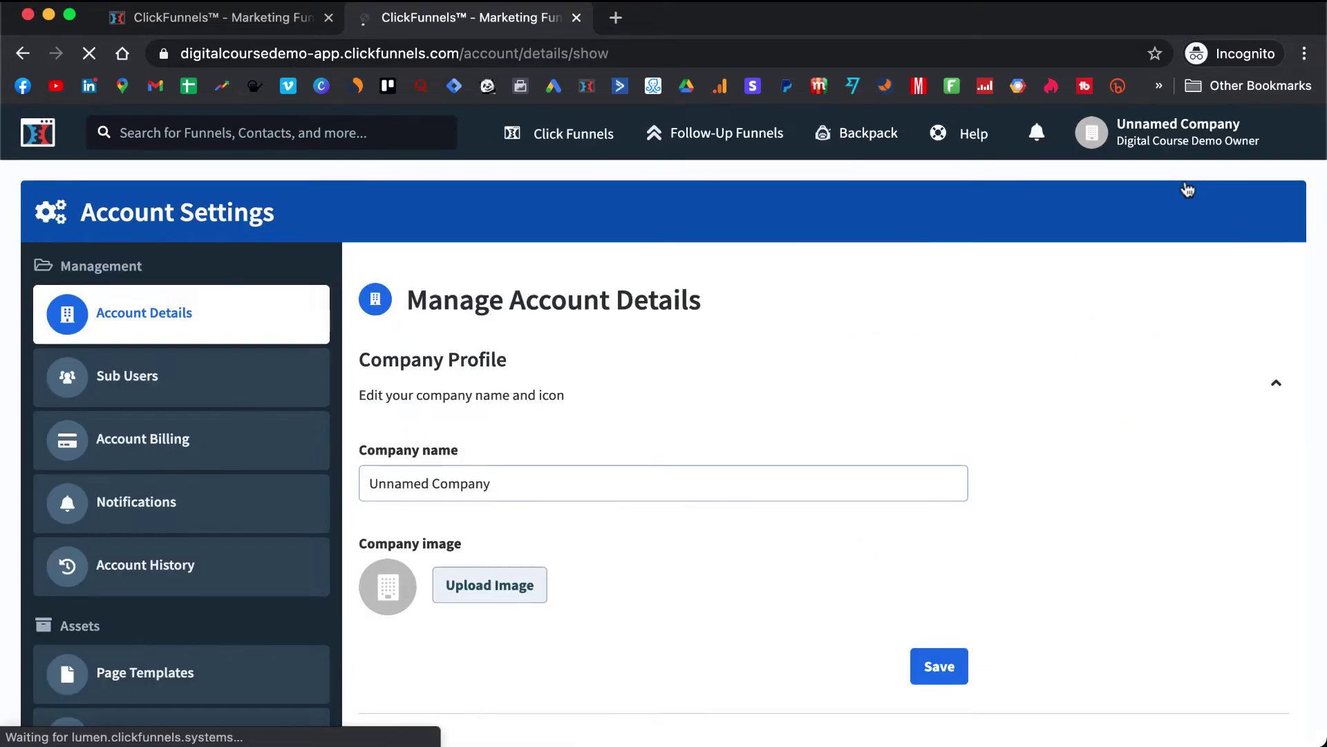
- Open the custom domain from Domains and expand its SSL section to see setup requirements
scroll(71, 574, "down", 13)
scroll(70, 571, "up", 5)
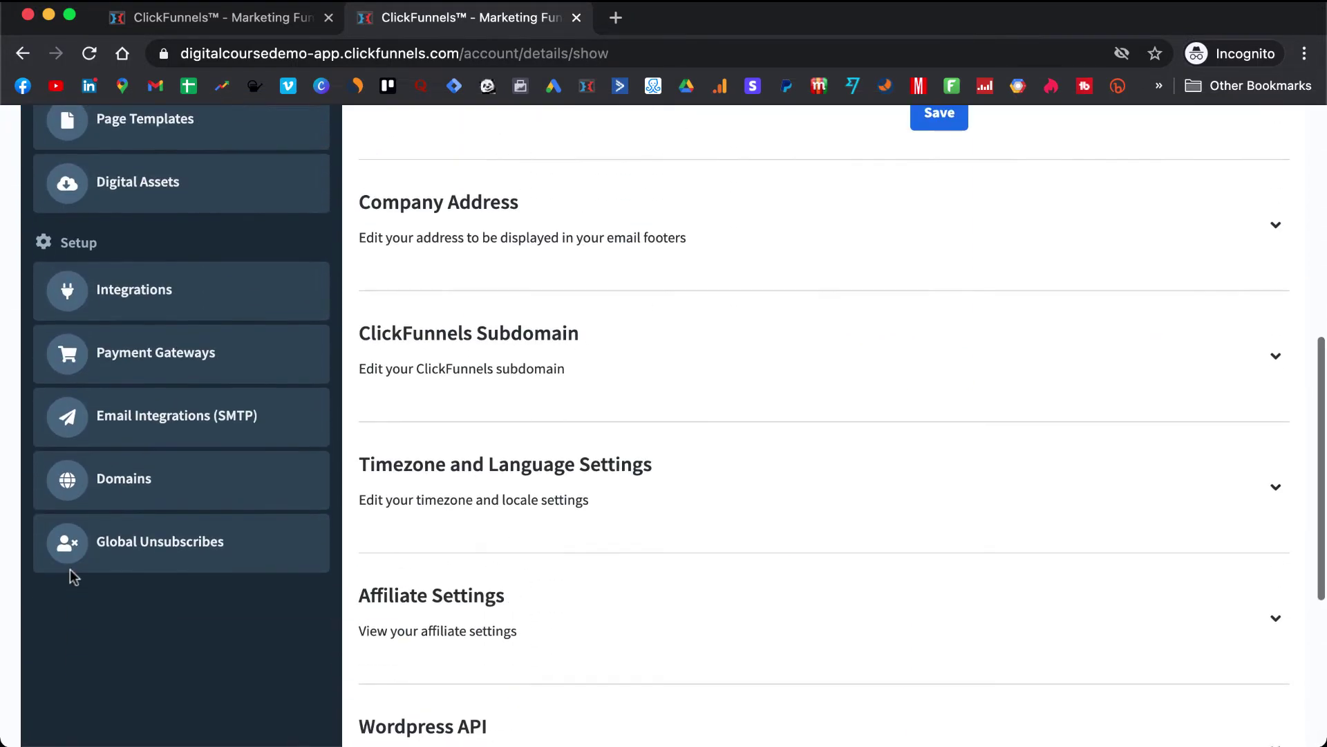
left_click(208, 490)
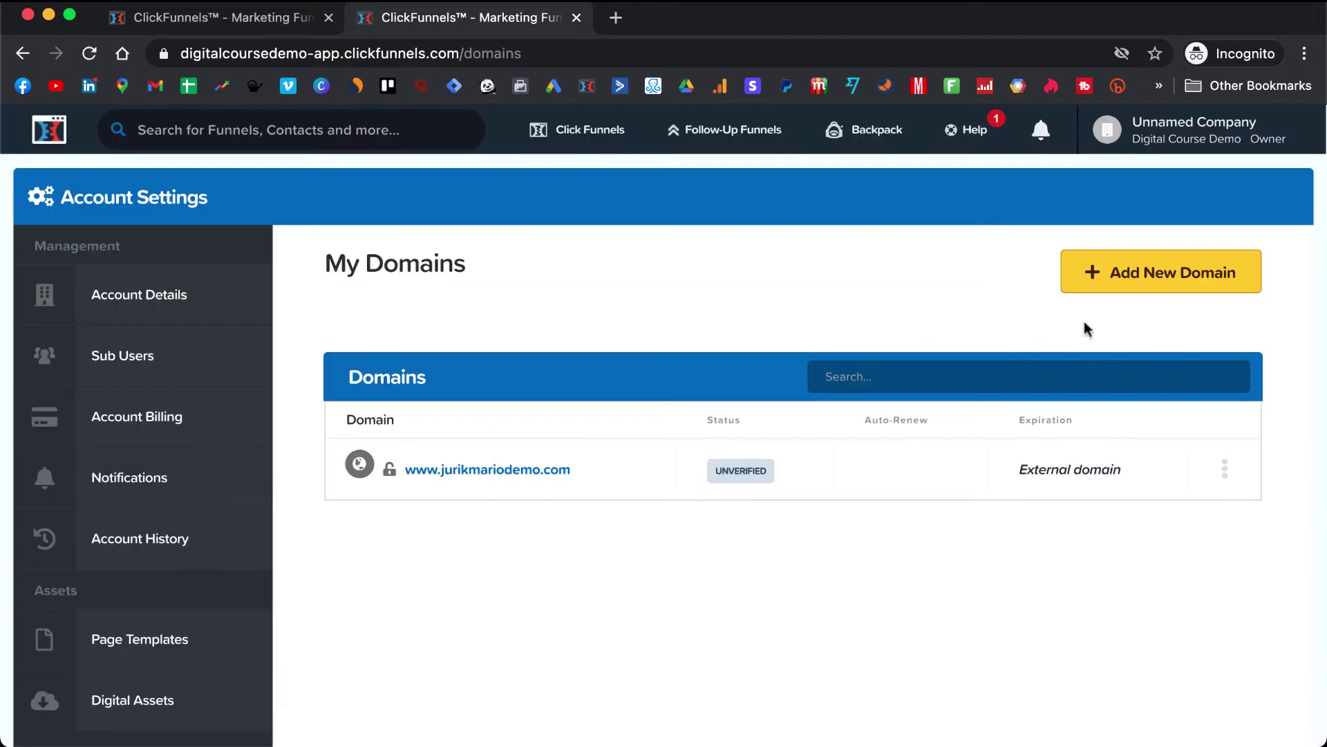
left_click(499, 471)
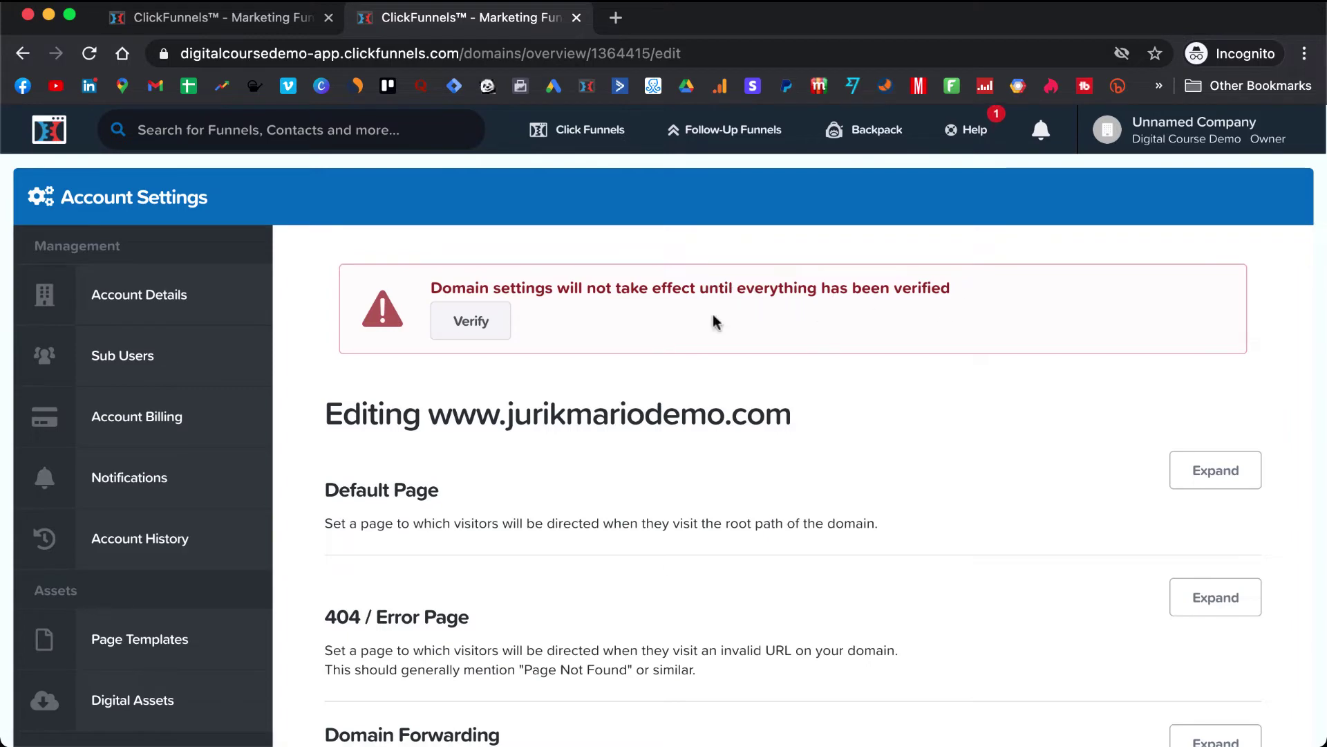
scroll(779, 394, "down", 8)
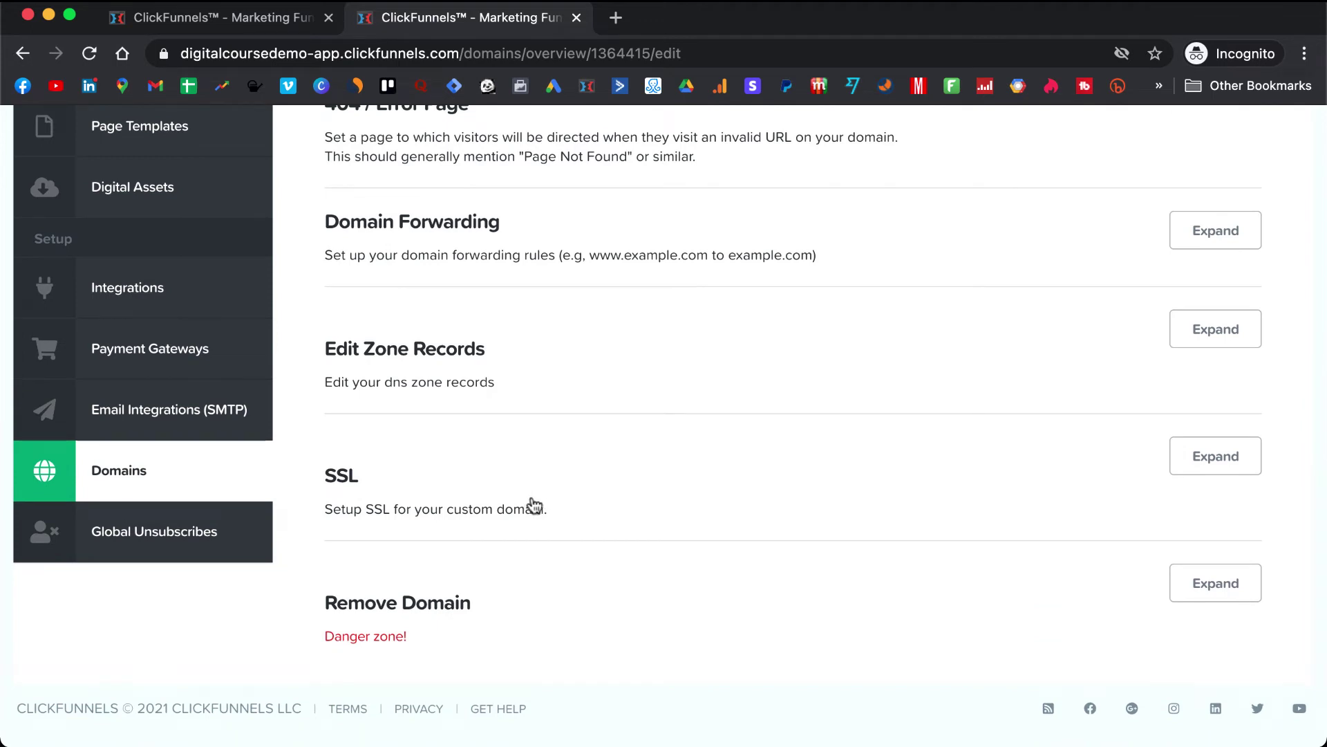
left_click(1221, 459)
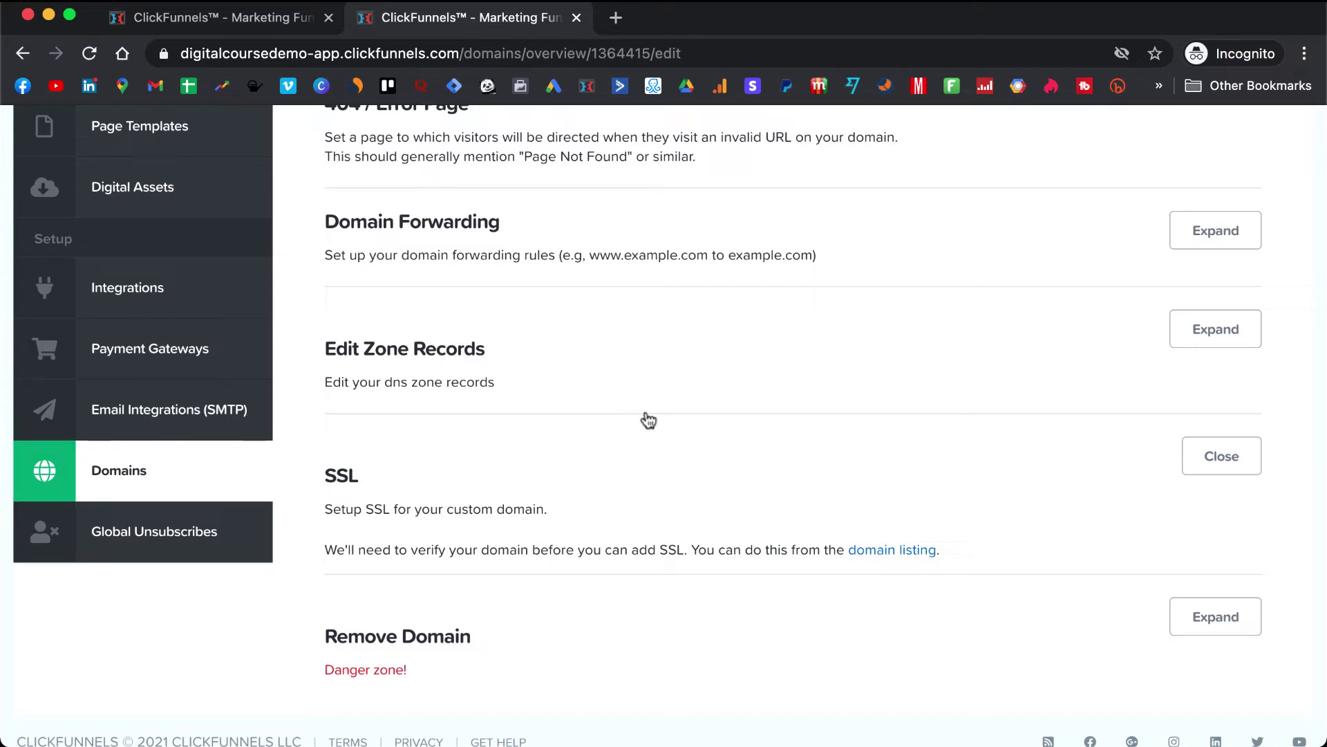
left_click_drag(721, 37, 722, 70)
- In the other account's window, open its SSL-secured domain's settings for comparison
left_click(908, 19)
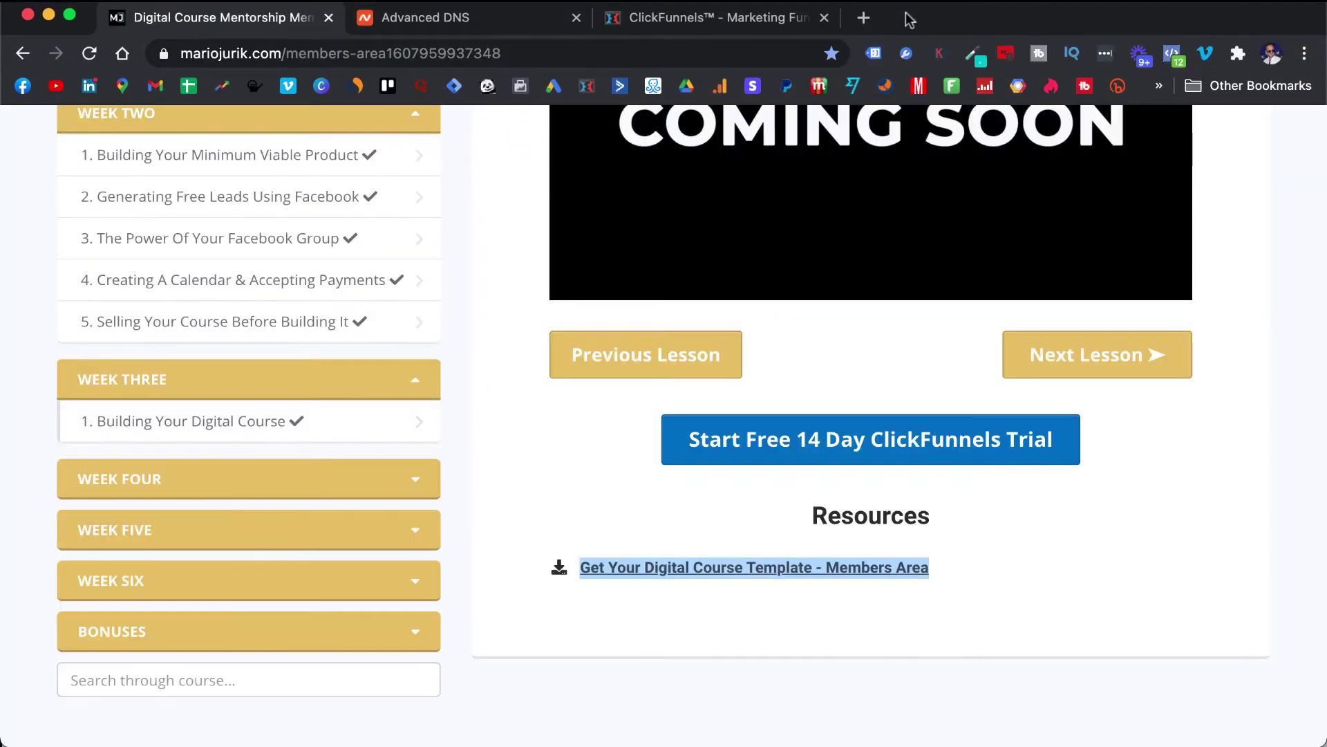
left_click(760, 22)
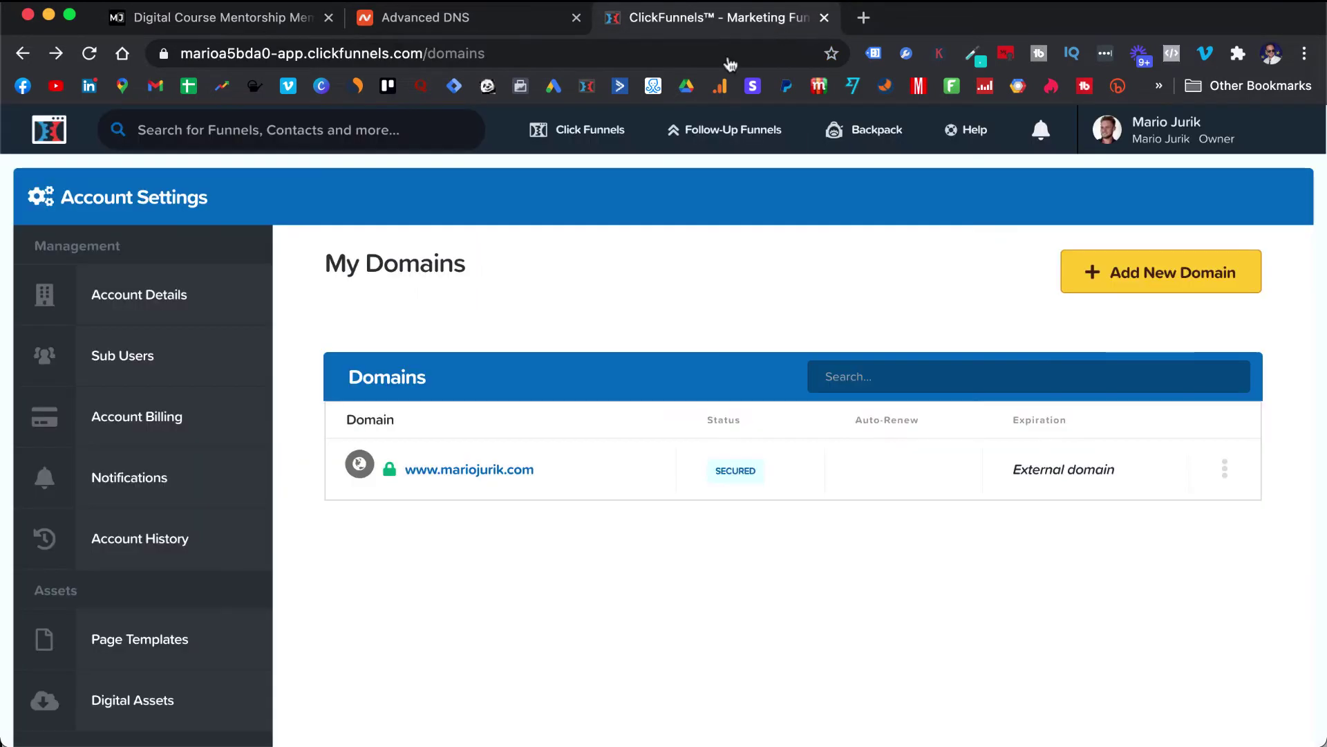
mouse_move(756, 477)
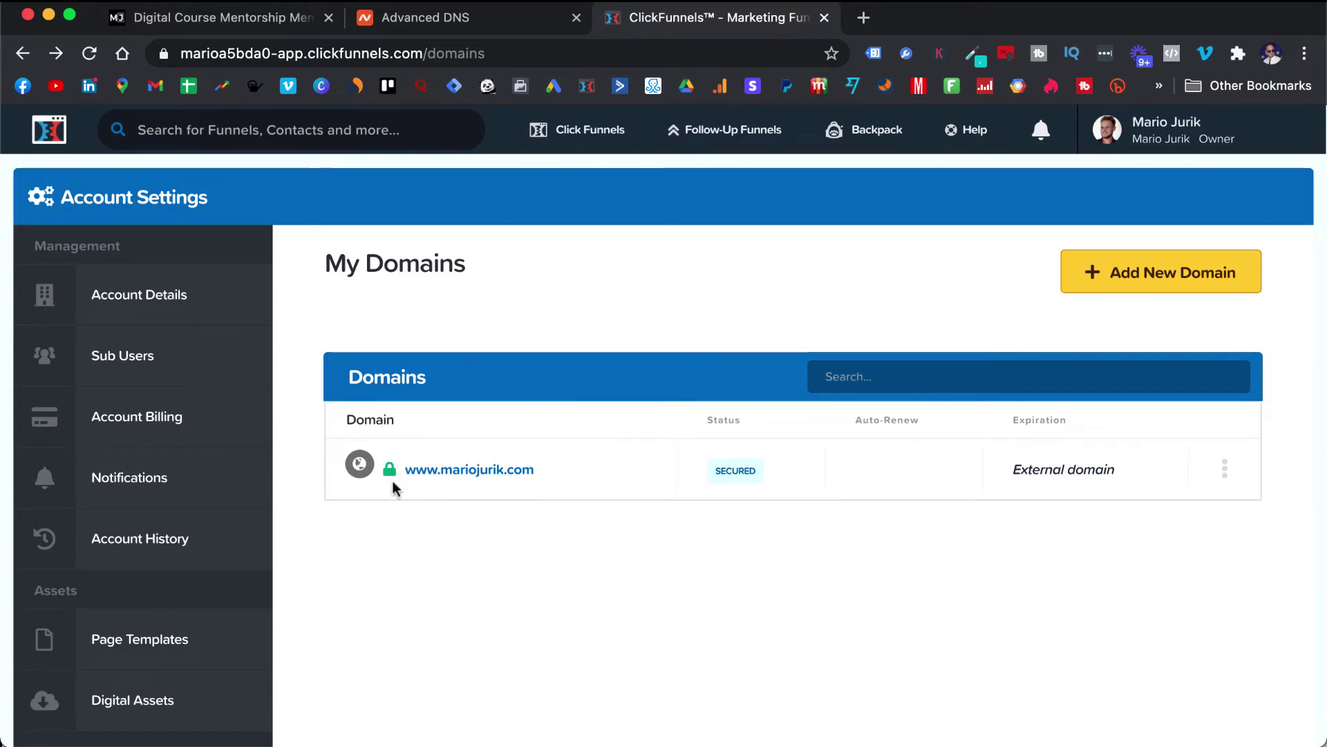
left_click(510, 470)
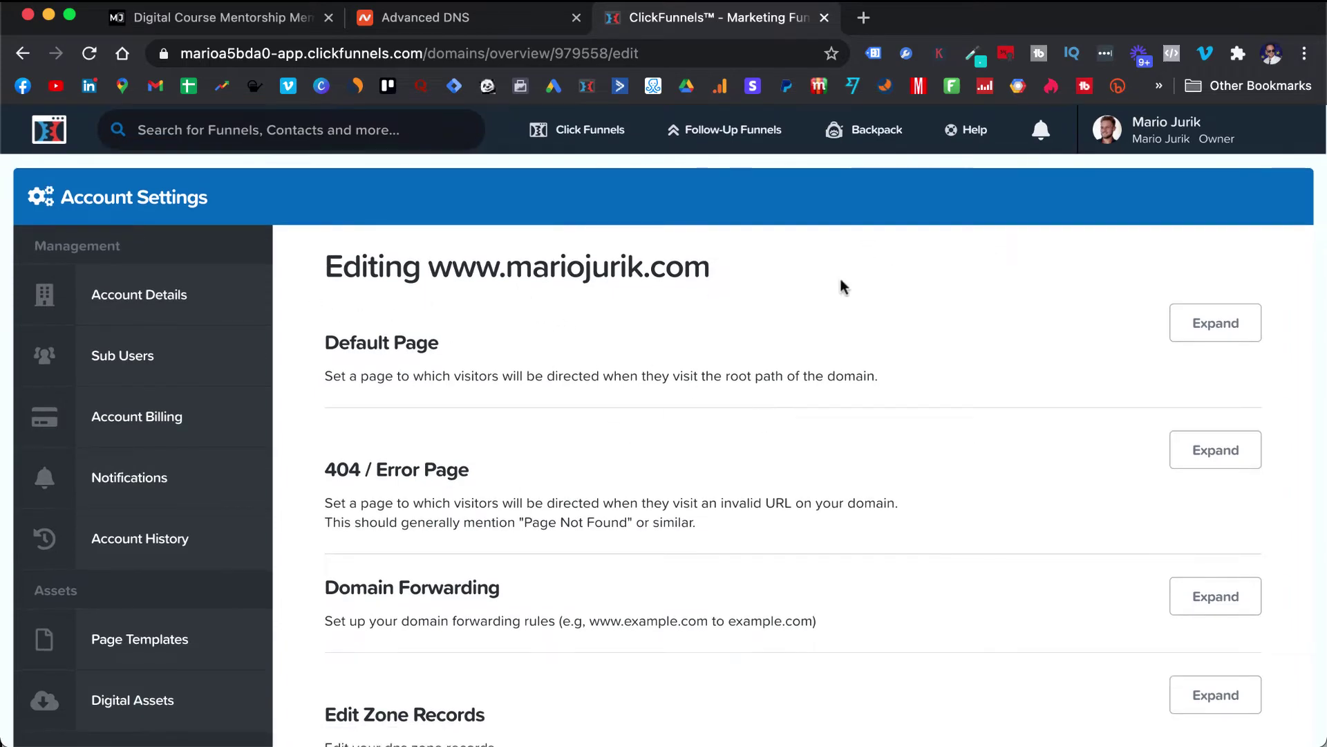
- Return to the maximized incognito demo window and open its Funnels list
left_click_drag(937, 26, 934, 25)
scroll(727, 339, "down", 5)
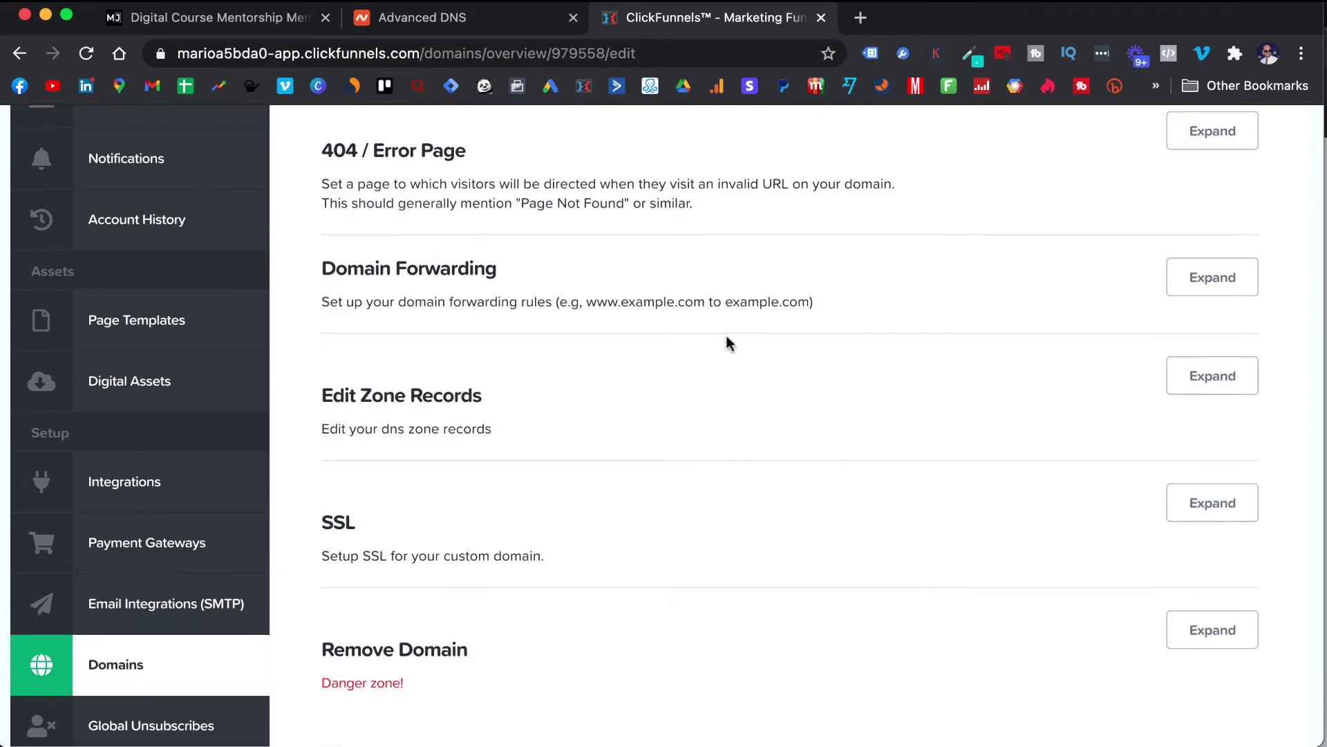
scroll(727, 337, "up", 3)
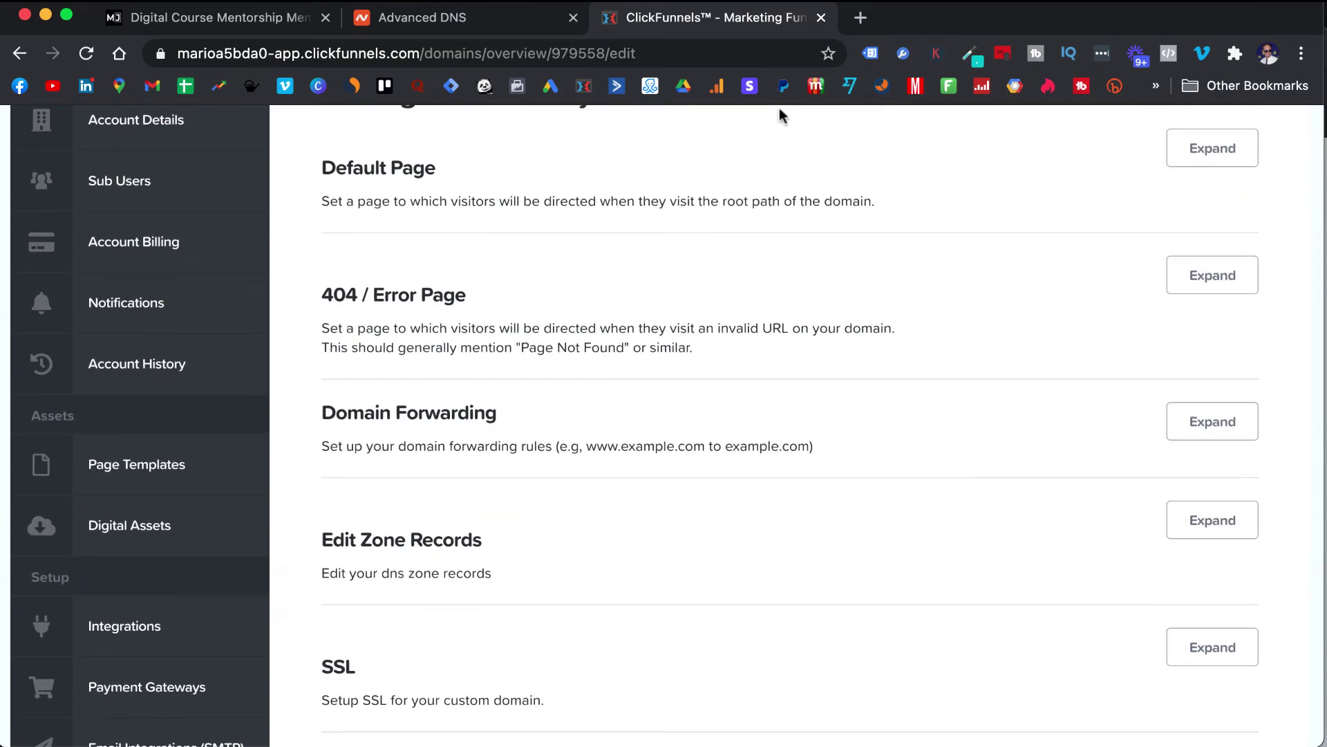
left_click_drag(892, 17, 894, 46)
double_click(895, 45)
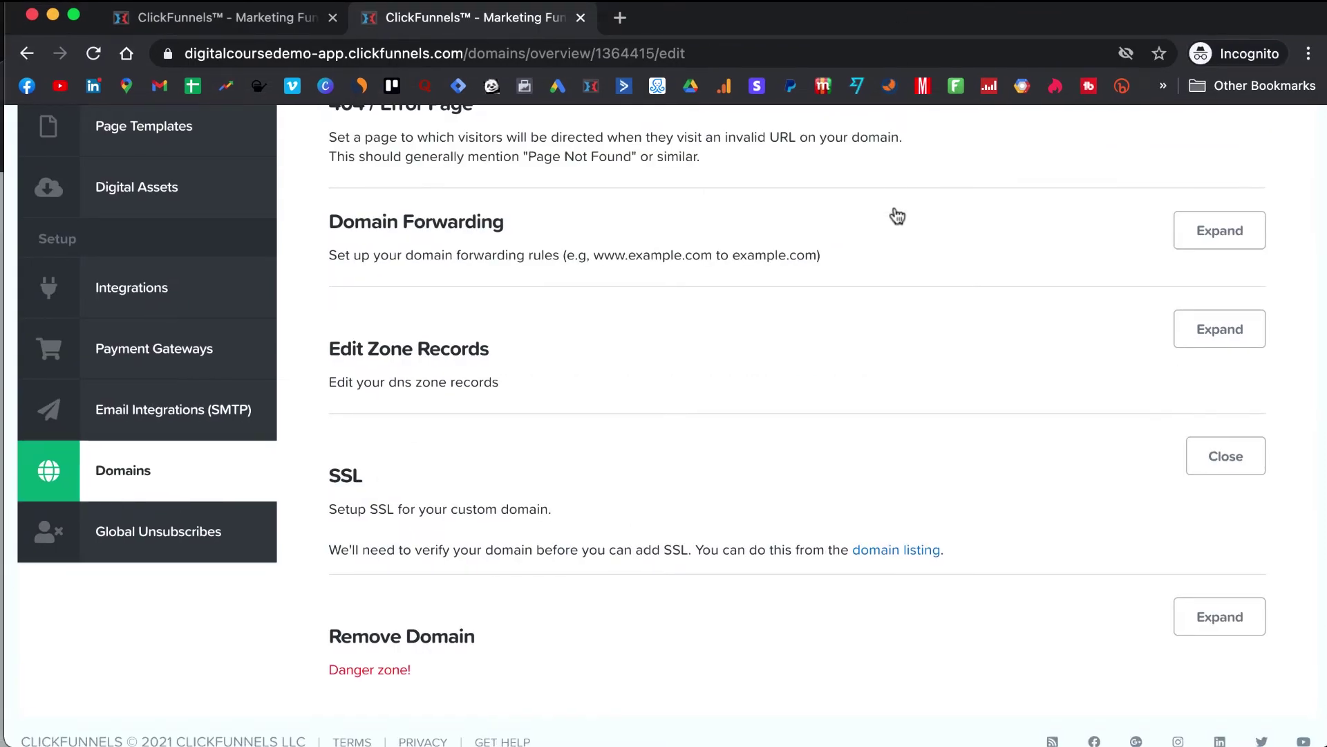
scroll(898, 216, "up", 1)
left_click_drag(942, 29, 936, 24)
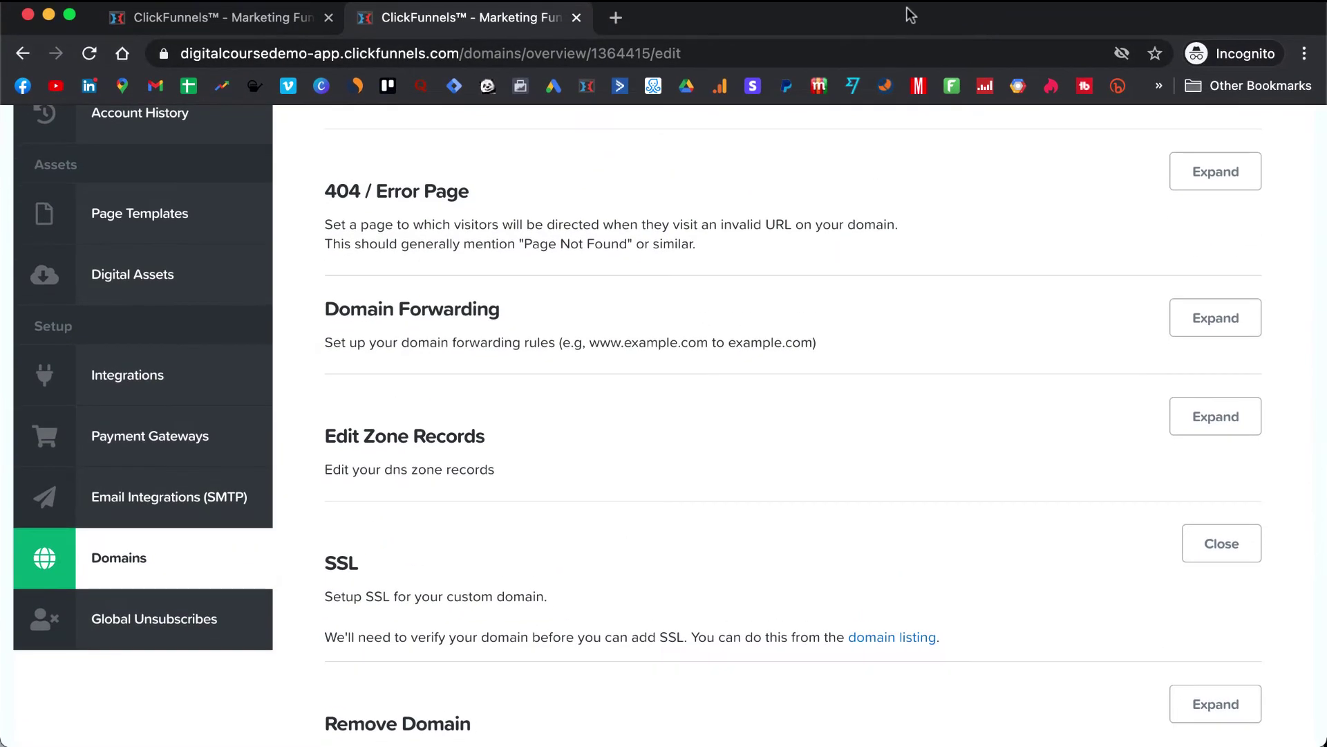
scroll(878, 148, "up", 6)
mouse_move(583, 142)
left_click(593, 179)
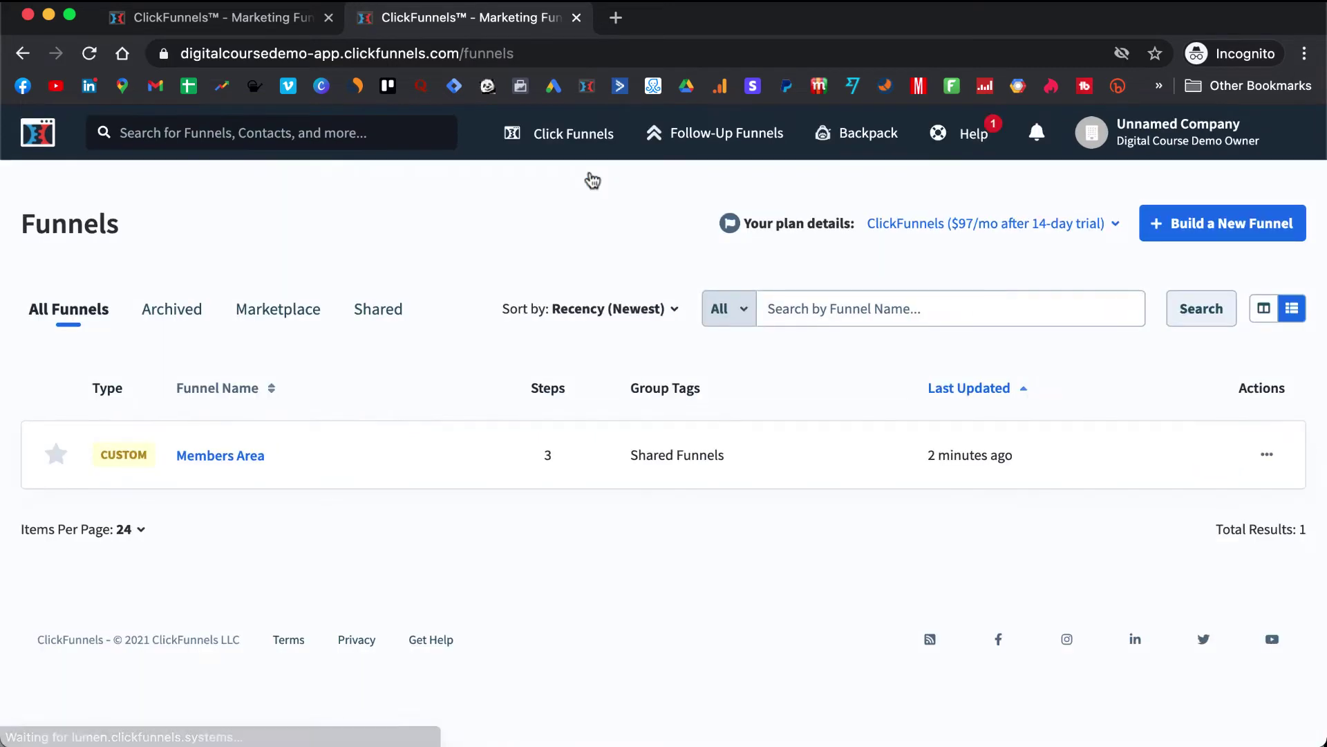
- Open the Members Area funnel and edit its Members Access page
left_click(243, 458)
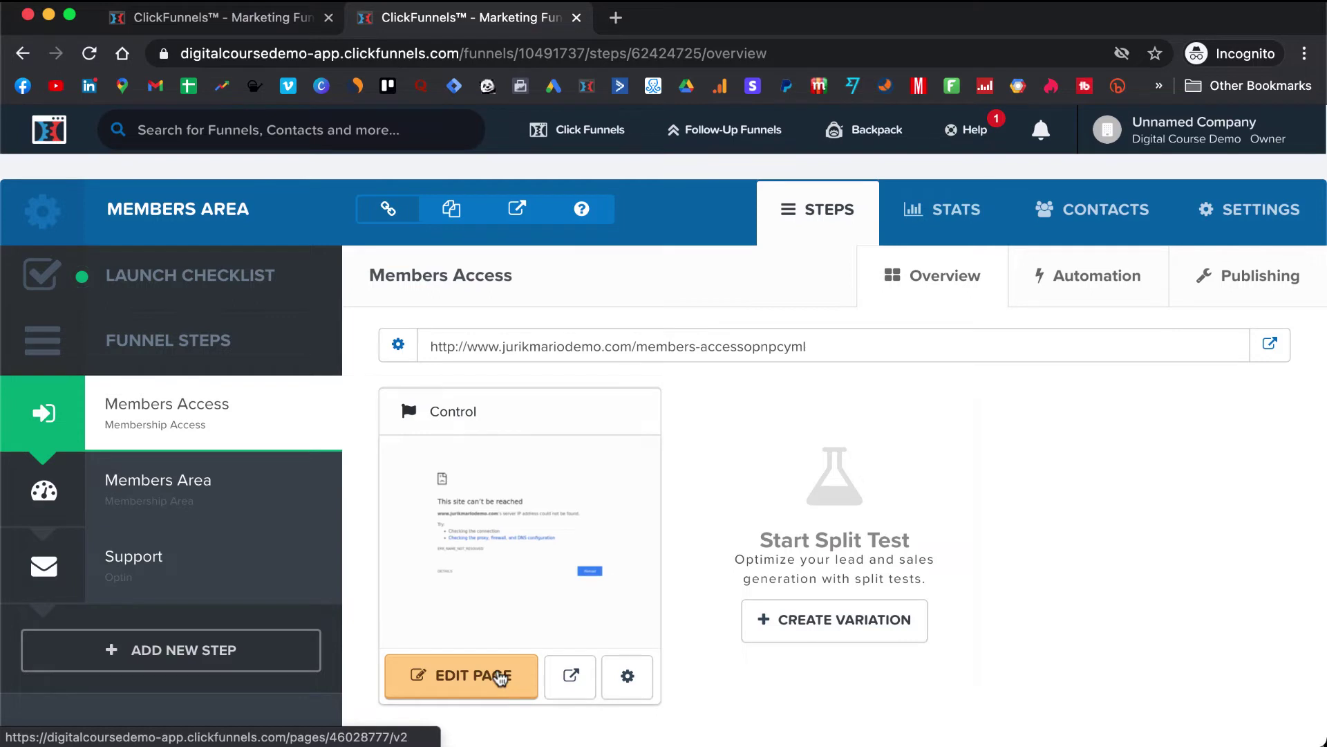
left_click(499, 677)
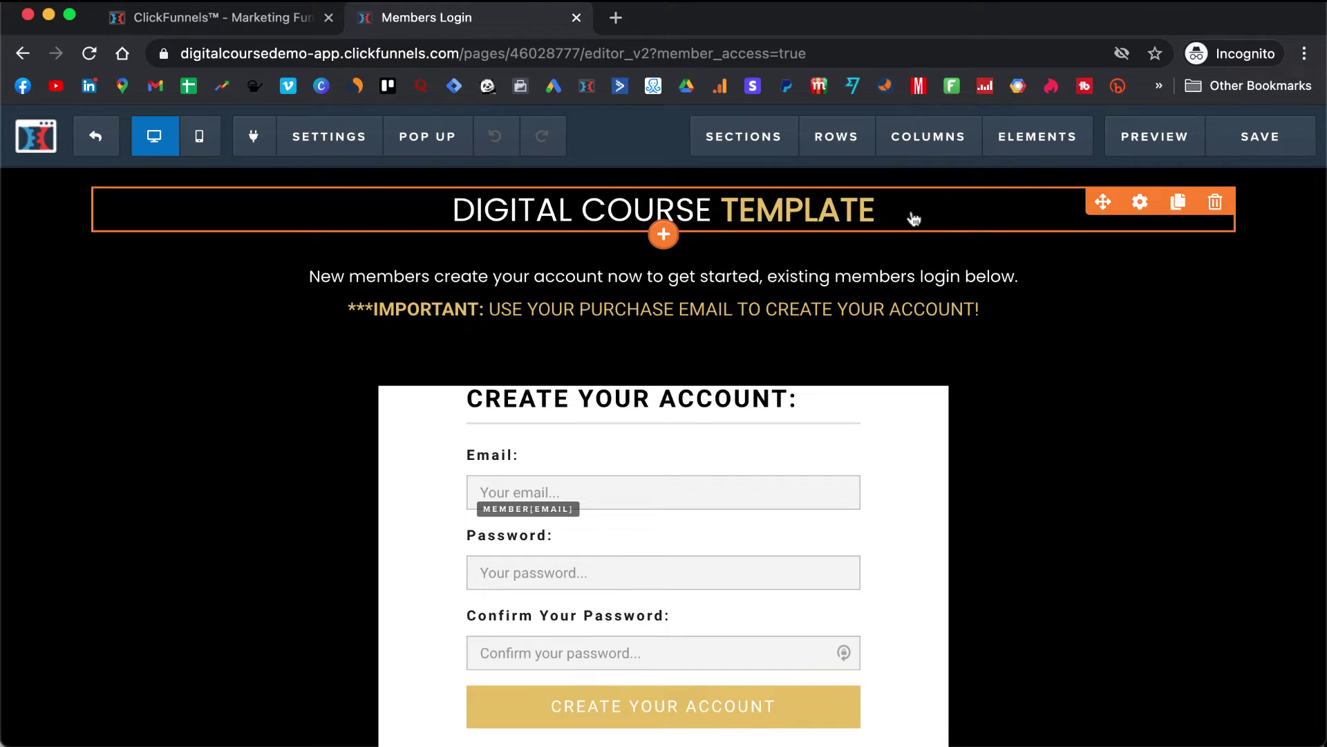
- Retype the ending 'TE' of TEMPLATE in the DIGITAL COURSE TEMPLATE headline
left_click(912, 217)
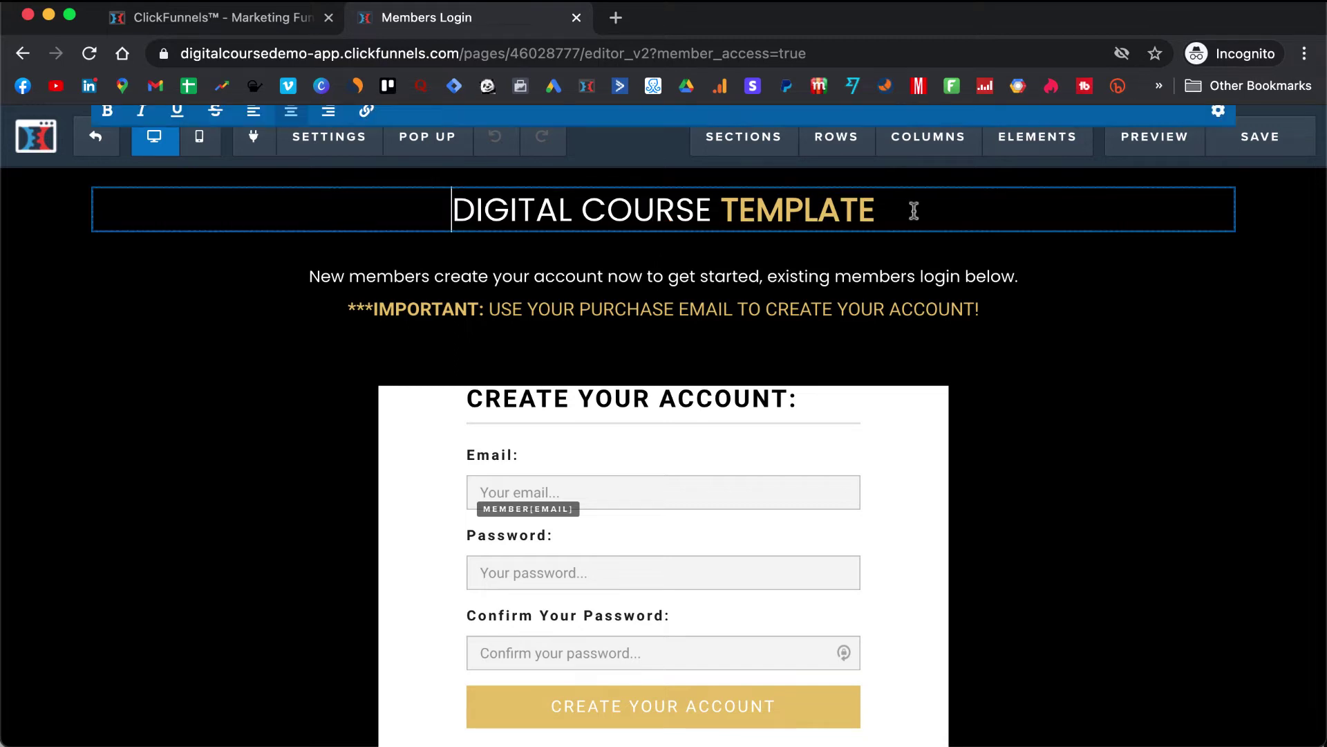
left_click(912, 212)
key("BackSpace")
key("BackSpace")
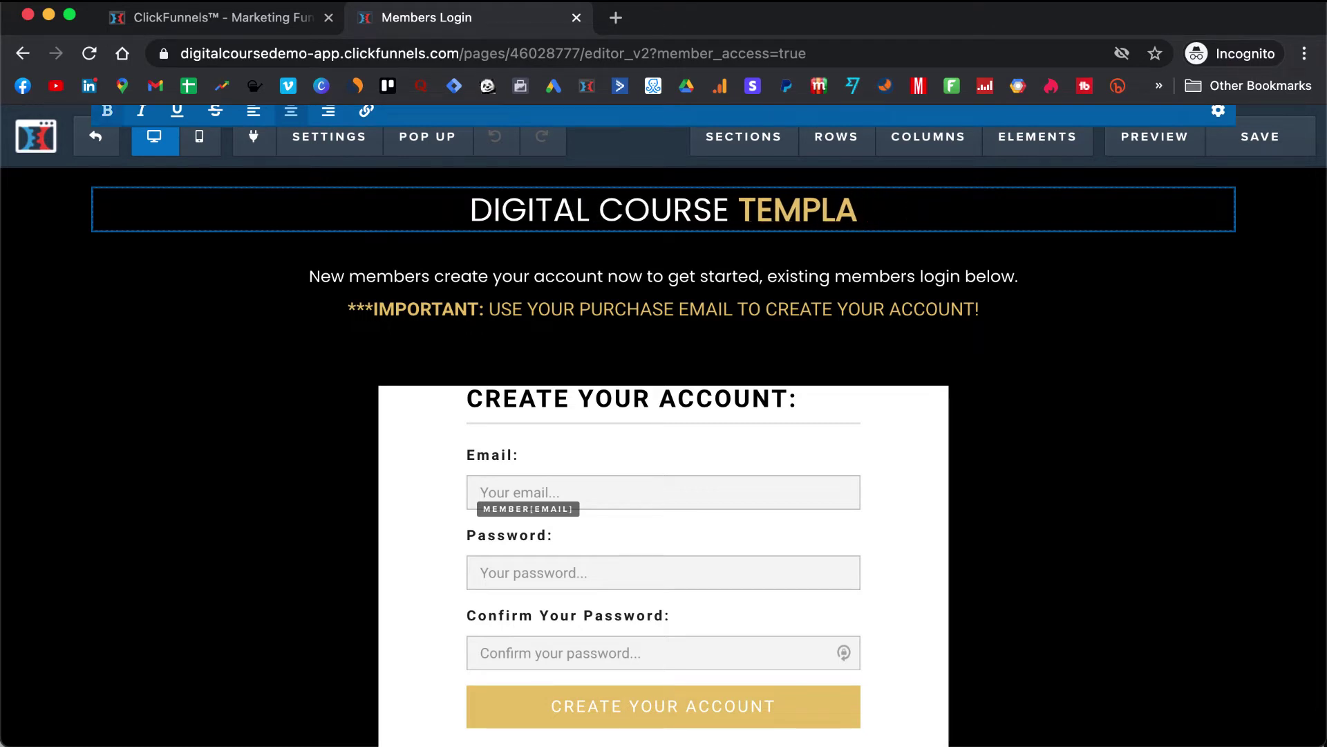
type("TE")
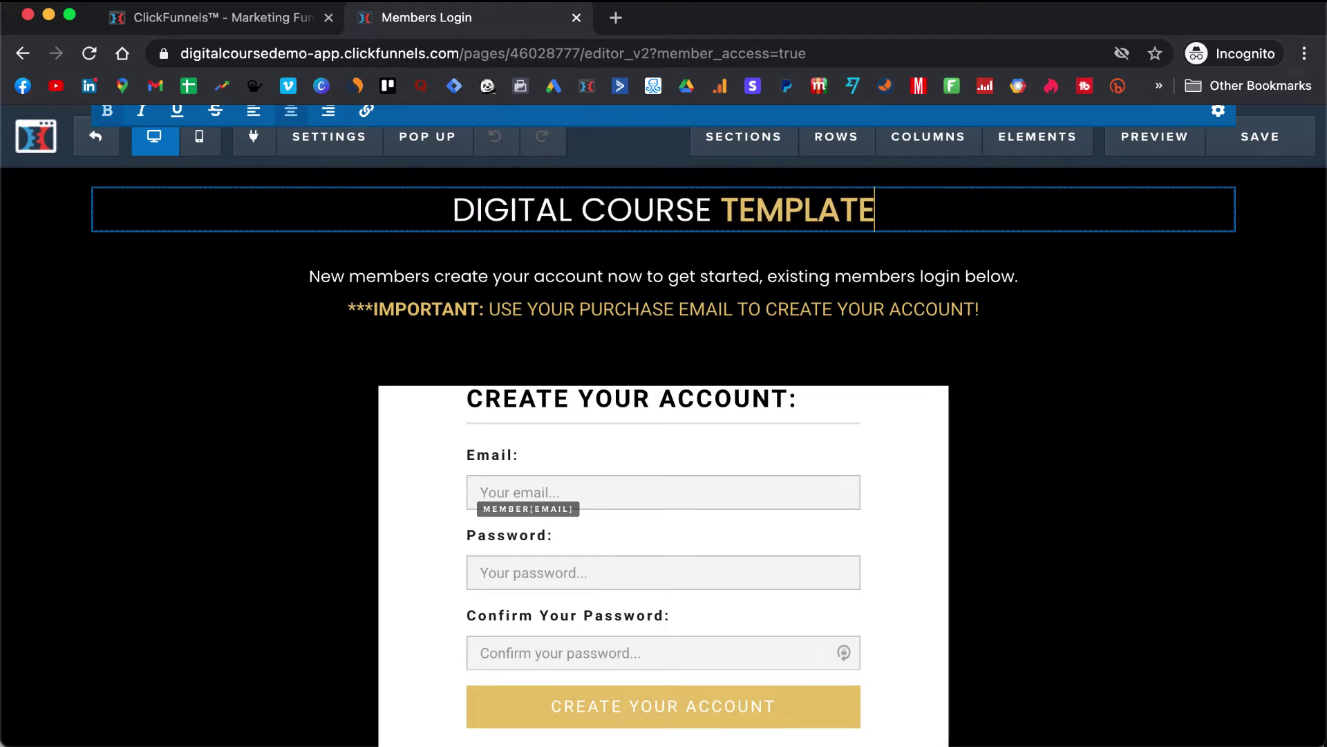
left_click(1106, 282)
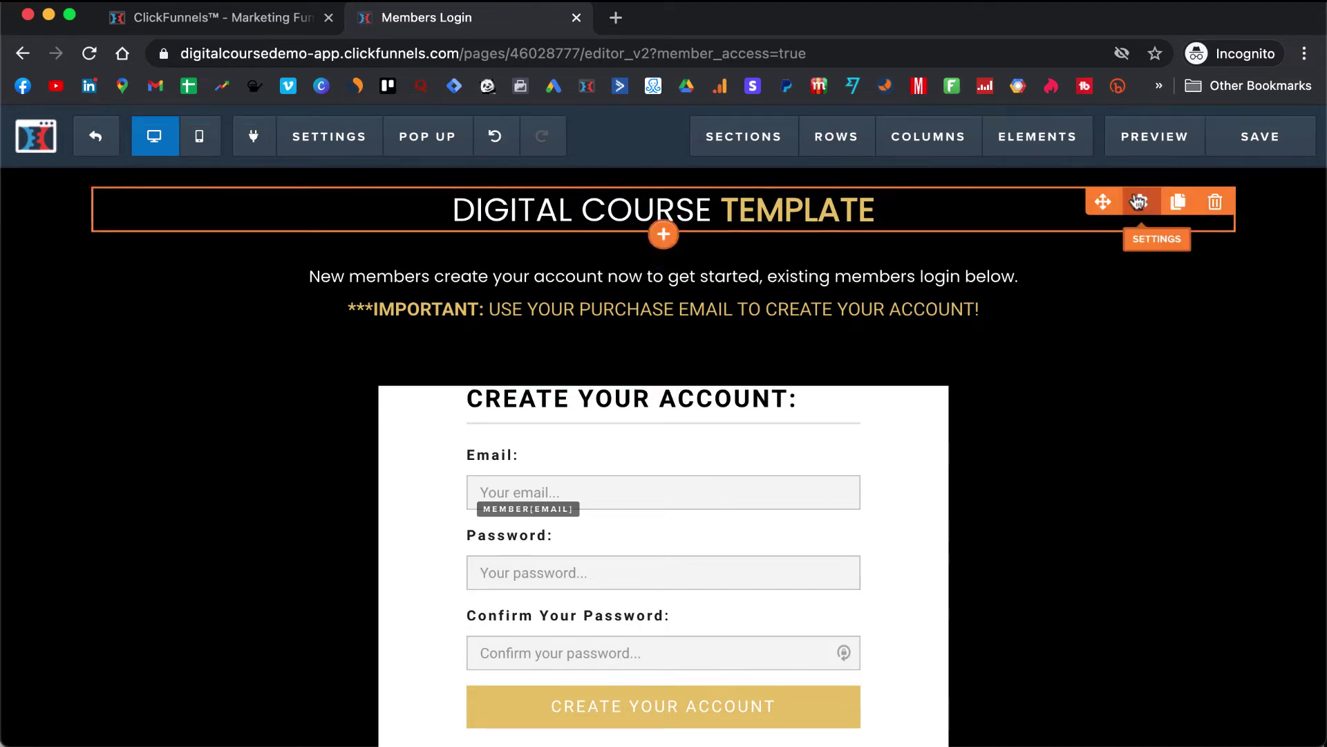
- Change the headline's bold color to red #e43b2c so TEMPLATE appears red
left_click(1131, 208)
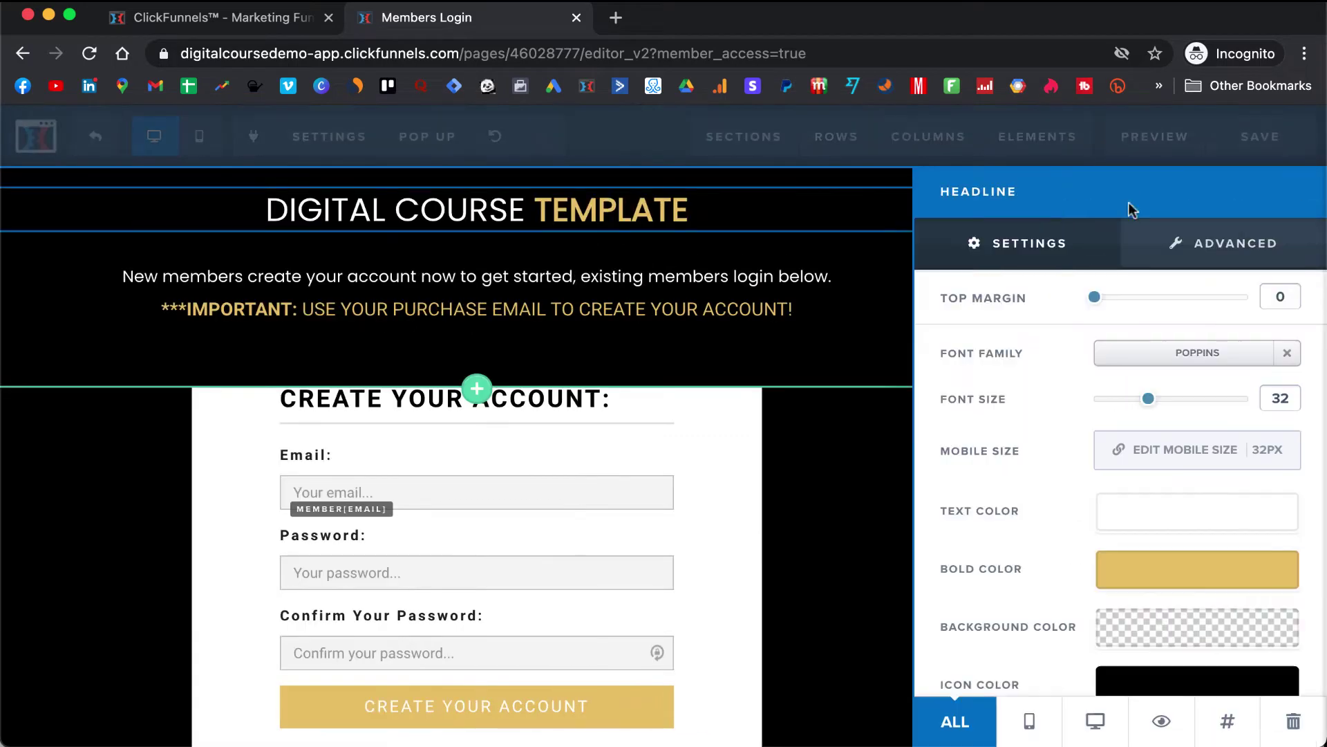
left_click(1206, 565)
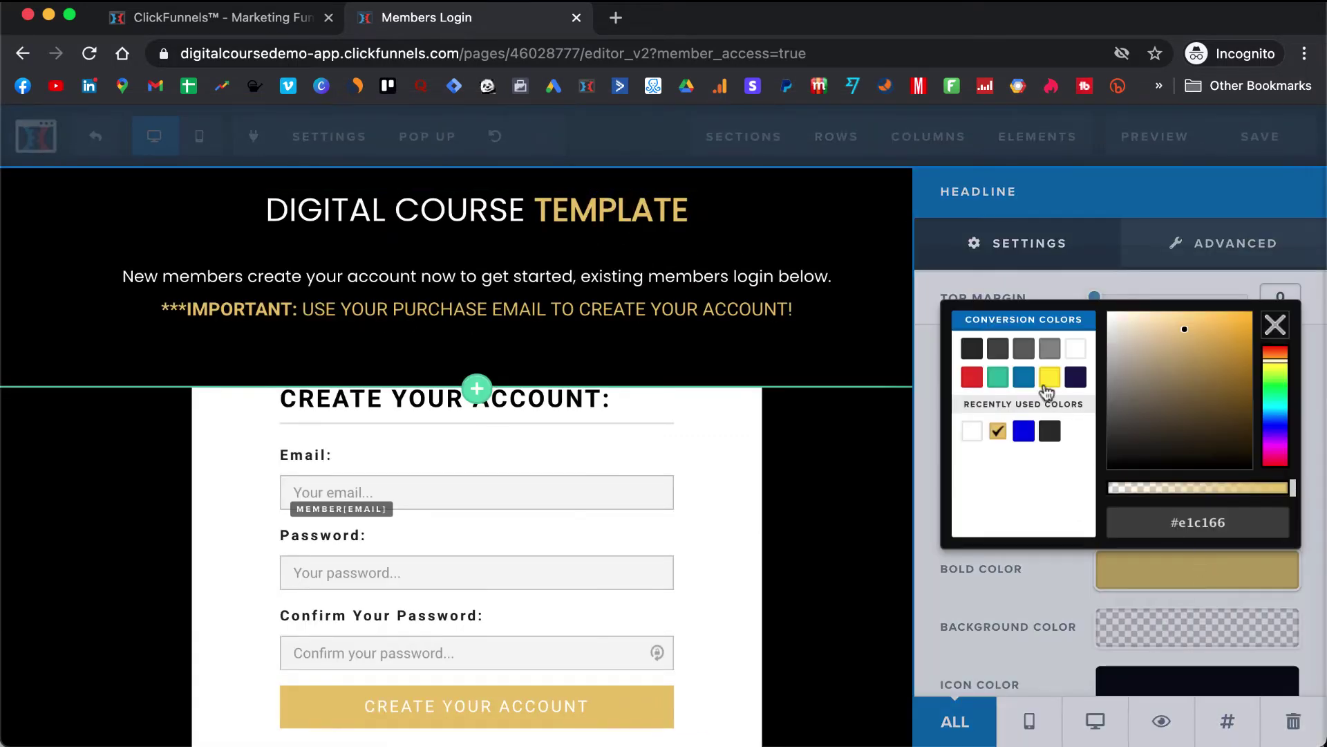
left_click(1030, 381)
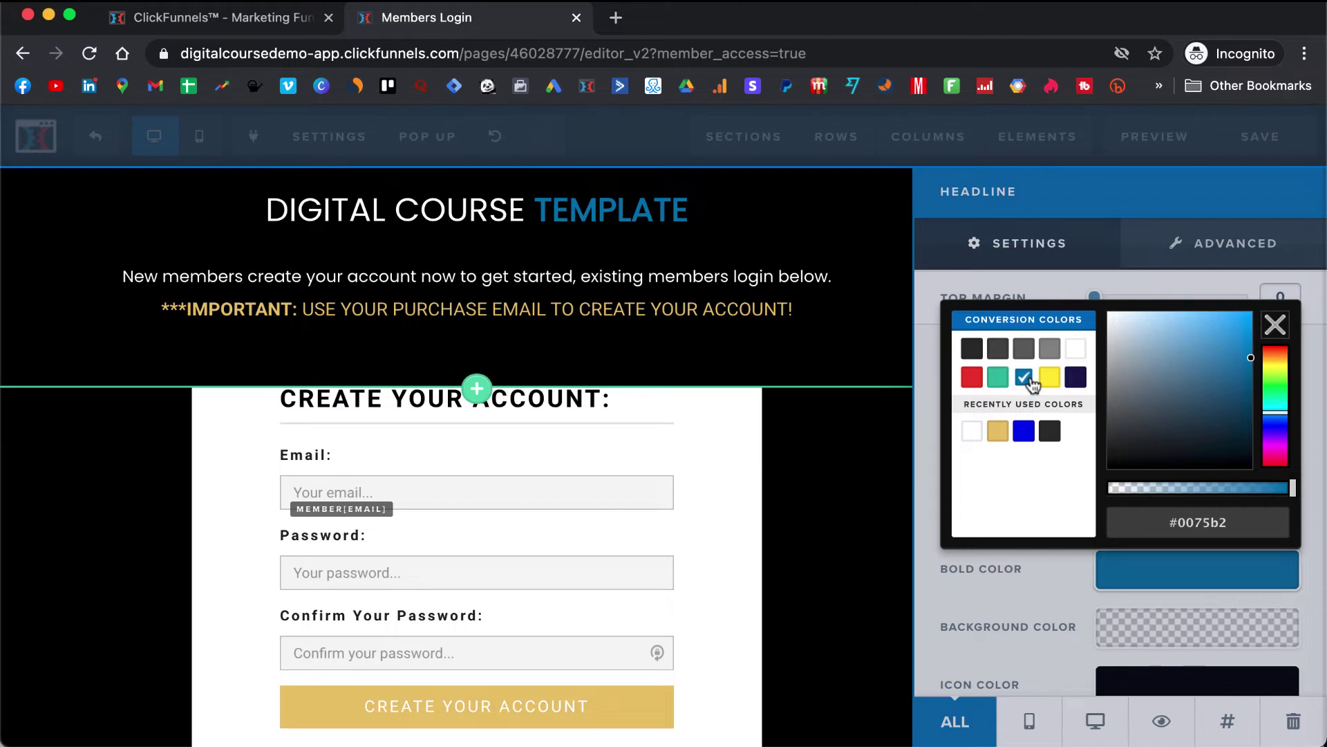
left_click(979, 380)
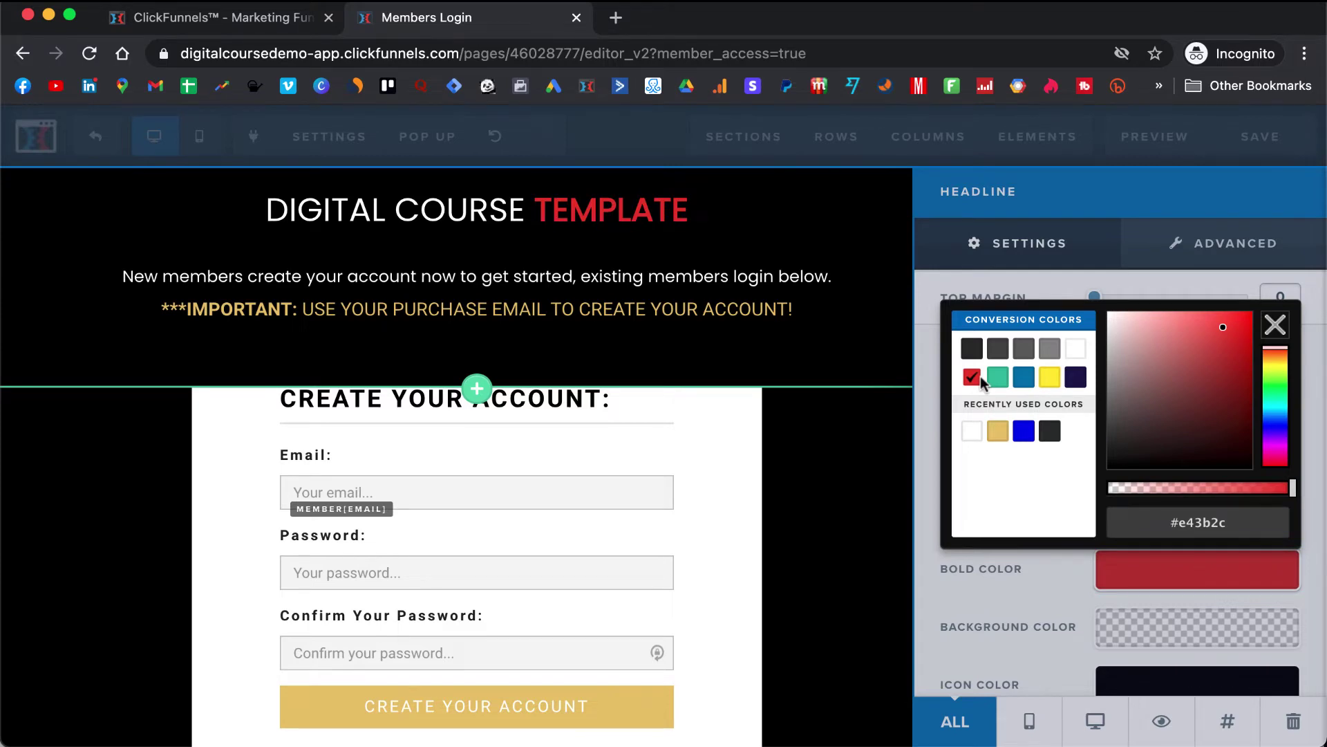
left_click(829, 412)
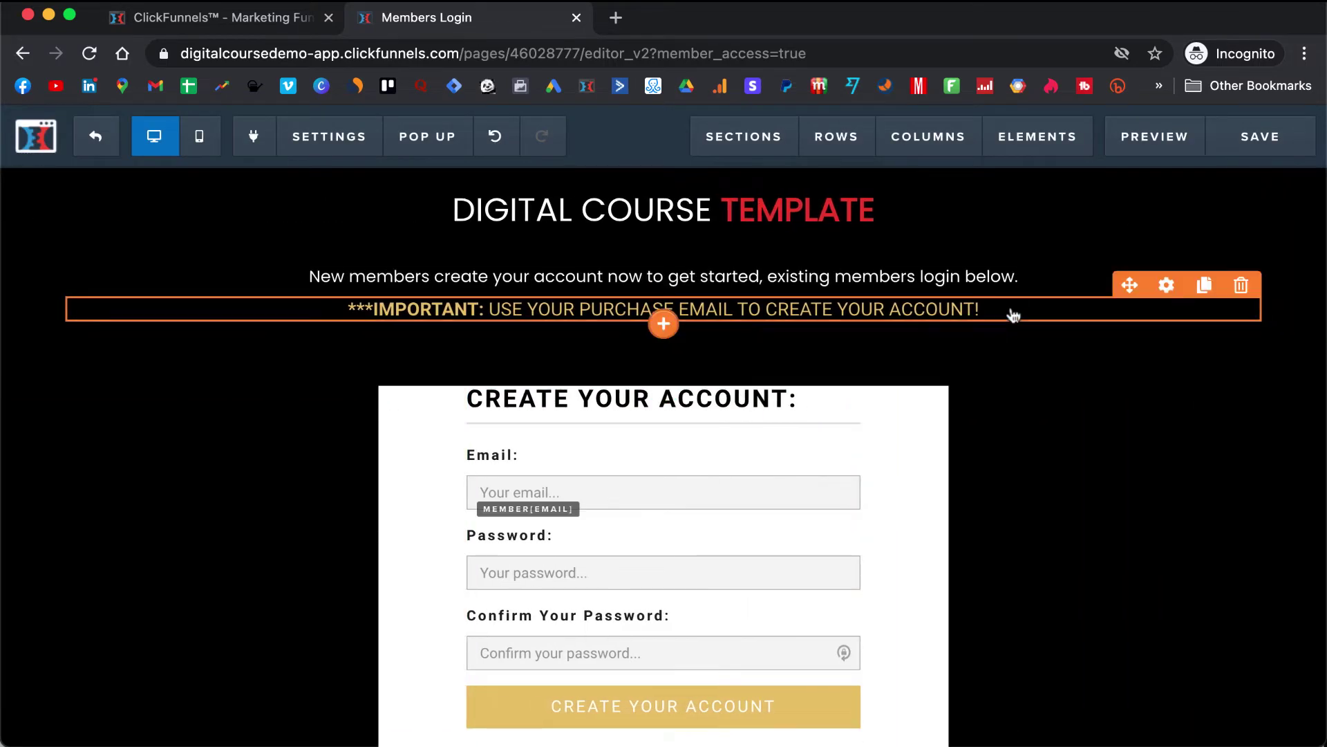
left_click(1167, 286)
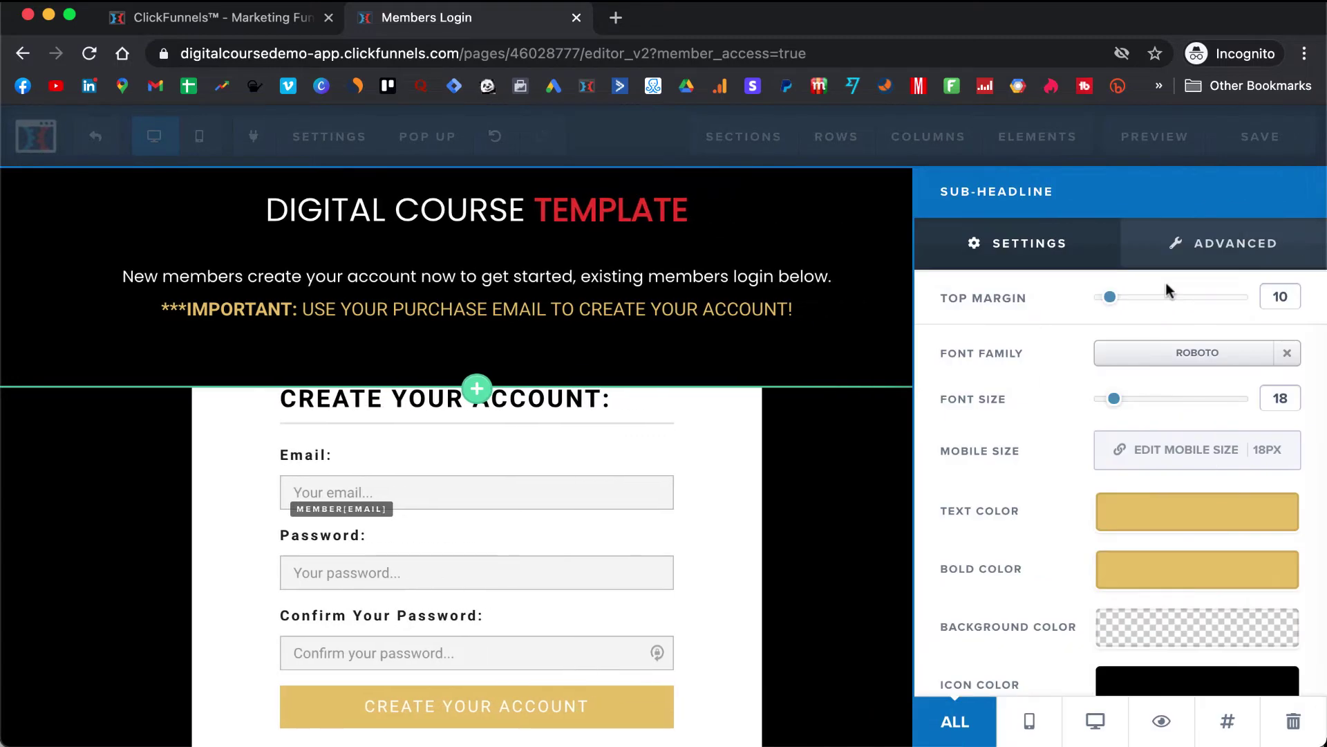
left_click(657, 276)
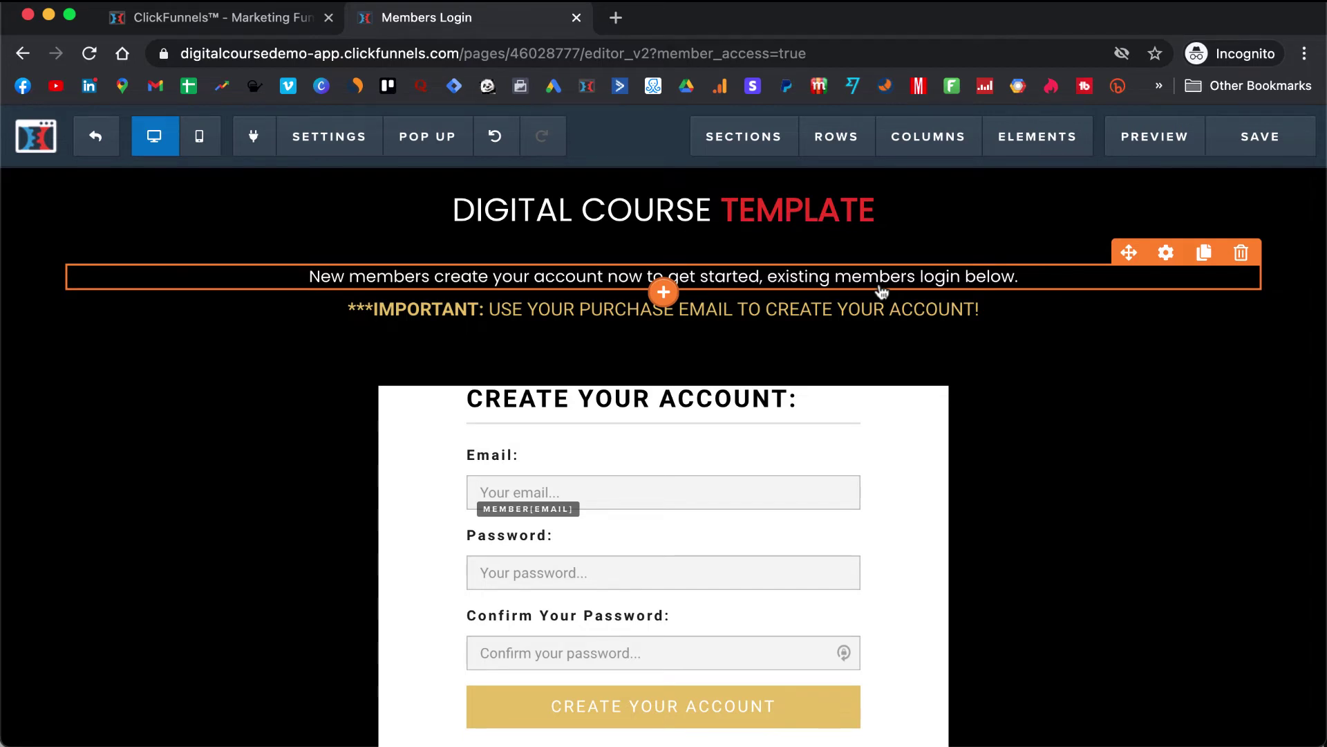
scroll(882, 291, "down", 1)
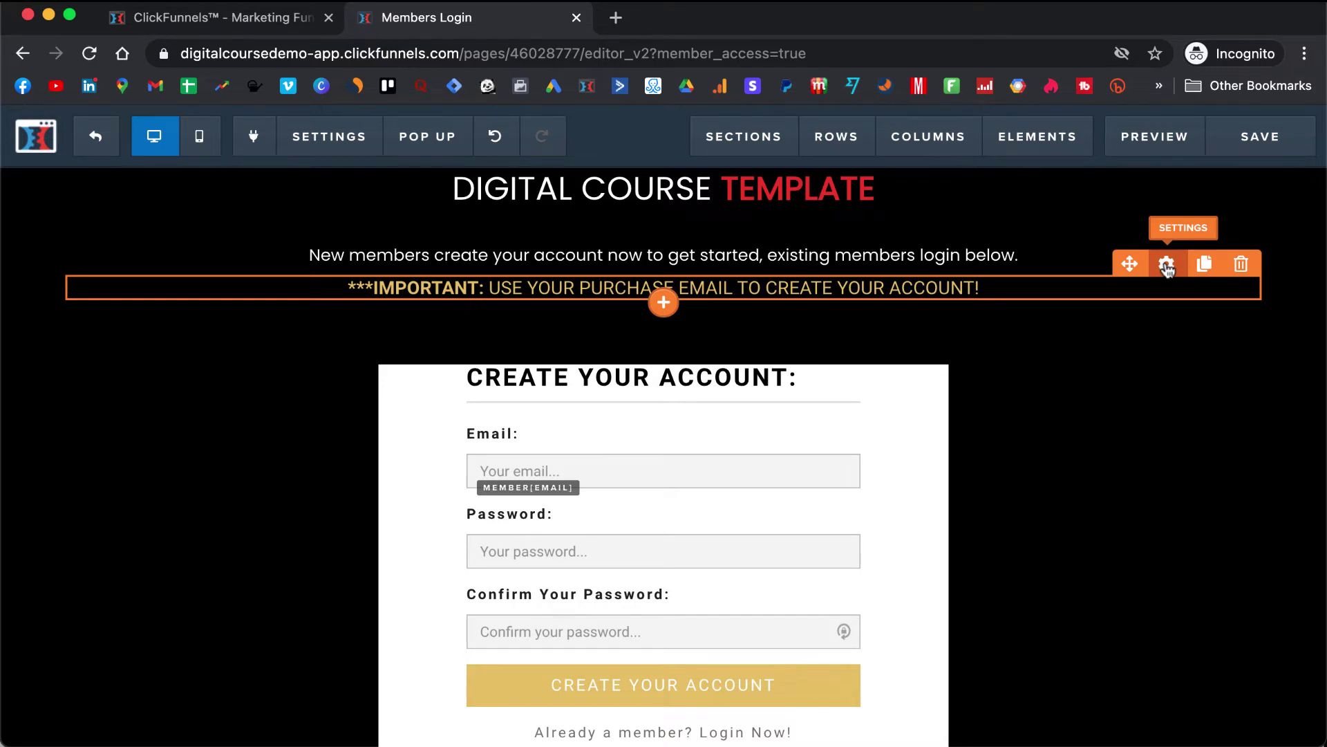
- Set the IMPORTANT purchase-email line's Text Color to the red swatch (#e43b2c)
left_click(1167, 266)
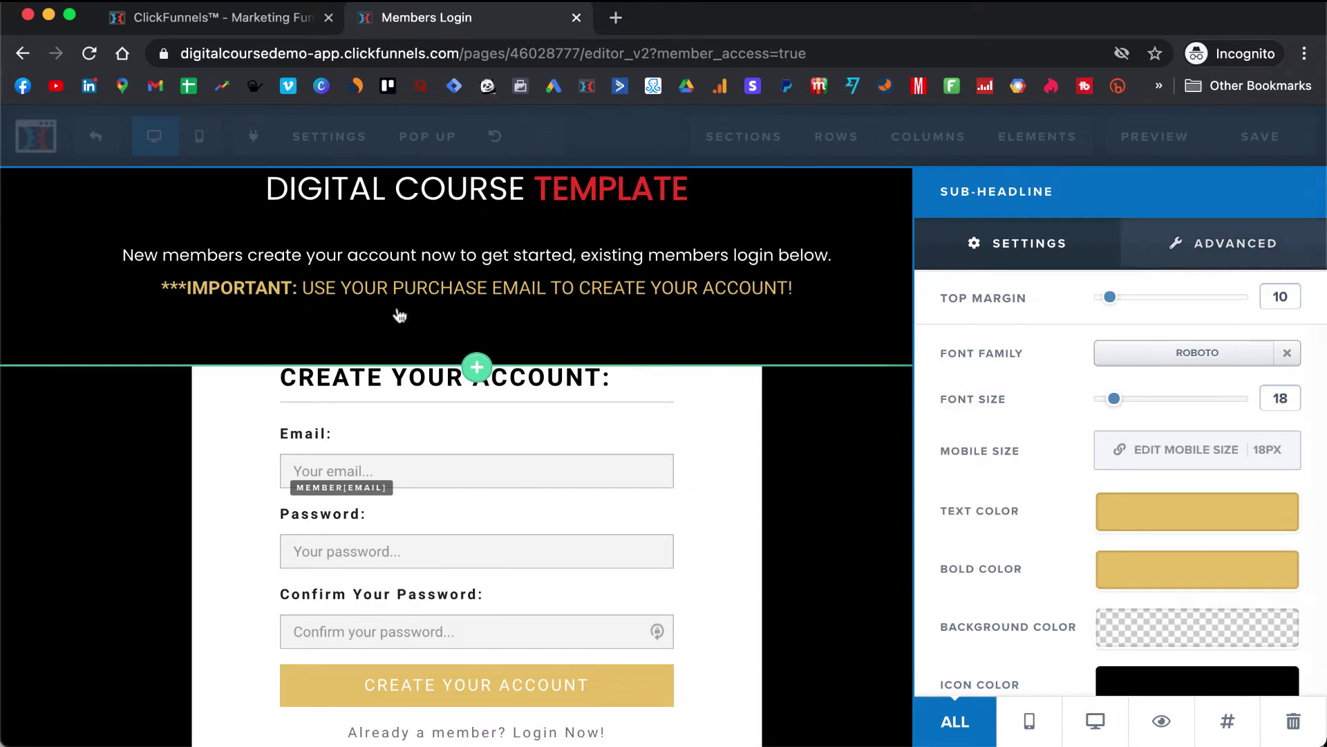
left_click(1184, 527)
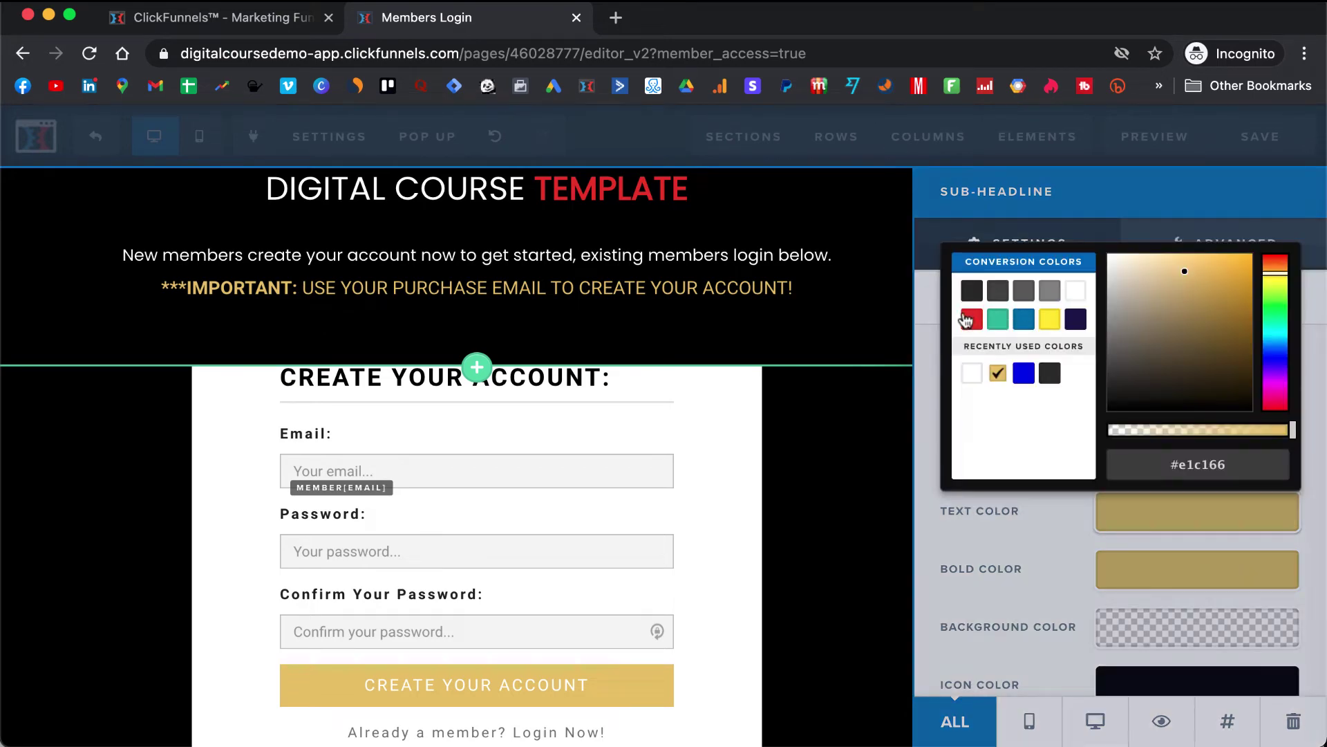
left_click(973, 321)
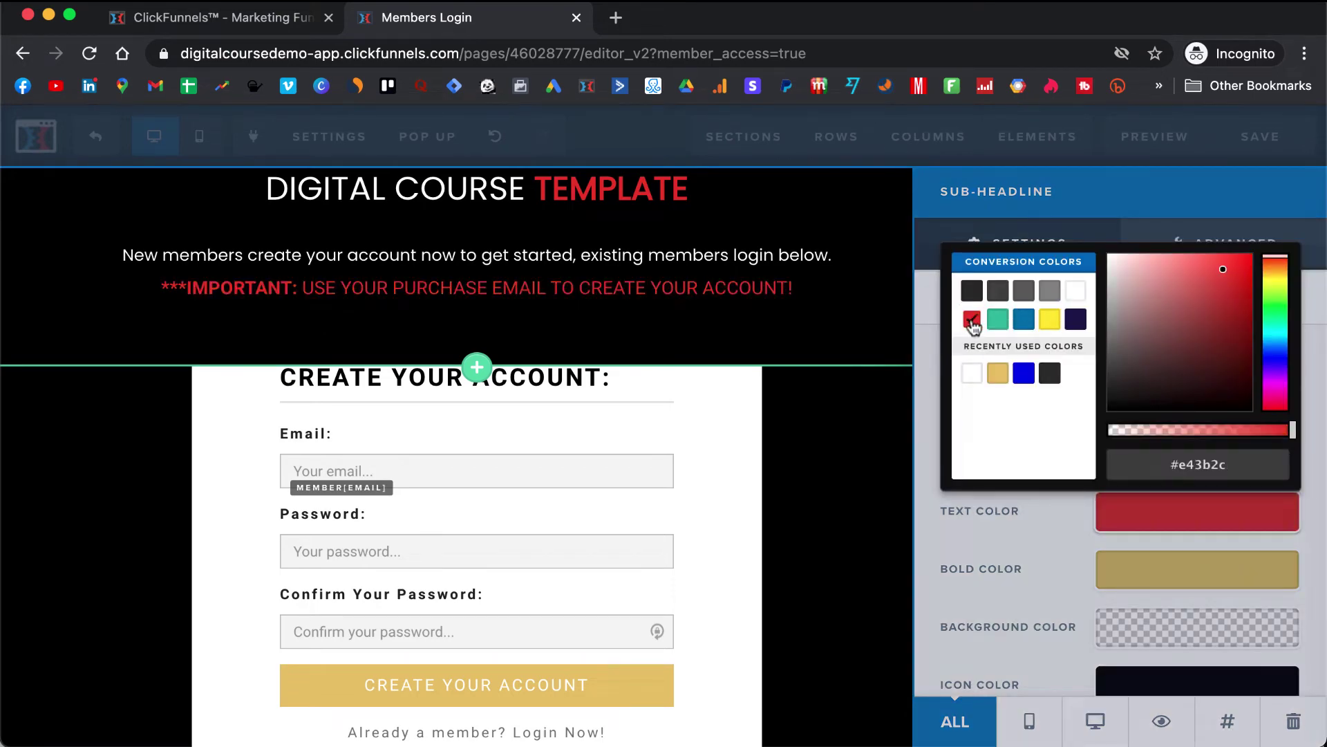
left_click(999, 509)
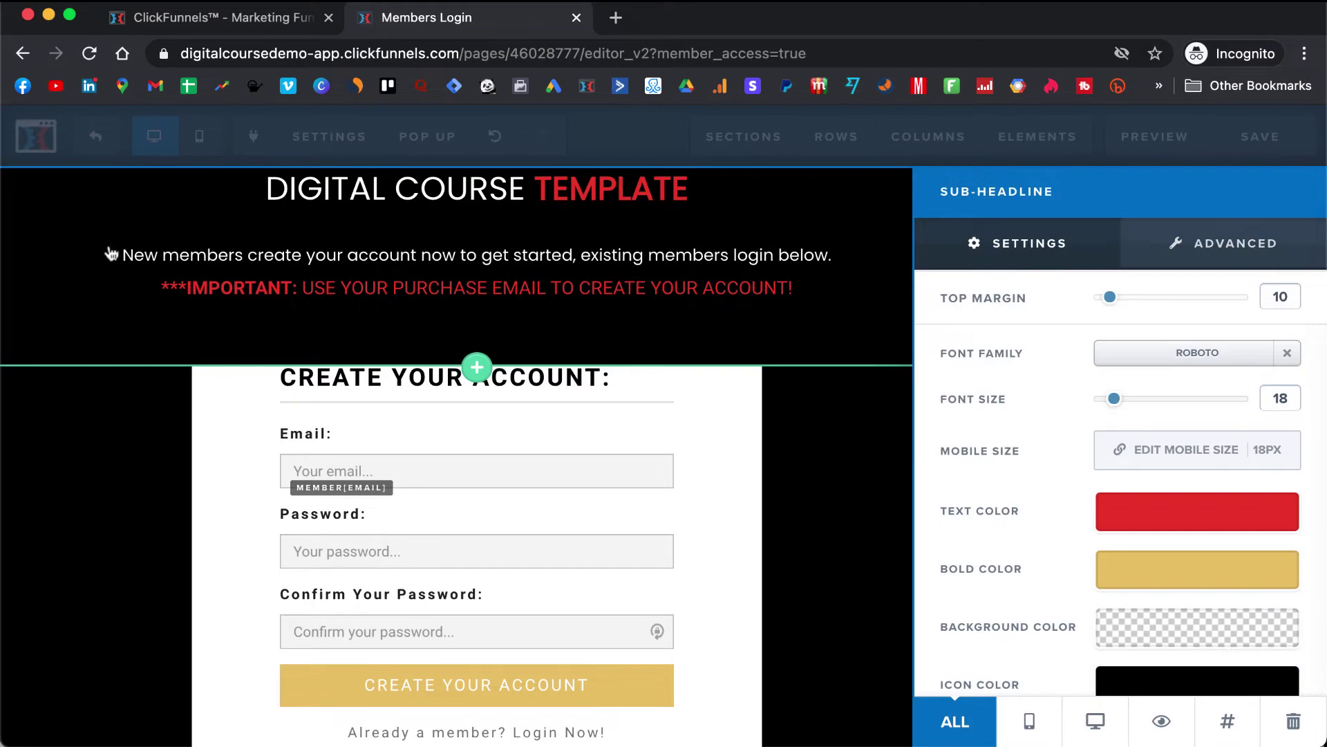
left_click(230, 299)
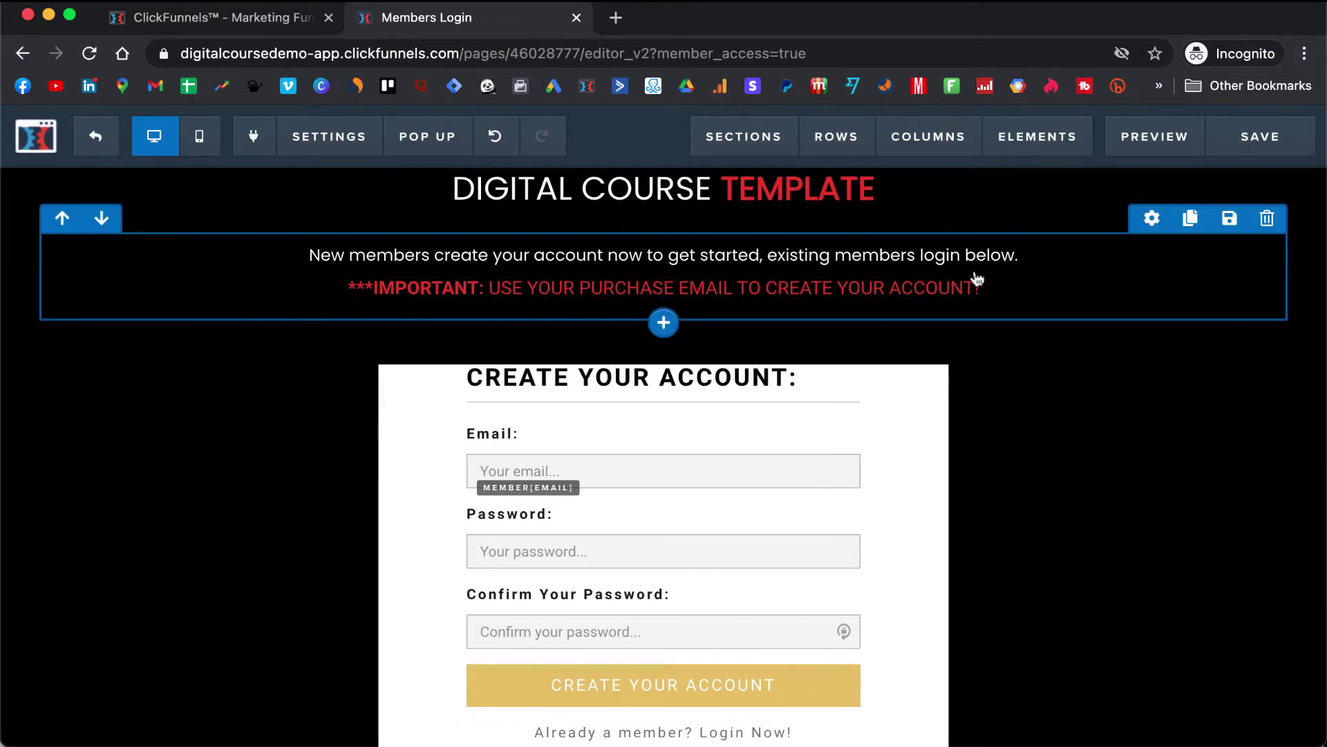
- Set the line's Bold Color to red (#e43b2c) so ***IMPORTANT: matches
left_click(1167, 277)
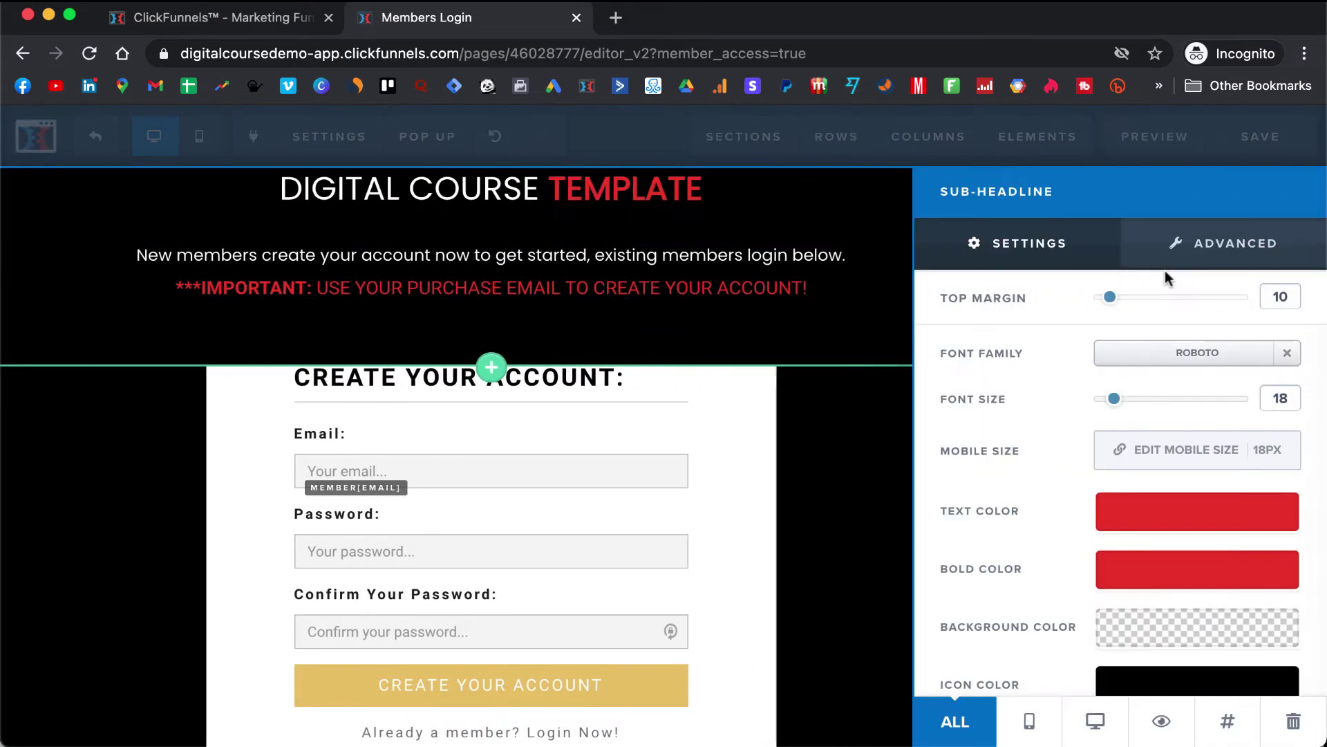
left_click(1167, 576)
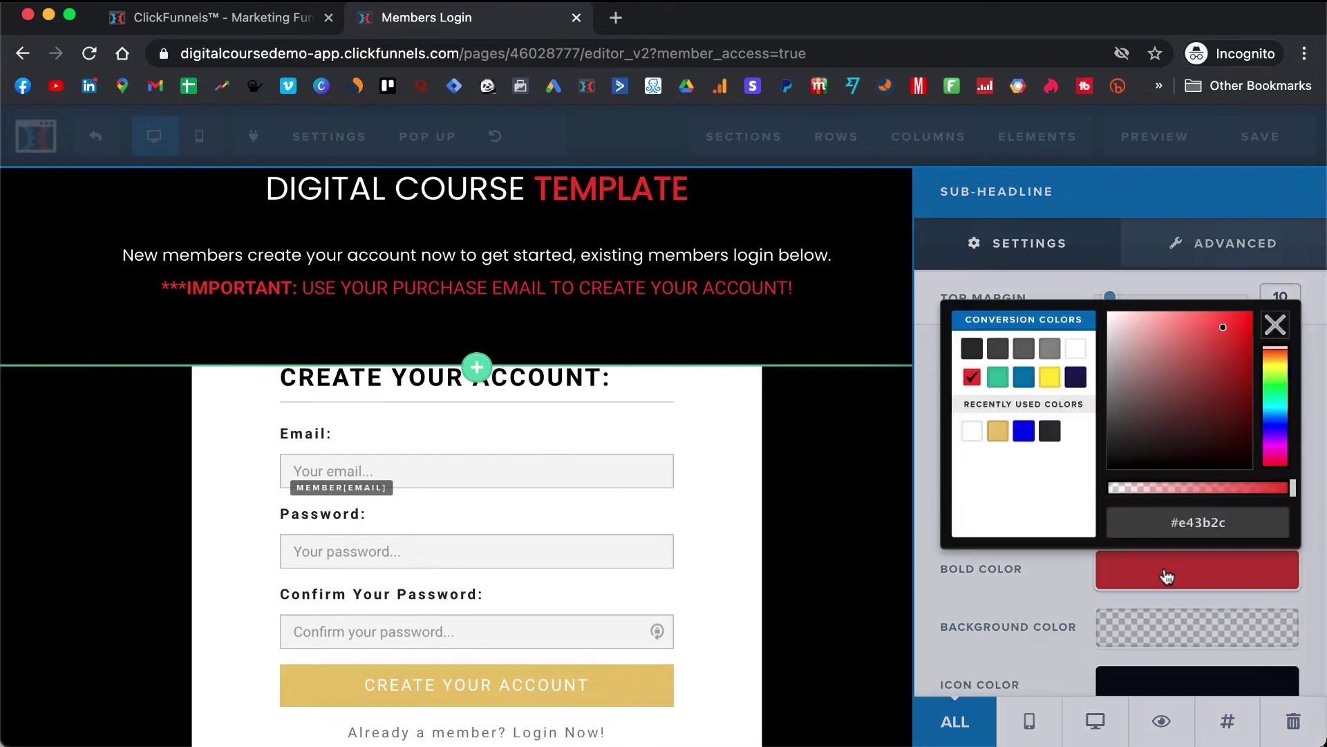
left_click(1049, 378)
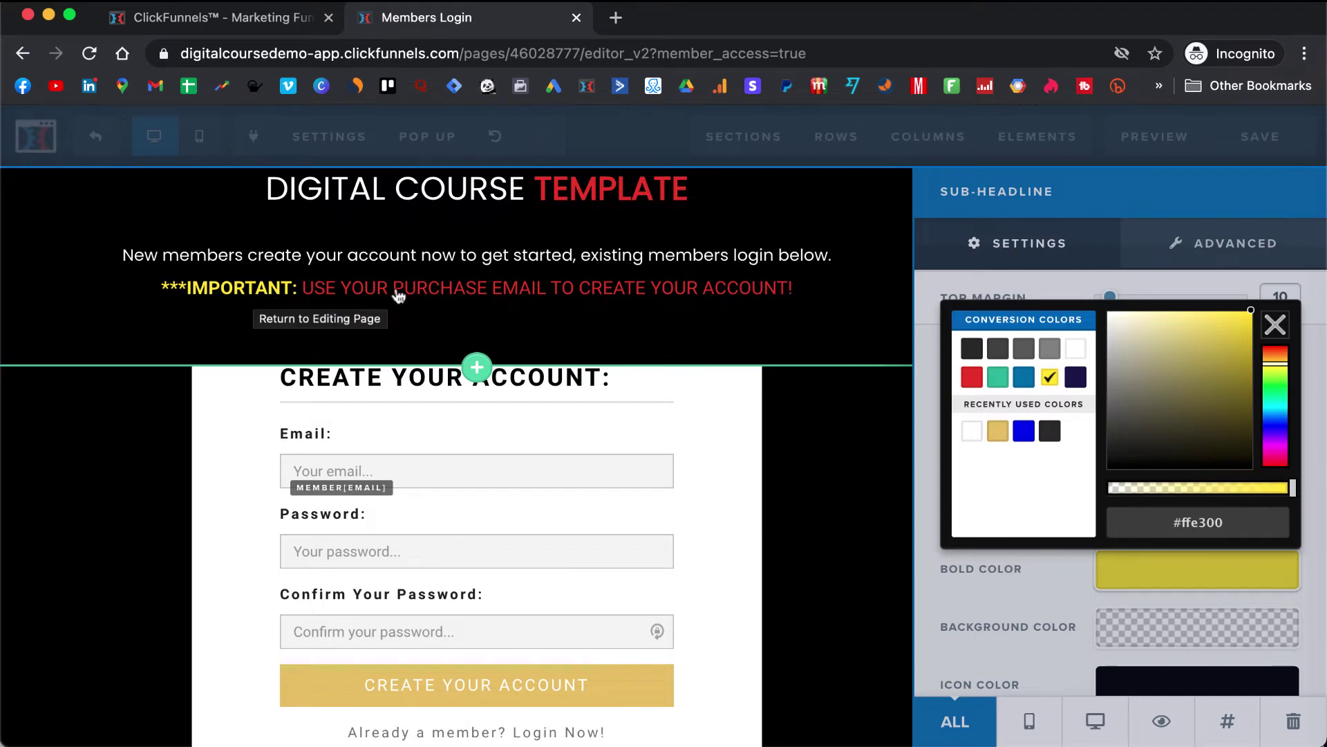
left_click(973, 382)
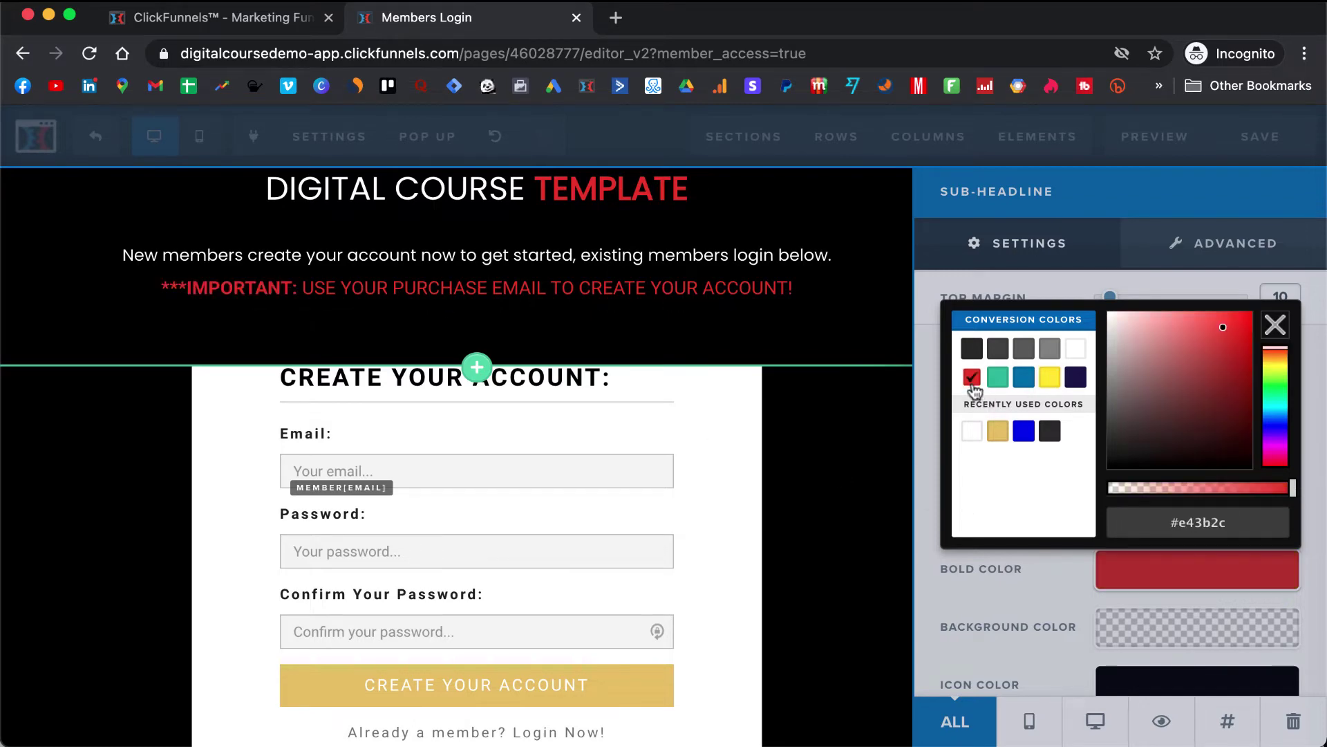
left_click(1052, 578)
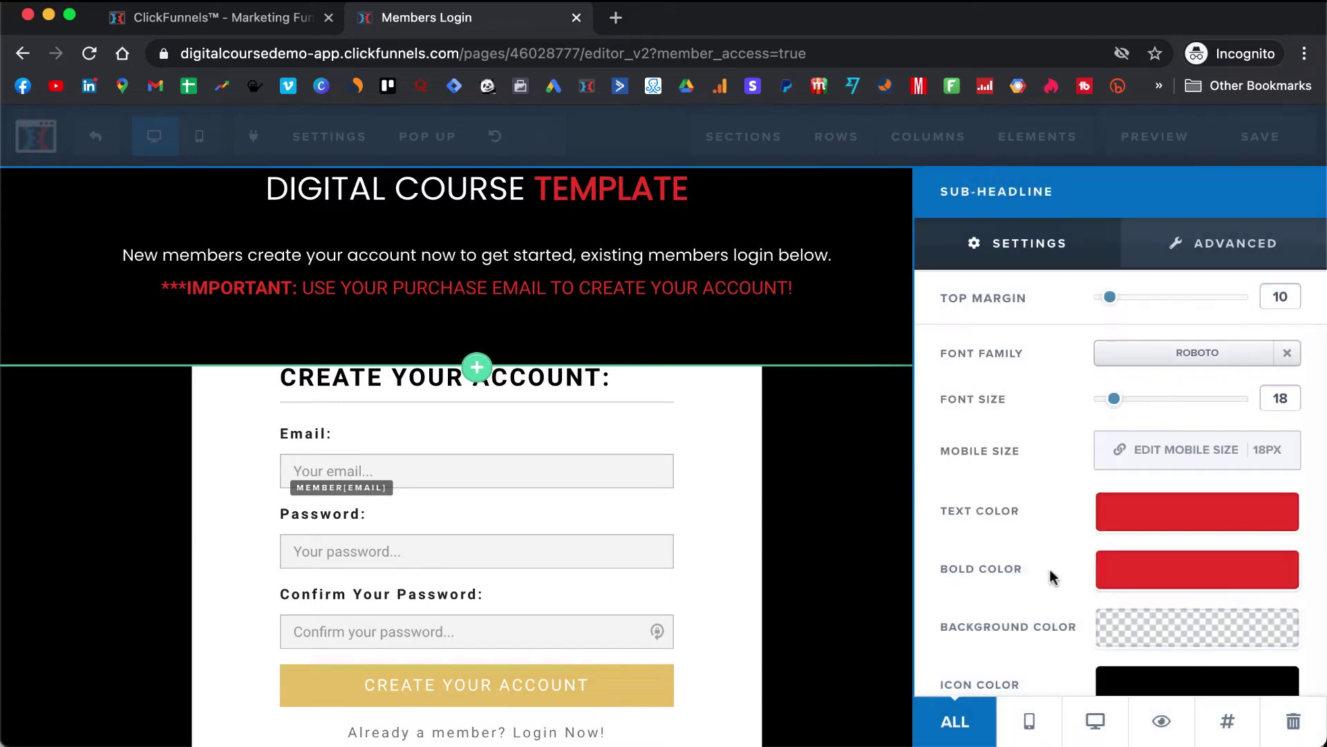
left_click(845, 454)
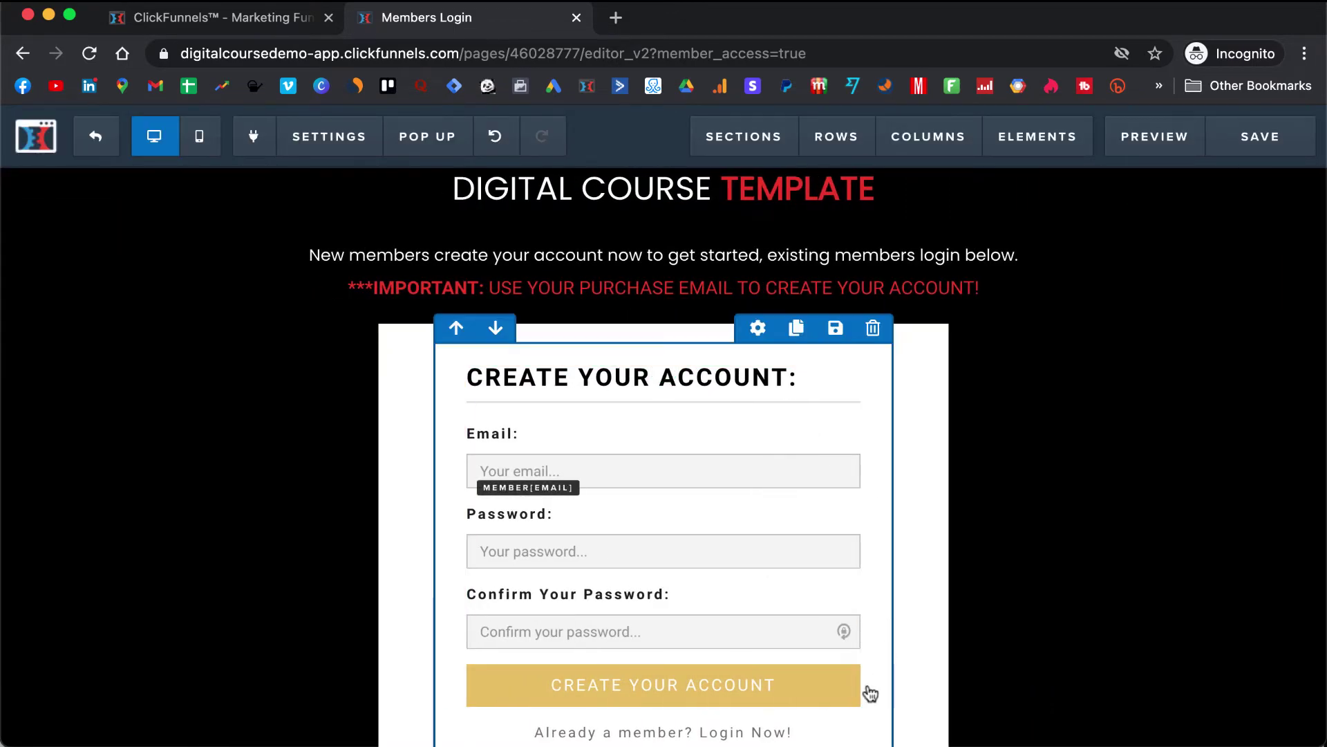
- Set the Member Access form's Button BG Color to the red swatch for CREATE YOUR ACCOUNT
left_click(823, 690)
scroll(1133, 561, "down", 10)
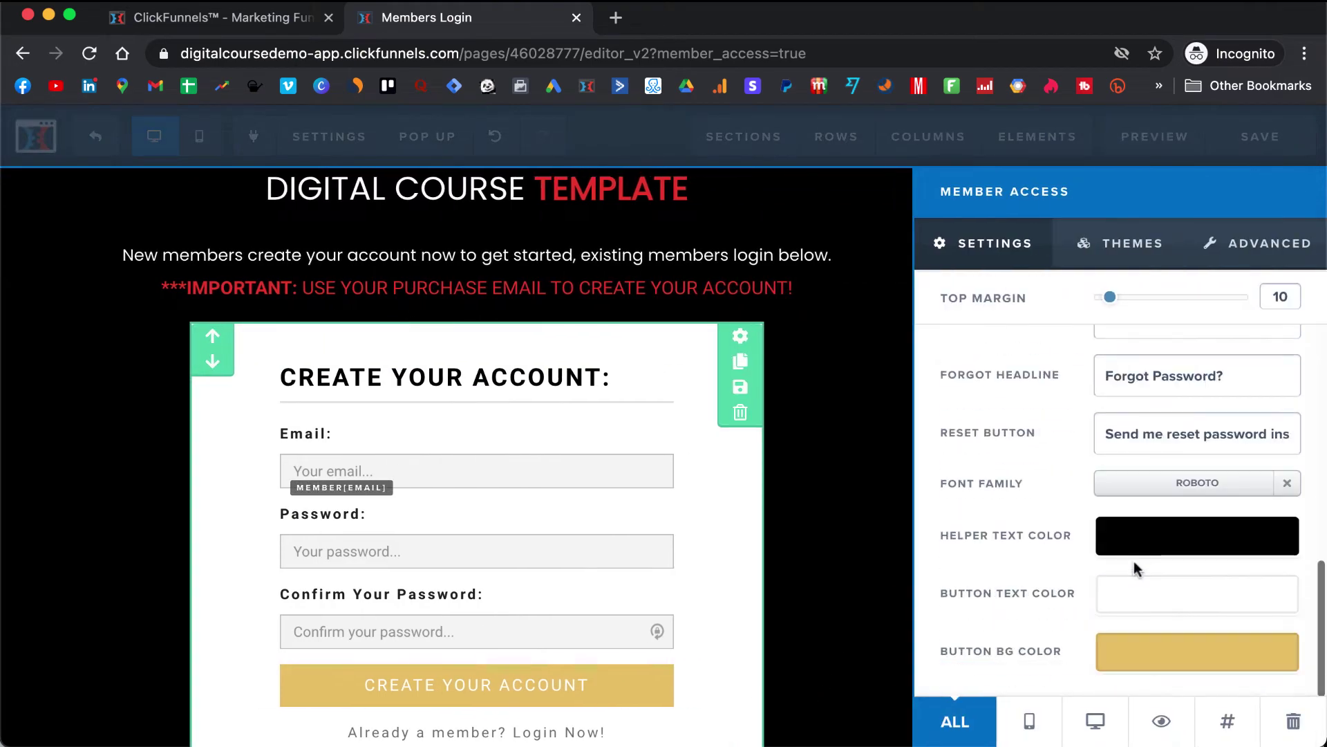
left_click(1159, 662)
left_click(972, 459)
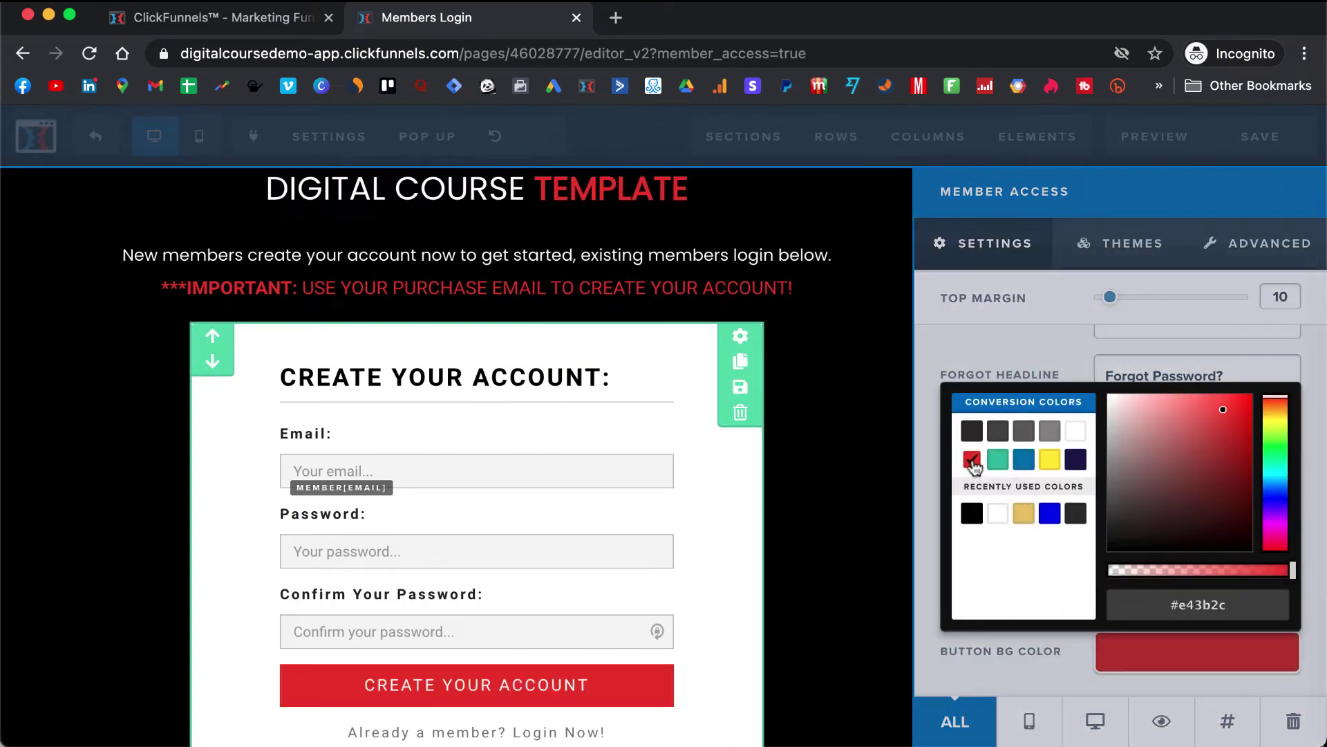
left_click(511, 503)
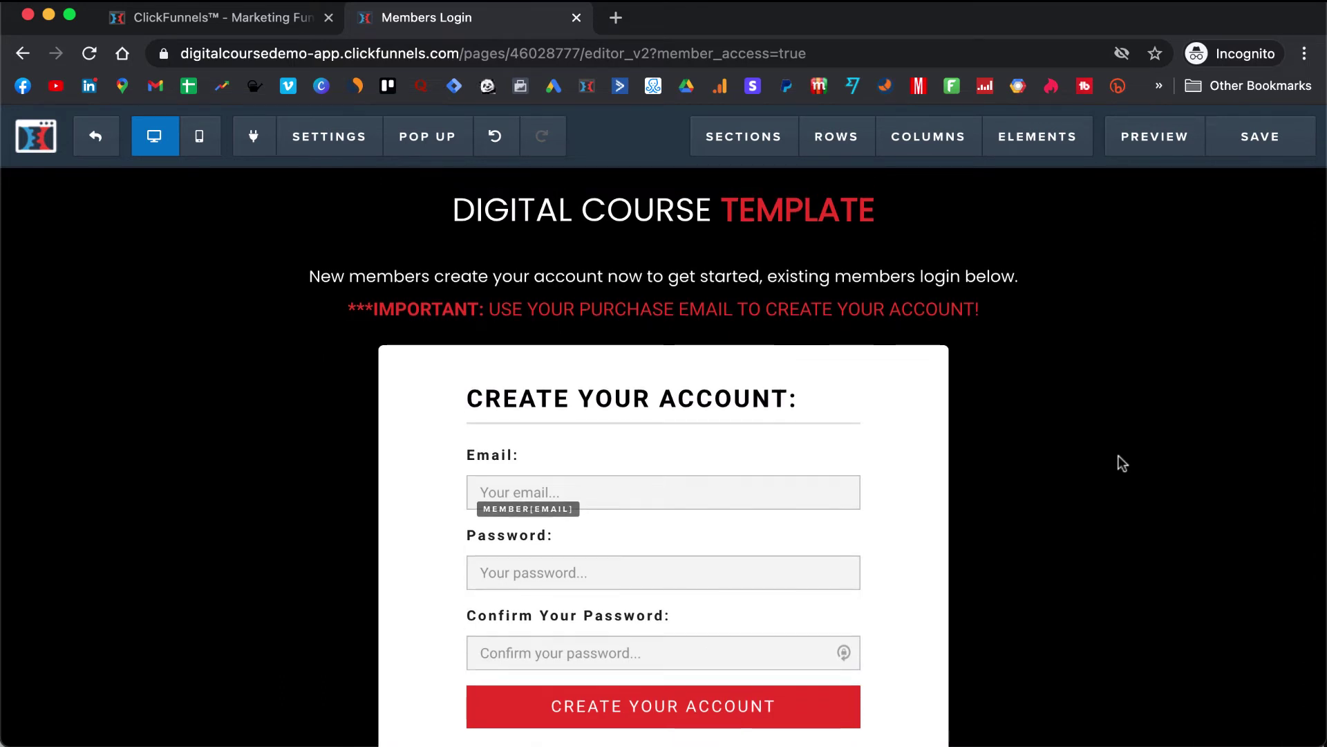
- Click into the footer copyright text, then leave it unchanged
scroll(1118, 456, "down", 3)
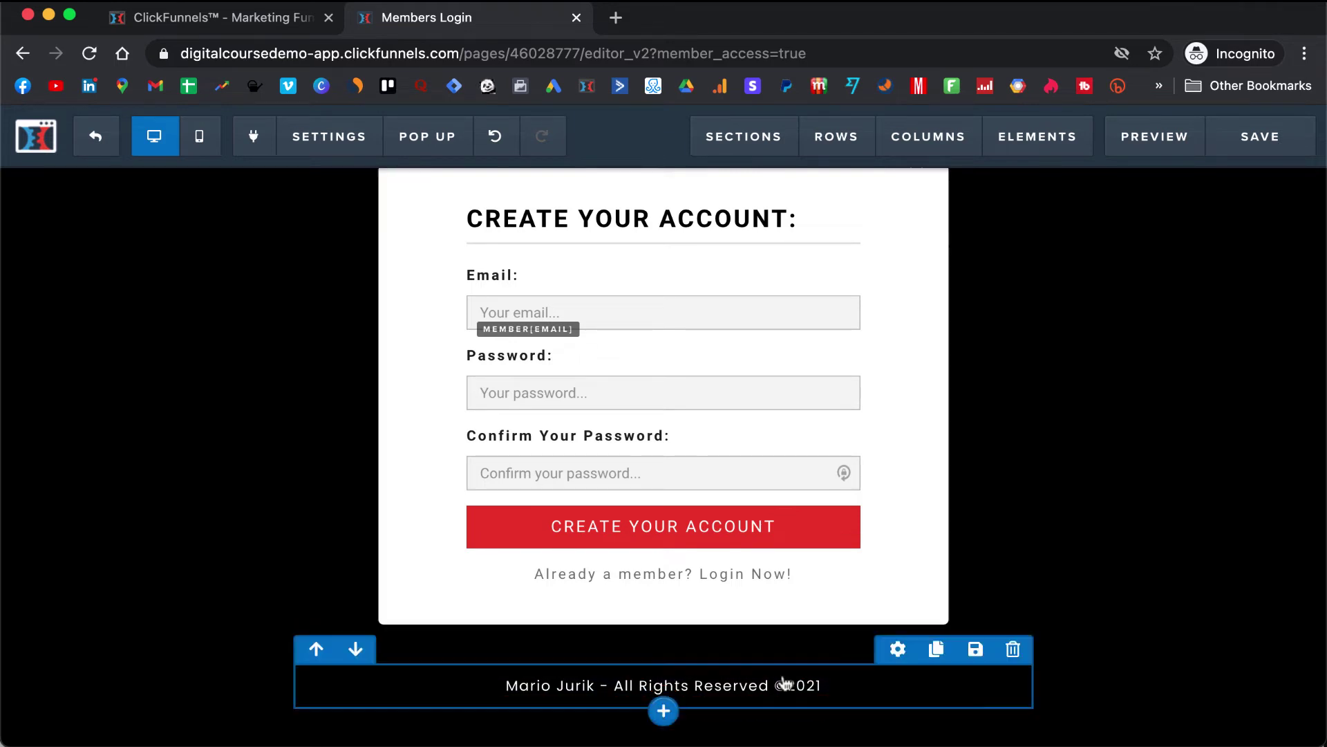
left_click(582, 688)
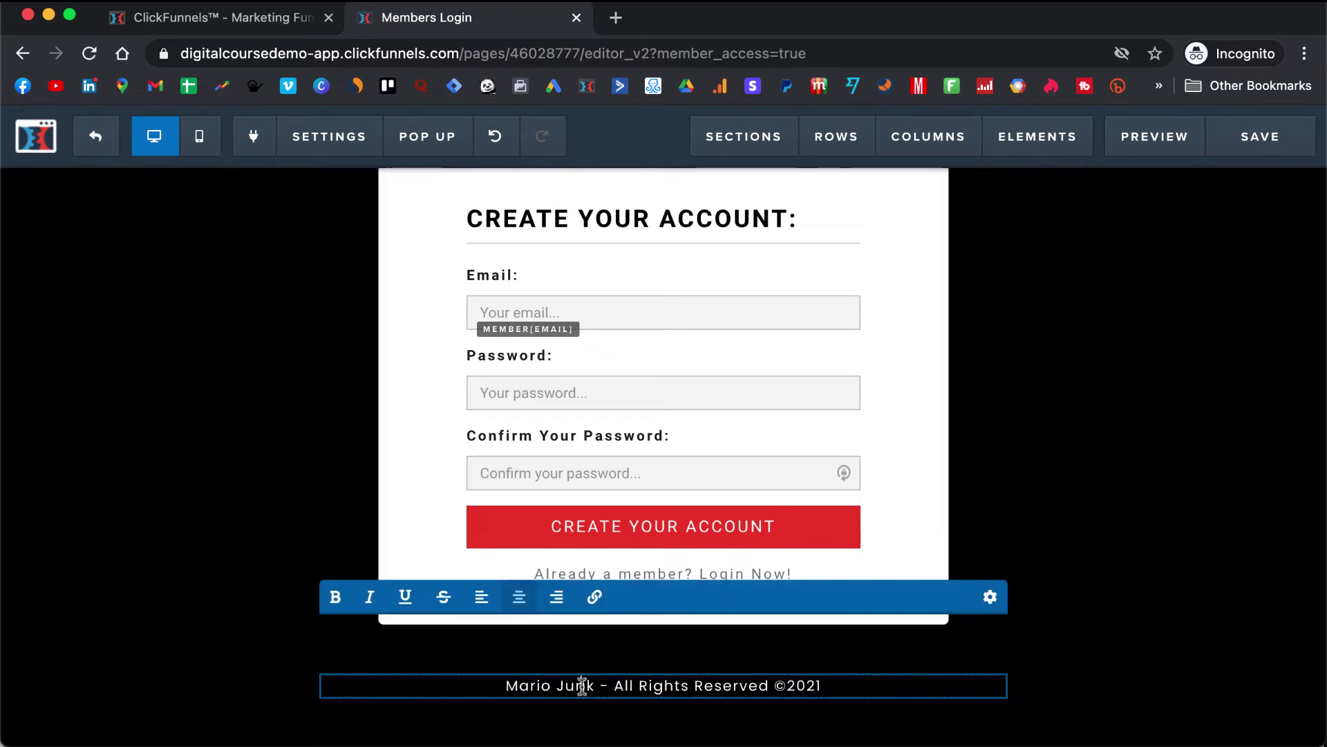
left_click(1183, 277)
scroll(1114, 379, "up", 3)
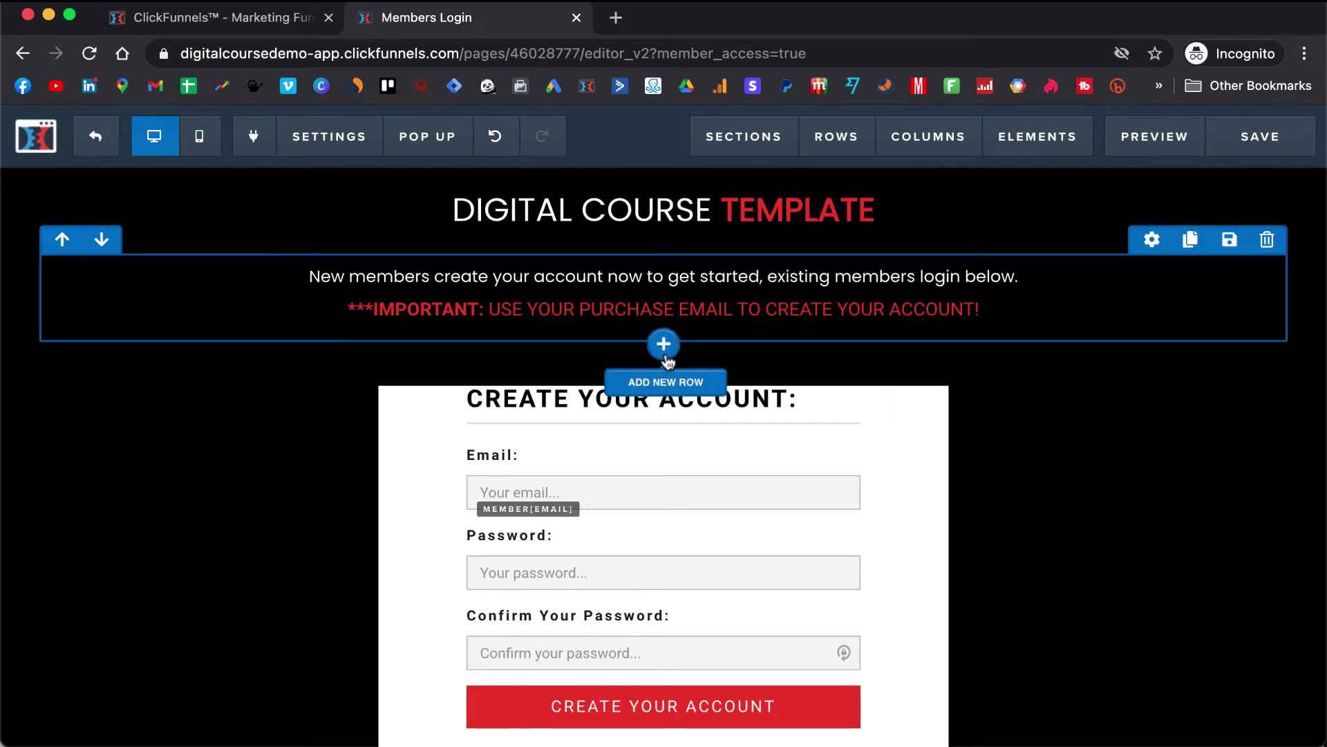
- Add a single-column row below the IMPORTANT line and browse the element list
left_click(664, 345)
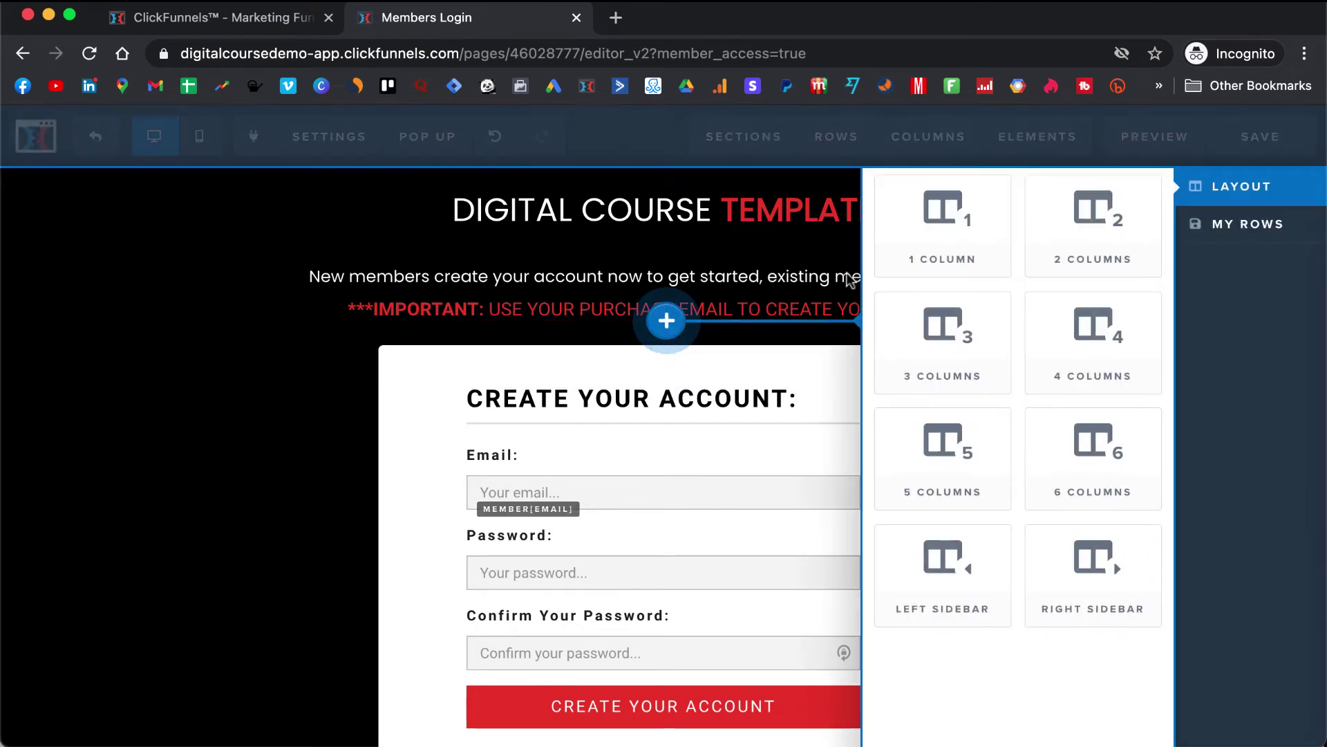
left_click(907, 250)
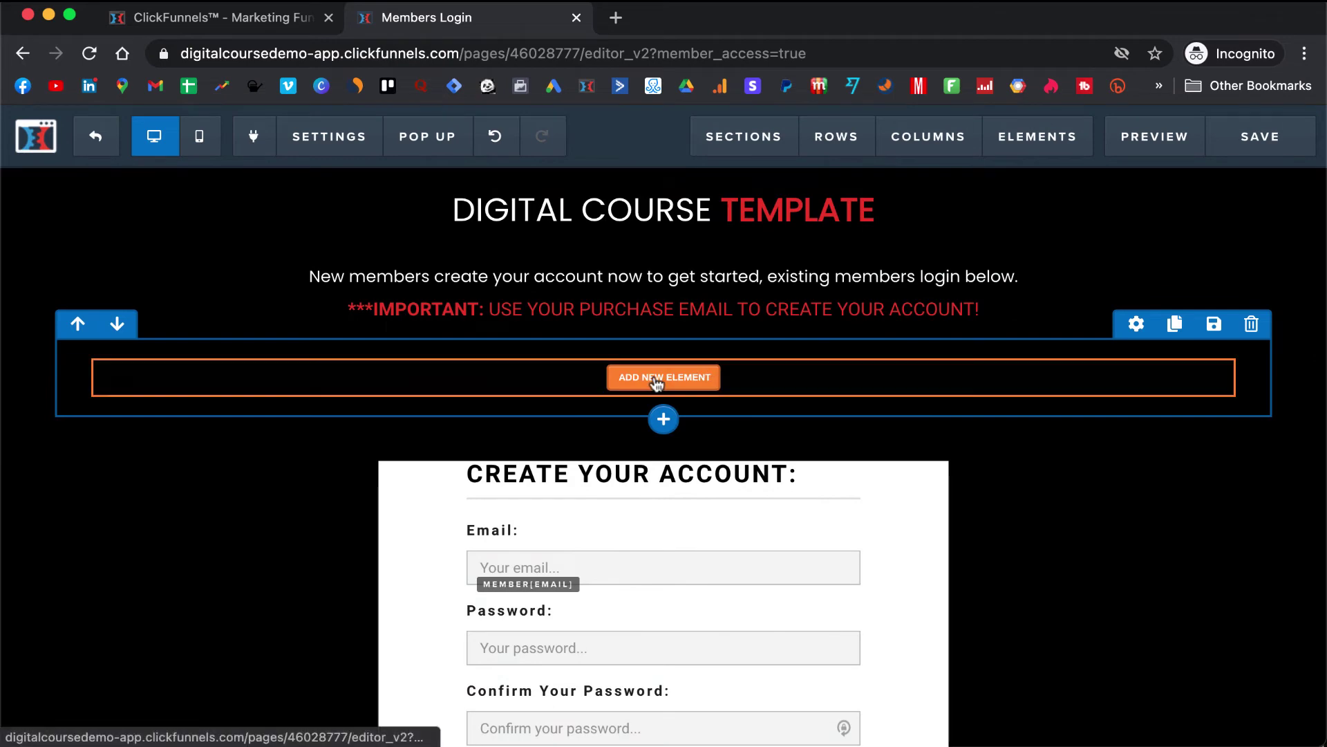
left_click(656, 379)
scroll(977, 426, "down", 8)
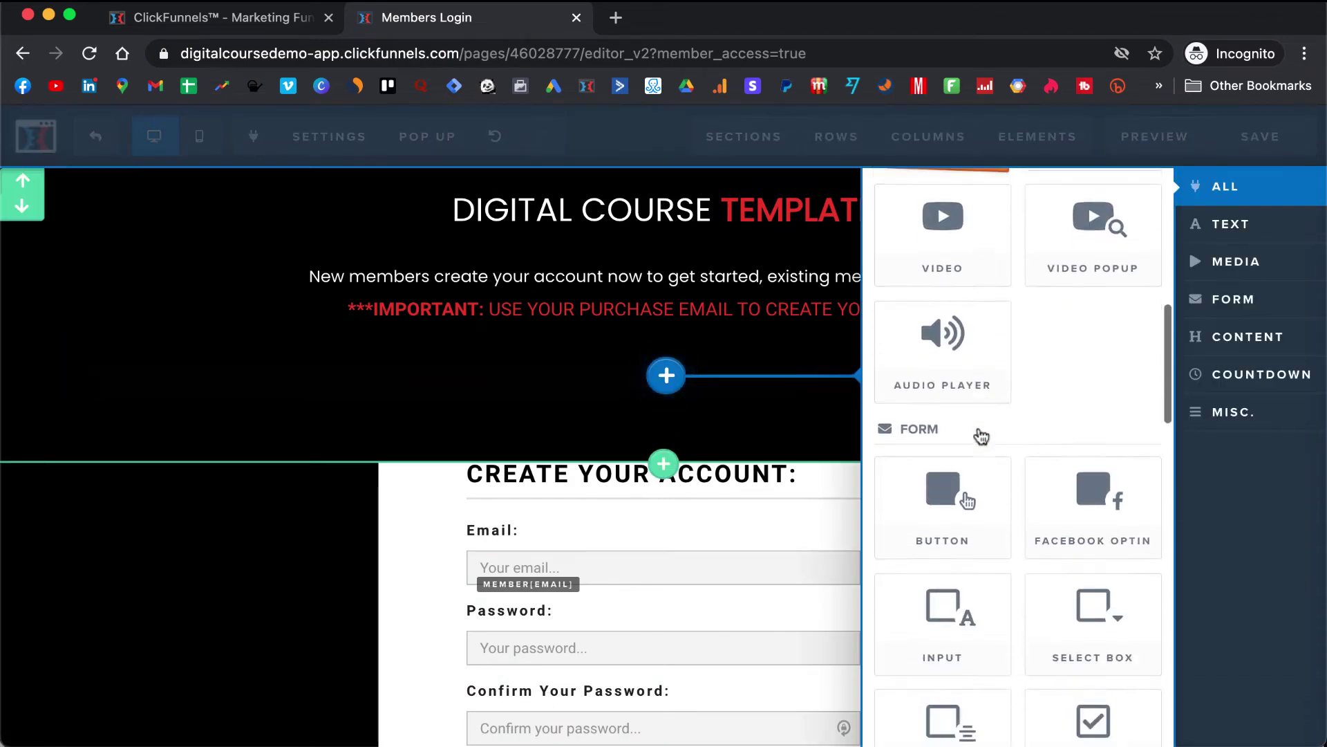
scroll(982, 435, "down", 15)
scroll(981, 436, "up", 8)
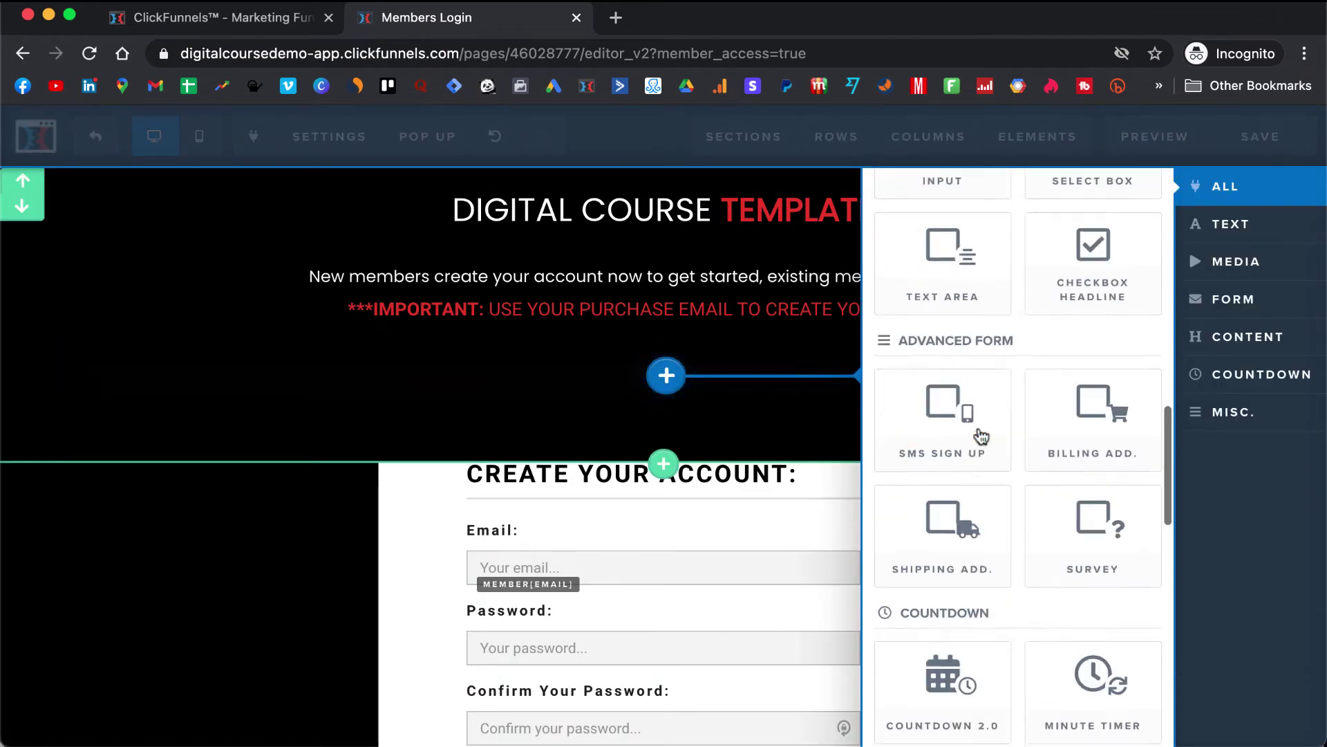
scroll(980, 436, "up", 10)
- Close the element list unused and delete the empty row below the heading
left_click(697, 397)
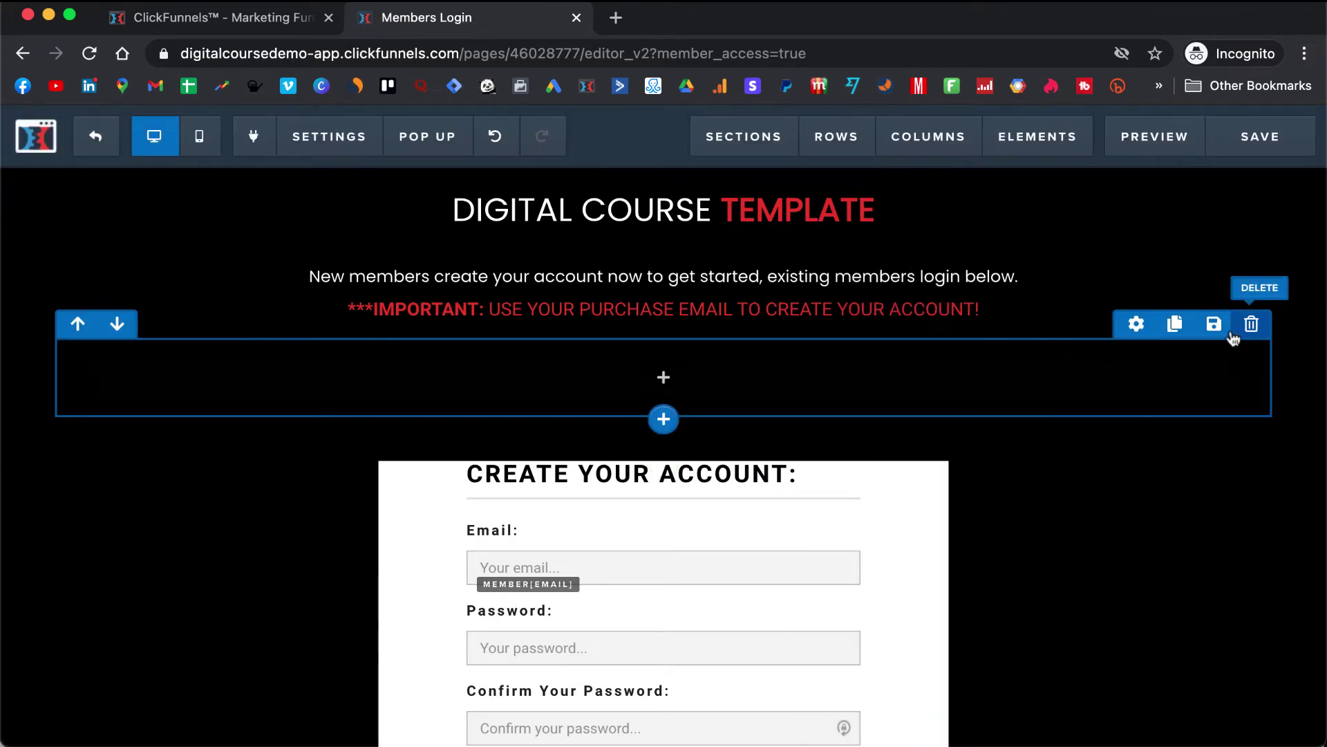
left_click(1251, 324)
left_click(828, 177)
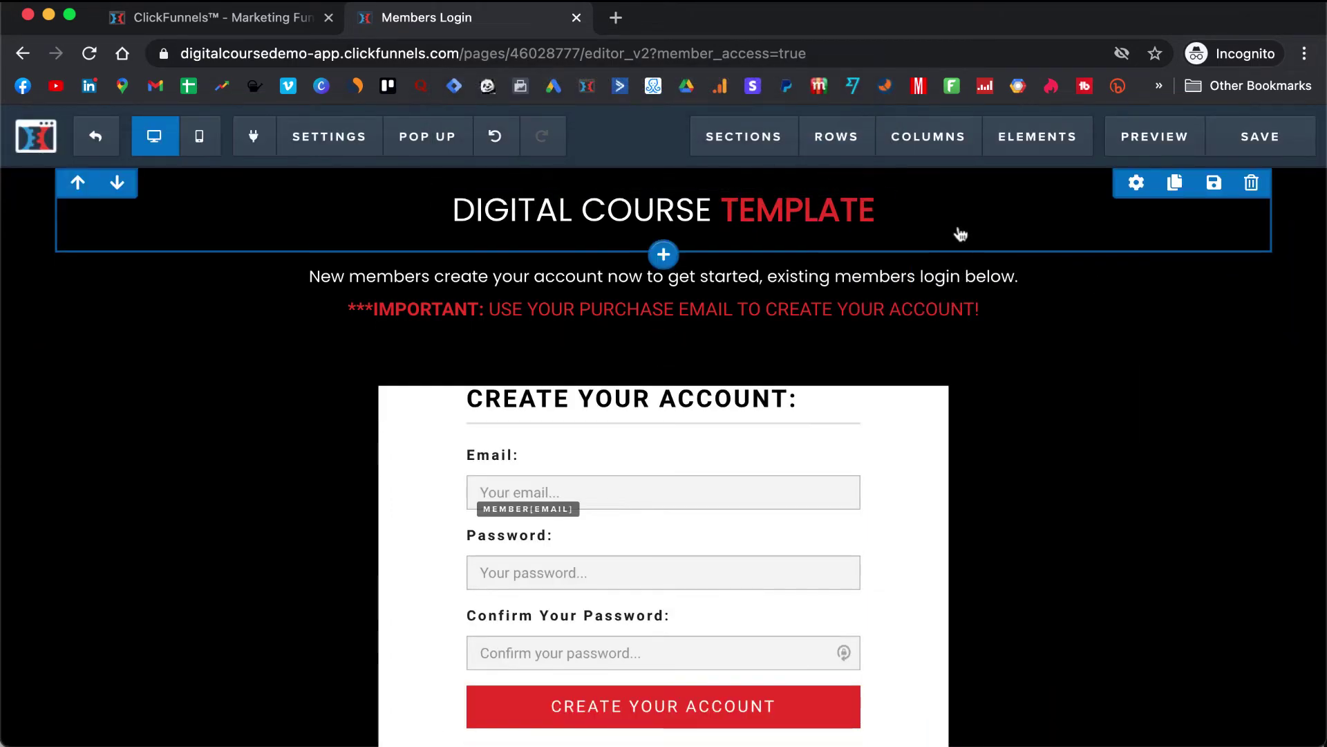
- Exit the editor and open the funnel's Members Area step in the editor
left_click(97, 137)
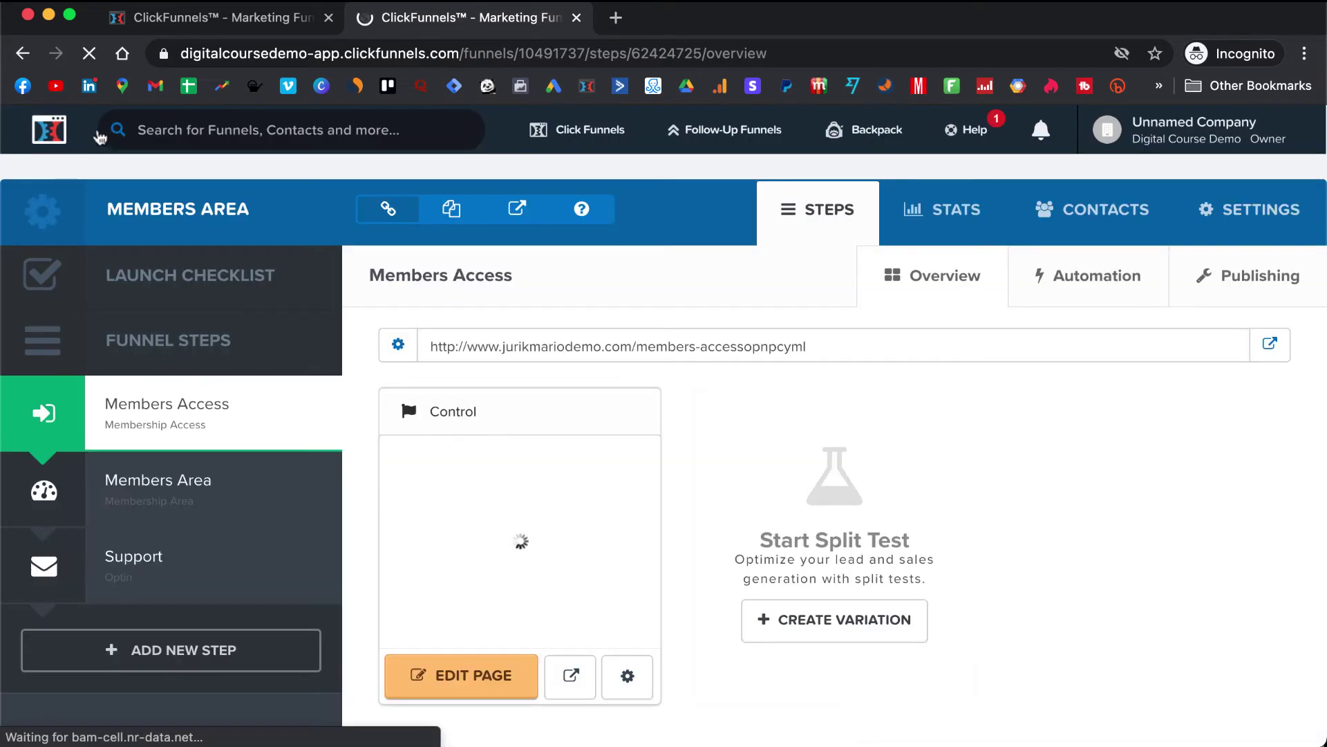
scroll(110, 332, "down", 1)
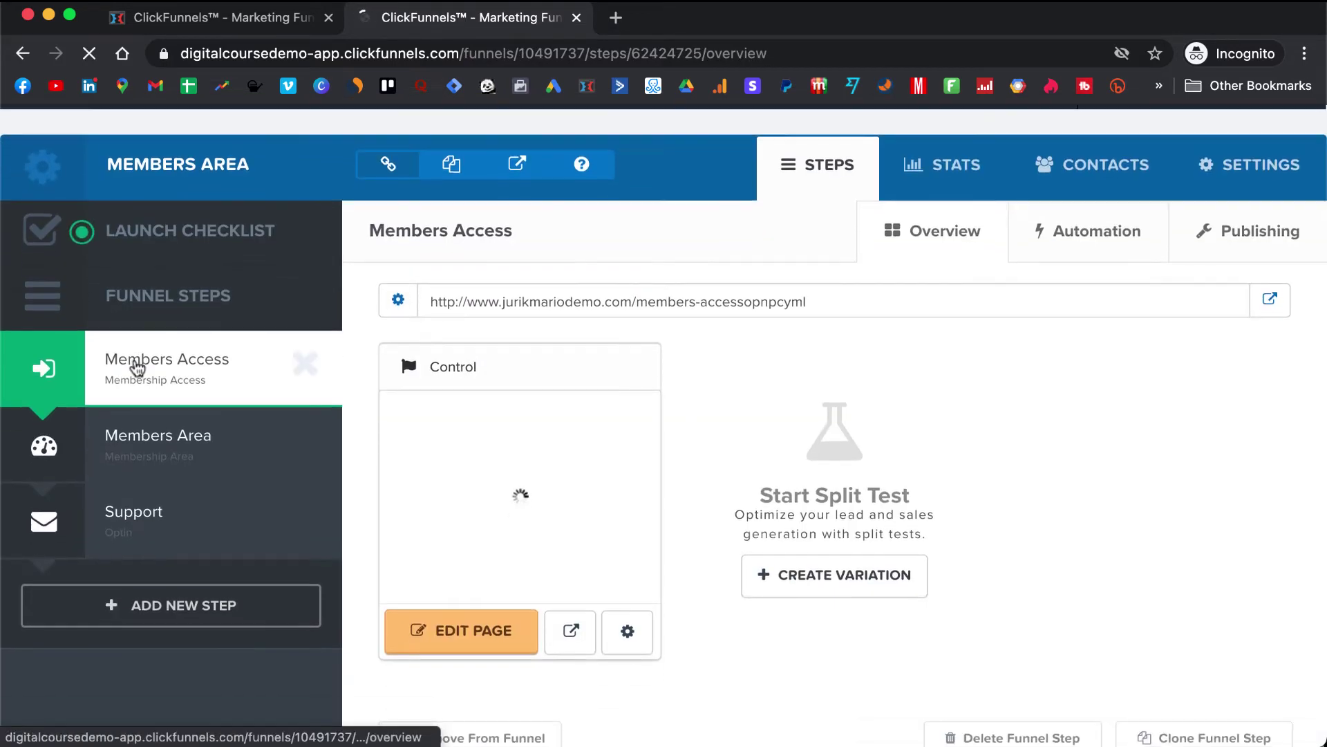
left_click(159, 455)
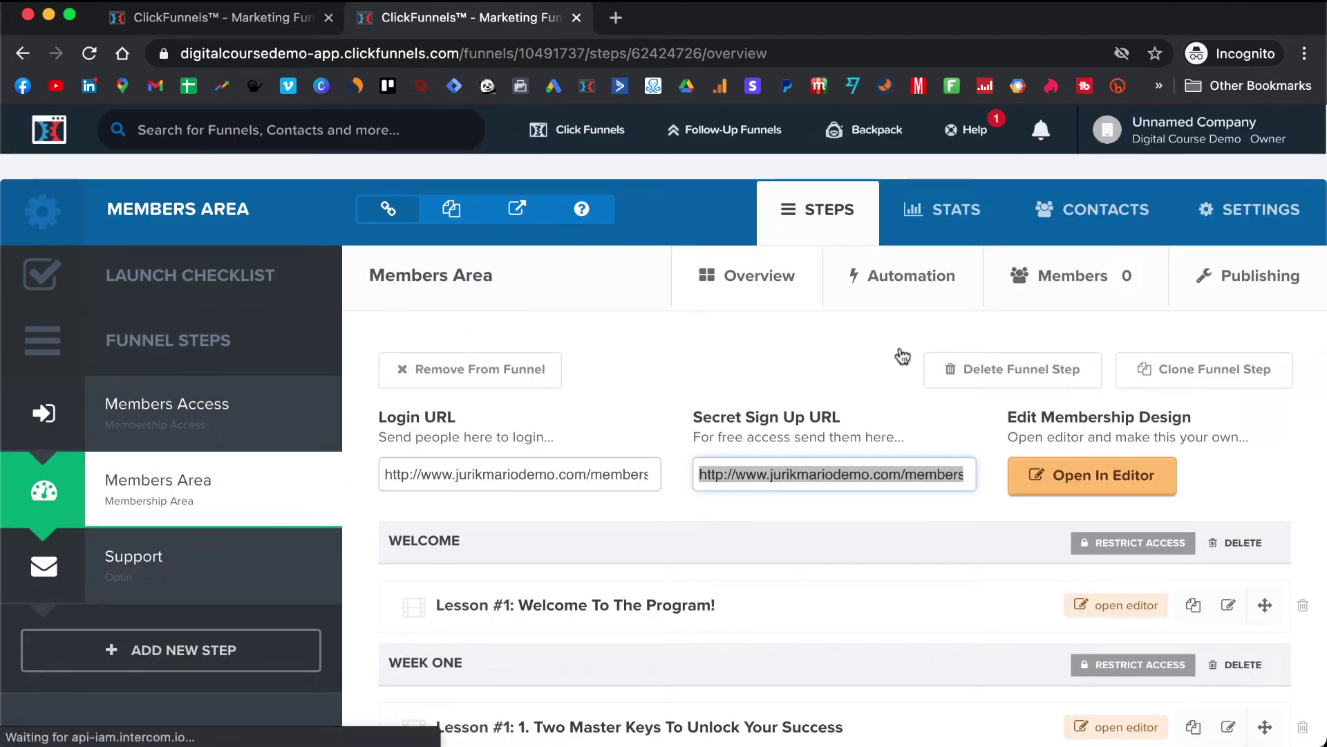
left_click(1096, 484)
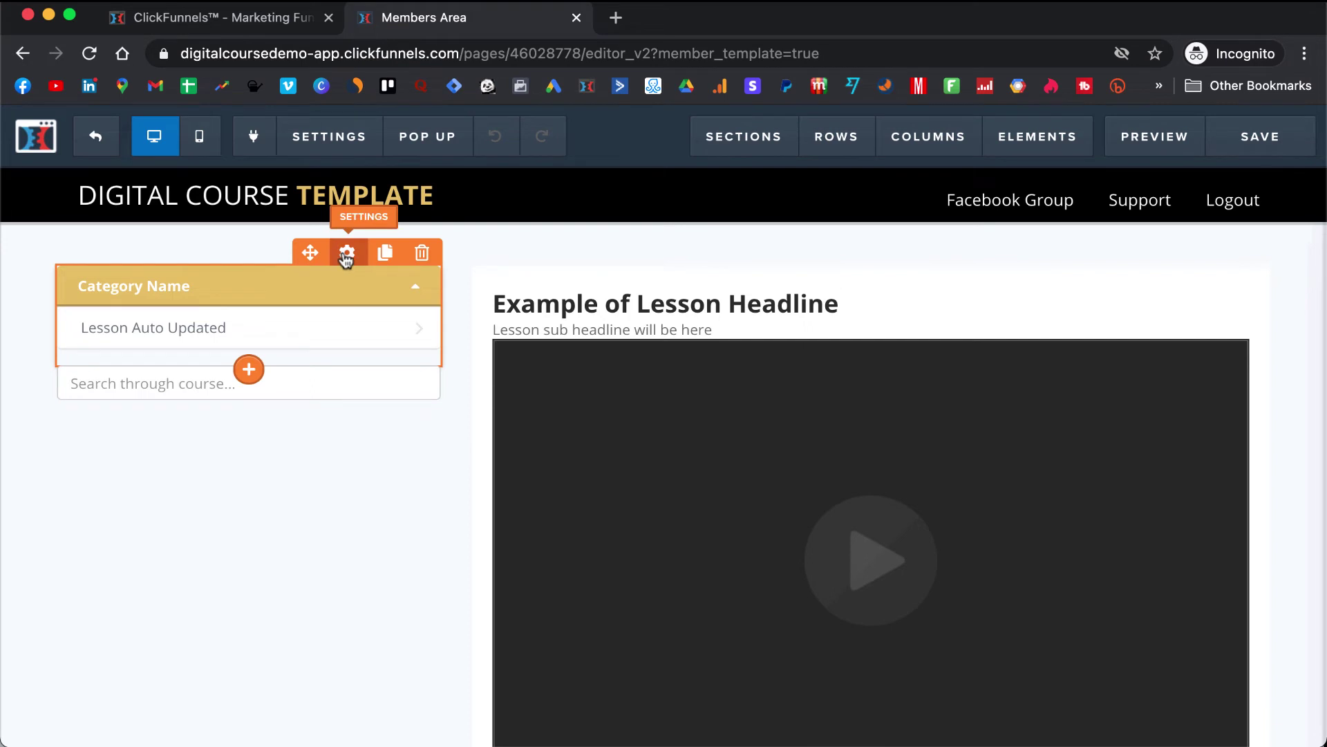
- Make the Membership Nav course category bar background red
left_click(346, 255)
left_click(1155, 508)
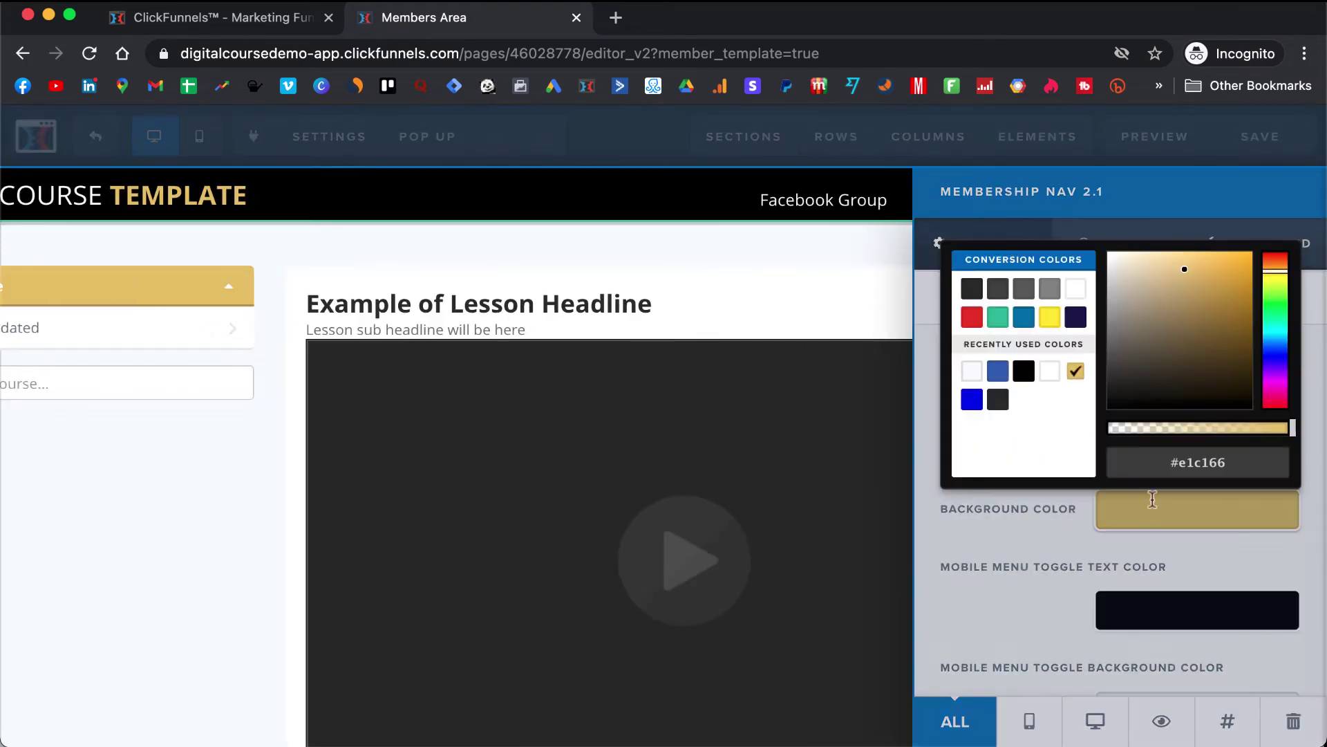
left_click(972, 317)
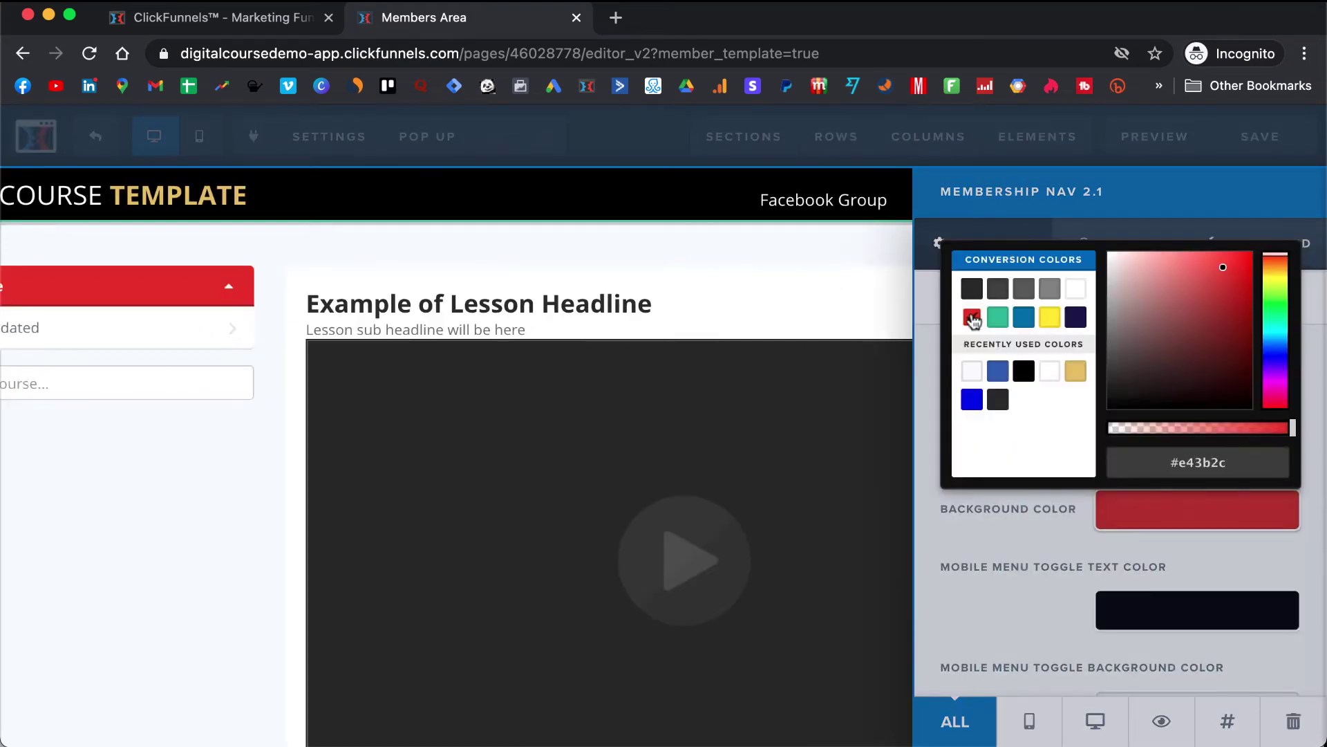
left_click(279, 345)
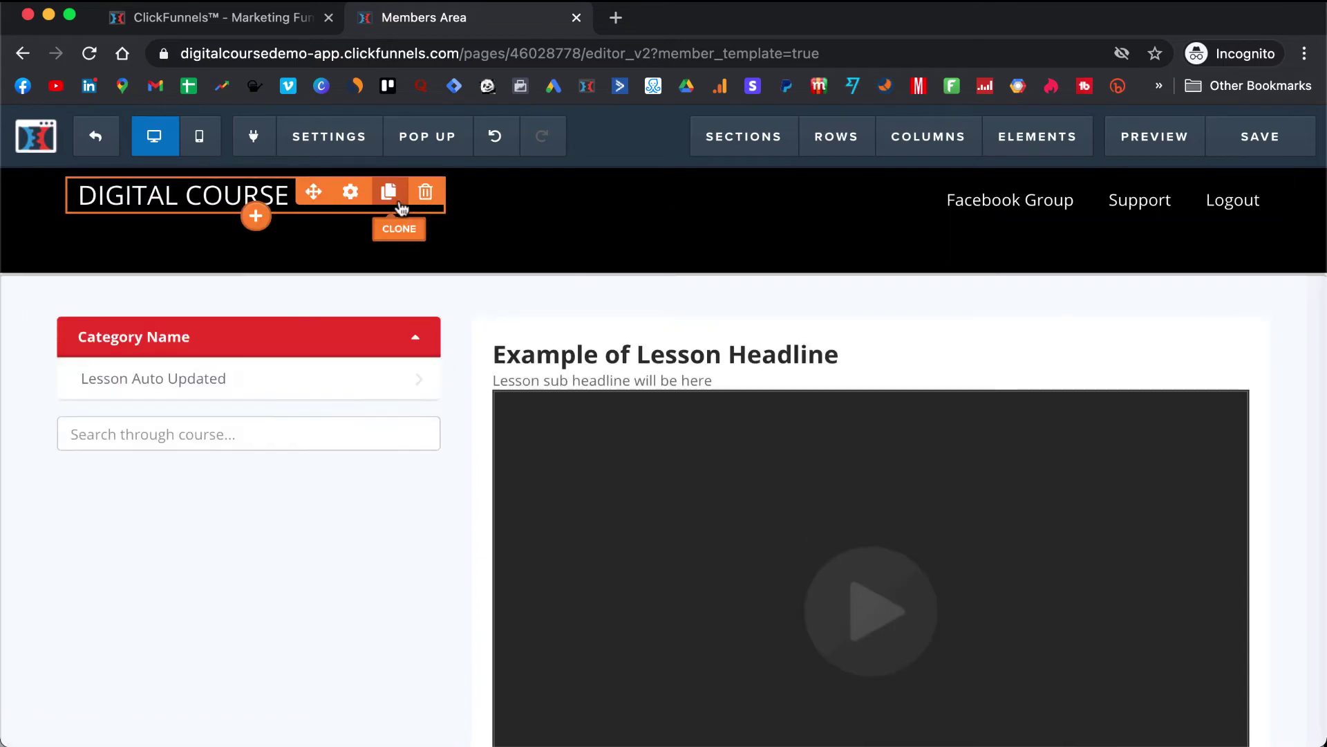
- Set the title headline's bold colour to red, turning TEMPLATE red
left_click(351, 194)
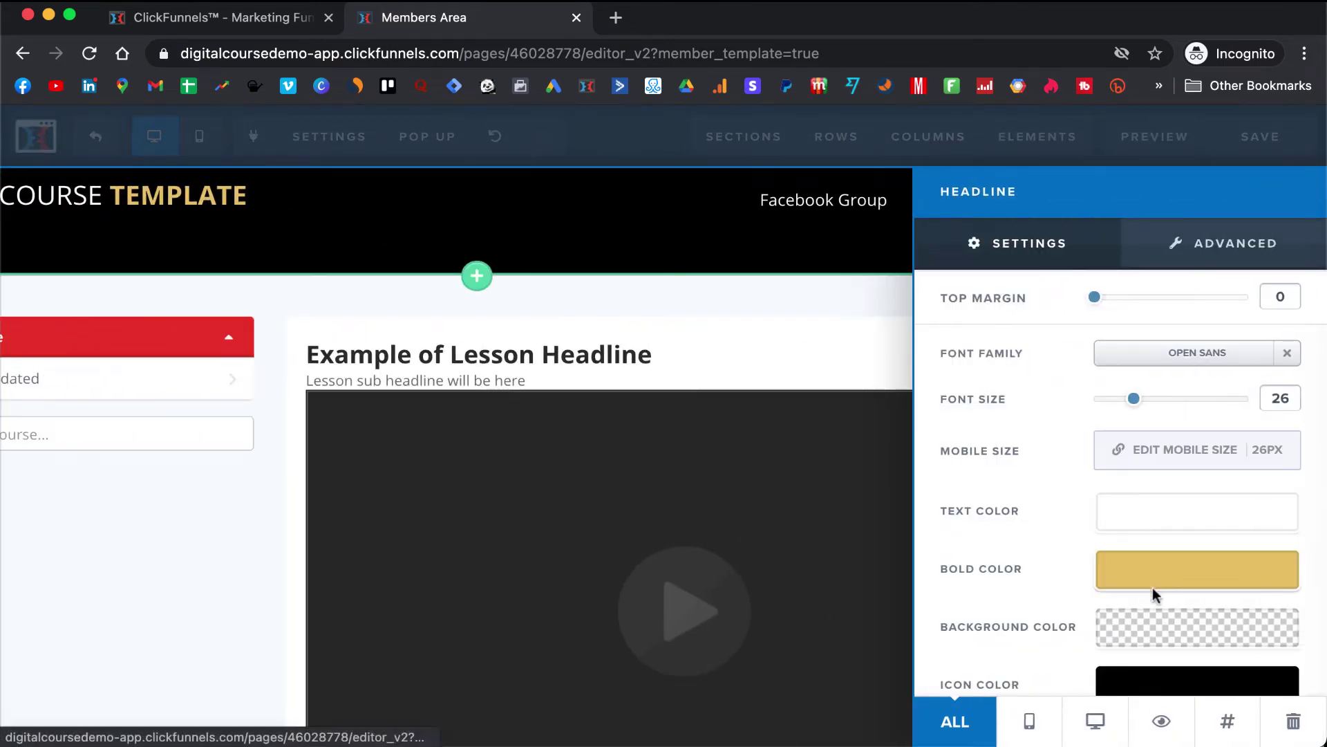
left_click(1154, 589)
left_click(972, 377)
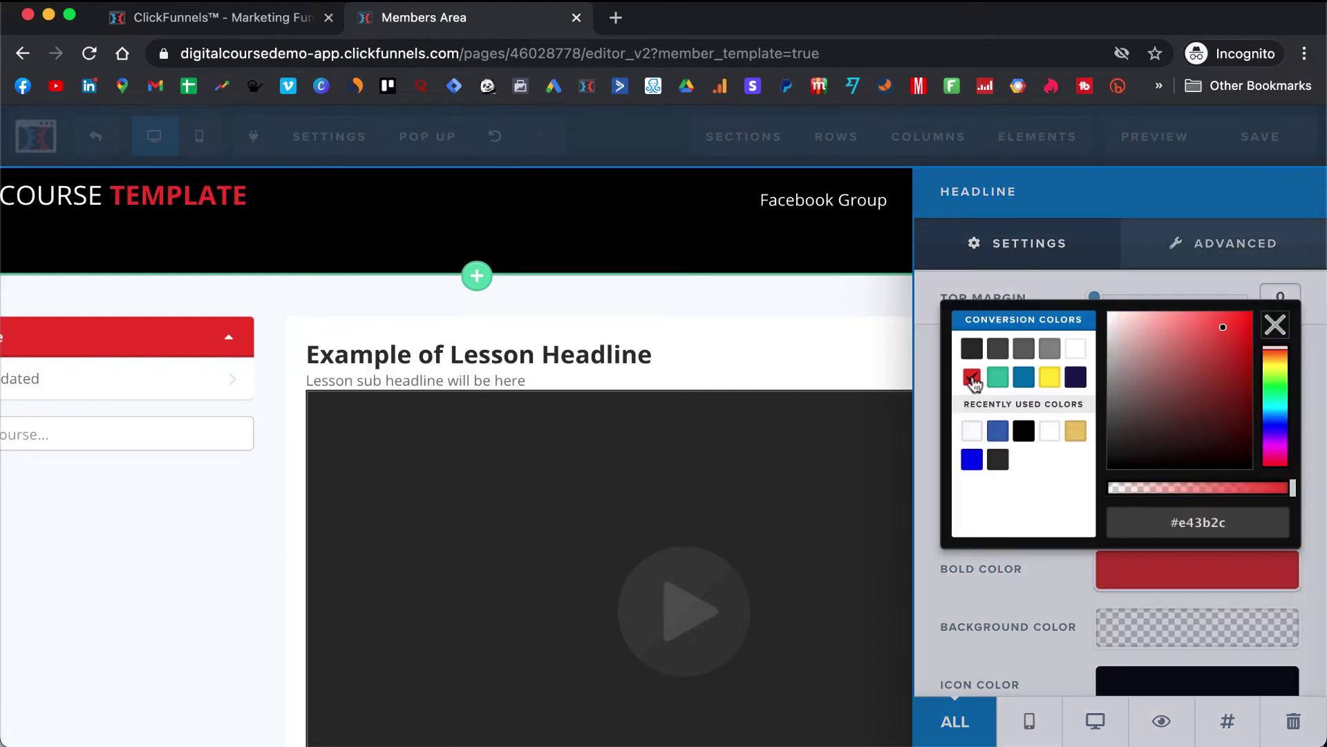
left_click(616, 308)
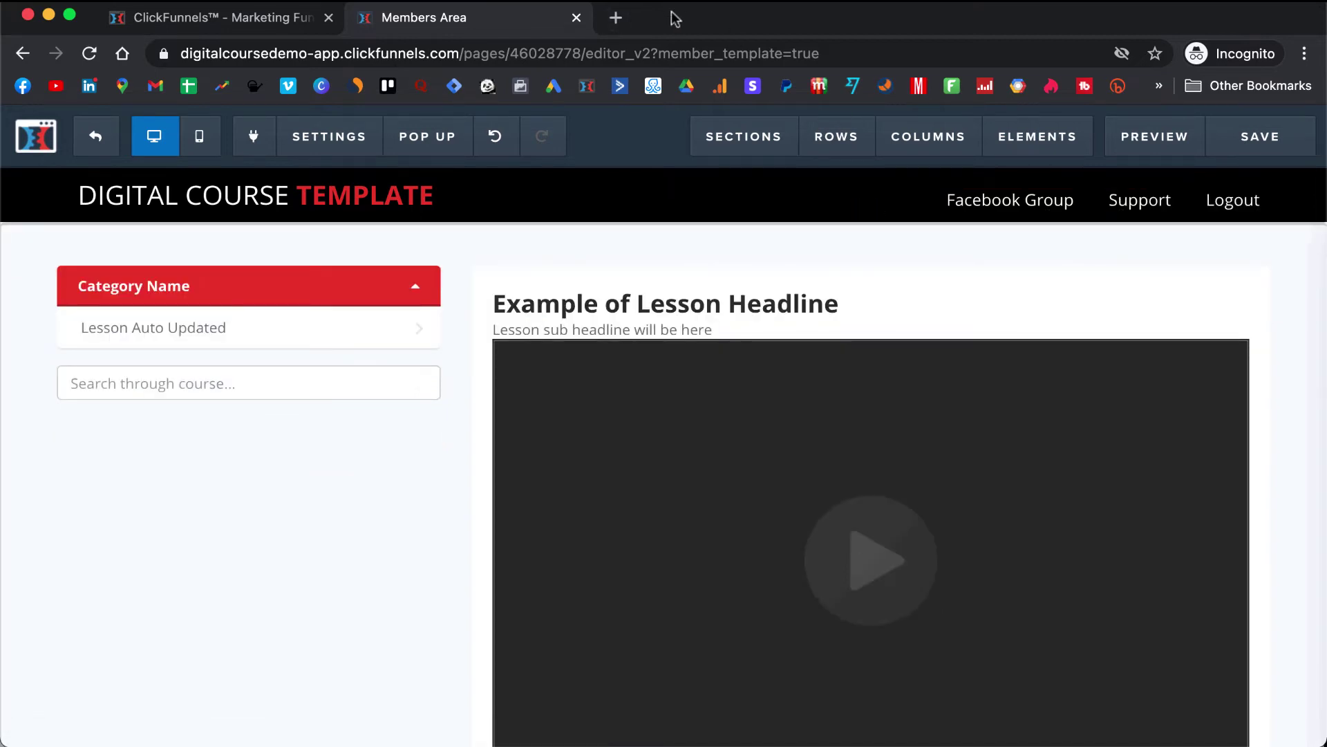
left_click_drag(675, 19, 692, 164)
- Copy the Build 6-Figure Digital Course Facebook group's URL from a new tab
left_click_drag(914, 88, 912, 22)
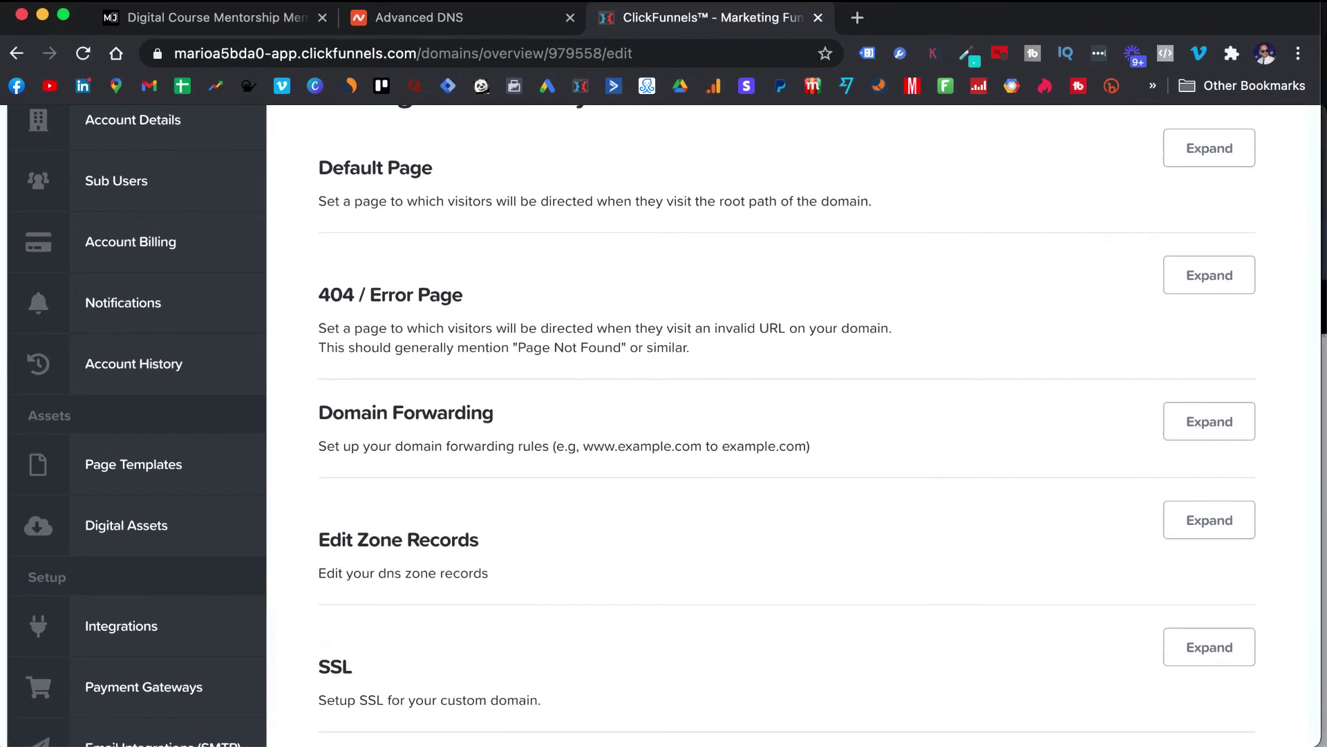
left_click(855, 17)
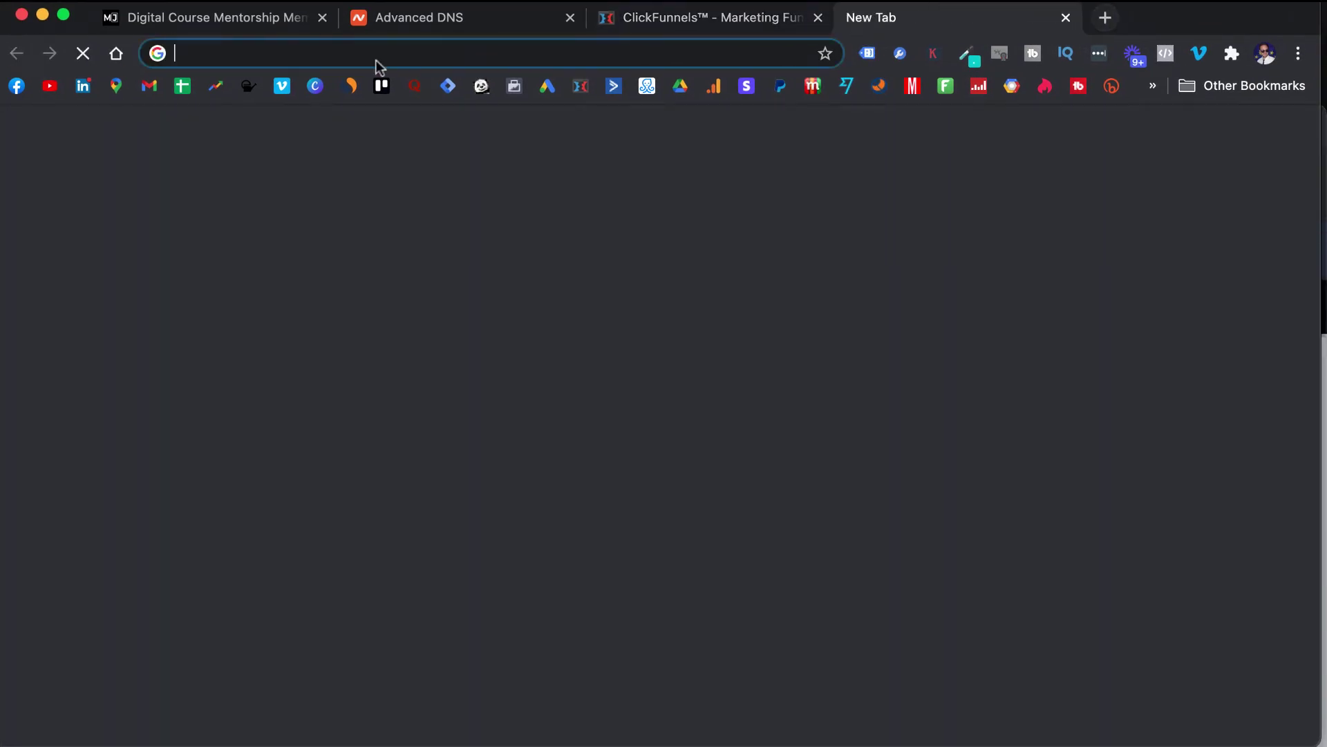
left_click(16, 86)
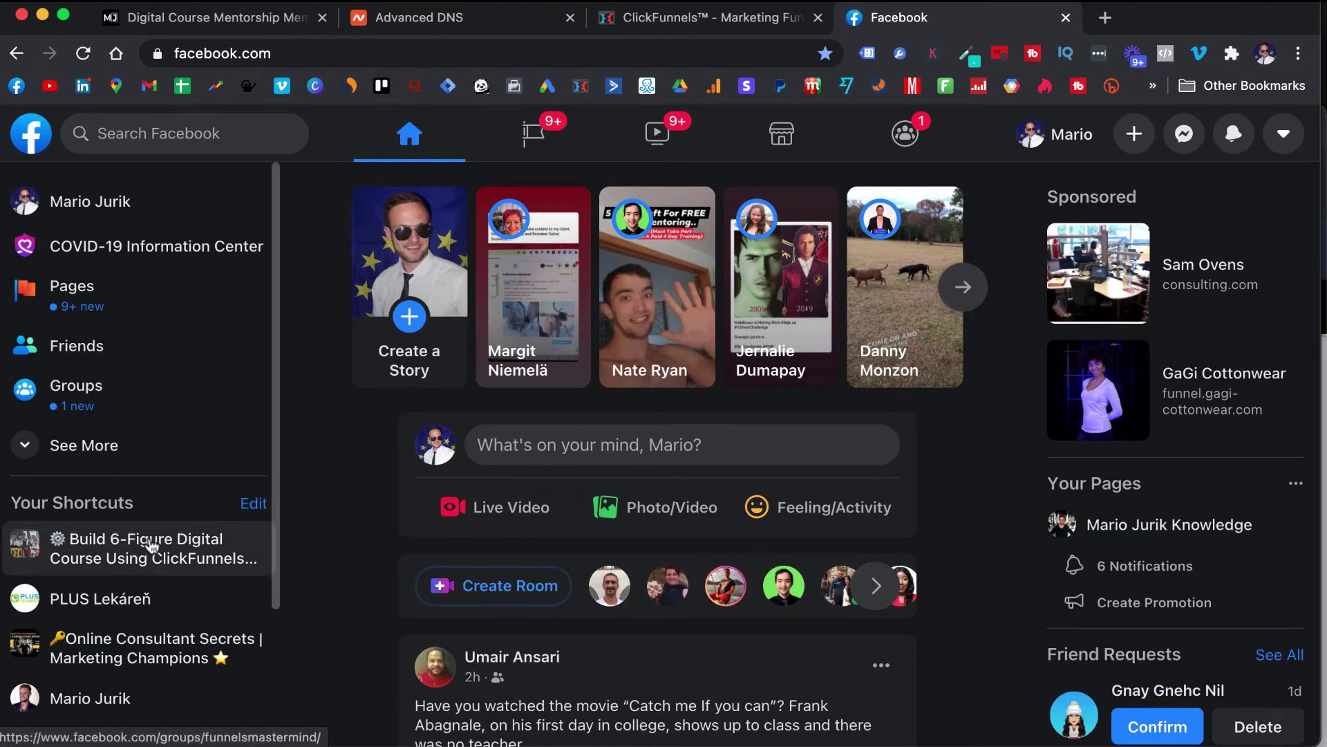
left_click(151, 546)
left_click(408, 48)
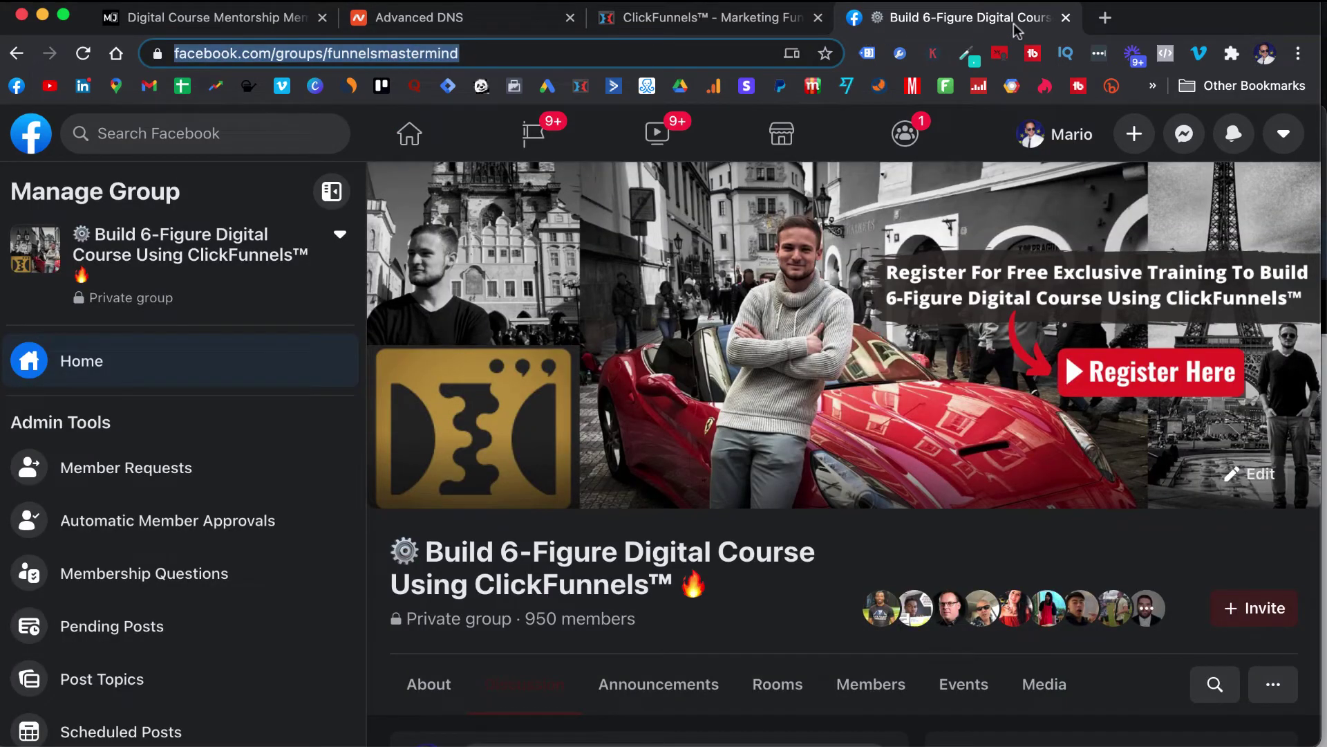
- Close the Facebook tab and bring the members area editor back to the front
left_click(1066, 18)
left_click_drag(1065, 18, 1052, 3)
left_click(1052, 114)
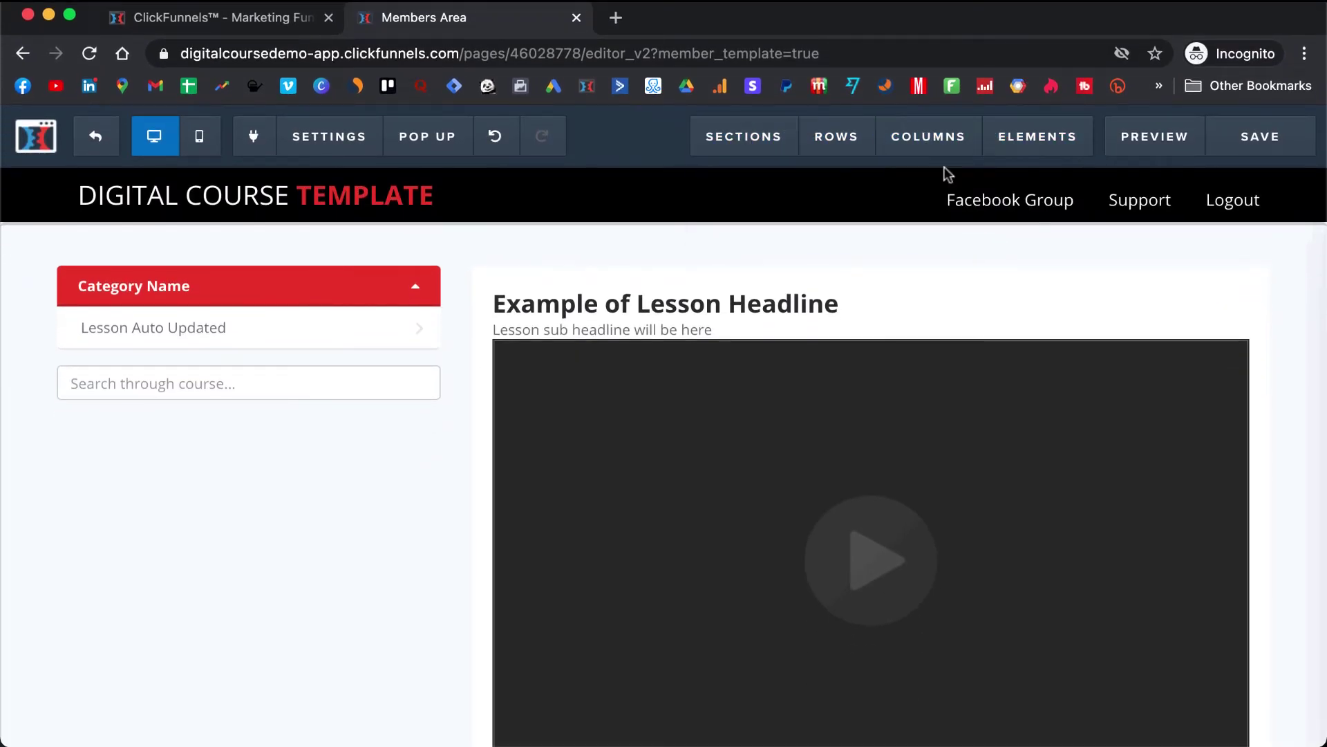
- Paste the Facebook group URL as the Facebook Group nav link's Link URL and save
mouse_move(1029, 201)
left_click(1165, 201)
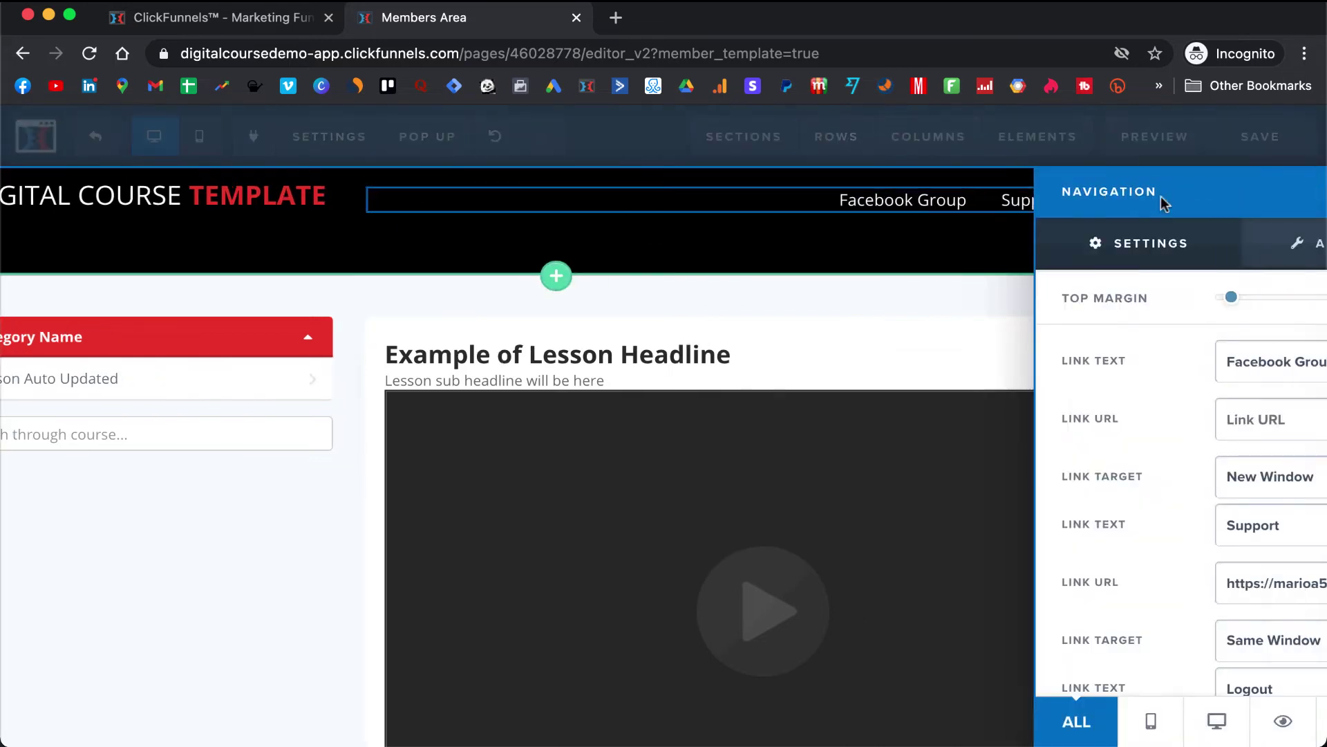
left_click(1184, 412)
type("#")
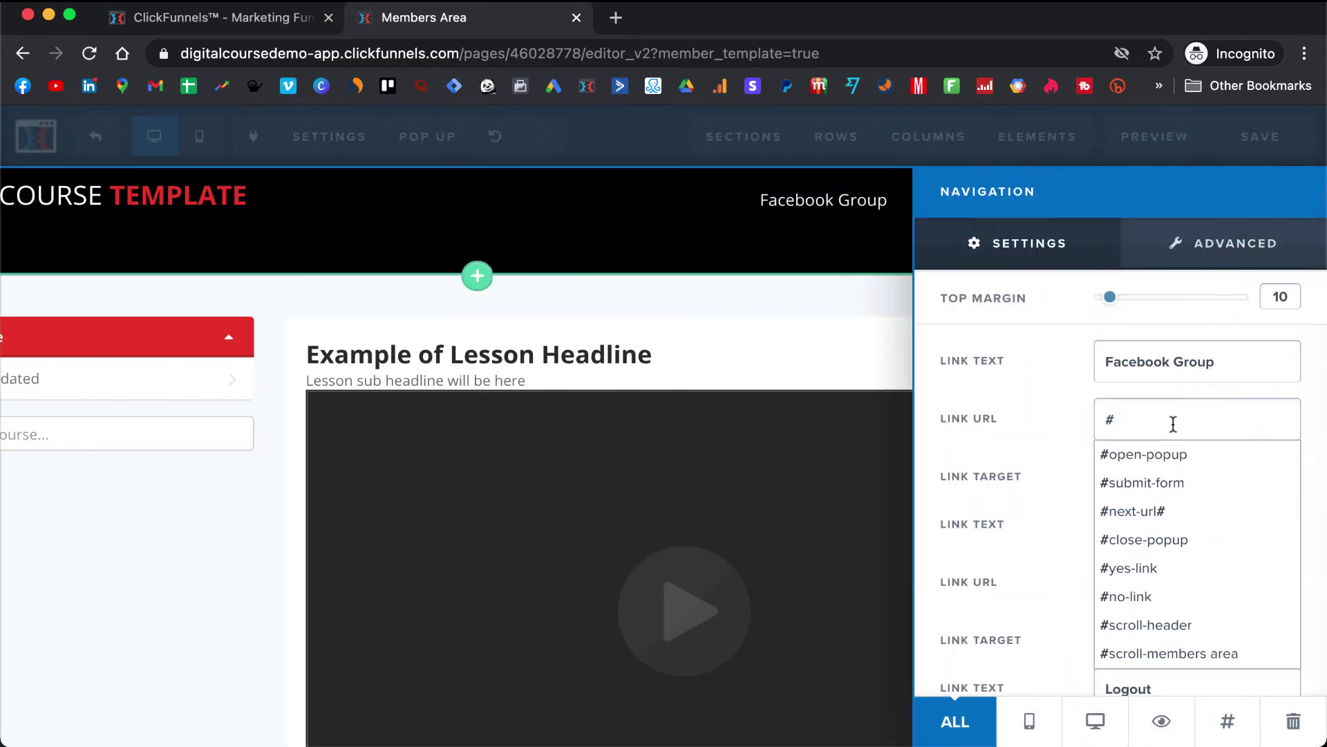
key("BackSpace")
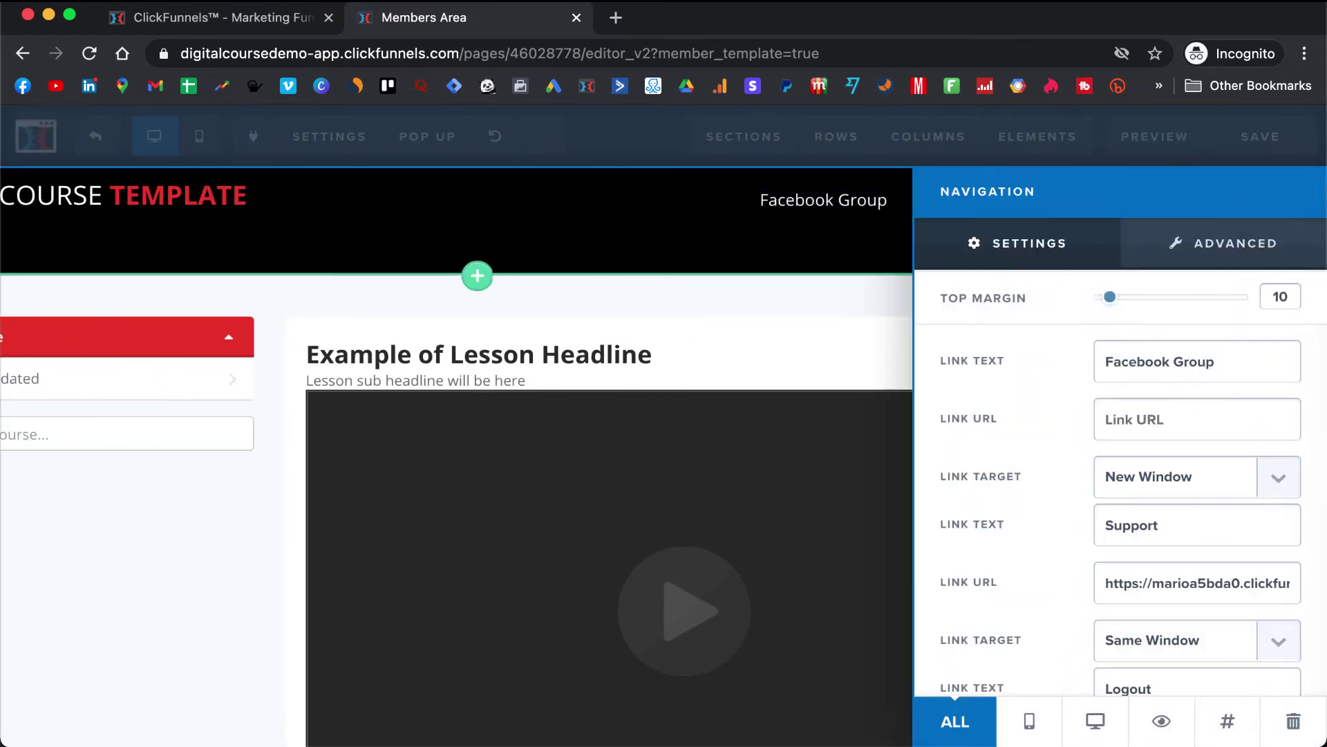
key("super+v")
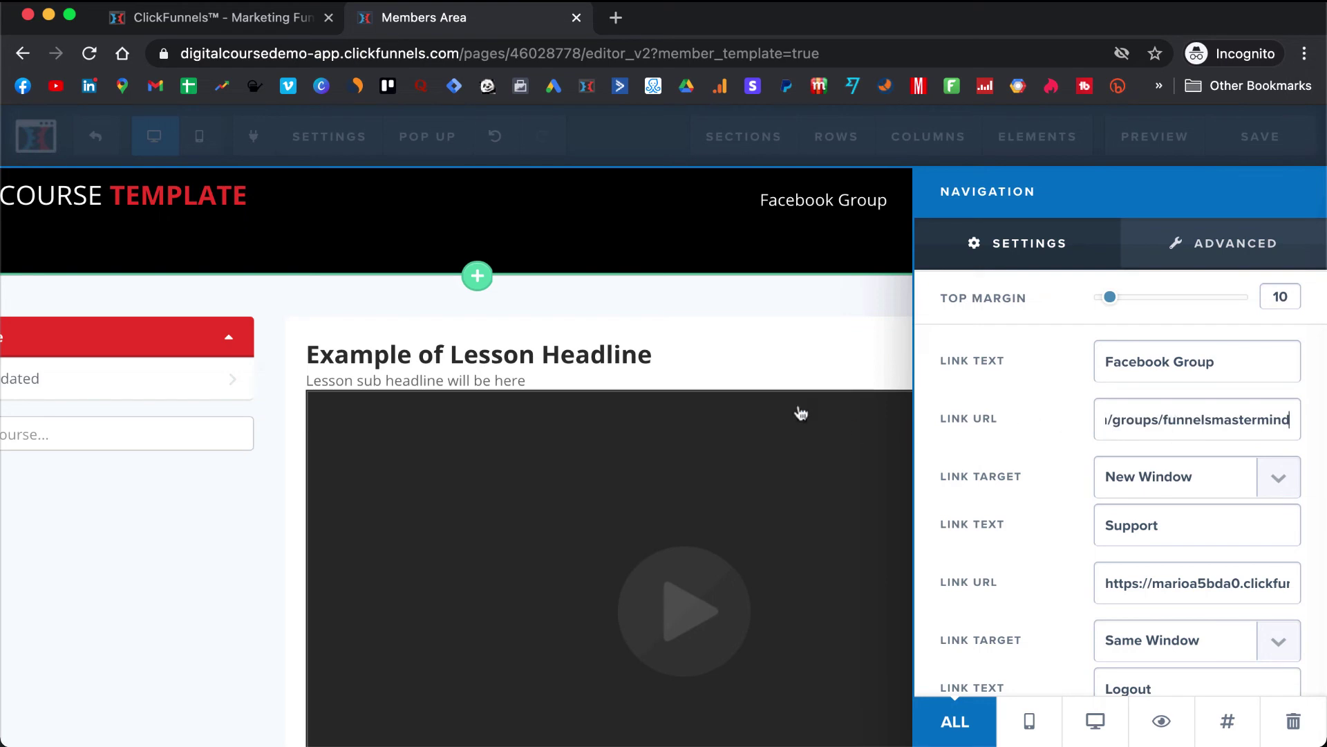
left_click(743, 396)
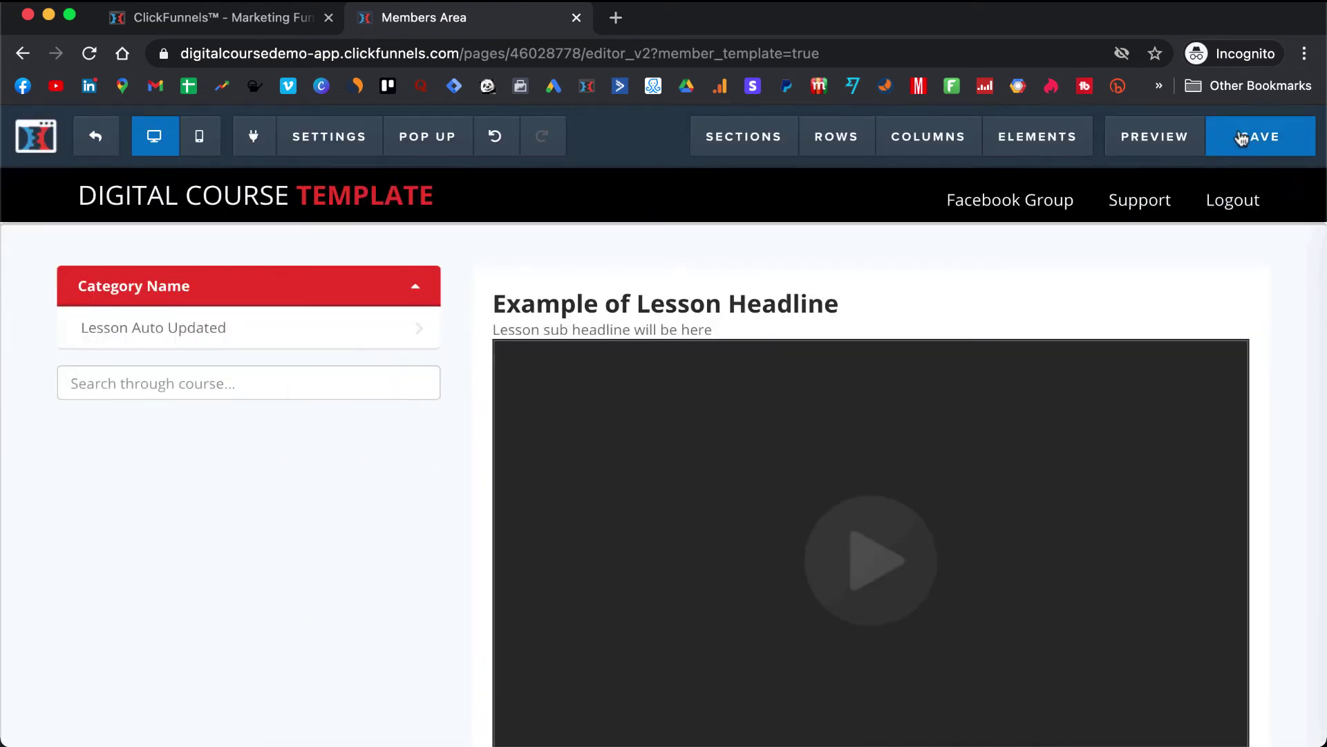
left_click(1274, 127)
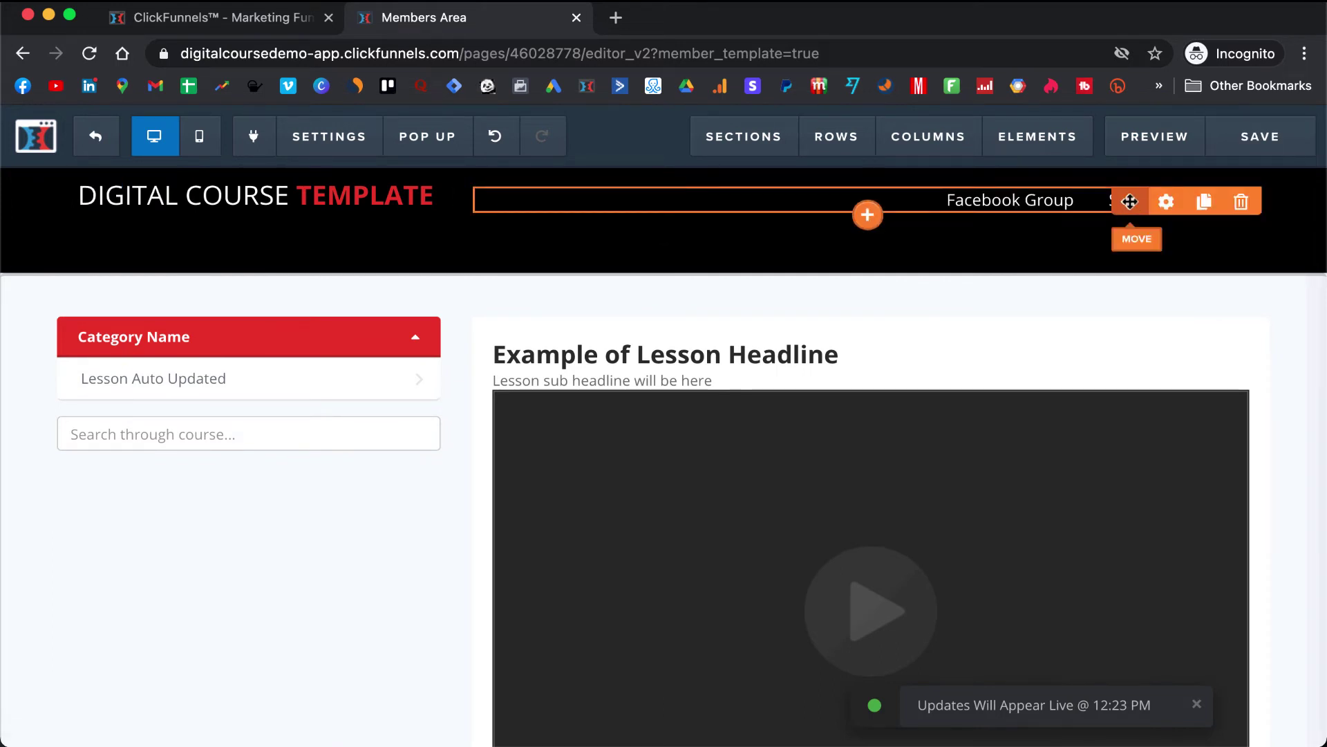
- Confirm the link's Link Target stays New Window and exit to the Members Area overview
left_click(1129, 201)
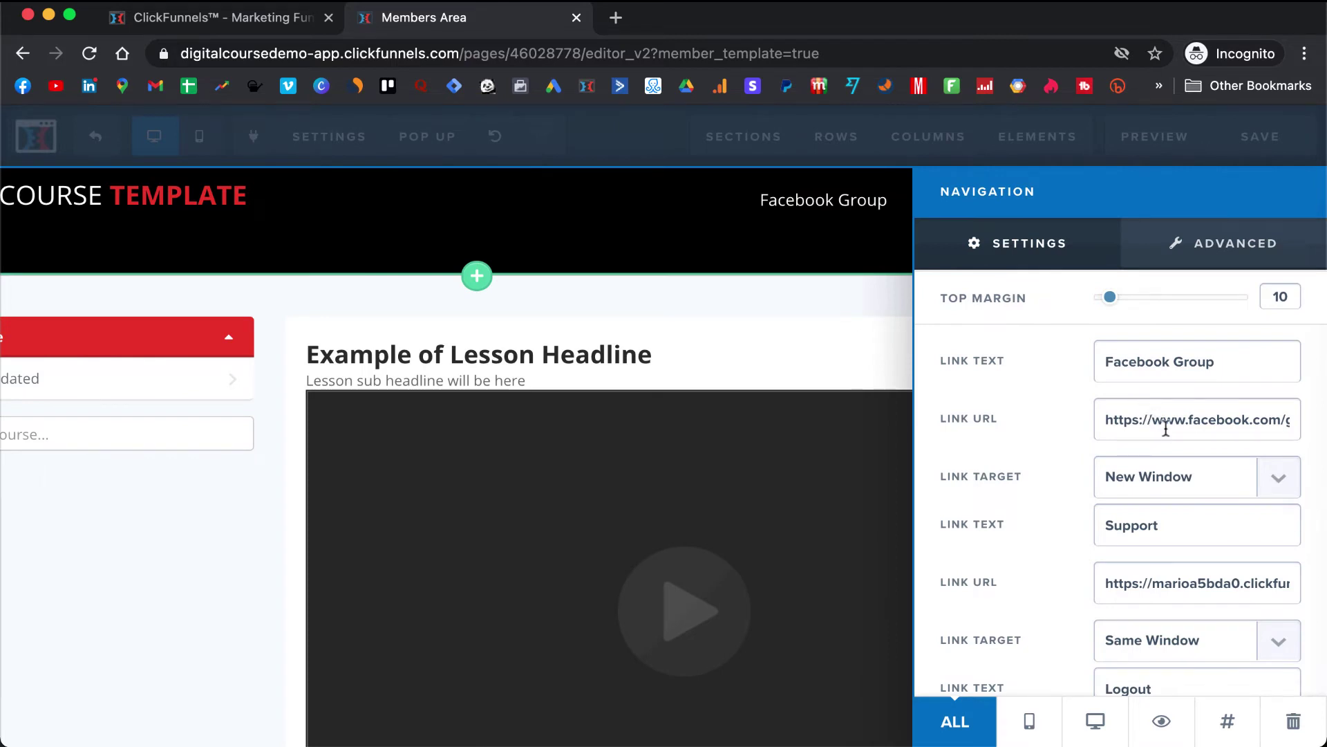
left_click(1278, 483)
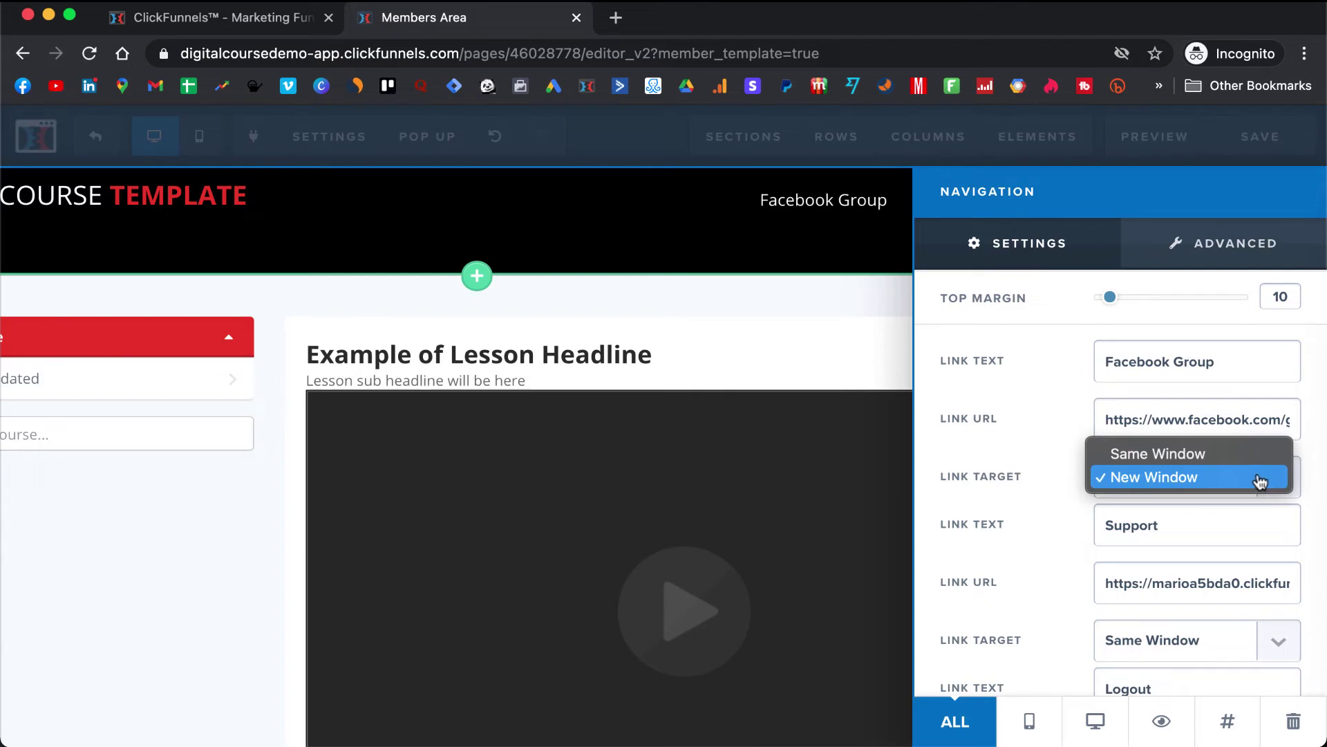
left_click(1259, 481)
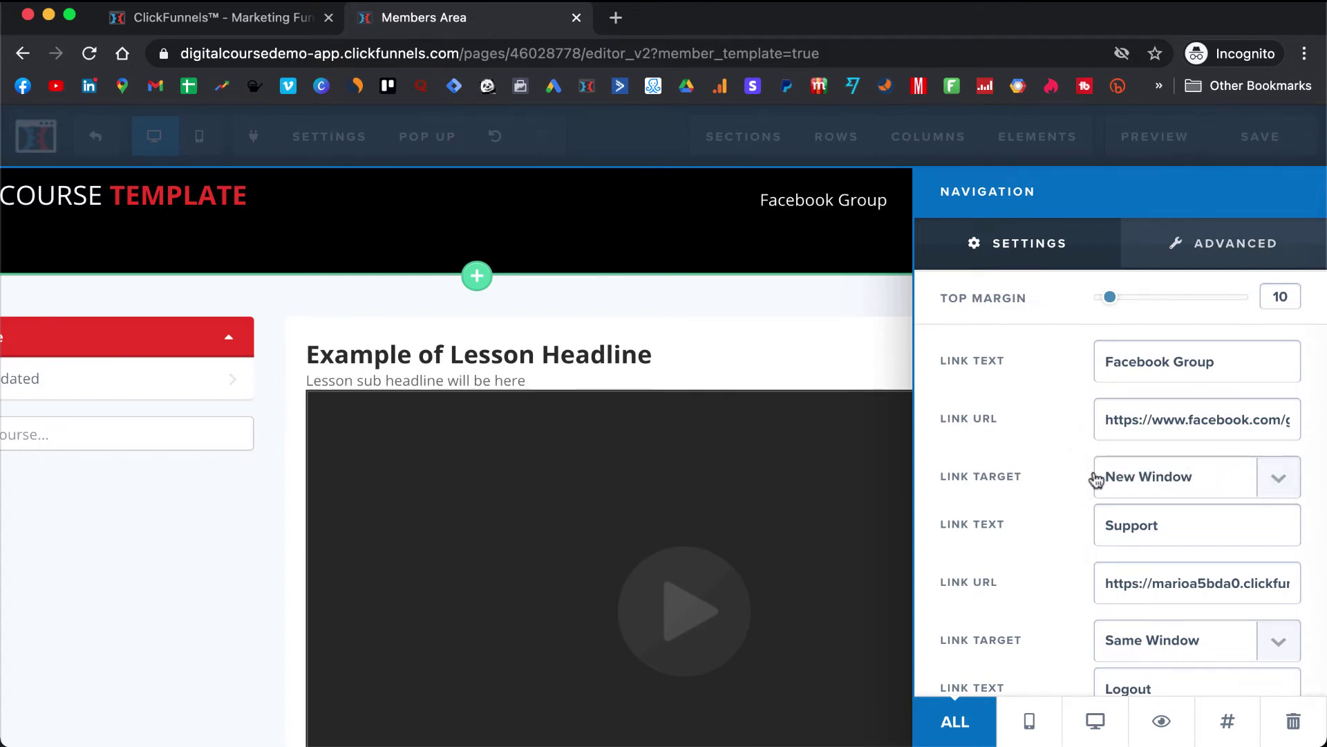
left_click(731, 451)
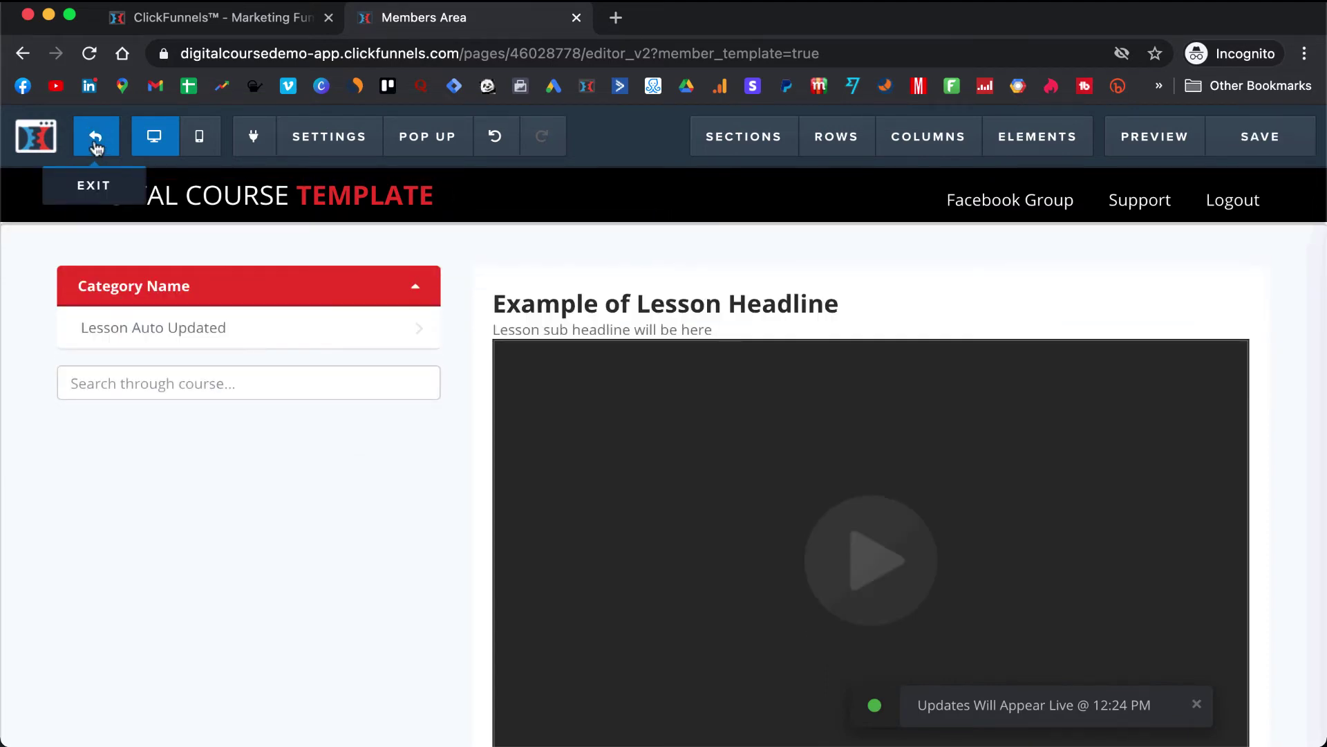
left_click(96, 145)
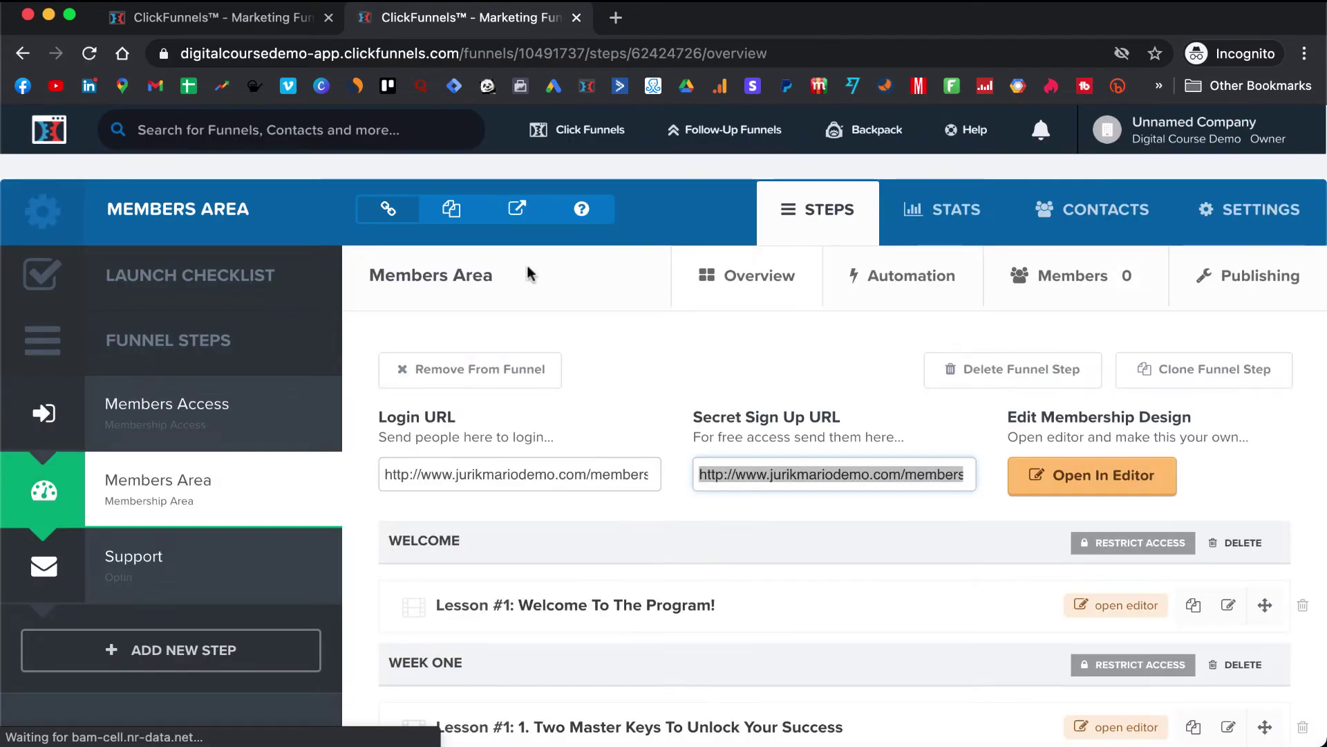
- Open Lesson #1: Welcome To The Program! in the editor from the lesson list
scroll(527, 266, "down", 5)
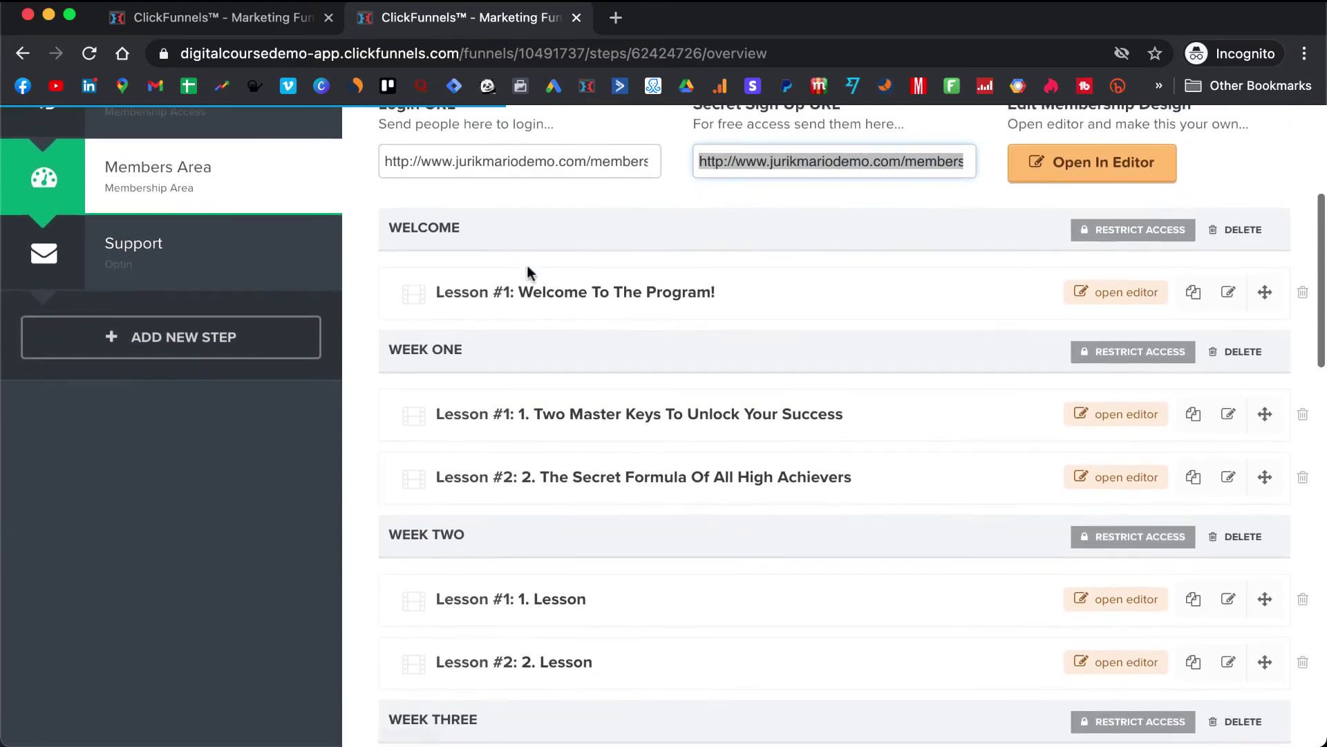
scroll(527, 270, "down", 1)
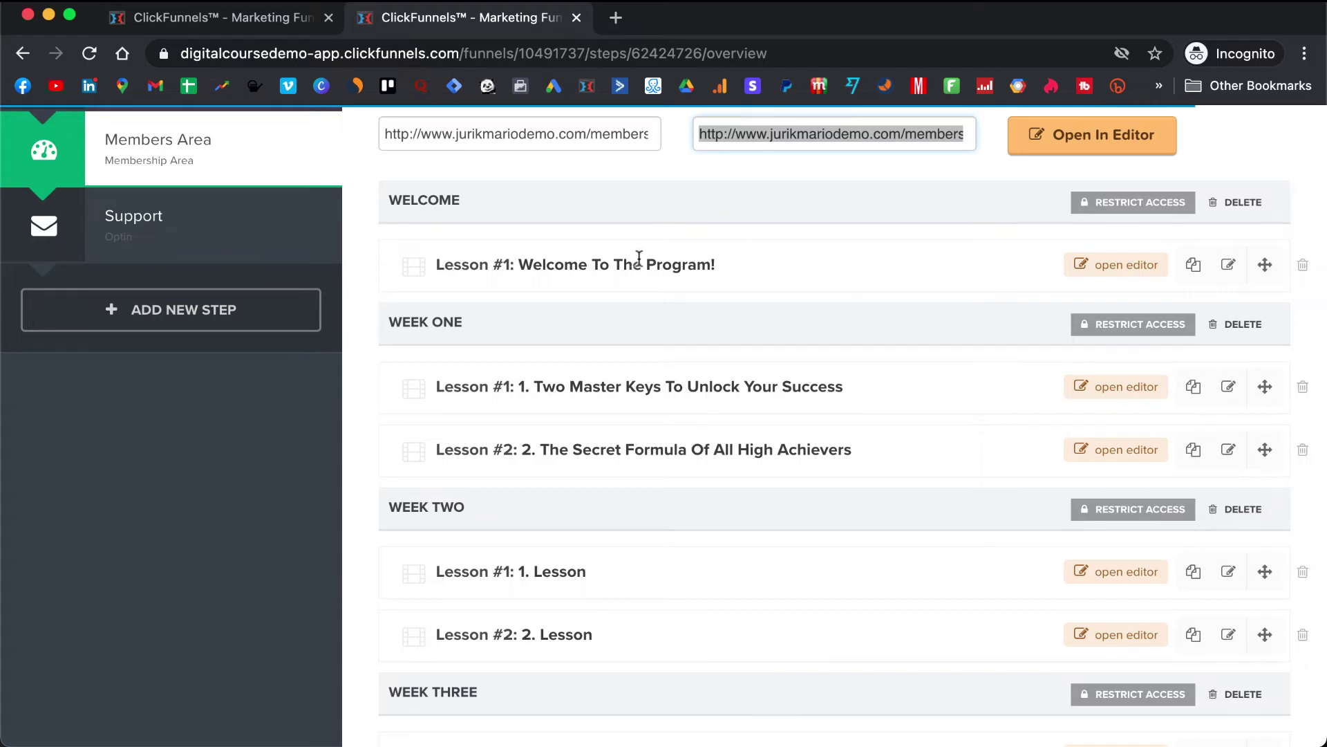
left_click(1127, 266)
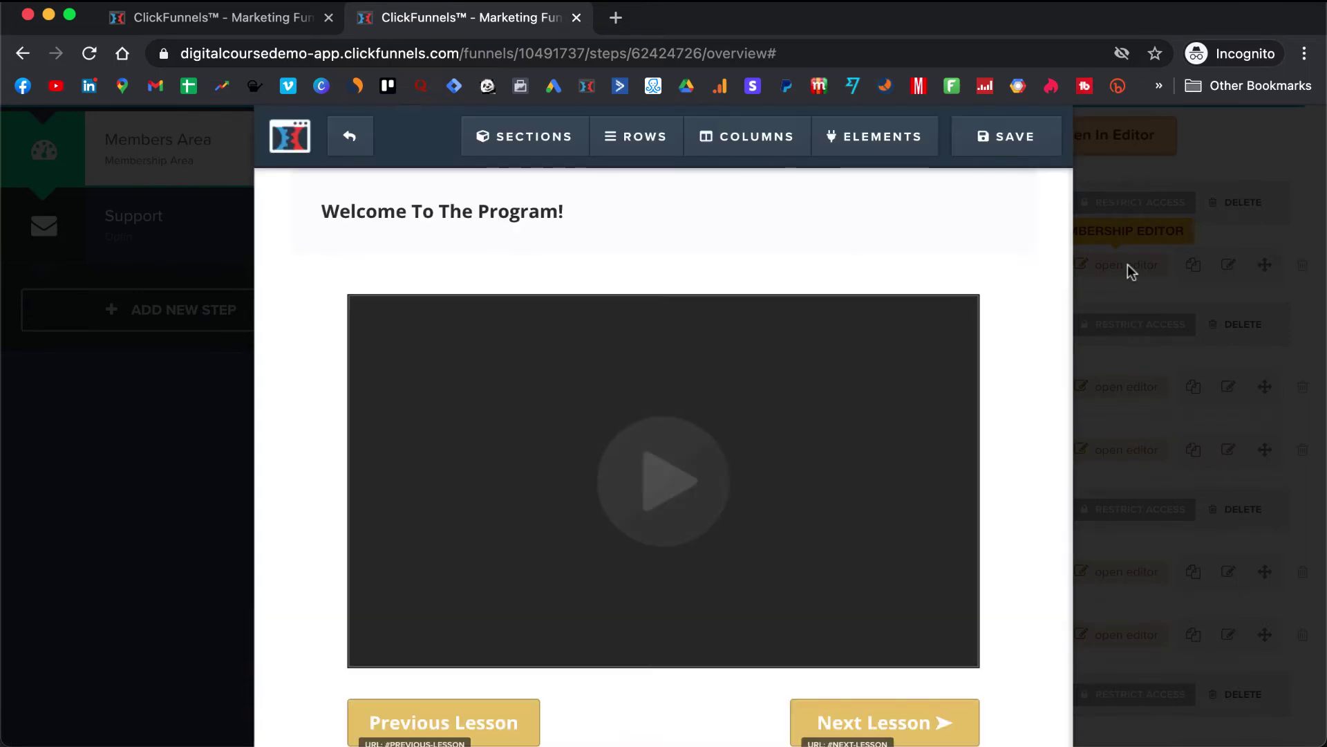
- Set the Previous Lesson button's BG Color to the red conversion swatch
scroll(758, 398, "down", 5)
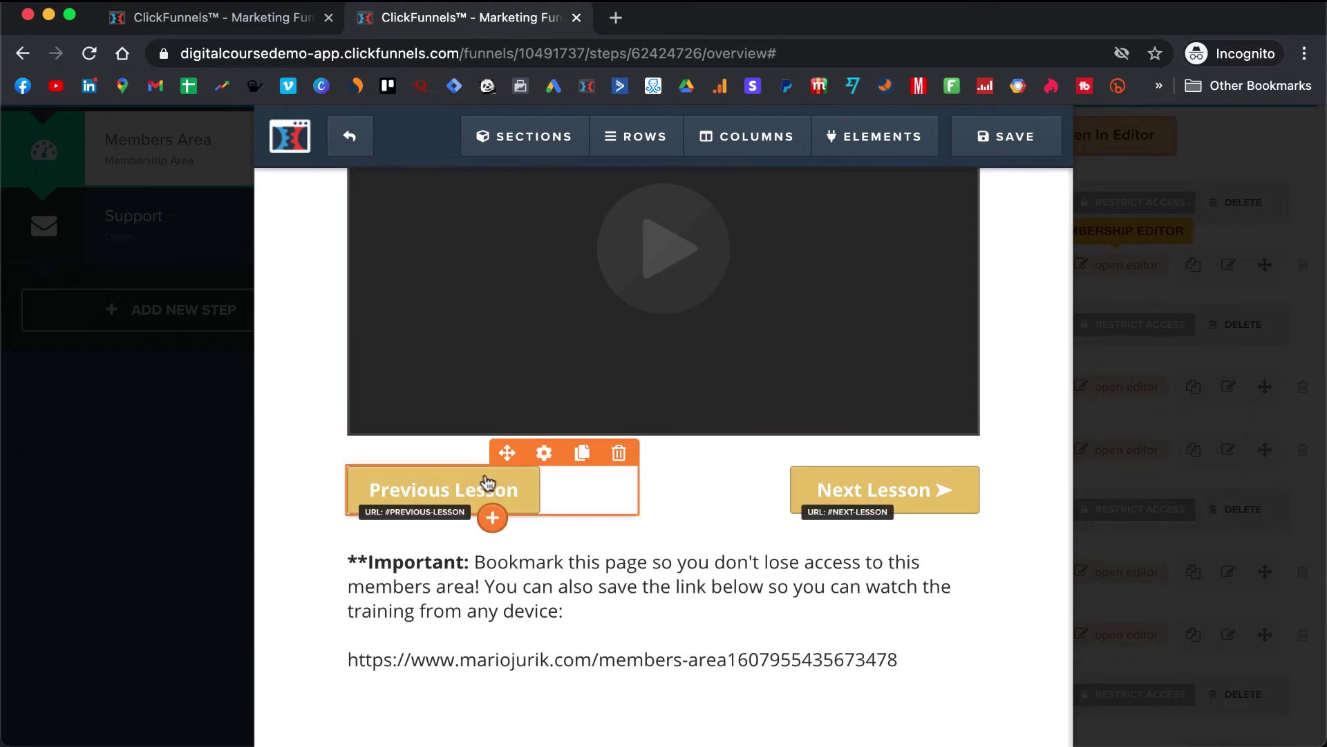
left_click(545, 450)
scroll(932, 438, "down", 4)
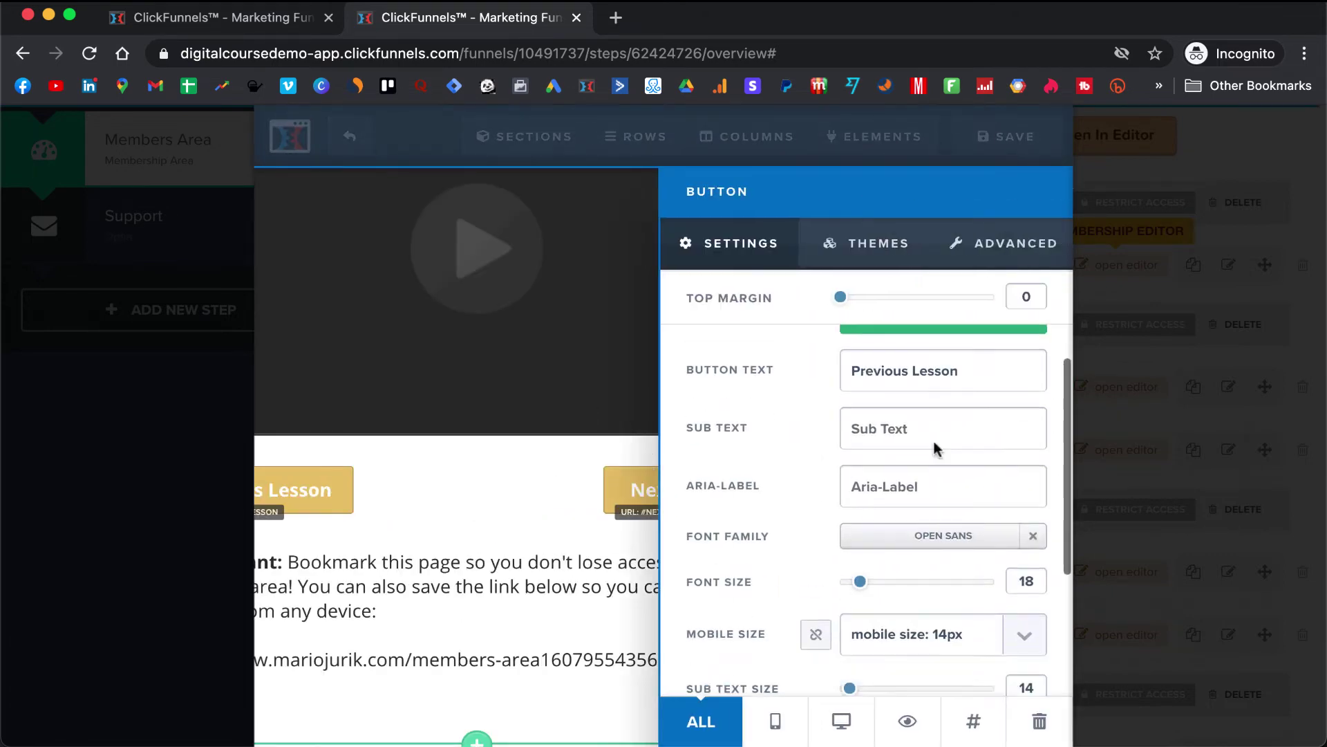
left_click(914, 660)
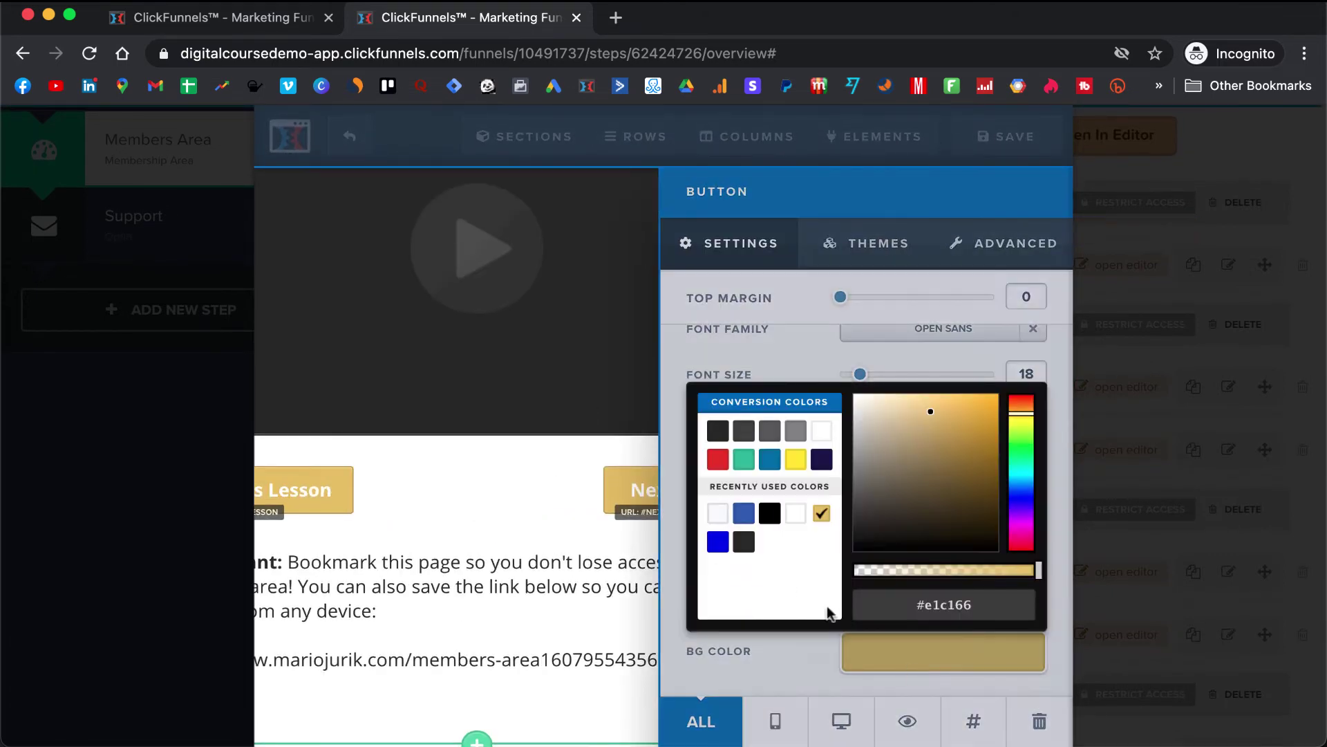
left_click(554, 424)
- Set the Next Lesson button's BG Color to the red conversion swatch
left_click(833, 497)
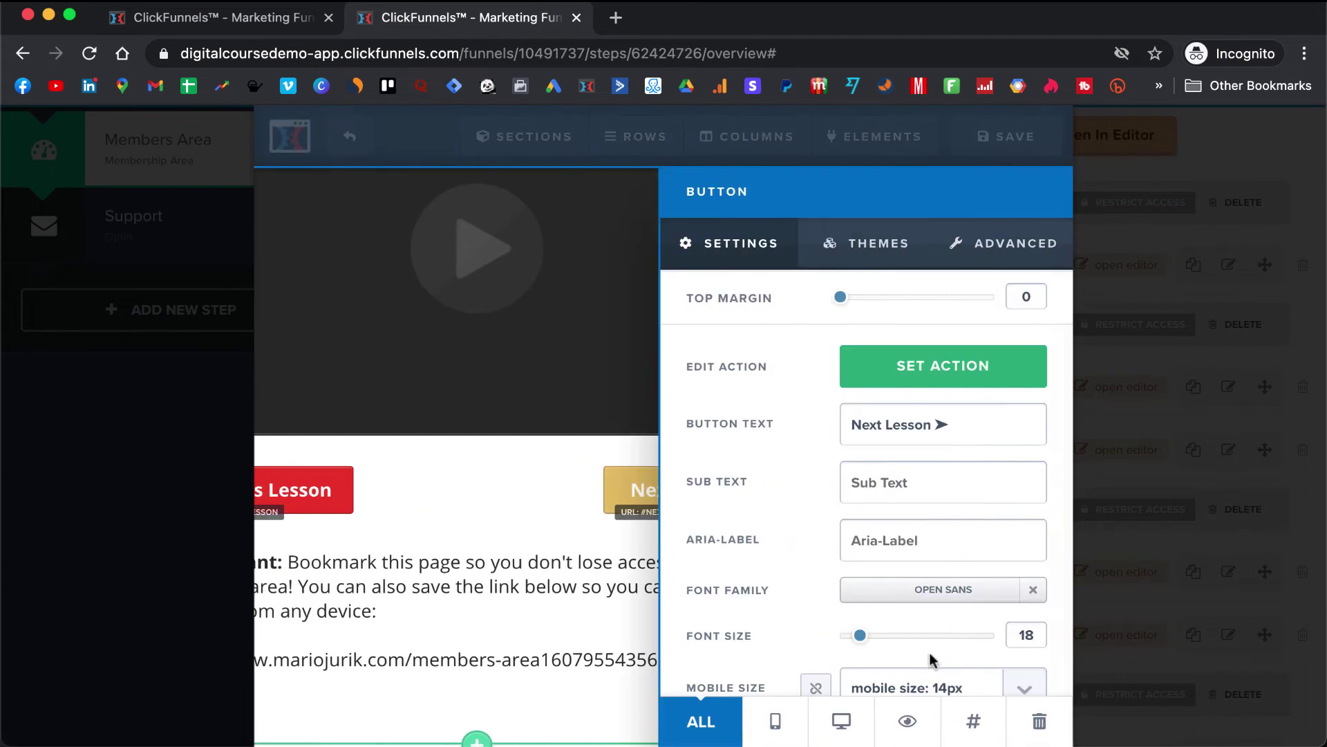
scroll(929, 653, "down", 4)
left_click(927, 640)
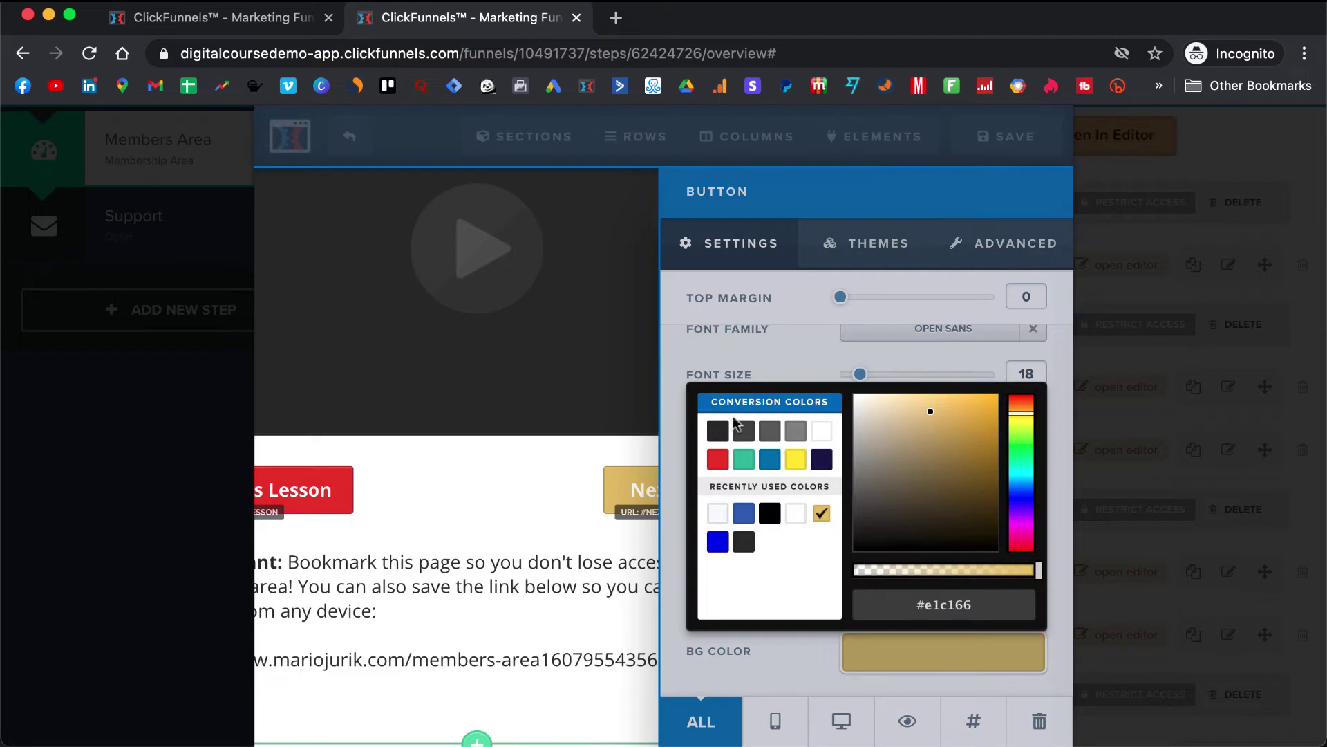
left_click(718, 459)
left_click(439, 489)
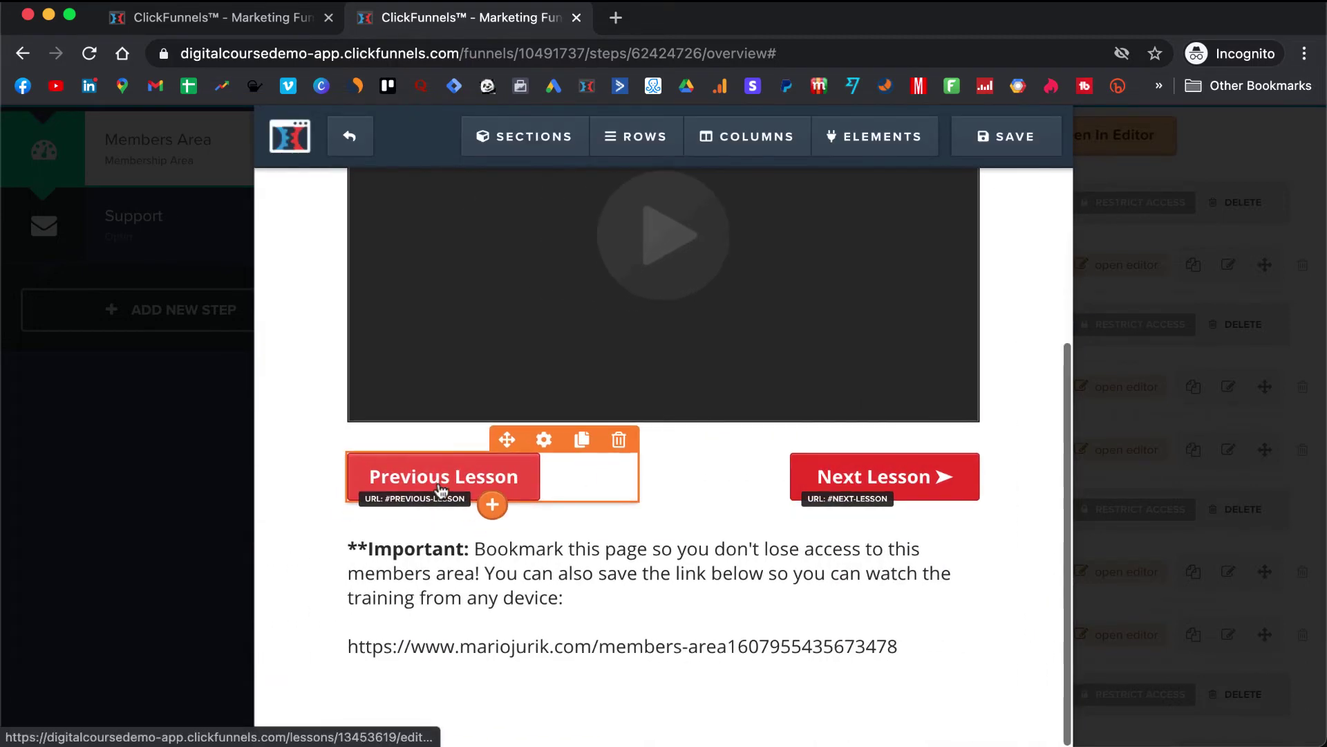
left_click(633, 561)
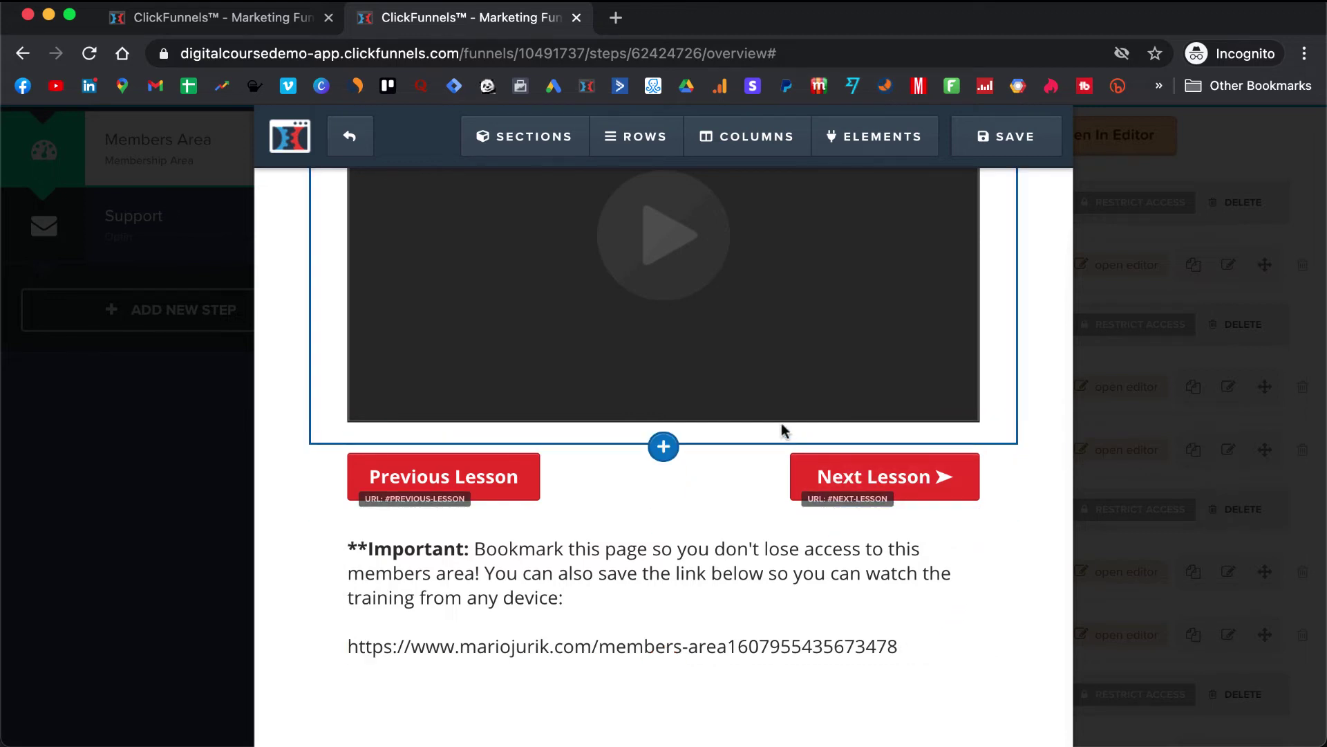
- Save the welcome lesson page with its red buttons and exit to the Members Area step
scroll(764, 459, "up", 3)
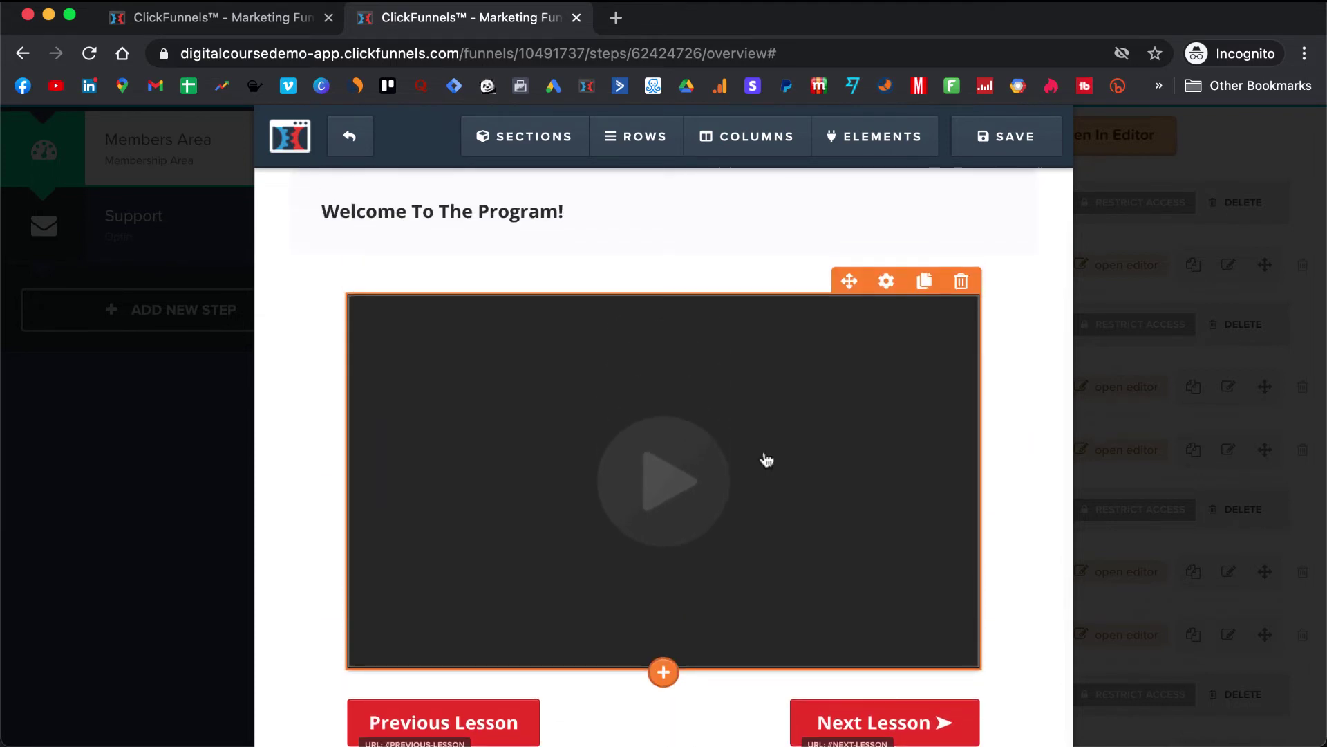
scroll(766, 459, "down", 2)
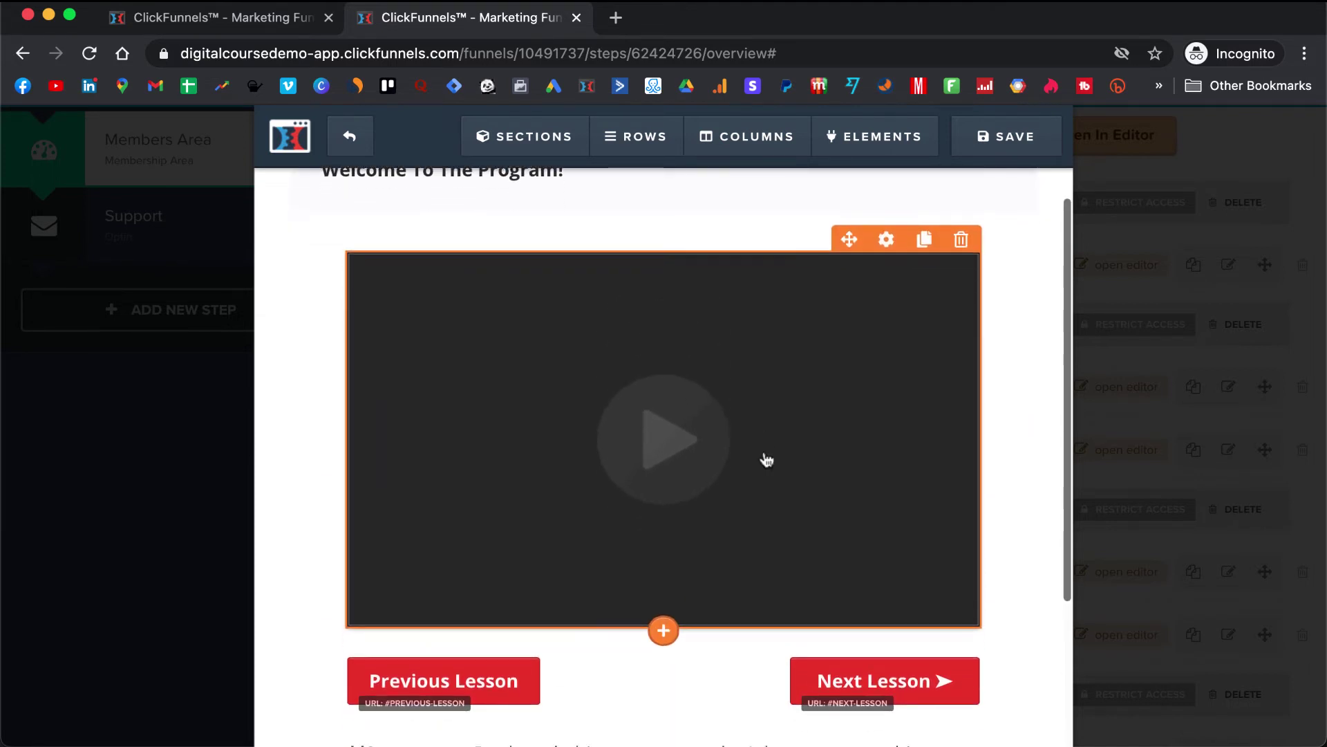
scroll(766, 459, "up", 2)
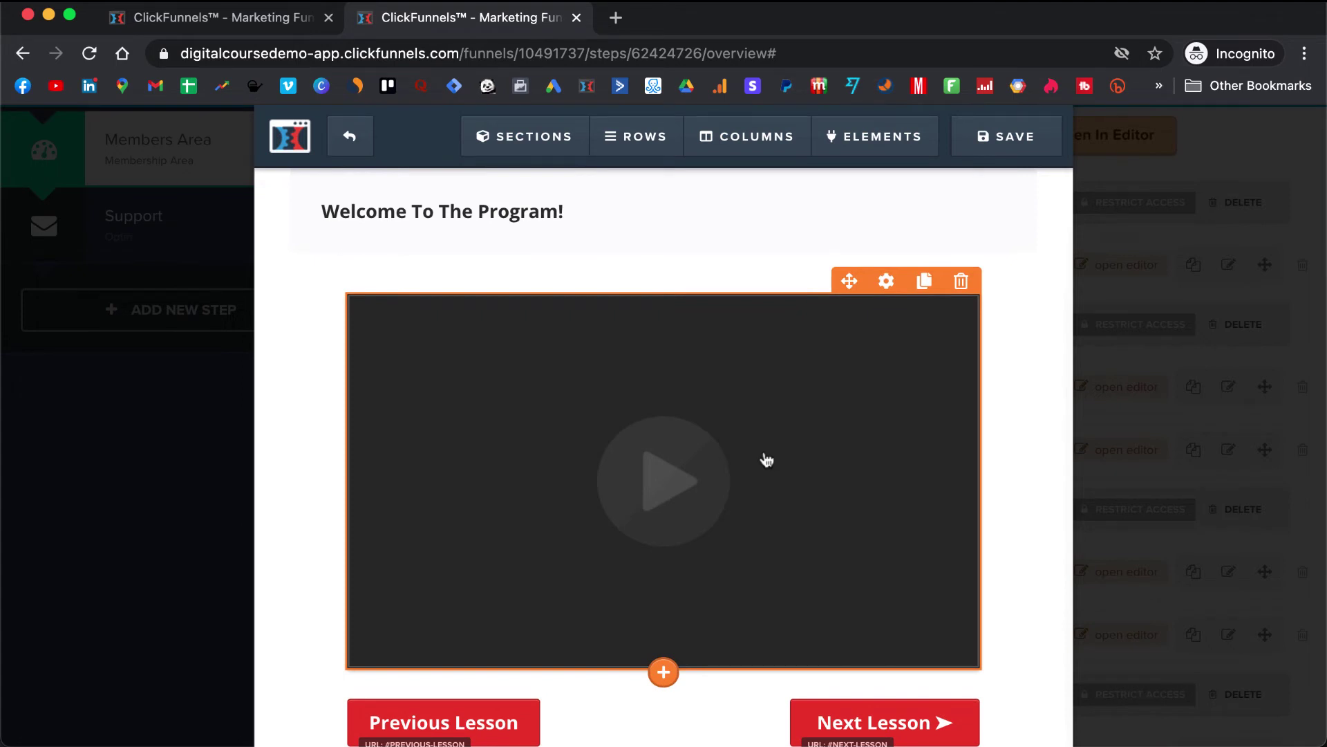
scroll(766, 459, "down", 5)
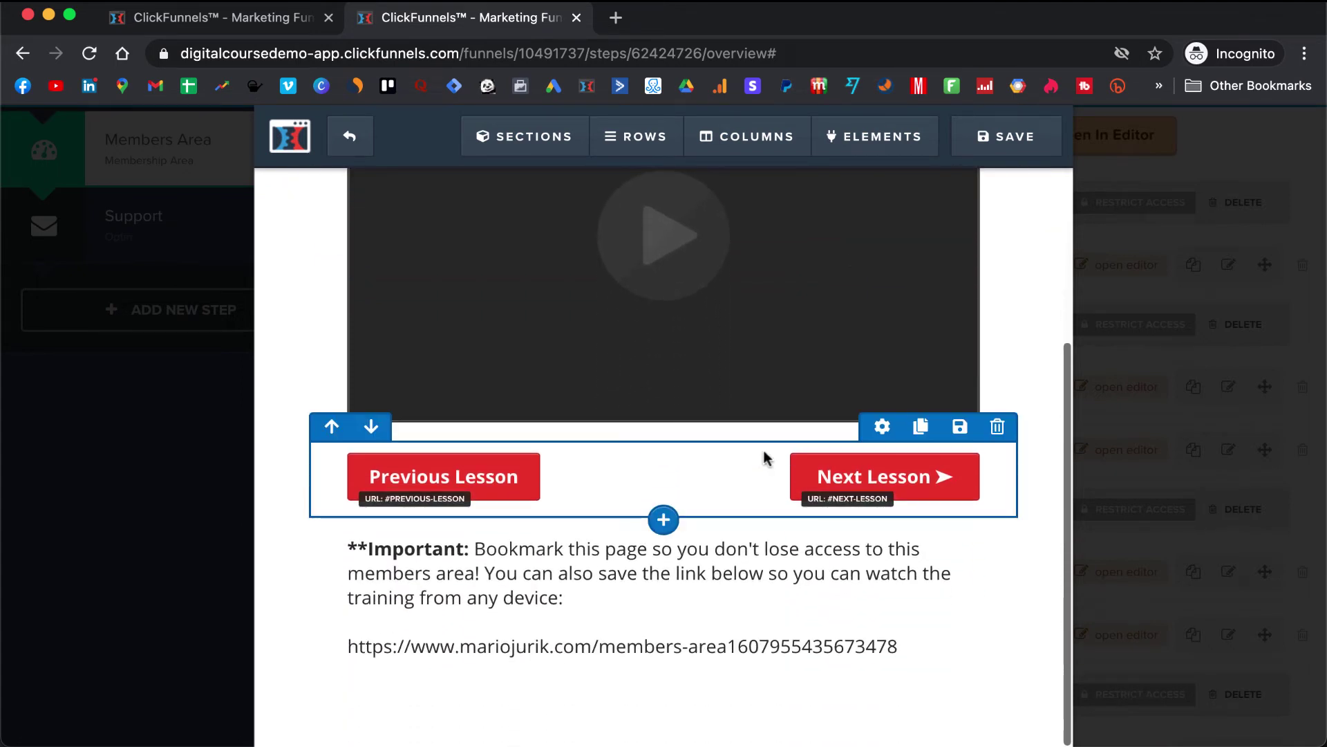
scroll(816, 610, "up", 2)
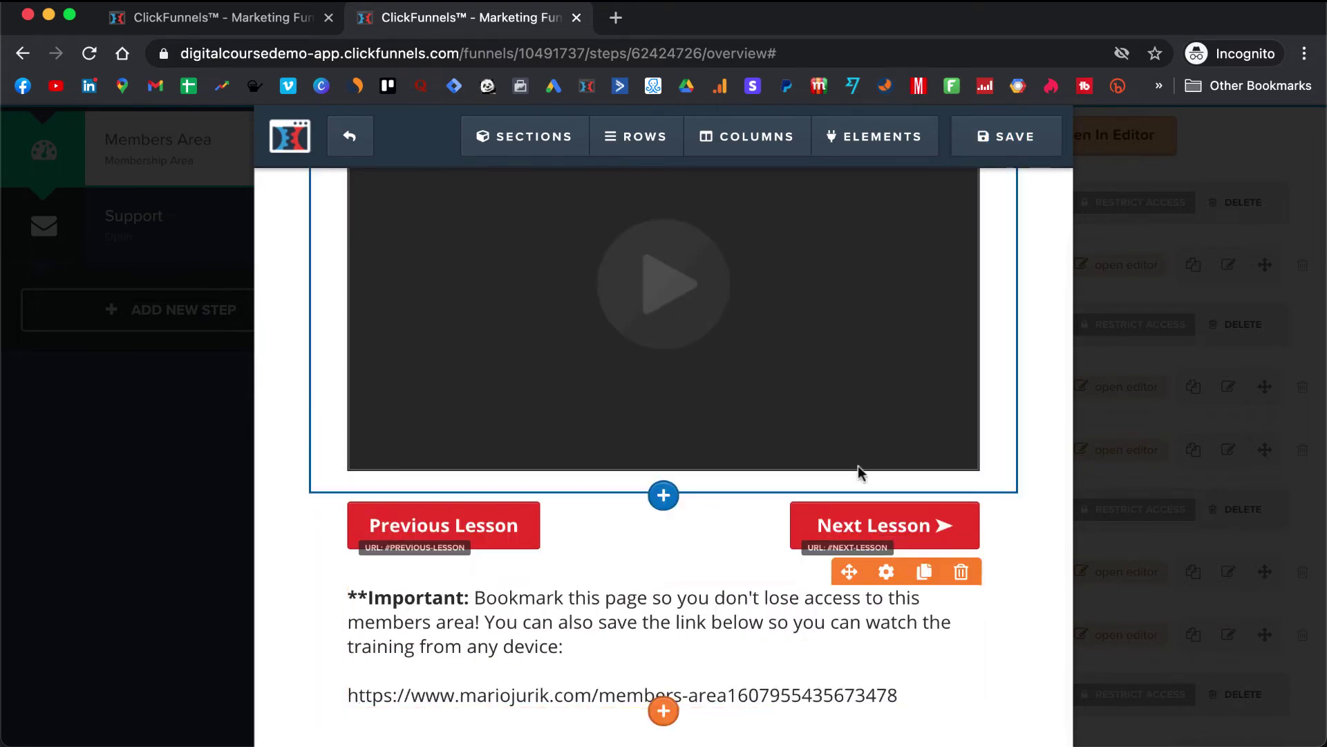
left_click(1003, 143)
mouse_move(860, 164)
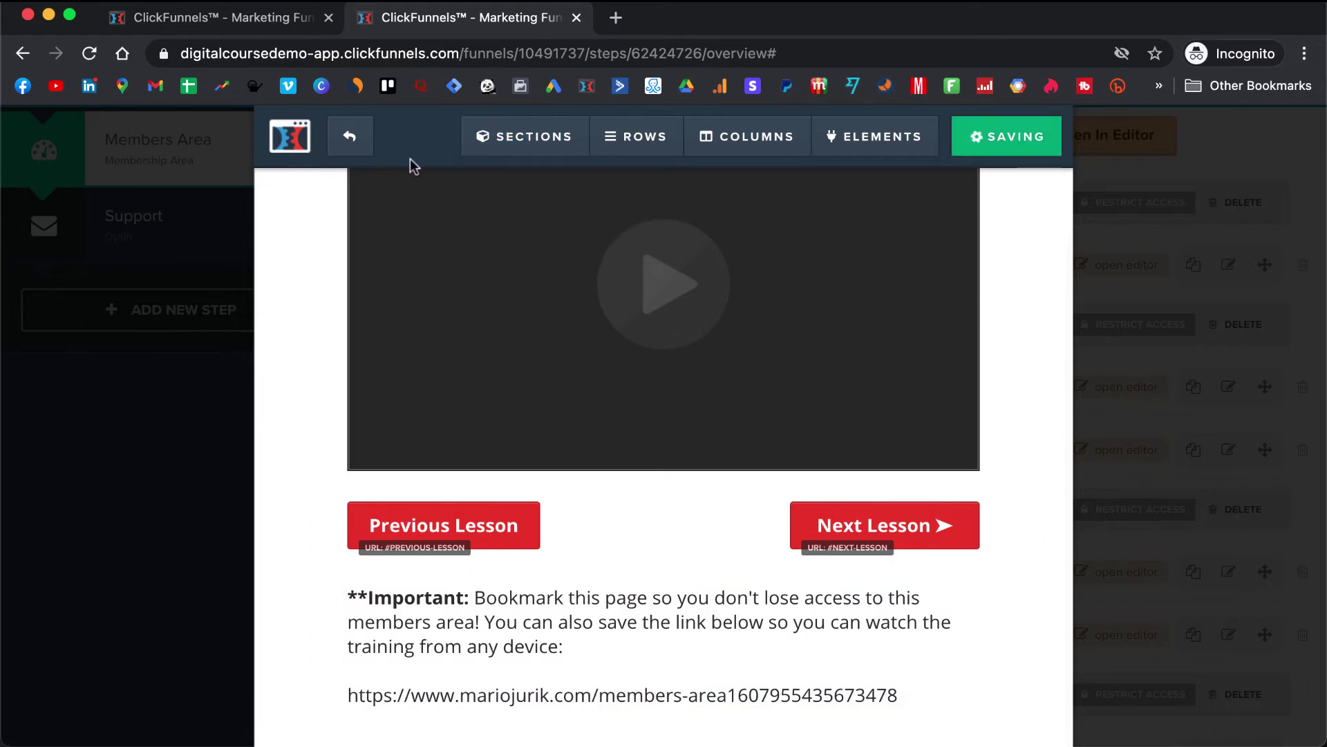
left_click(351, 138)
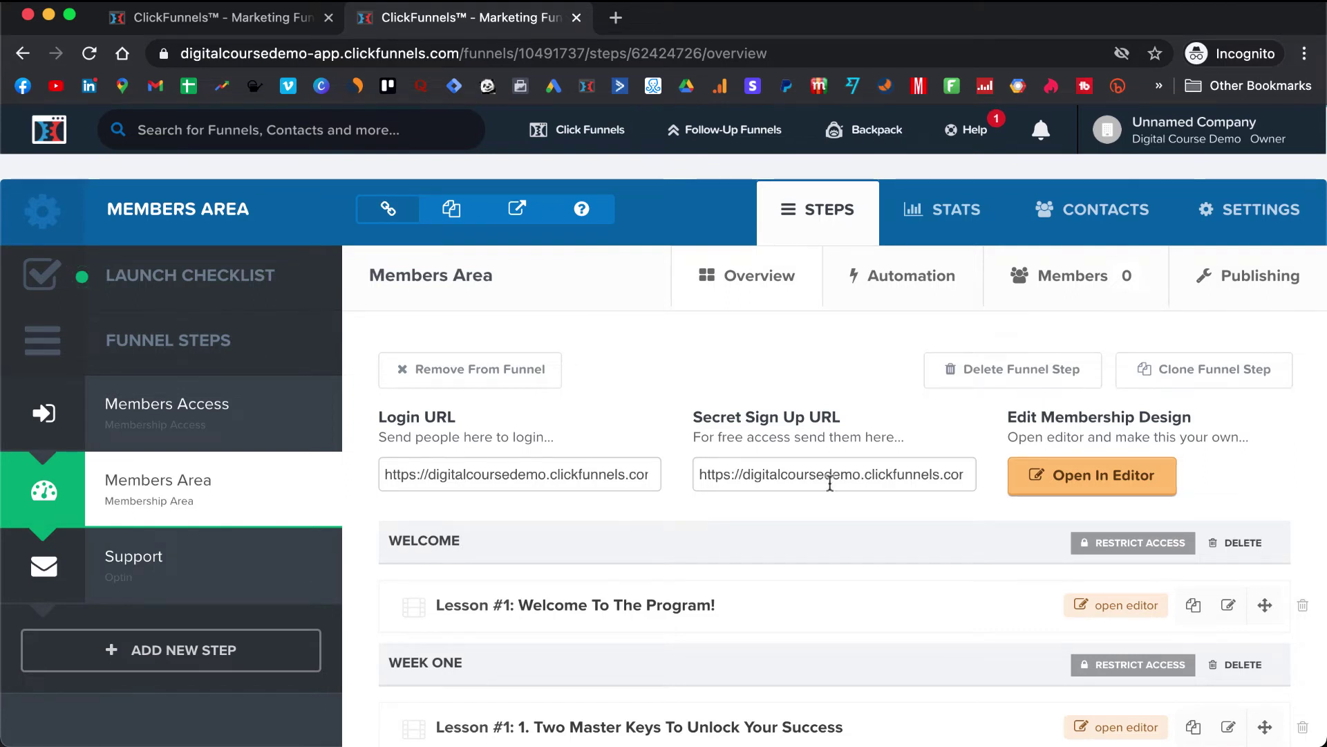
- Copy the Members Area's Secret Sign Up URL and open a new tab to test it
left_click(835, 476)
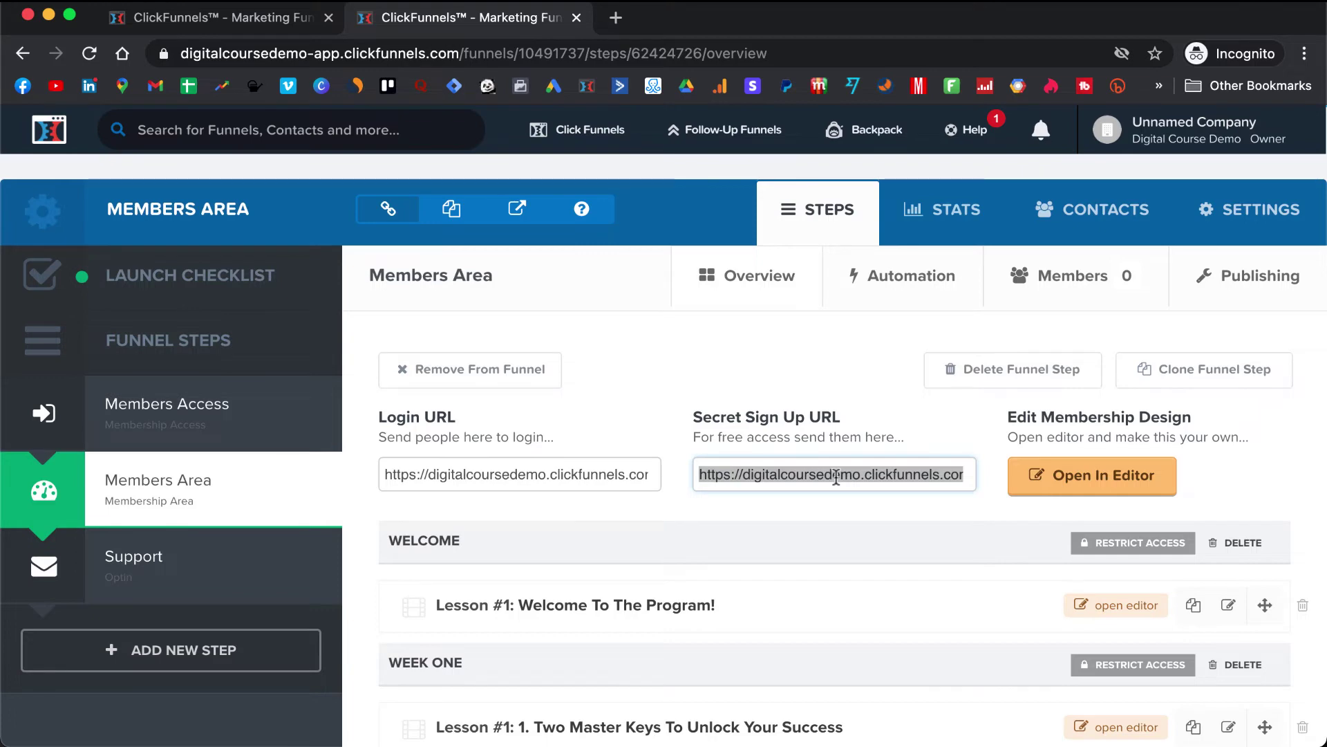
left_click(615, 18)
- Load the secret members sign-up URL and enter the test member's e-mail address
key("super+v")
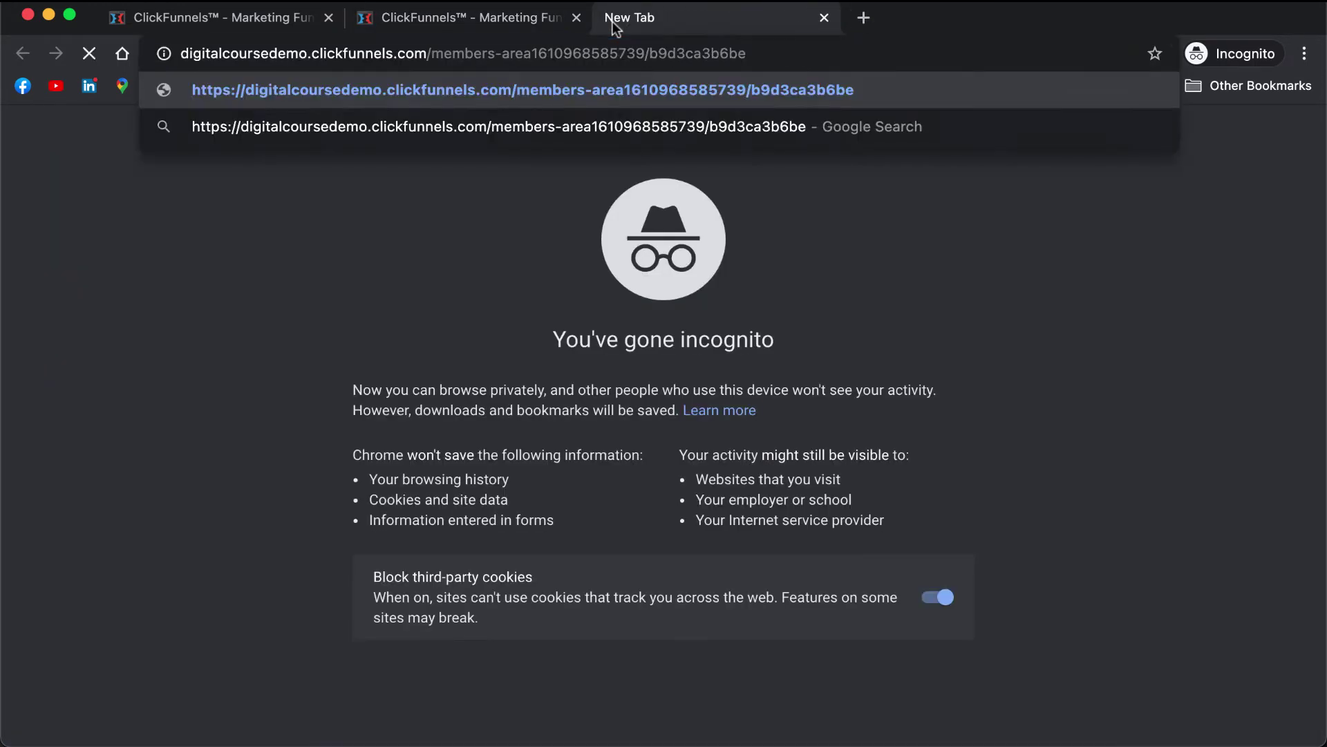
key("Return")
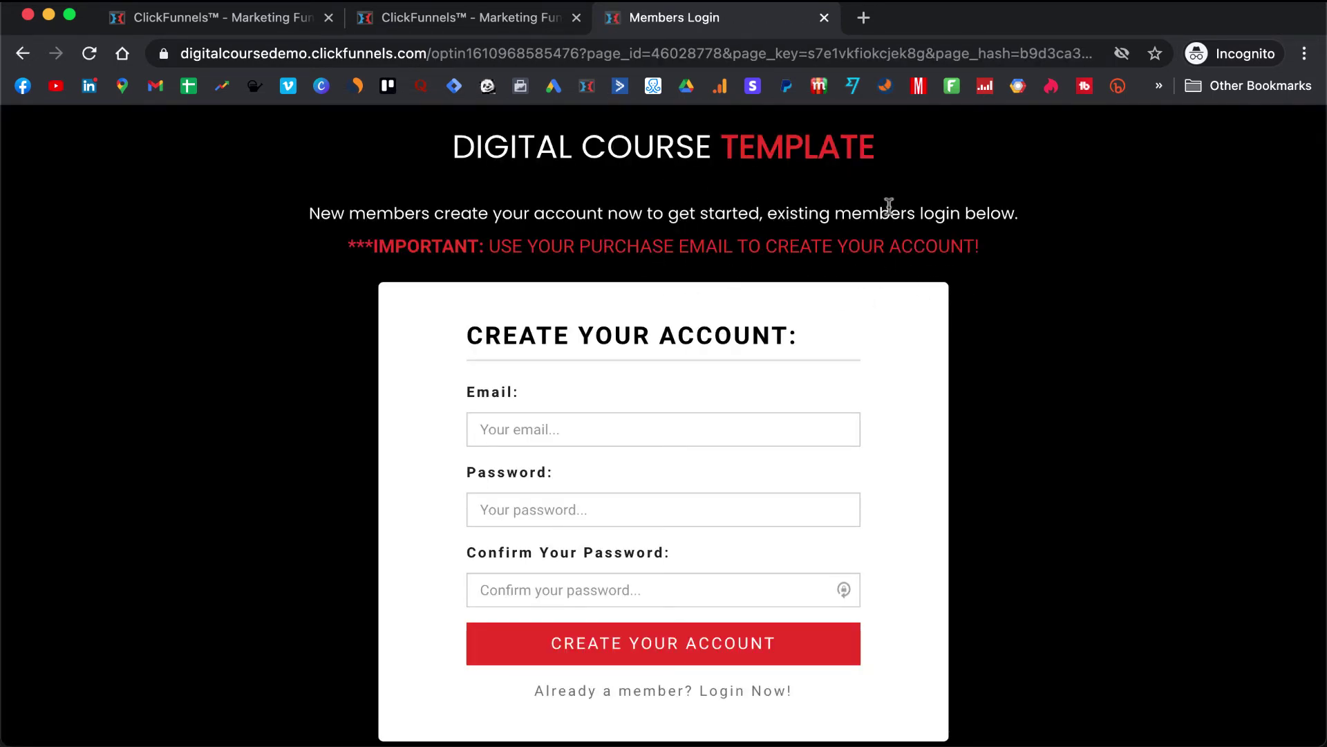
left_click(650, 426)
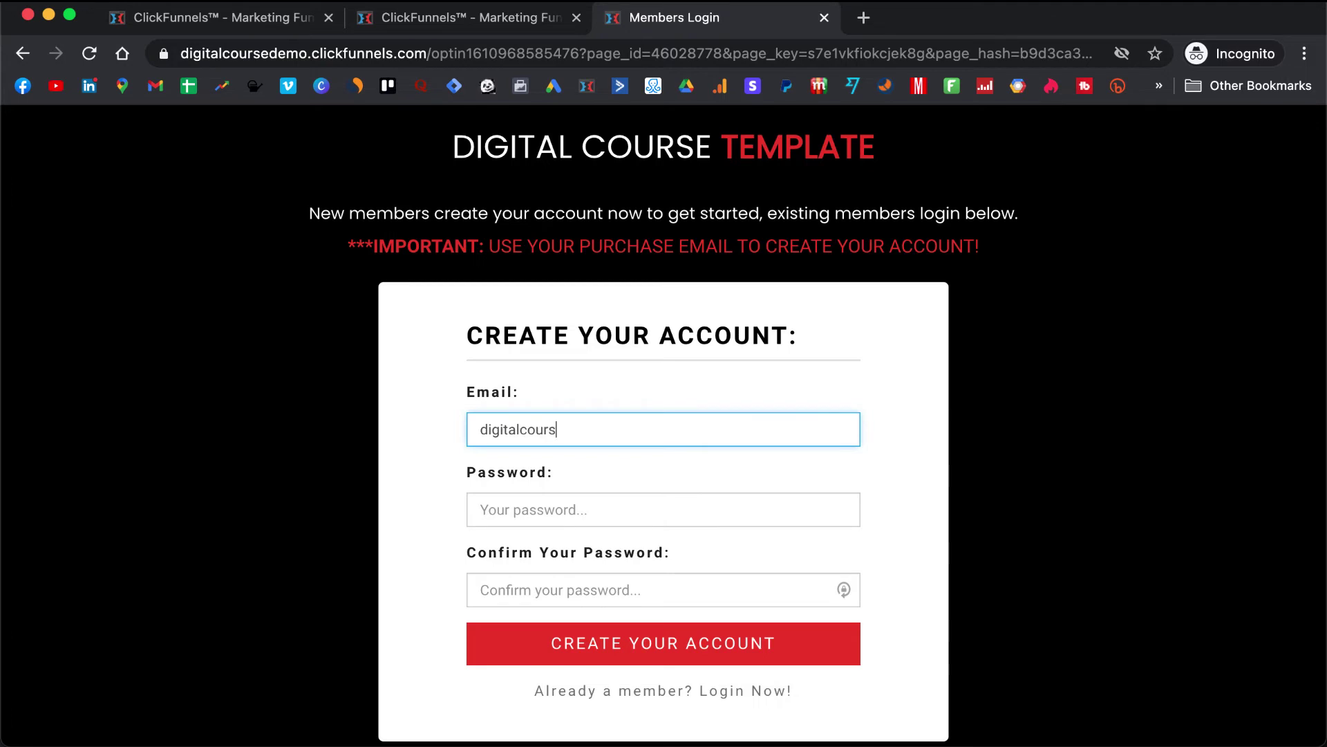
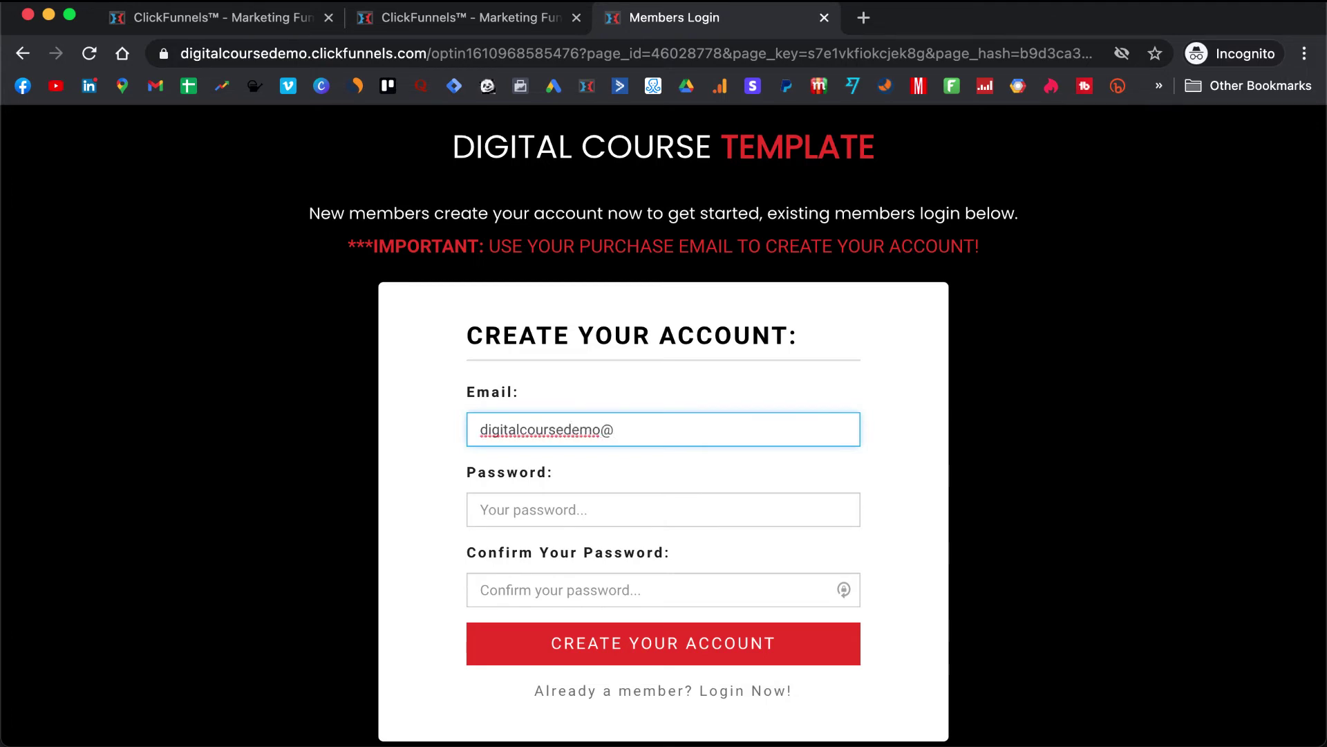
- Enter and confirm the member password, then create the new member account
left_click(484, 510)
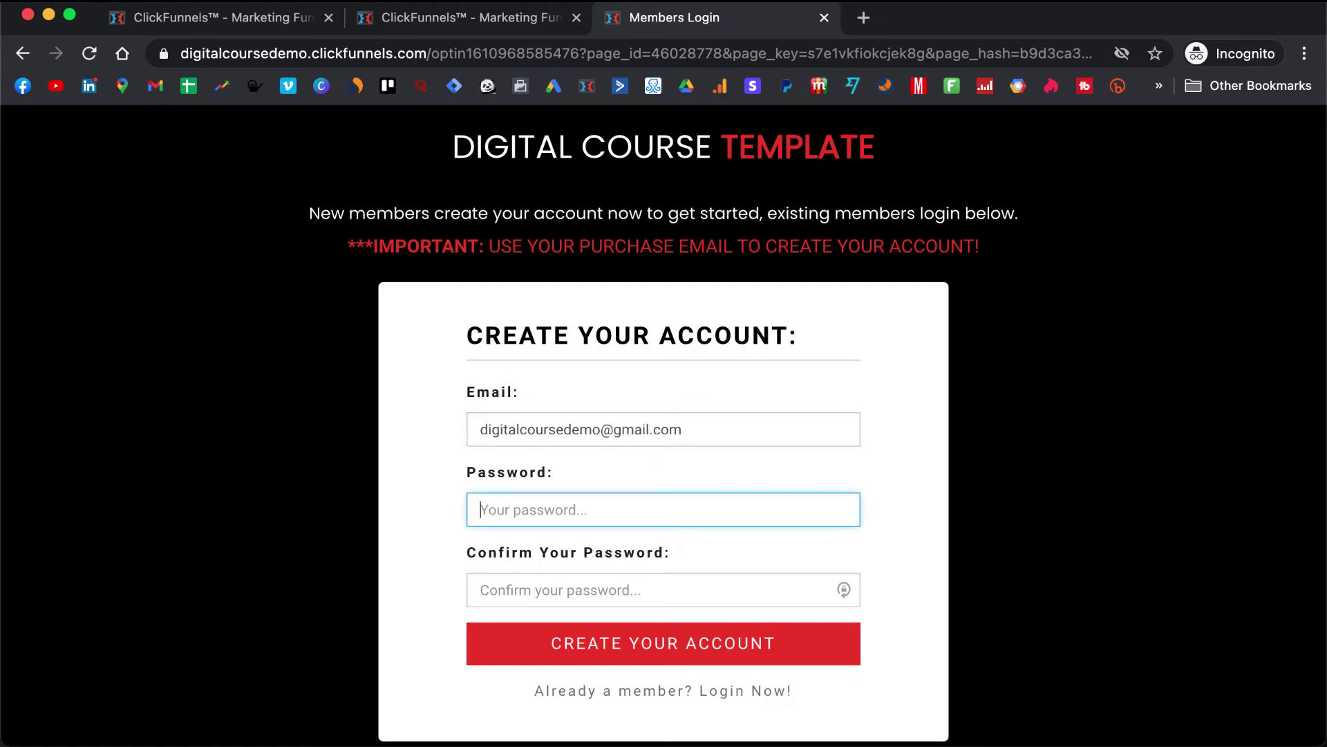
type("•••••")
left_click(484, 590)
type("•")
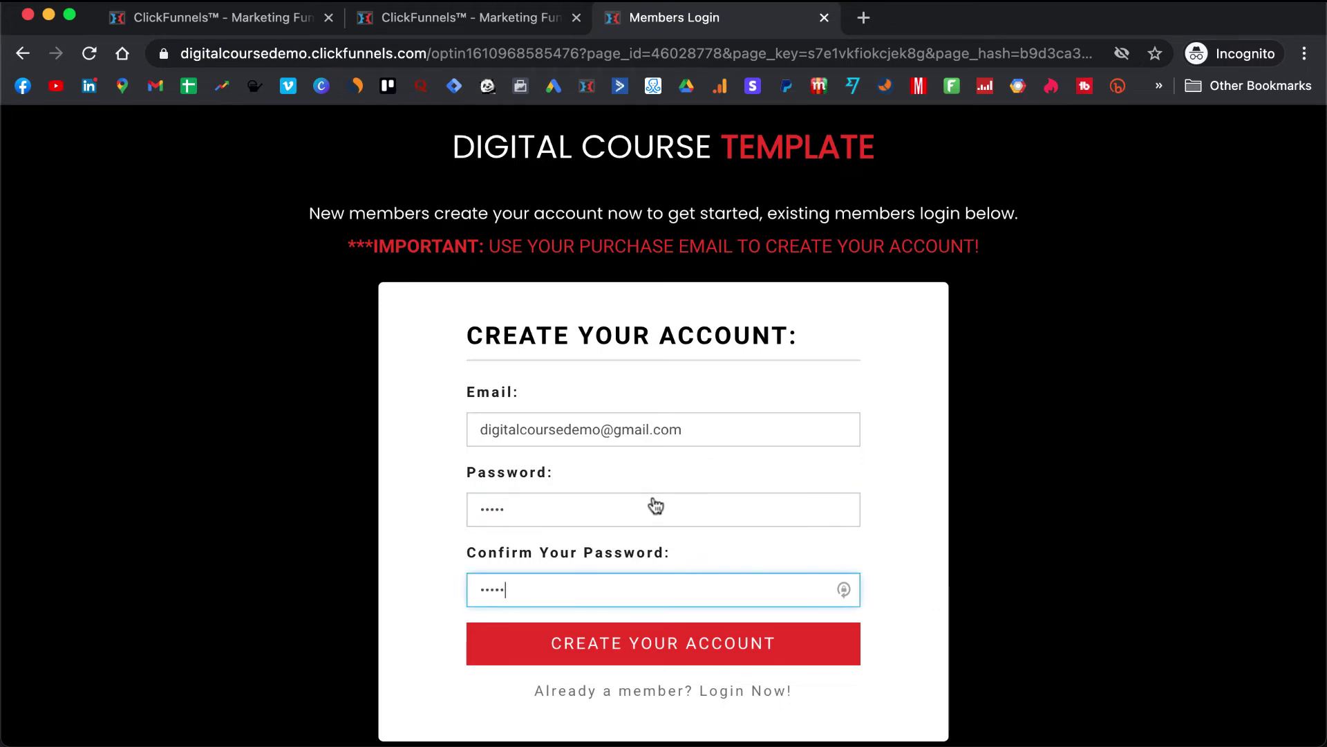
left_click(678, 643)
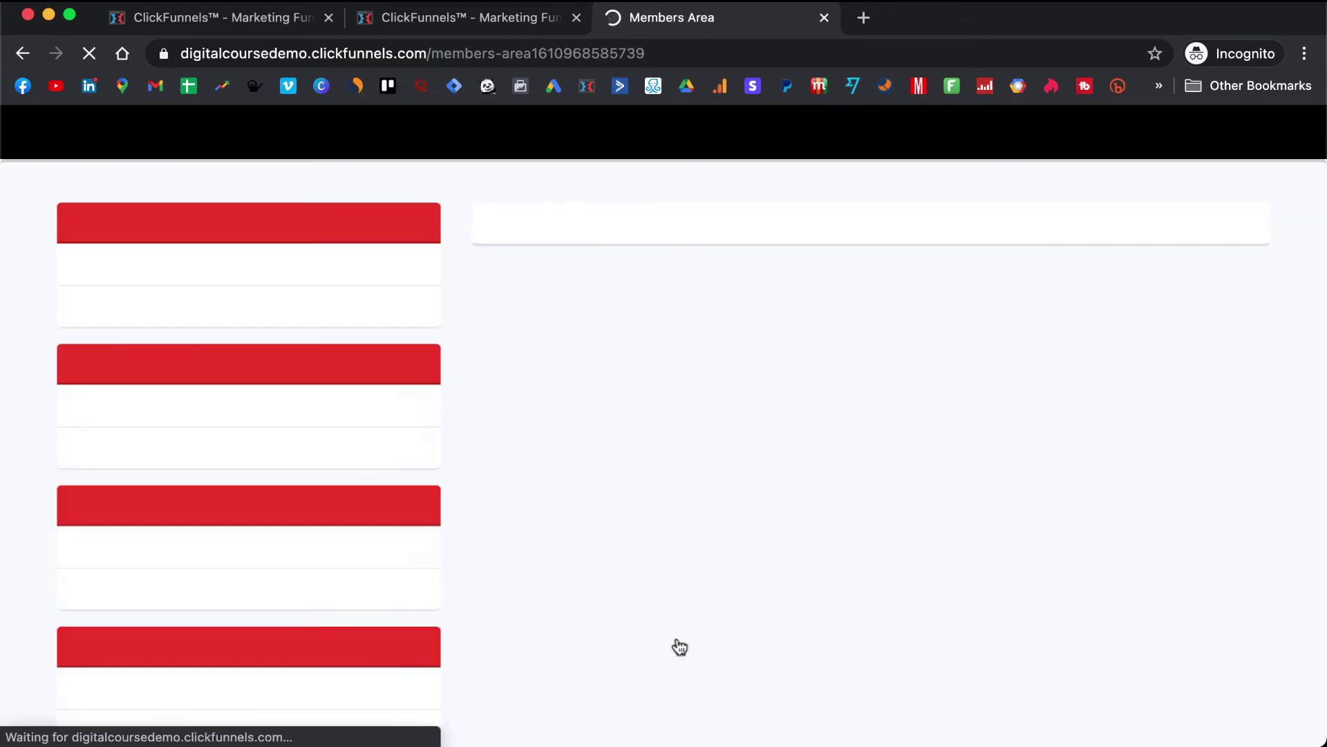
- Scroll through the live course to review the Welcome To The Program! lesson and red buttons
scroll(677, 644, "down", 3)
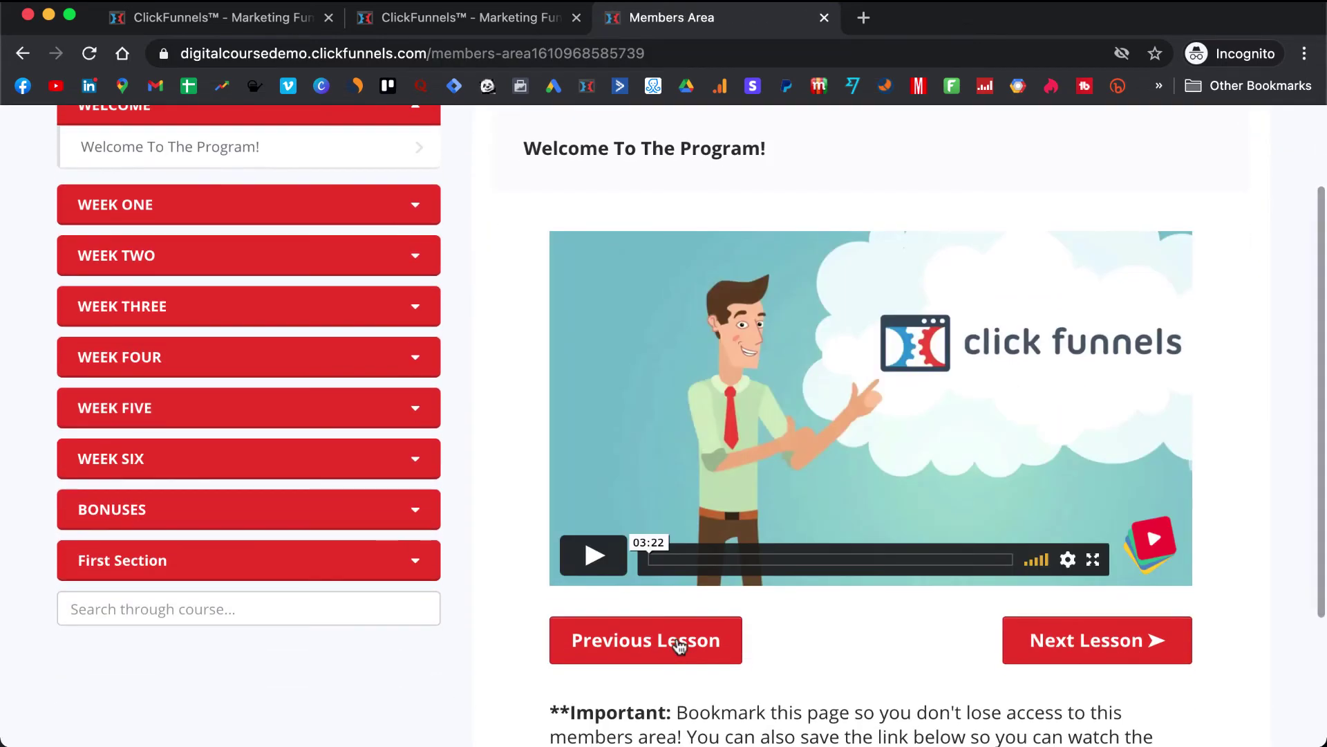
scroll(677, 644, "up", 1)
scroll(679, 645, "up", 1)
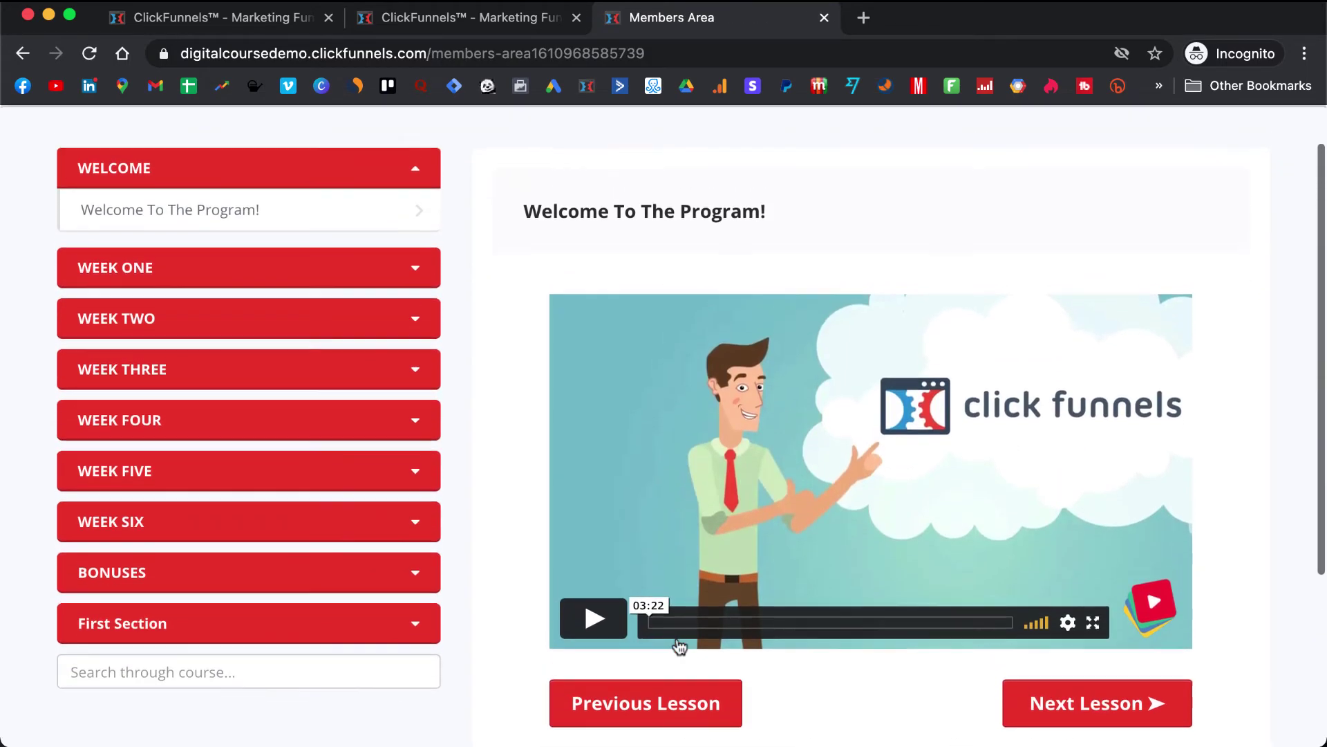
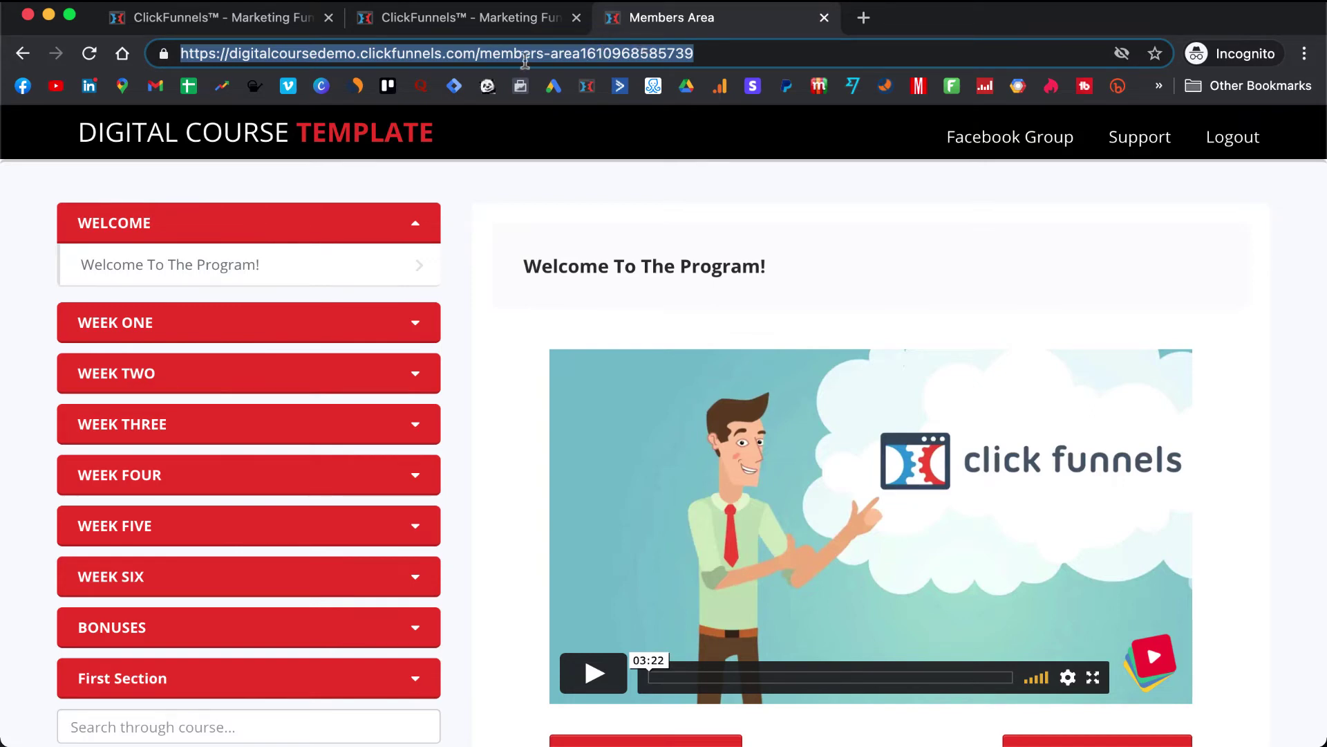
- Copy the live members-area URL and return to the Members Area funnel step's lesson list
left_click(438, 55)
left_click_drag(433, 54, 359, 60)
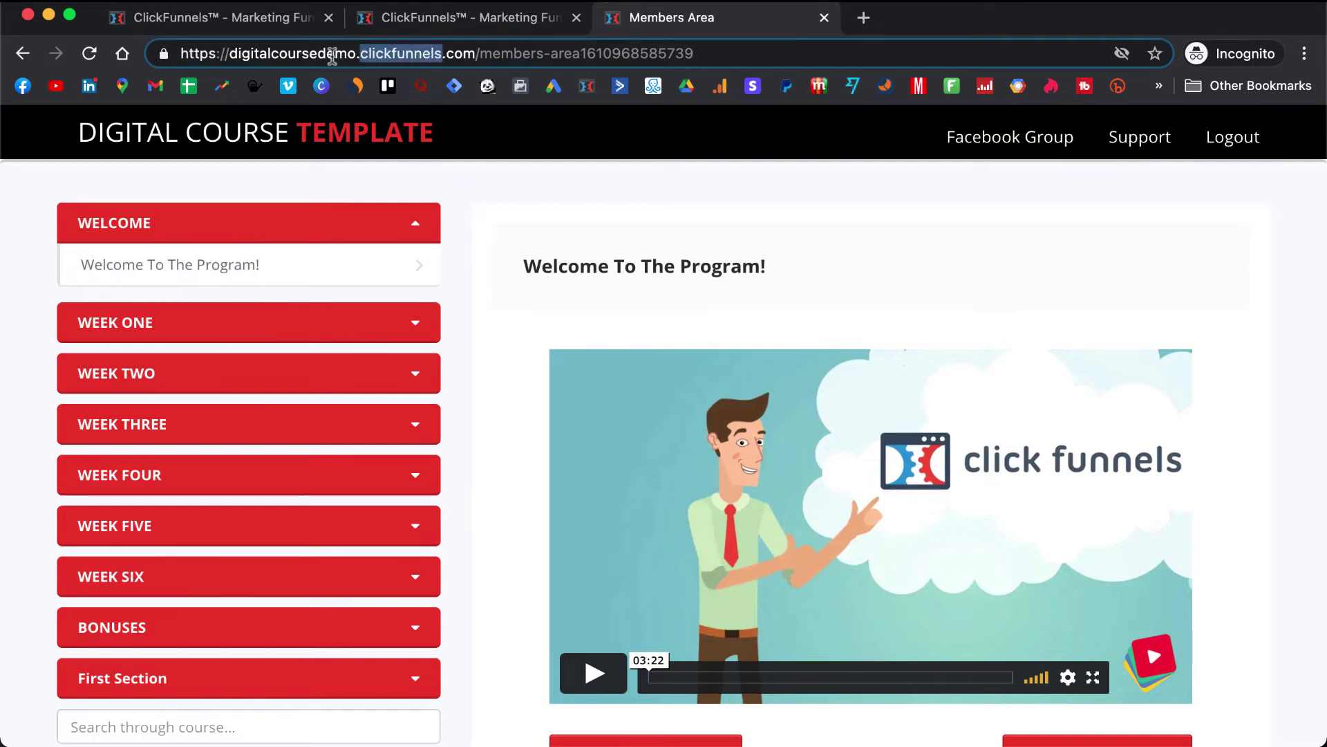
left_click(721, 48)
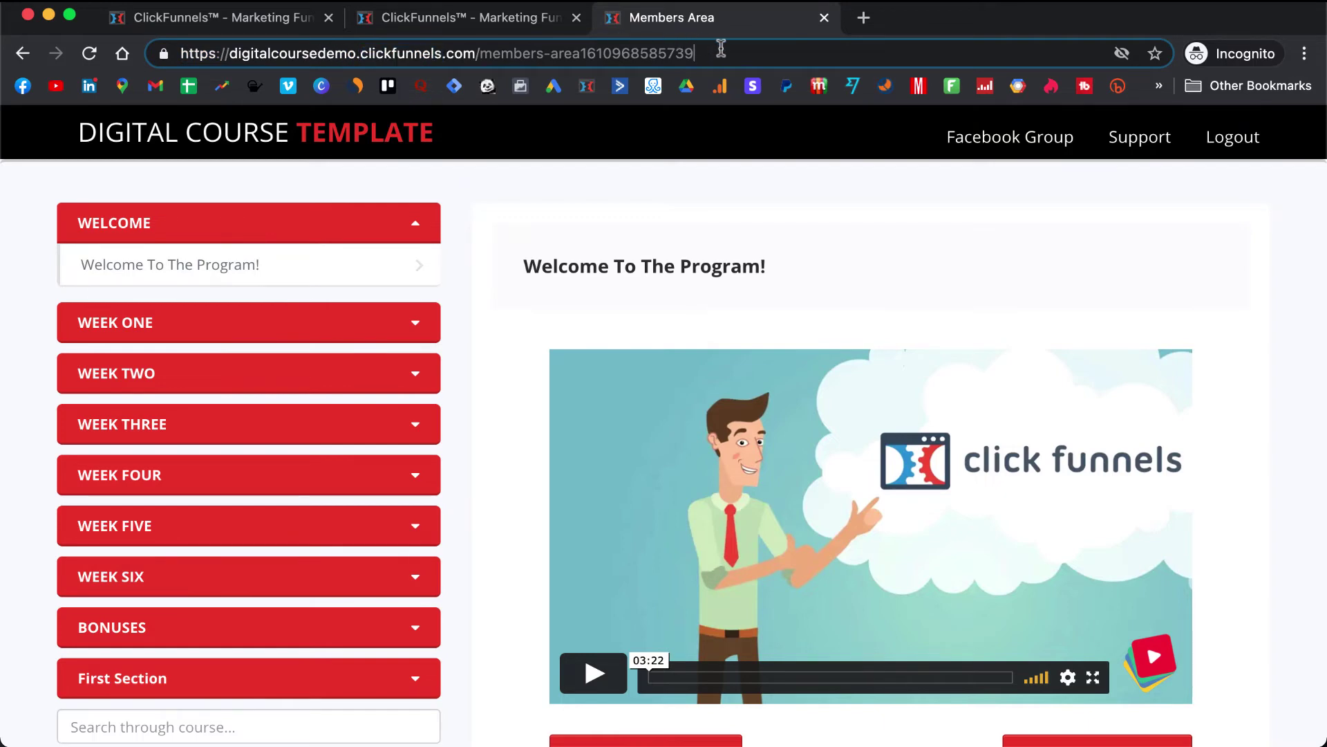
left_click(721, 48)
key("super+c")
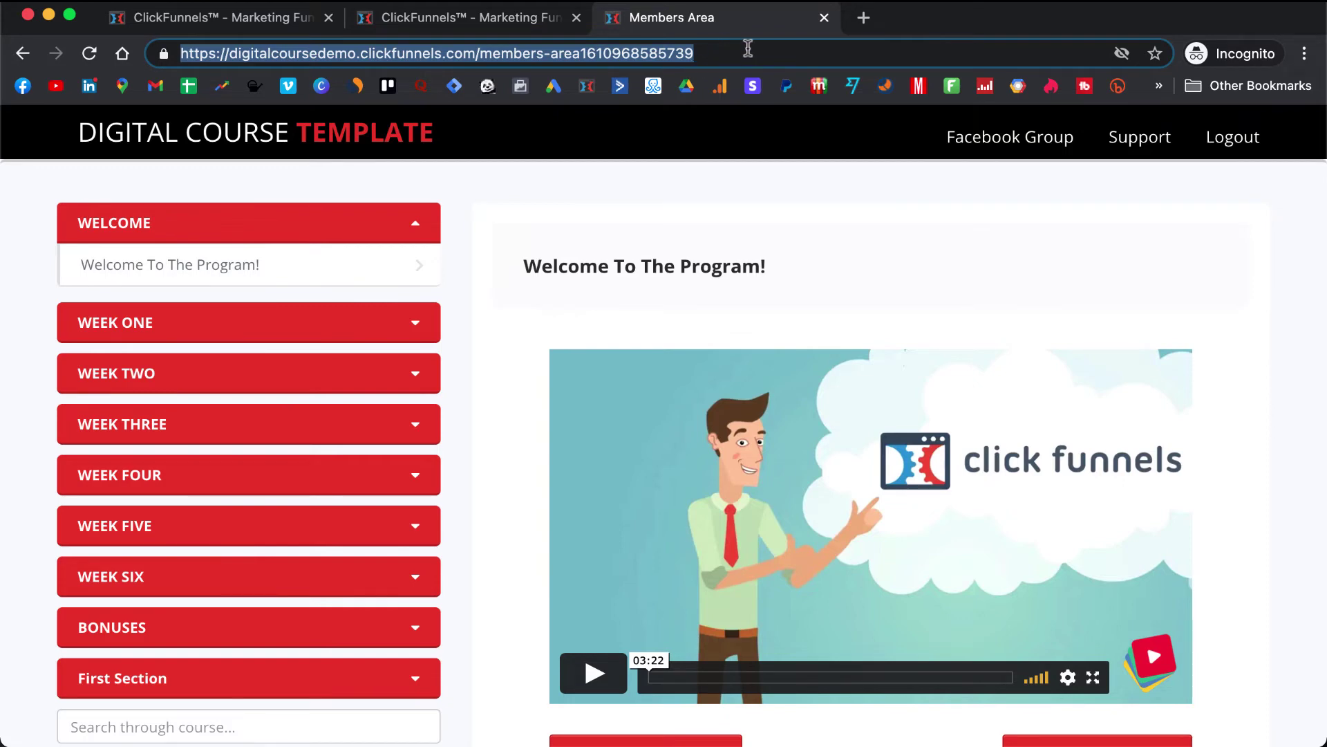
left_click(533, 18)
scroll(670, 454, "down", 1)
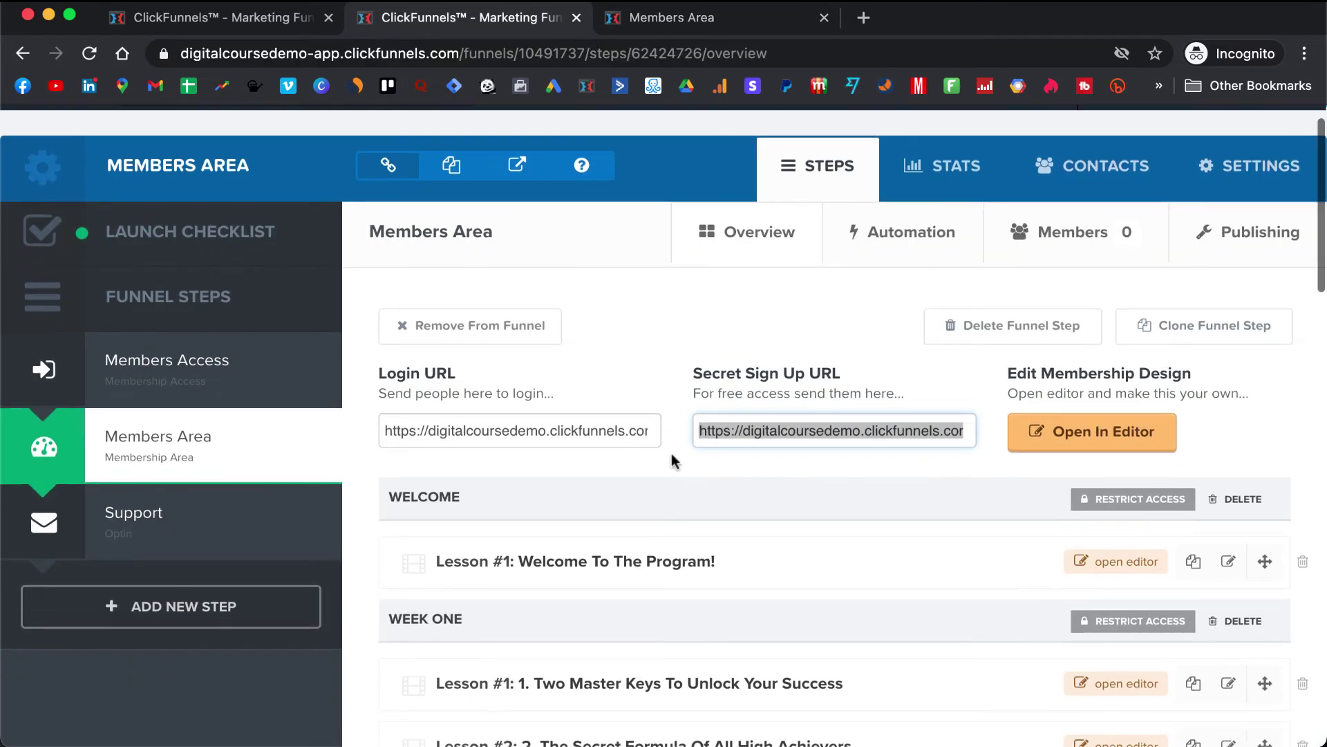
- In the Welcome To The Program lesson, paste the live address over the old one in the Important note
left_click(1116, 571)
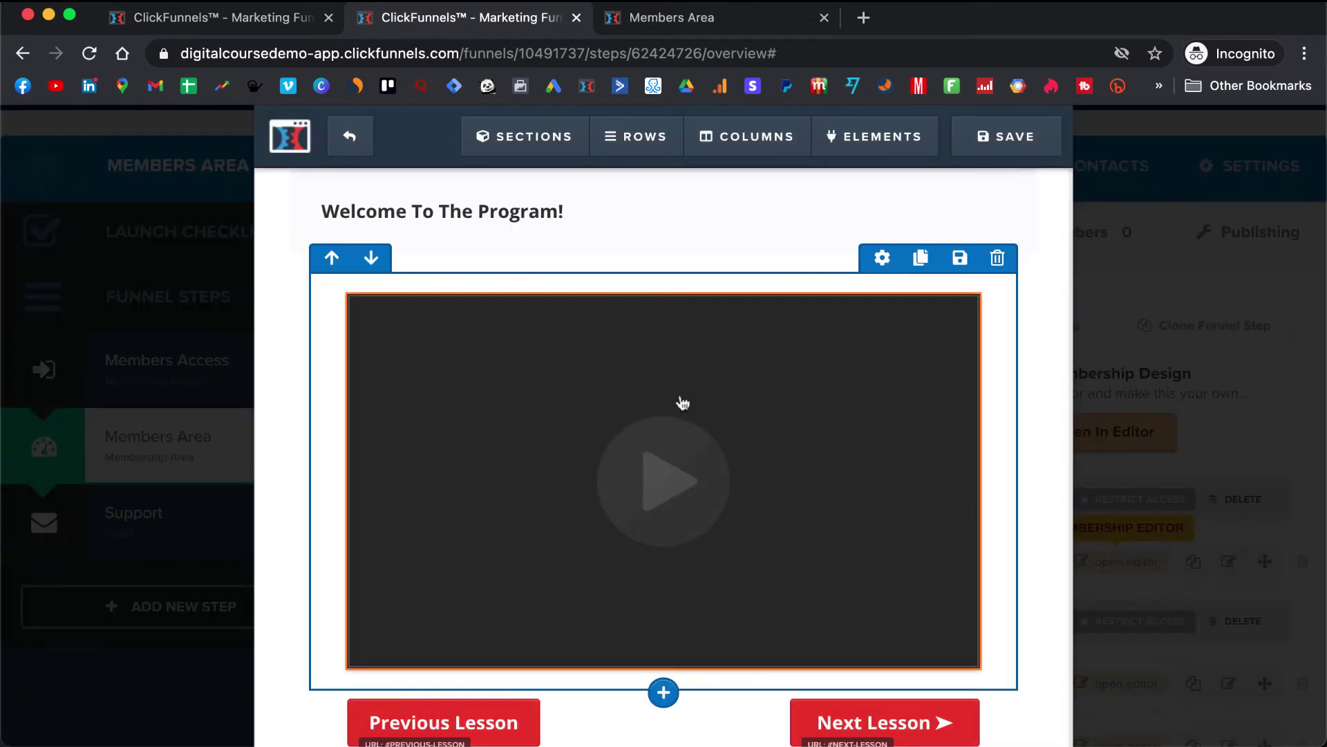
scroll(674, 408, "down", 4)
left_click(723, 644)
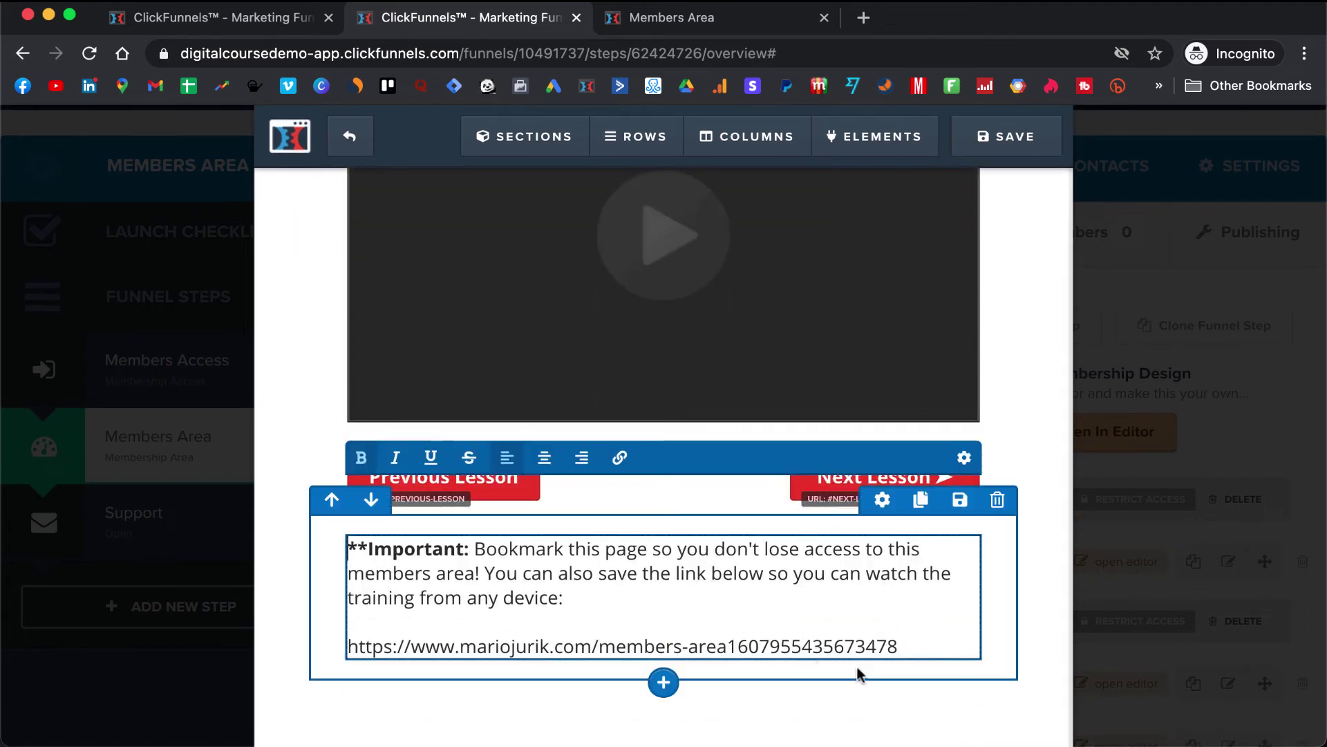
left_click_drag(902, 647, 344, 653)
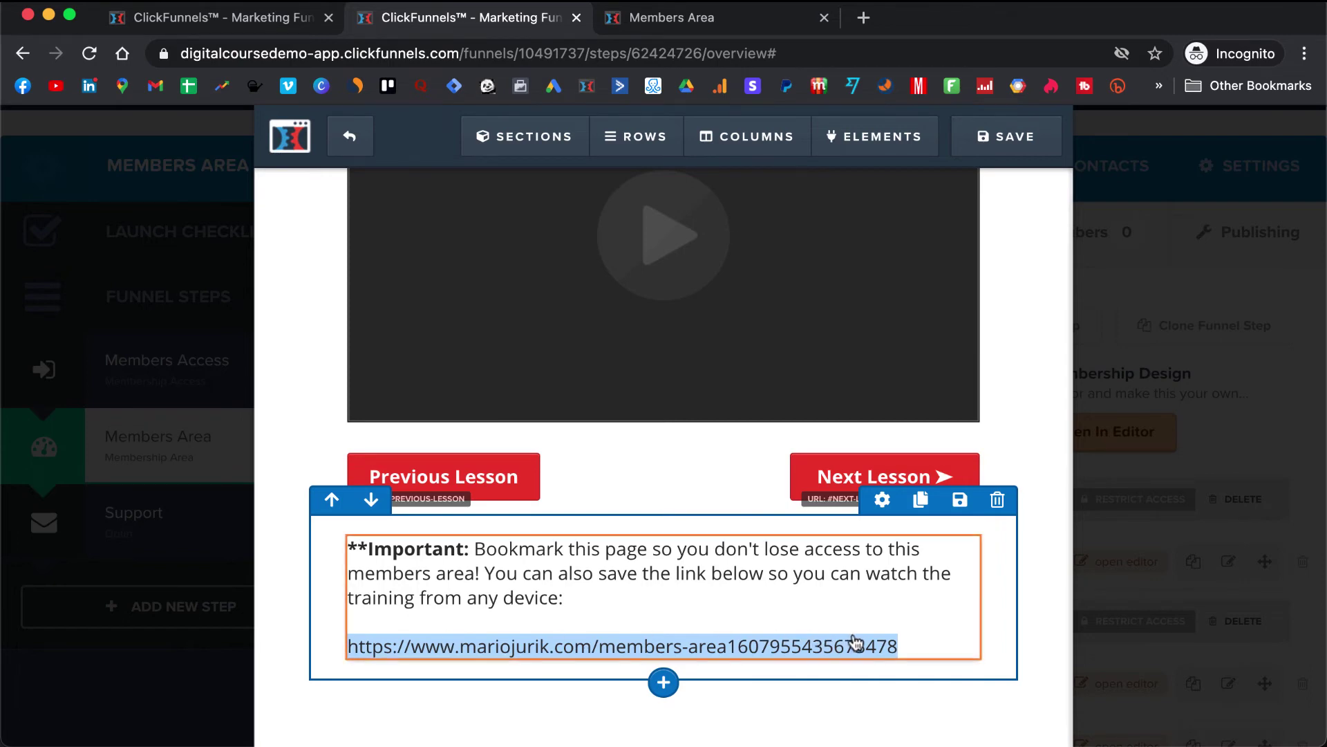
left_click(902, 646)
key("super+v")
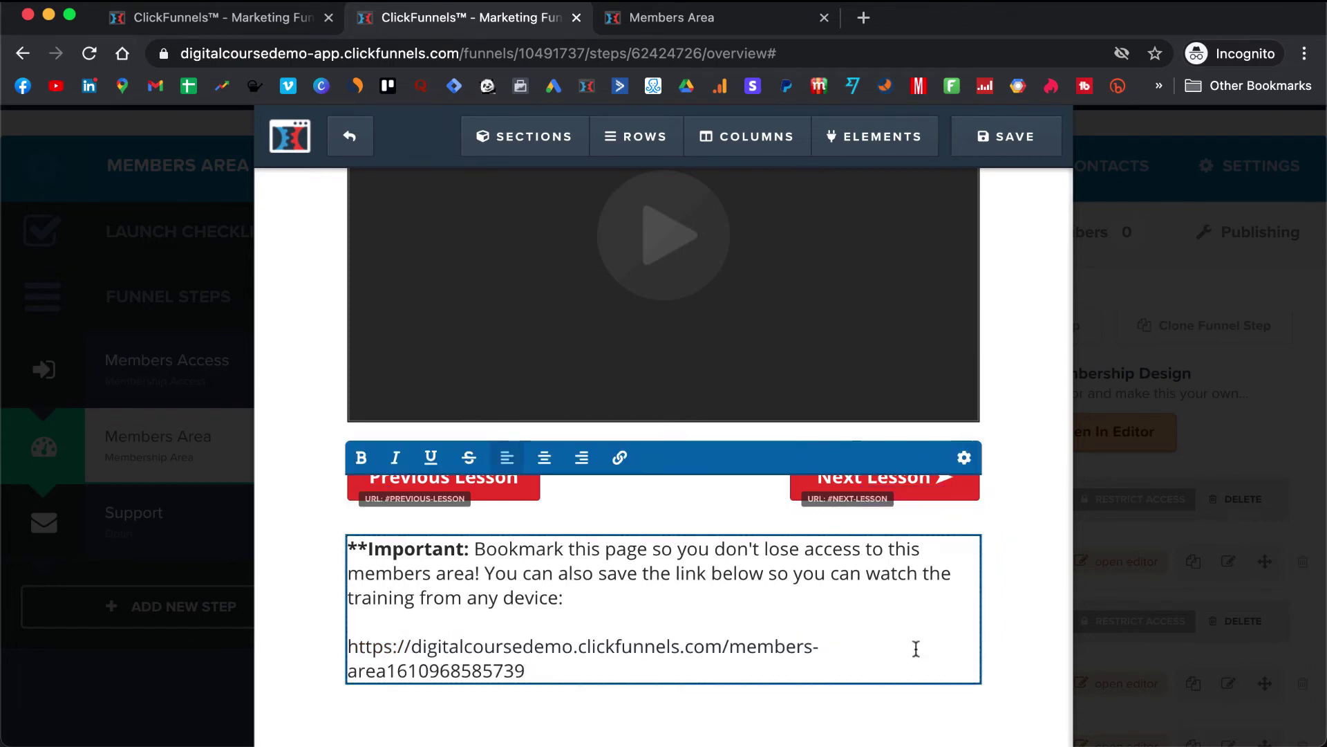
- Turn the pasted address into a link to the live members area, coloured #0077cc
left_click_drag(533, 669, 343, 647)
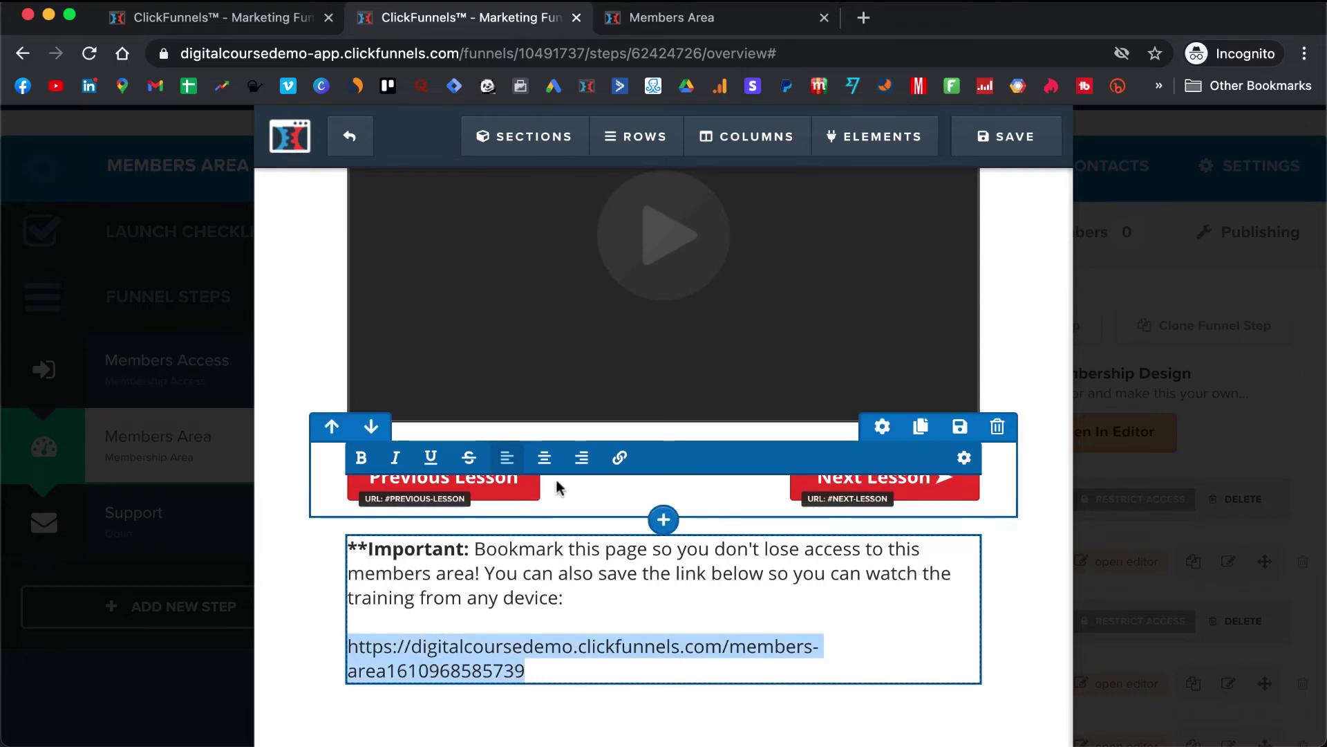
left_click(619, 457)
left_click(524, 458)
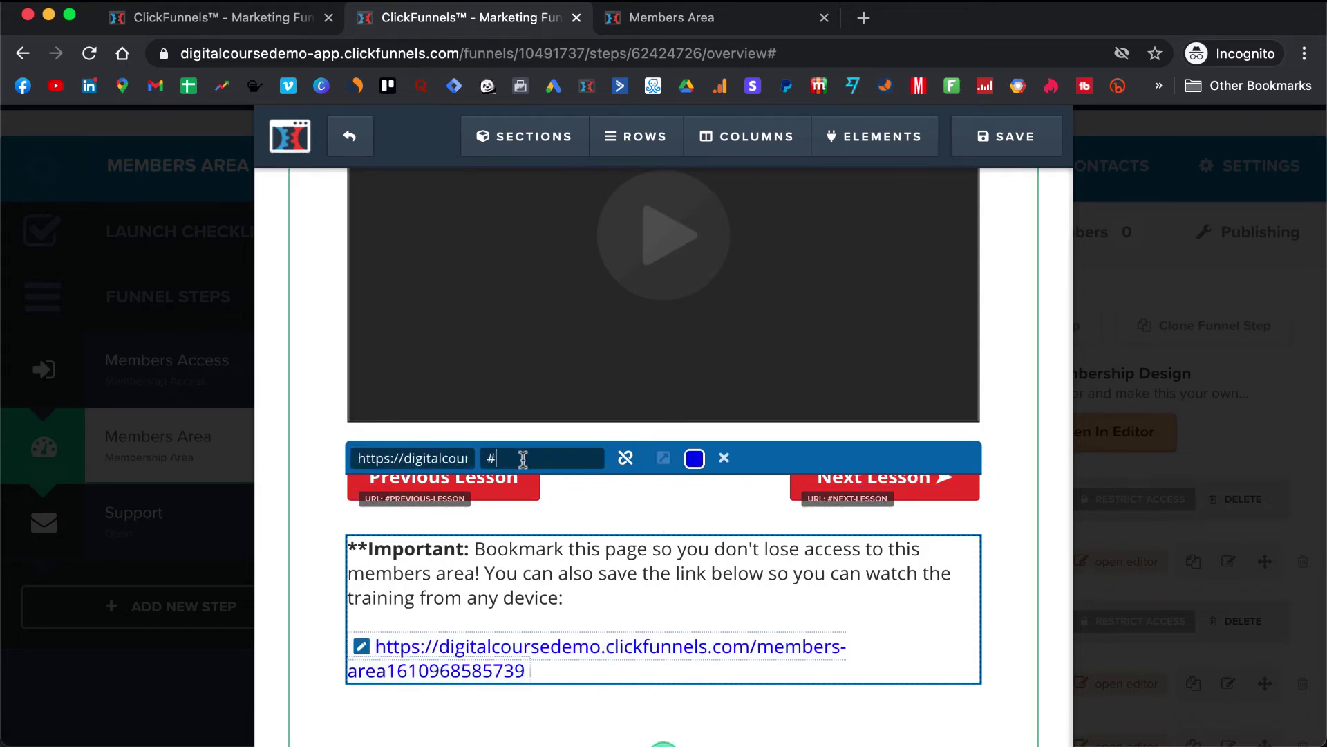
key("BackSpace")
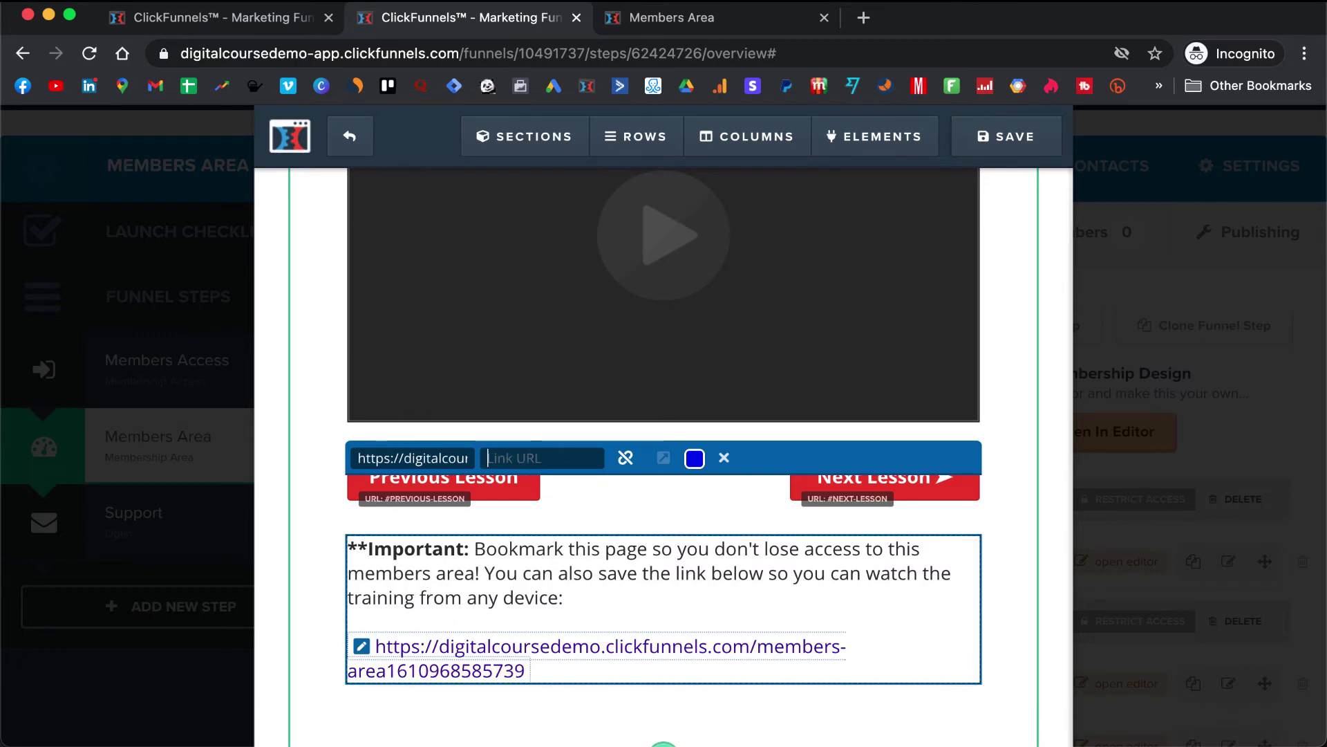
key("super+v")
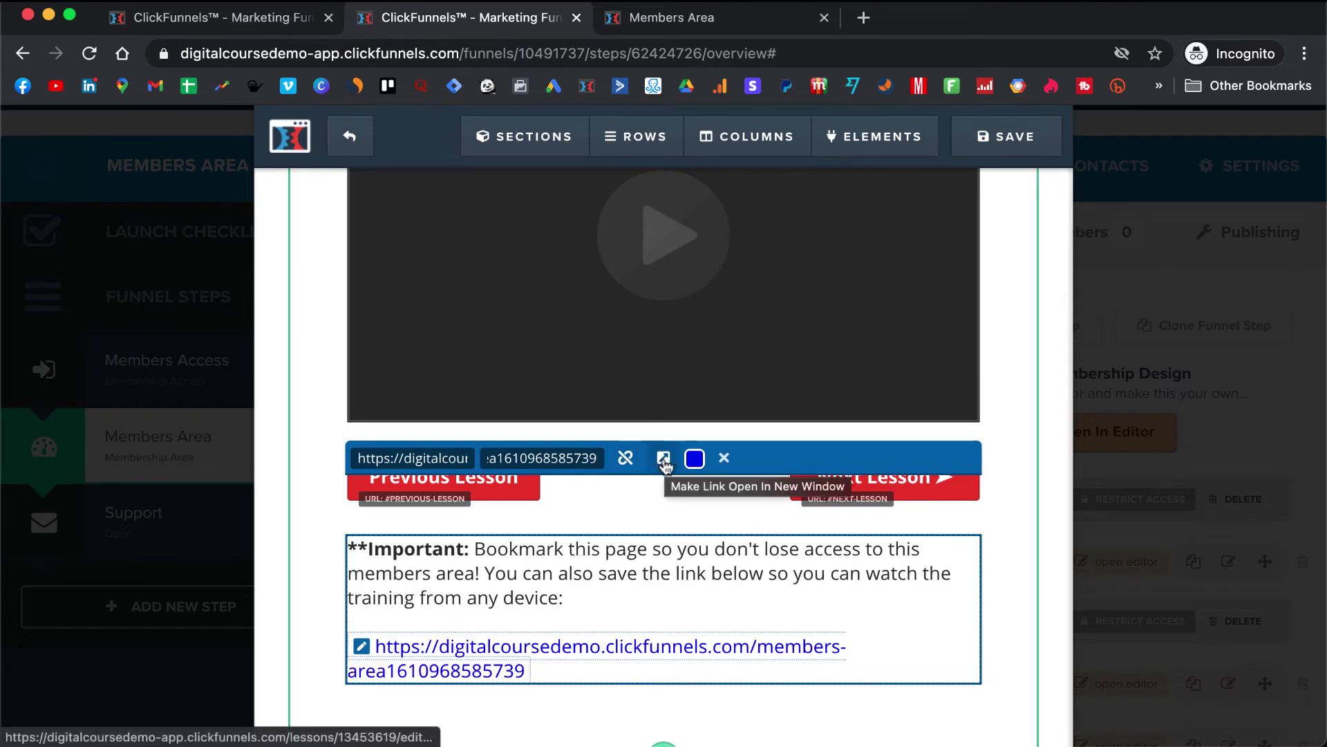
left_click(664, 462)
left_click(695, 459)
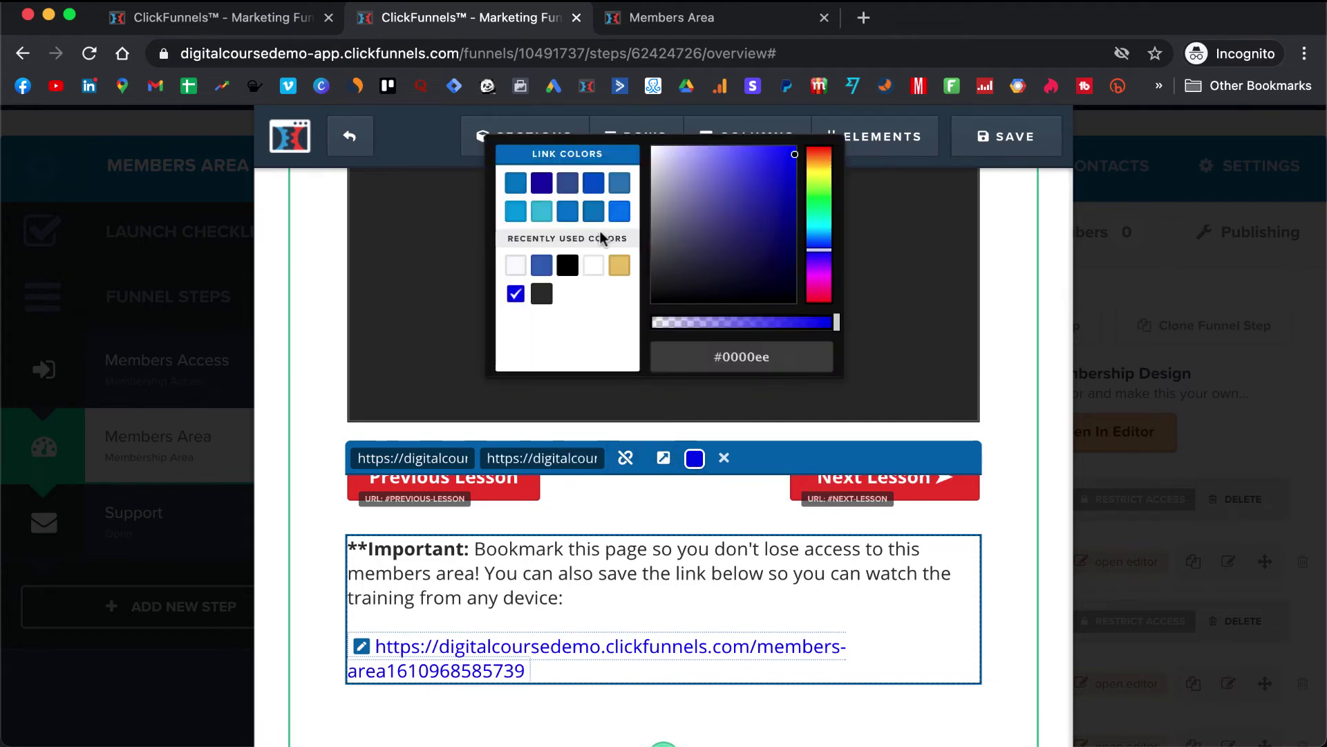
left_click(568, 211)
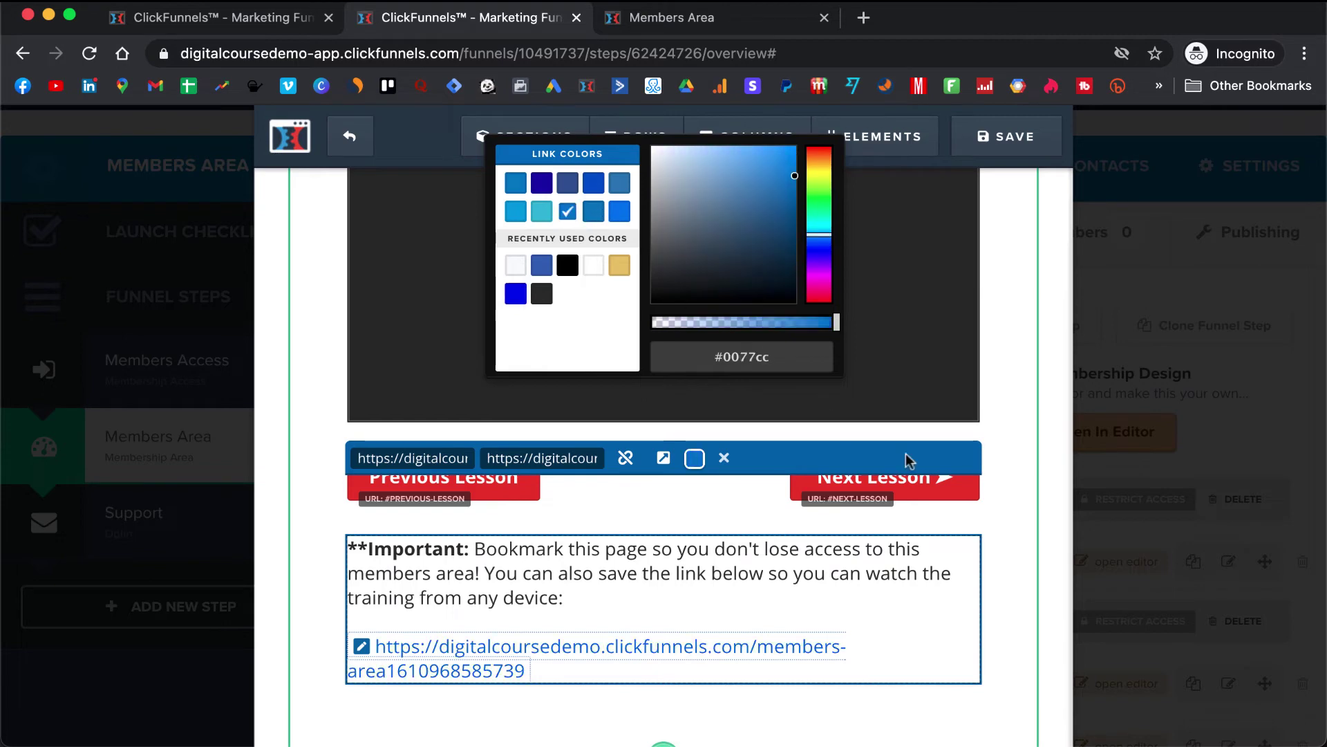
- Save the lesson page and exit the page editor
left_click(916, 708)
left_click(918, 709)
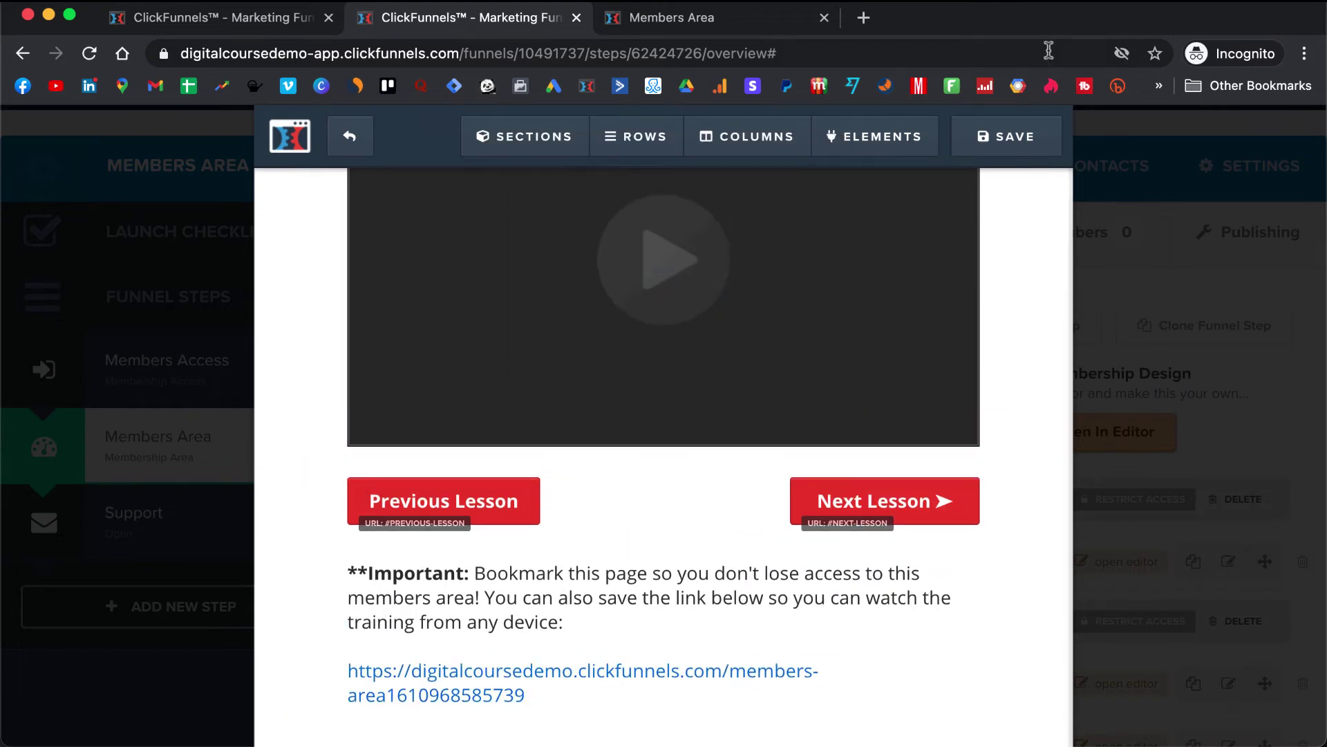
left_click(1013, 130)
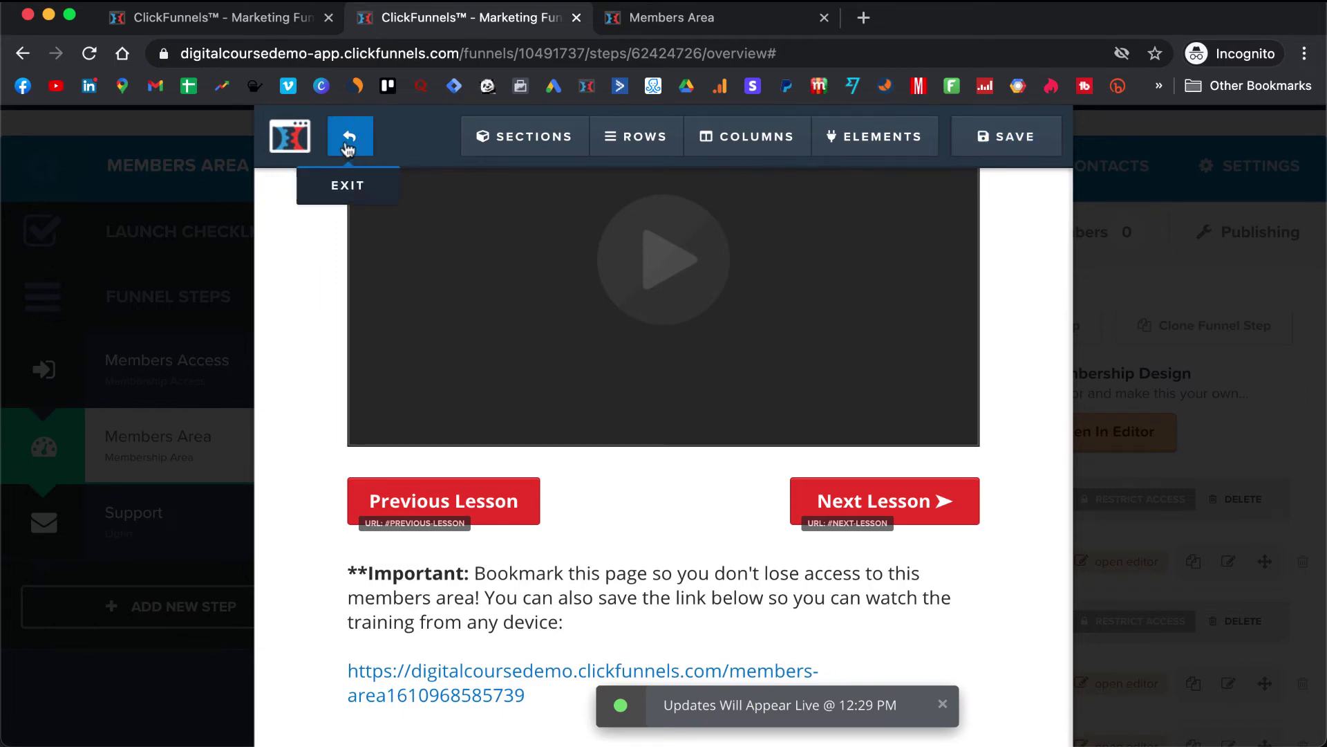
left_click(349, 147)
- Reload the live members area, check the Important note's new link, and return to the funnel editor
left_click(668, 19)
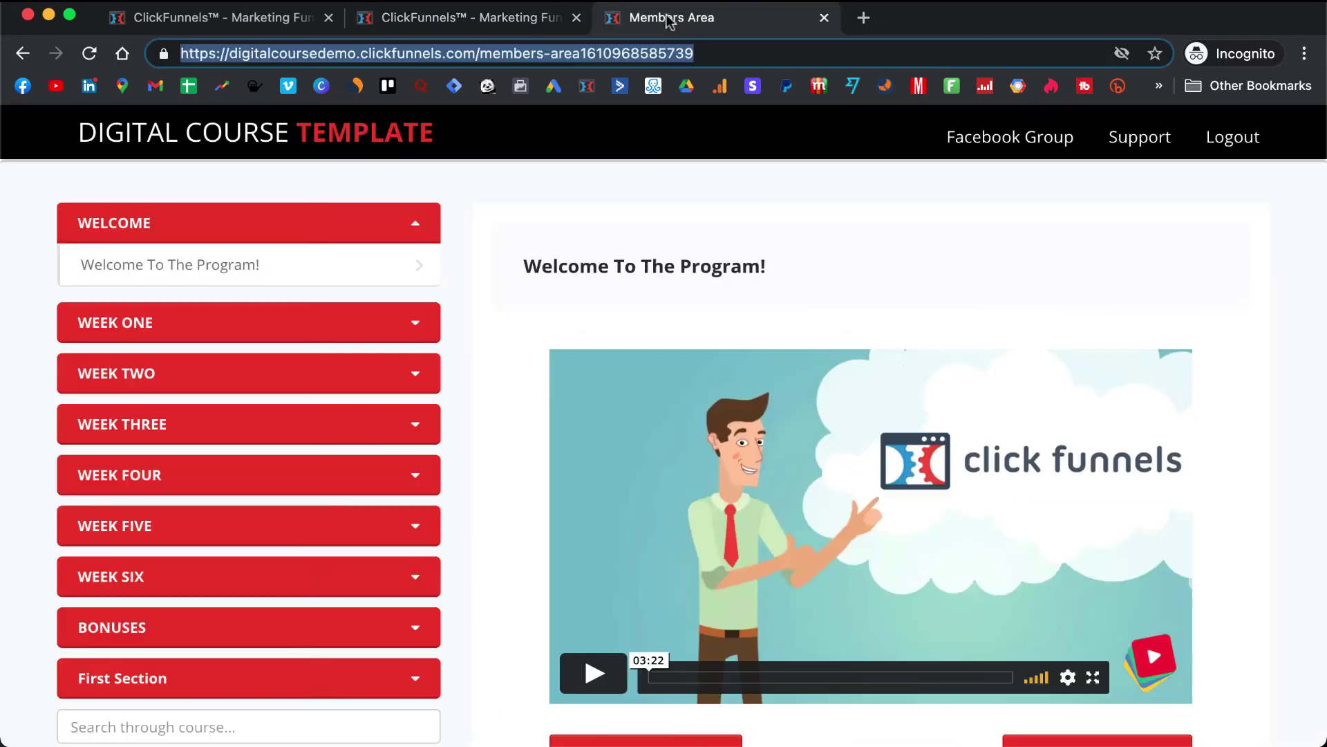
scroll(712, 450, "down", 5)
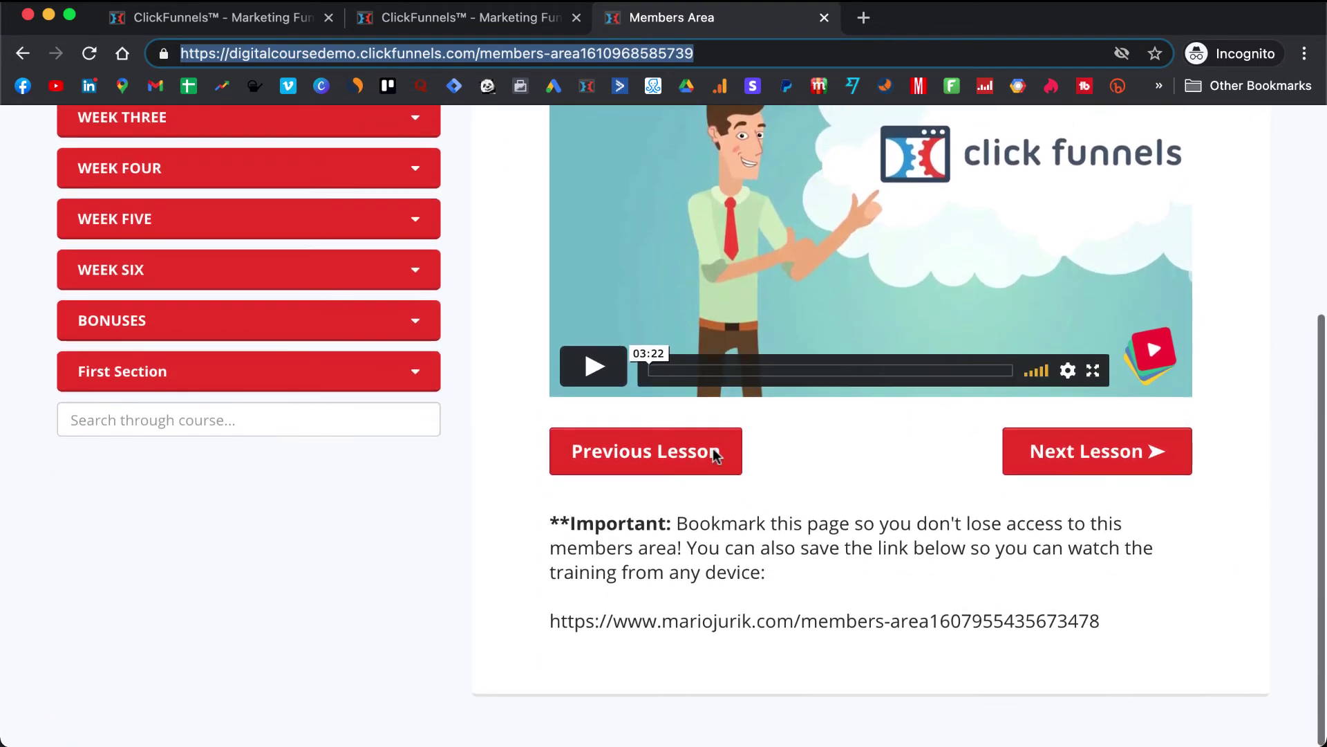
scroll(714, 452, "up", 1)
key("Return")
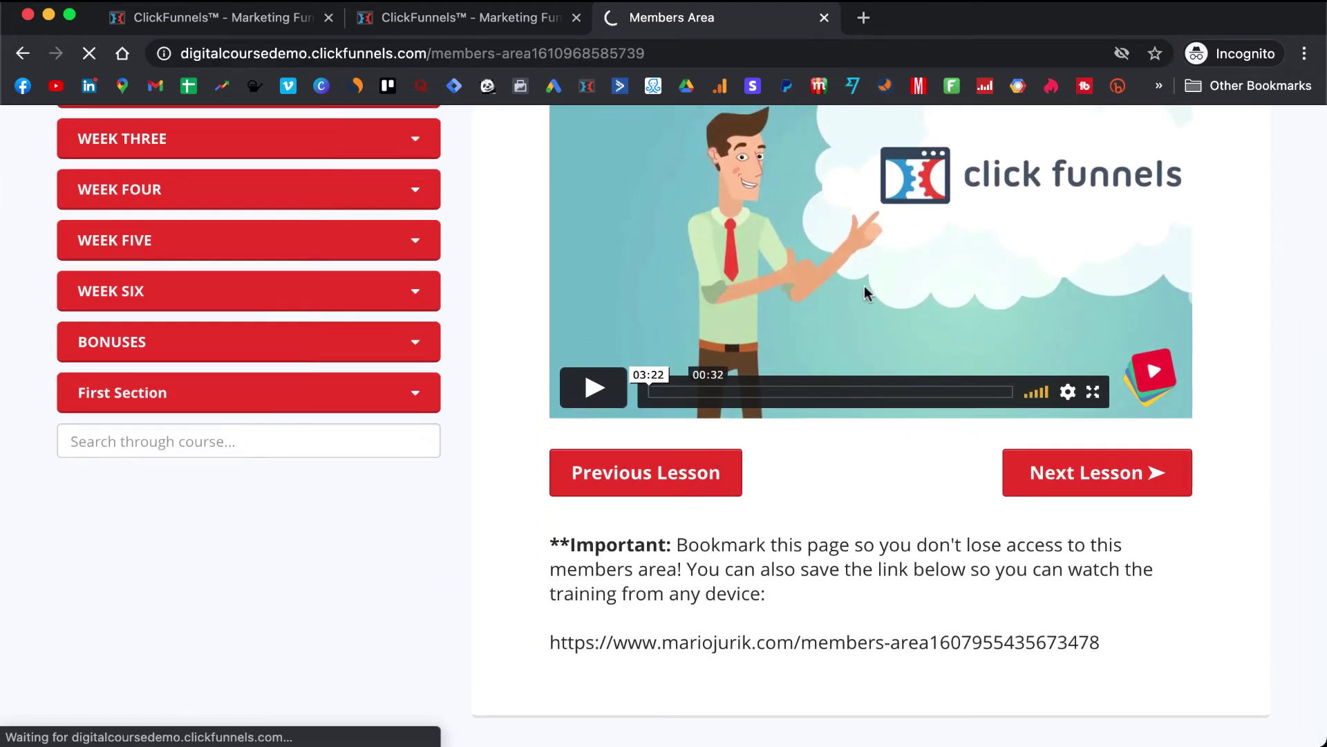
scroll(731, 693, "up", 2)
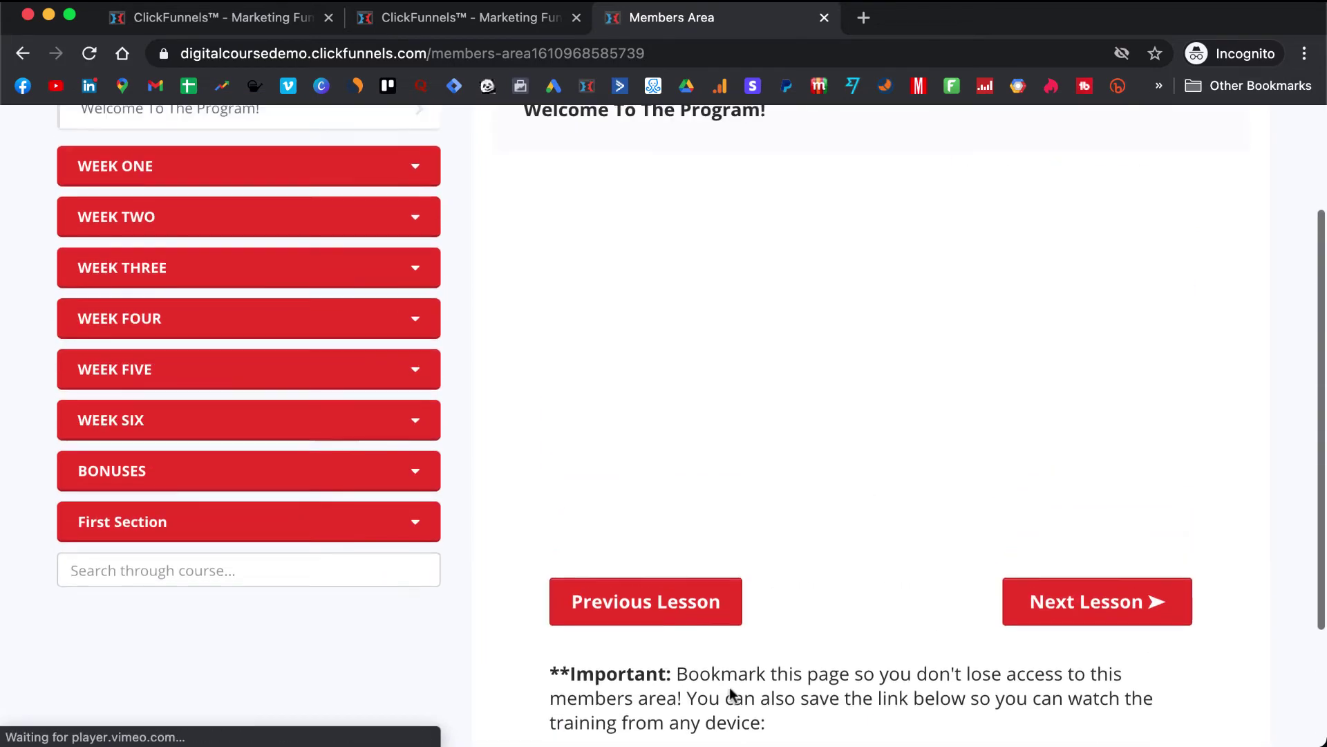
scroll(795, 542, "down", 4)
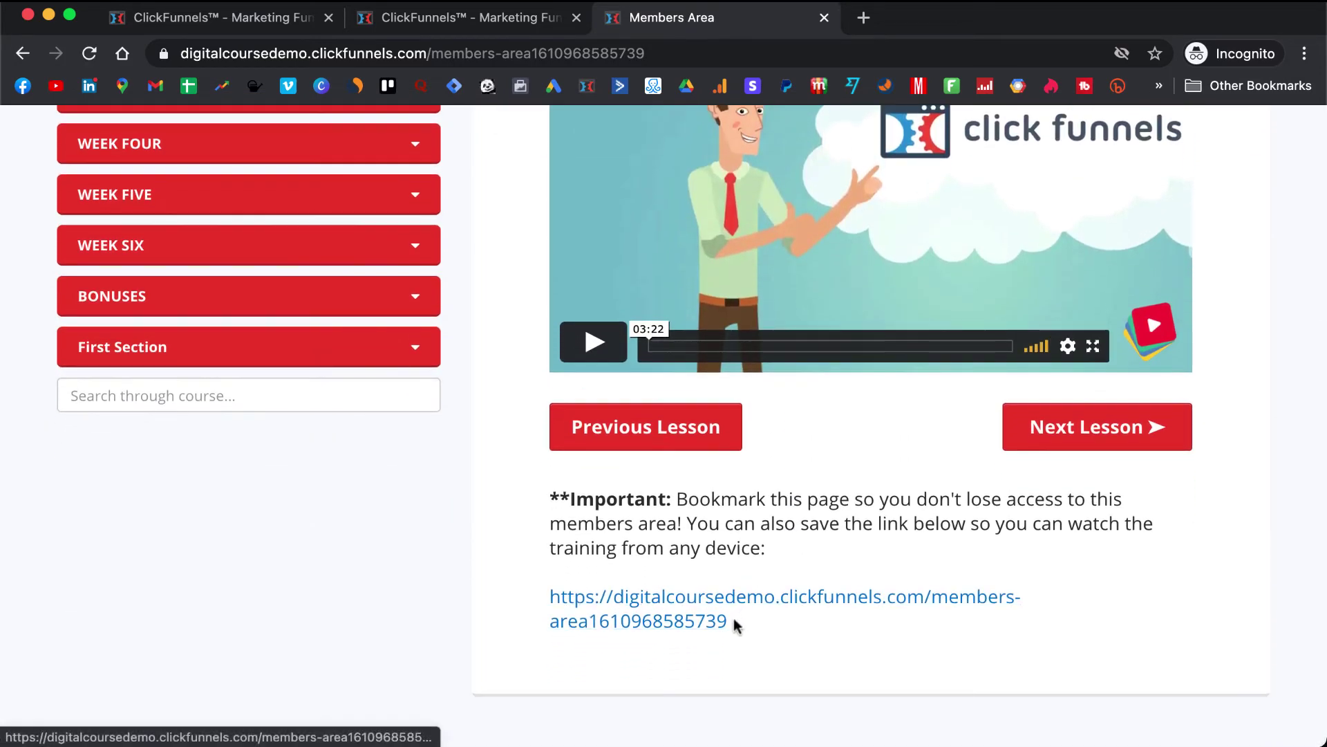
scroll(759, 601, "up", 5)
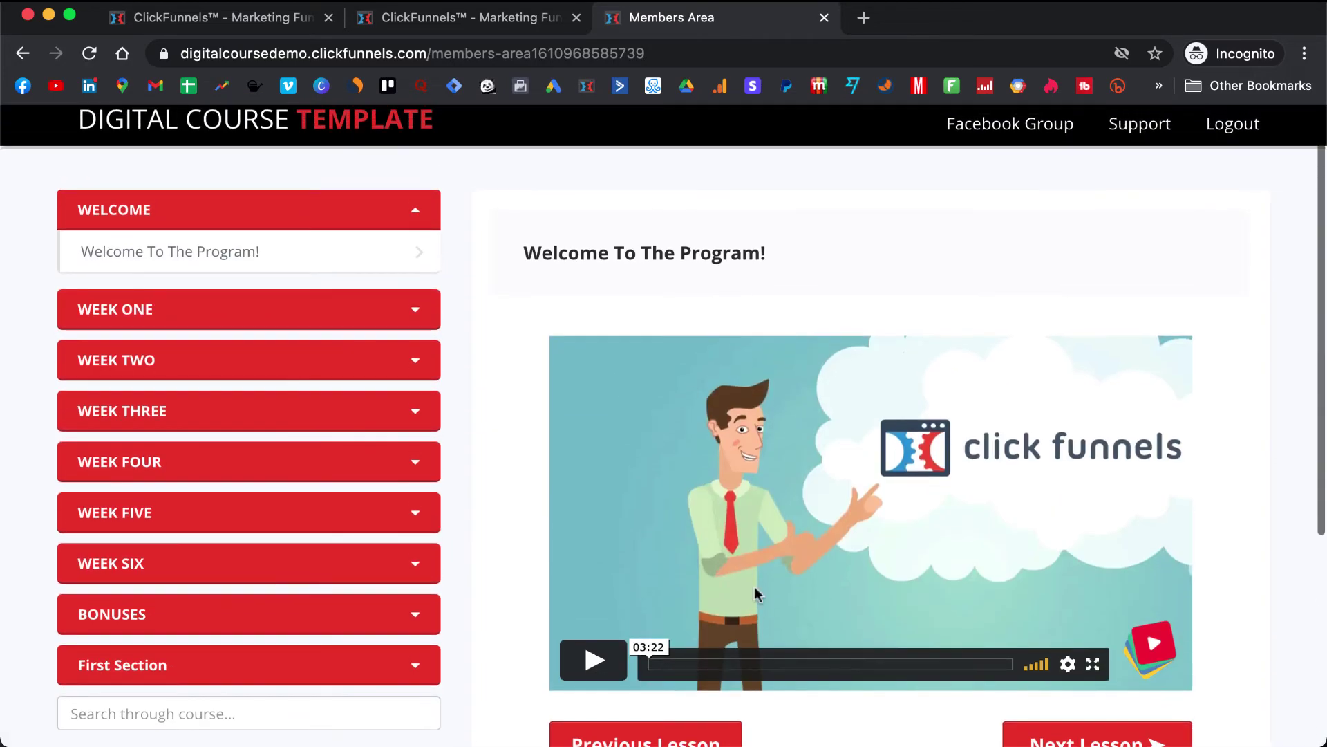
scroll(385, 305, "down", 2)
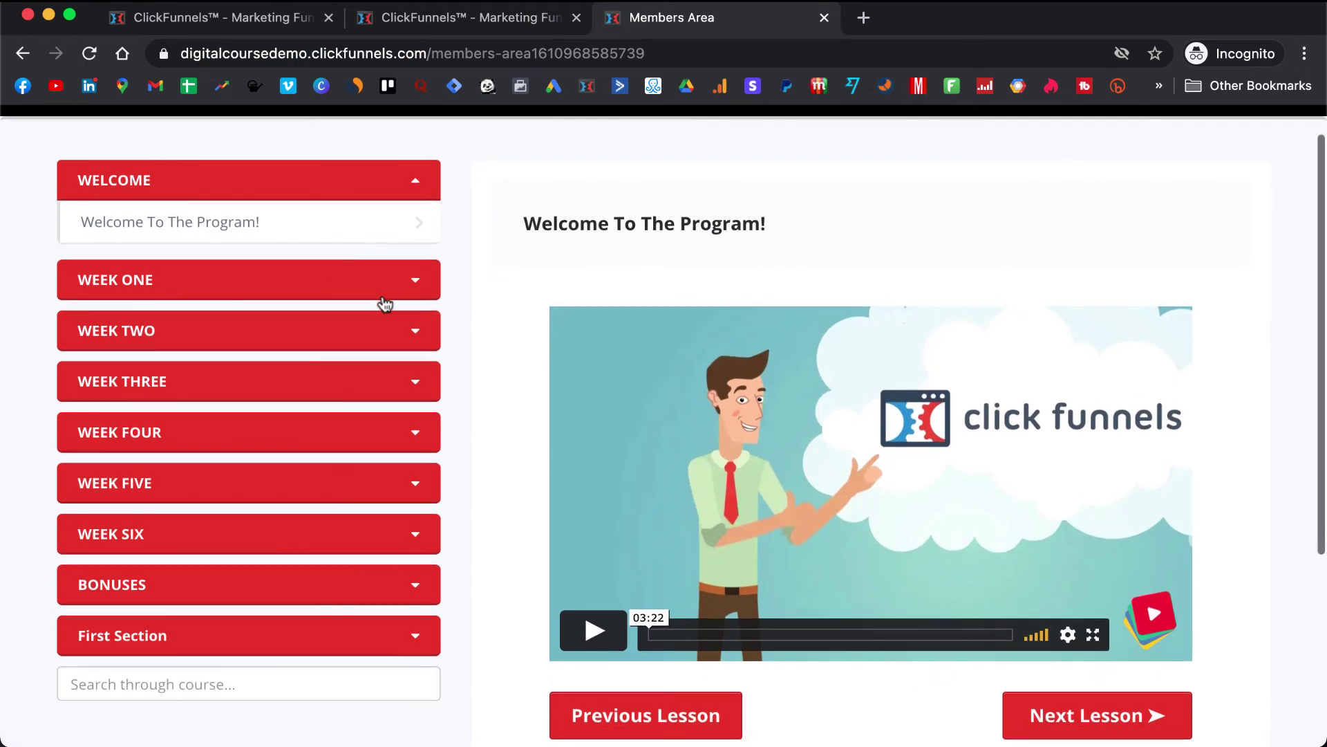
scroll(382, 302, "up", 2)
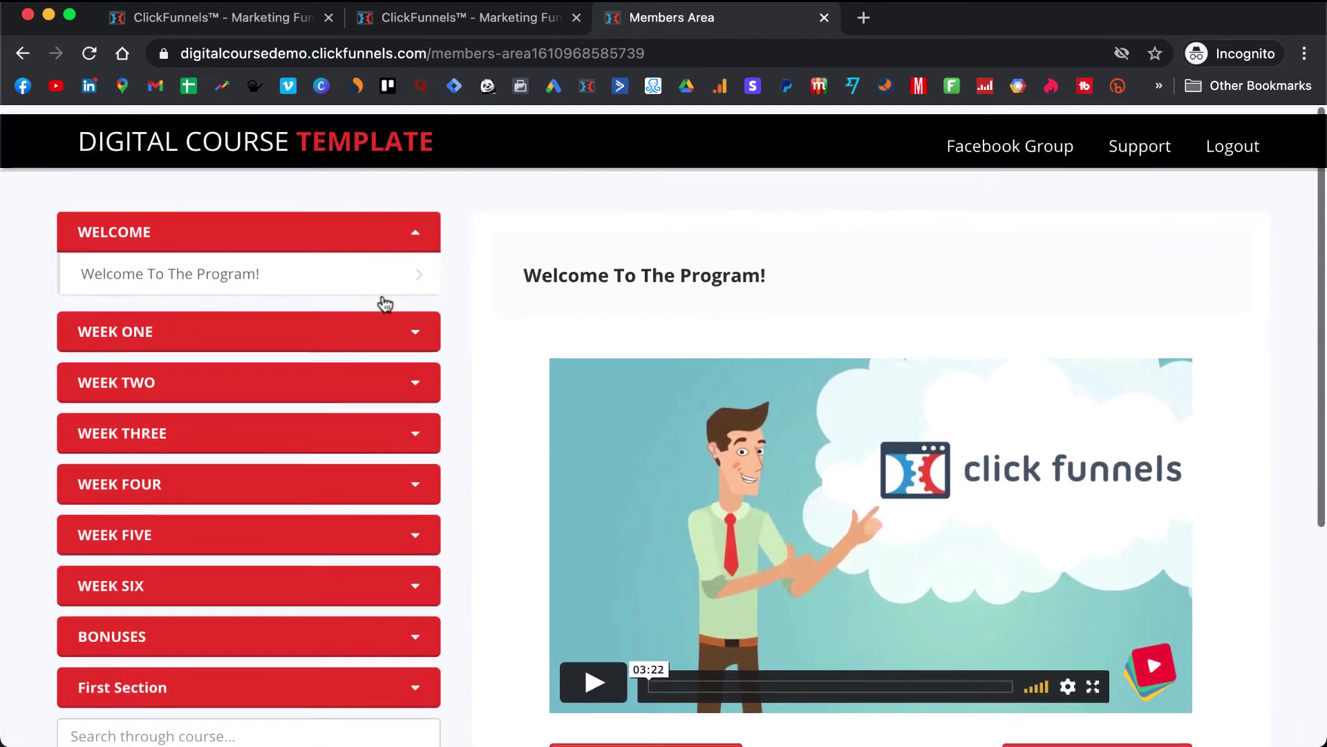
left_click(472, 21)
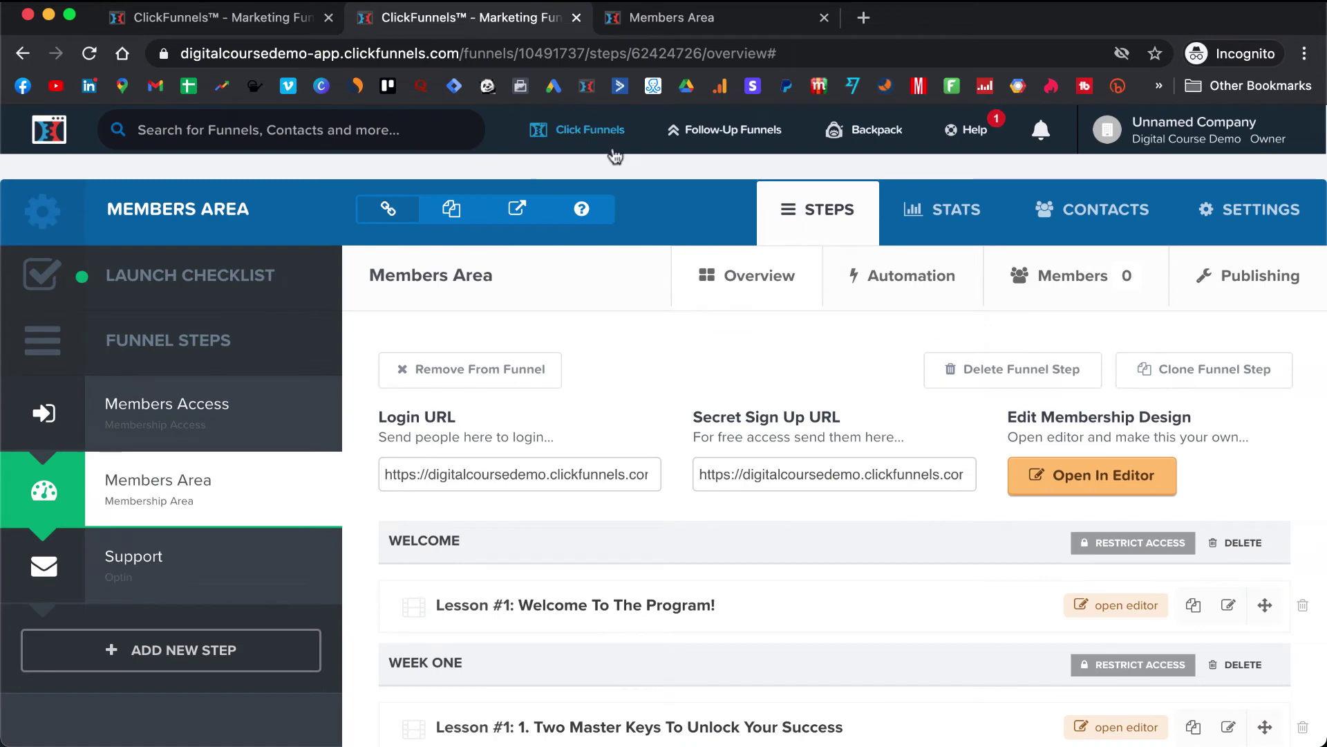
- Delete the First Section and its lessons from the course
scroll(666, 423, "down", 3)
scroll(665, 423, "down", 3)
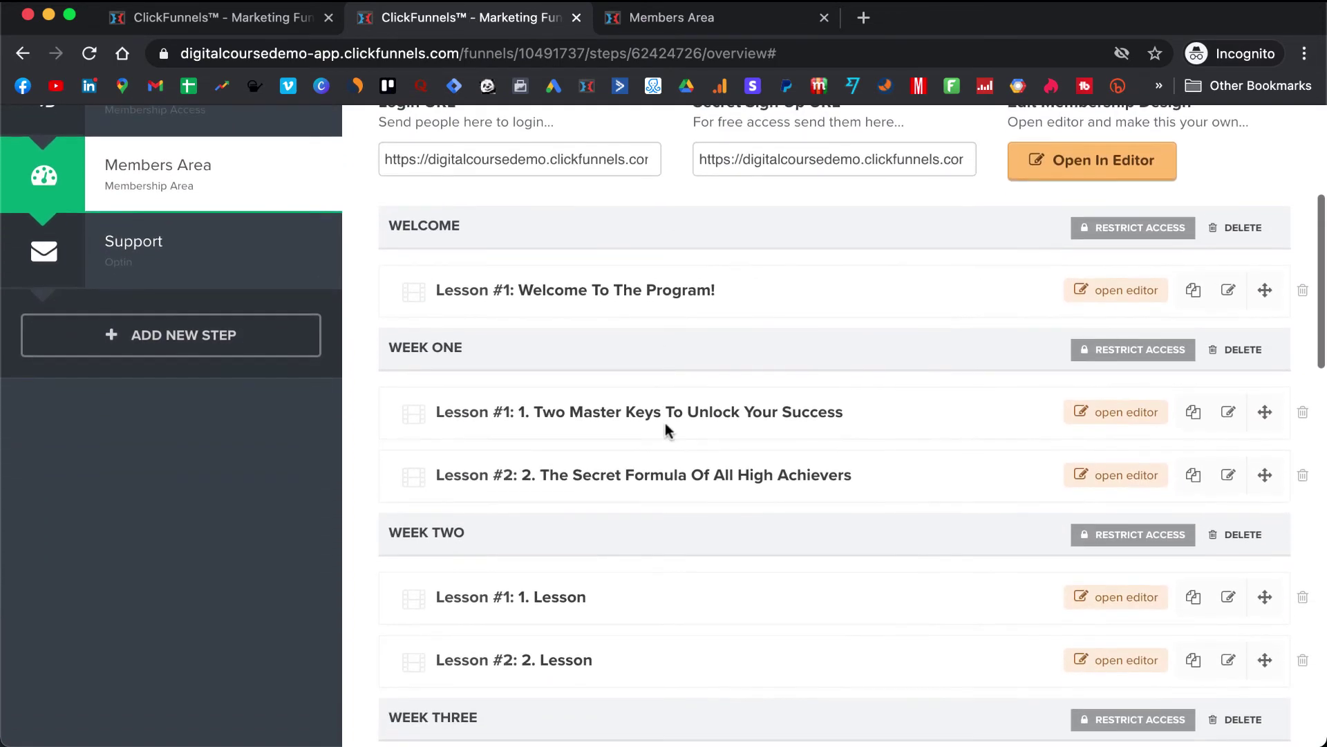
scroll(667, 429, "down", 3)
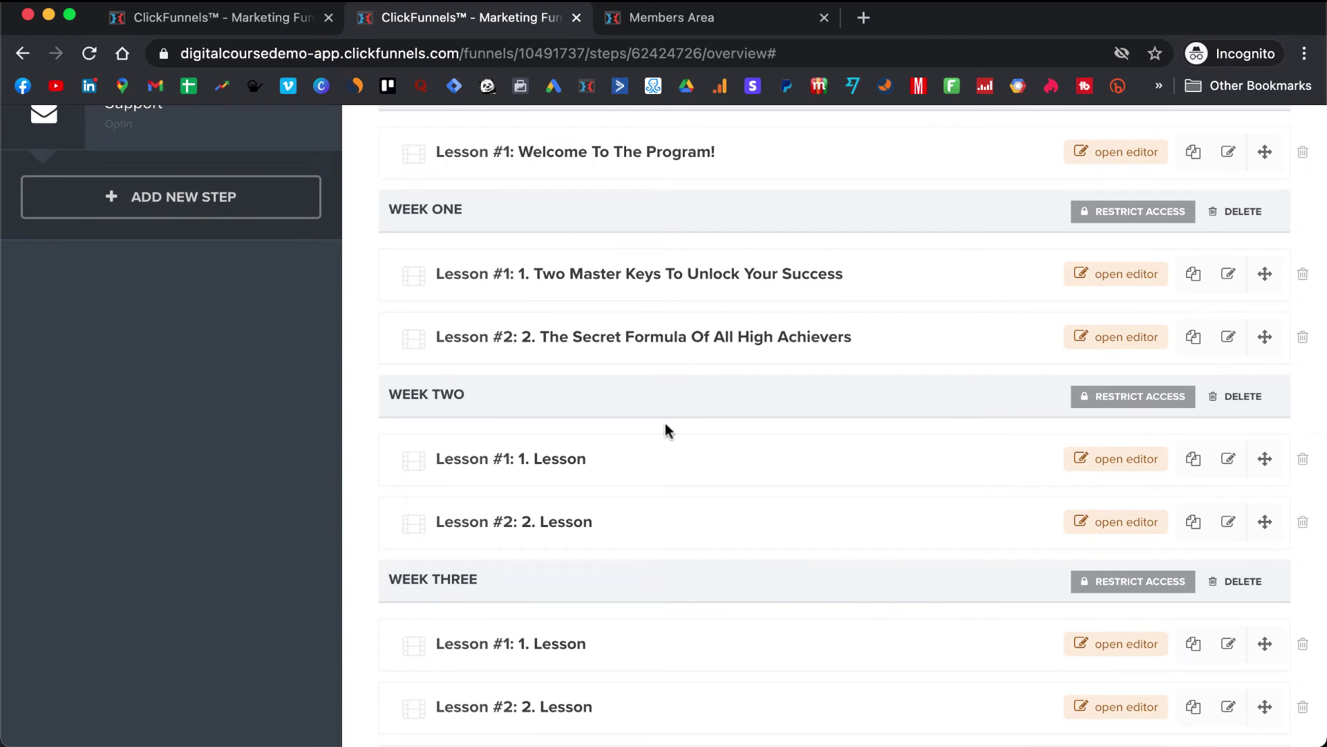
scroll(666, 424, "down", 7)
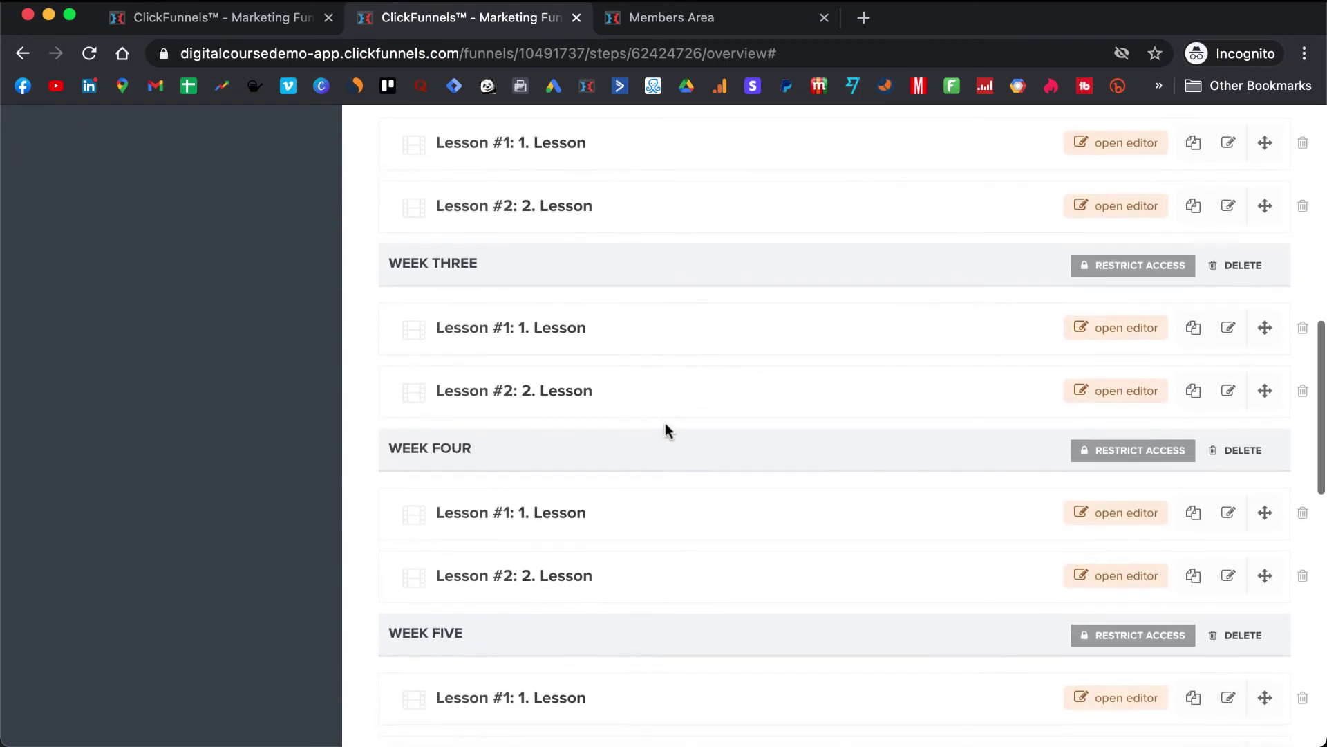
scroll(668, 432, "down", 12)
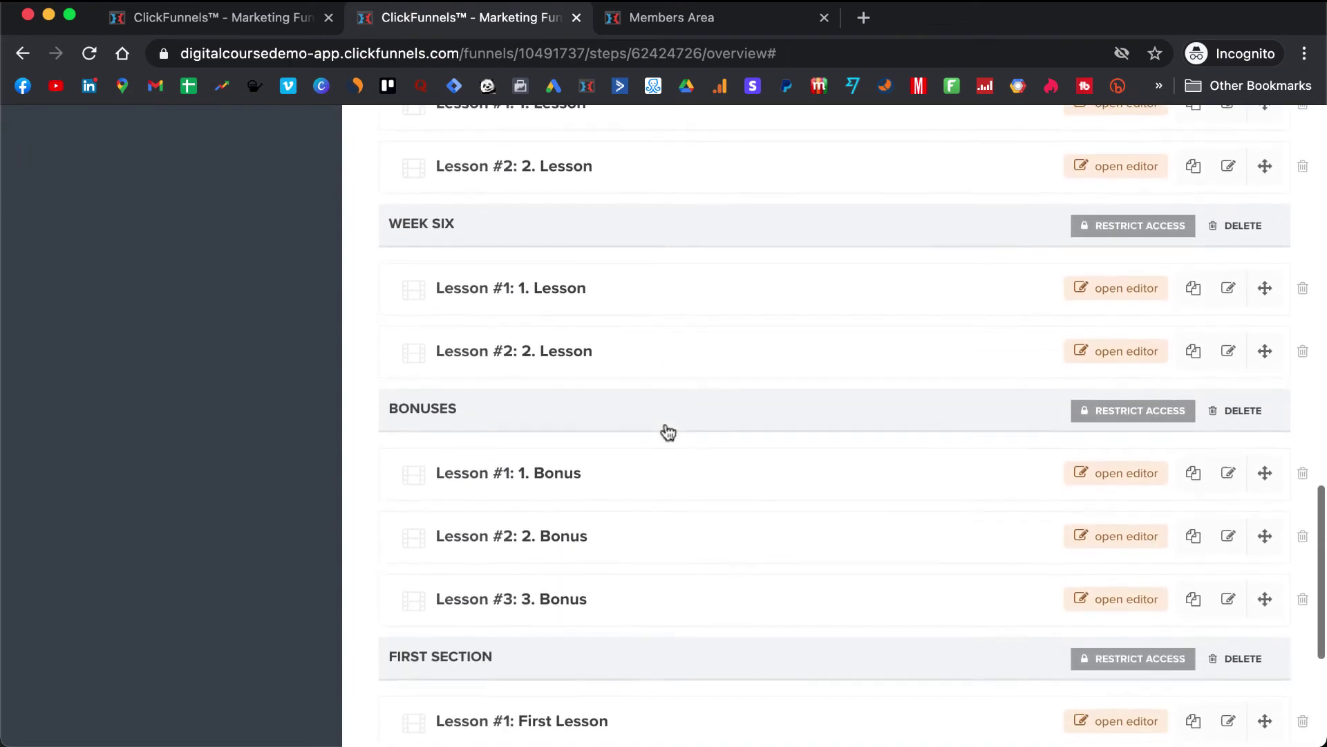
scroll(668, 430, "down", 2)
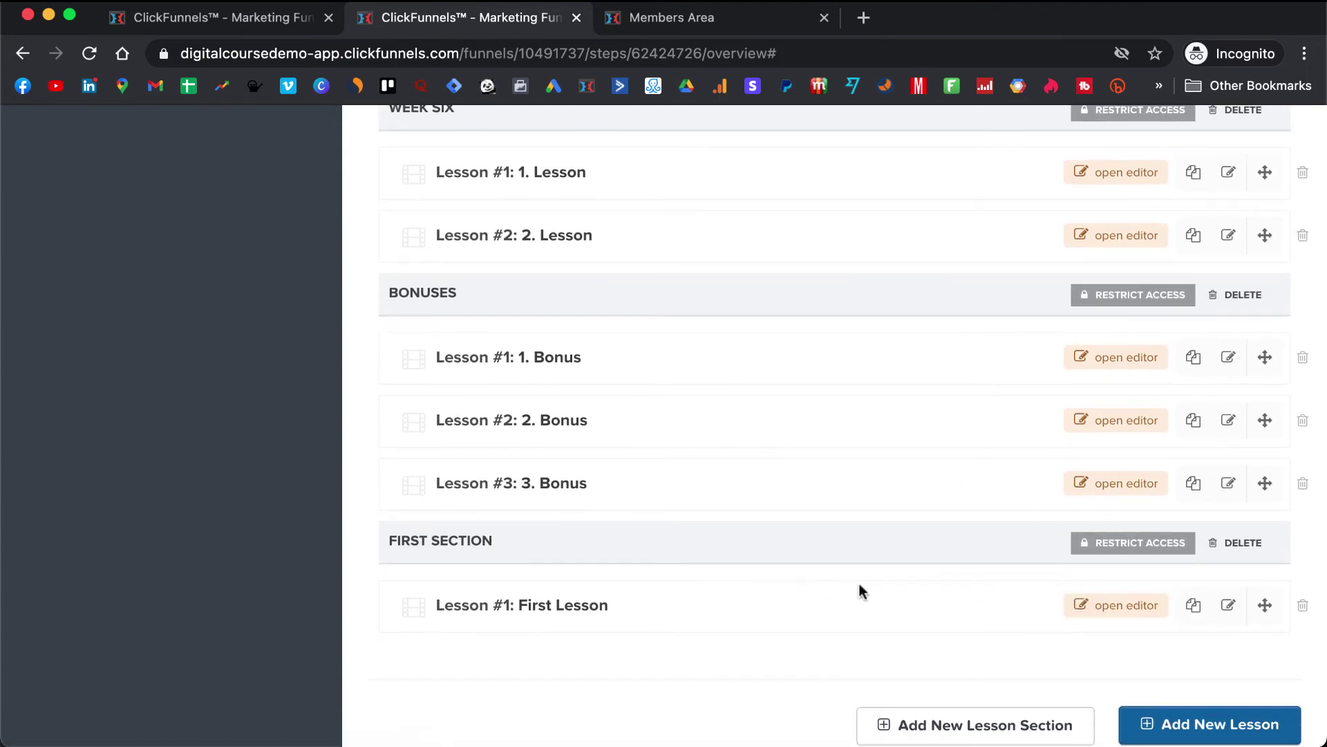
left_click(1261, 543)
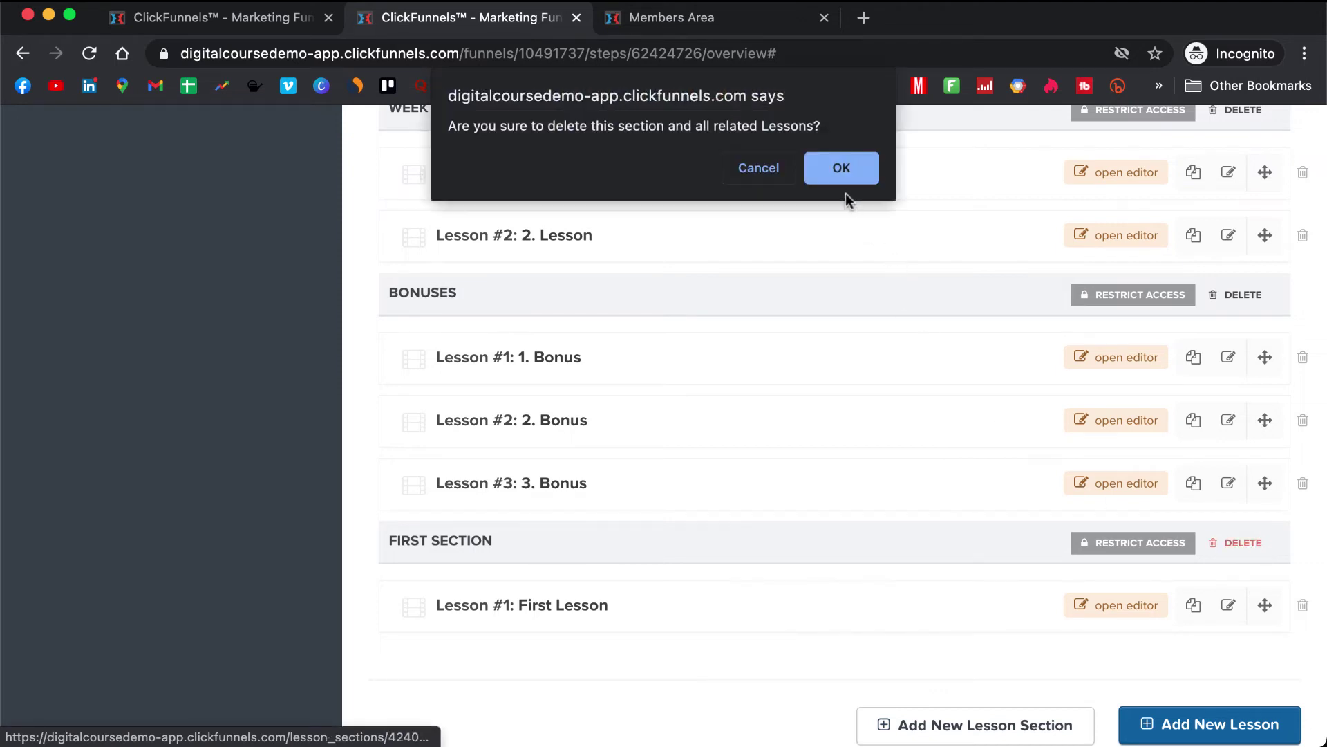
left_click(840, 171)
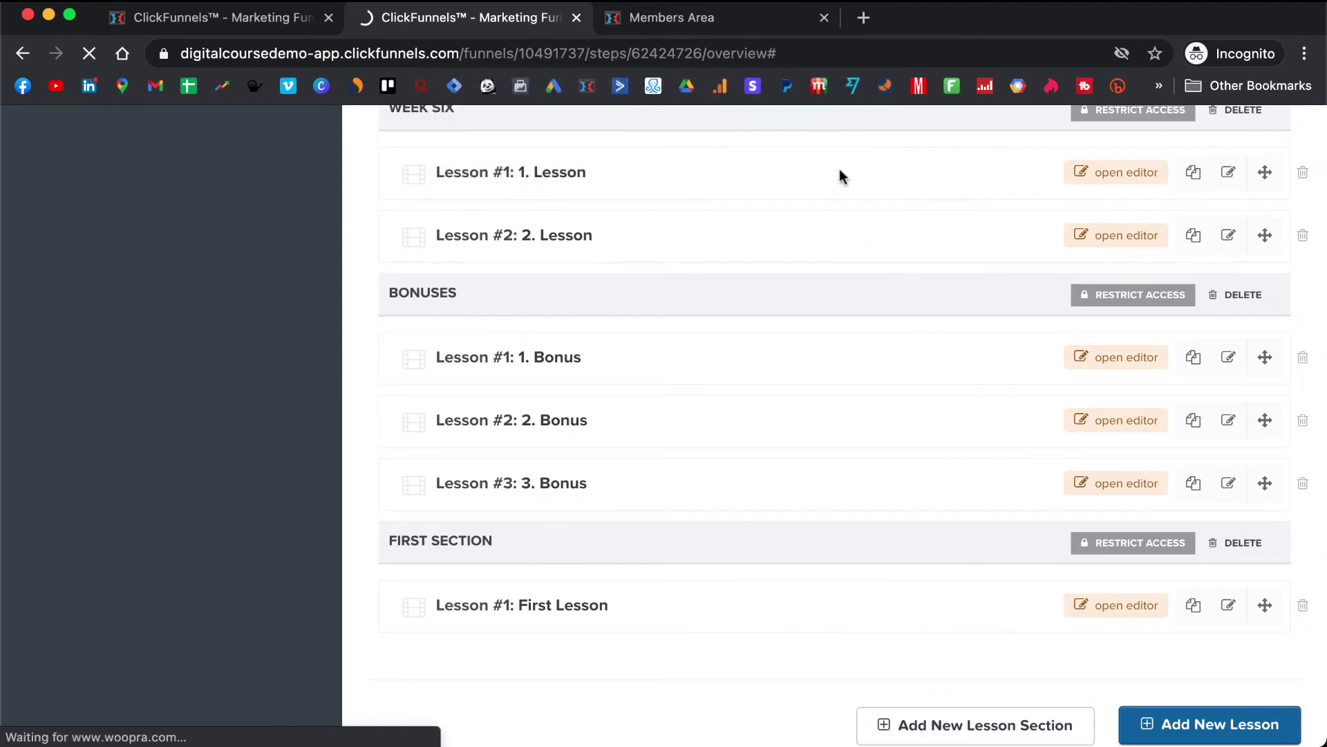
- Add a new lesson section named WEEK SEVEN
scroll(792, 396, "down", 10)
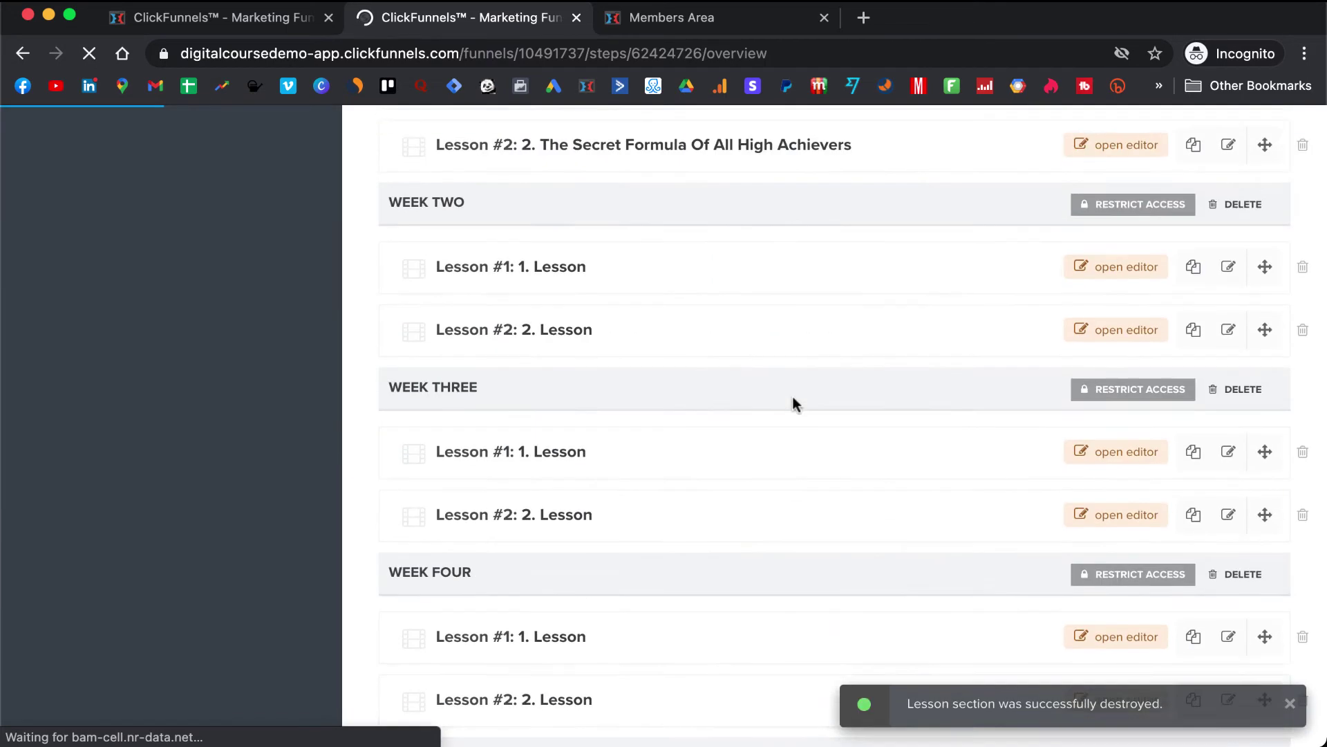
scroll(794, 403, "down", 10)
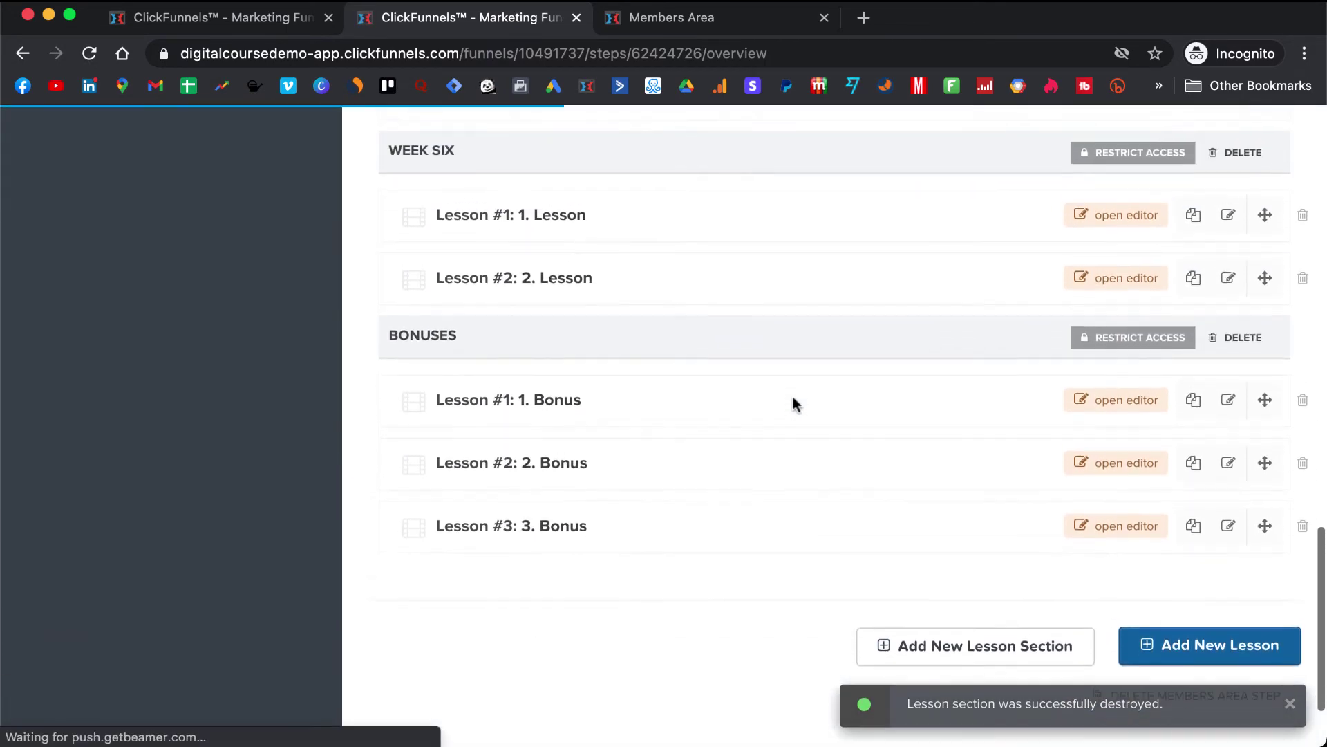
scroll(898, 450, "down", 3)
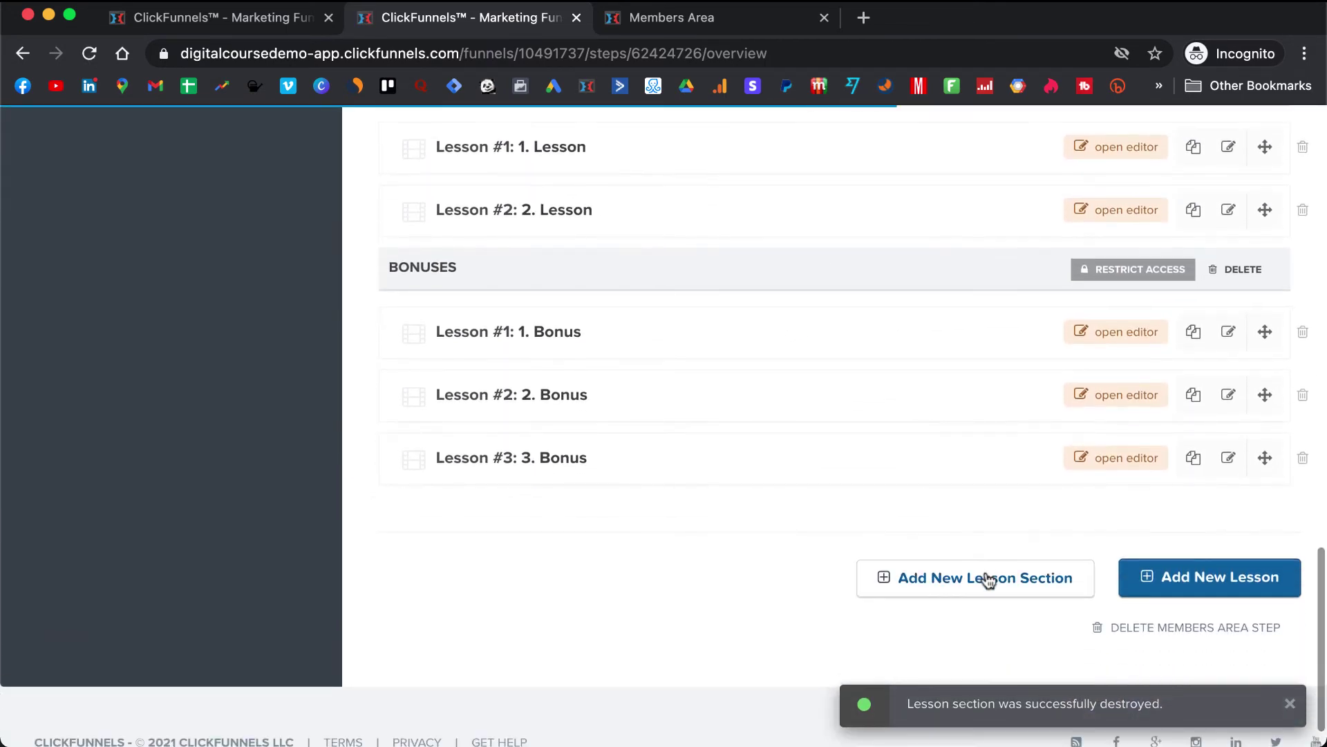
left_click(988, 579)
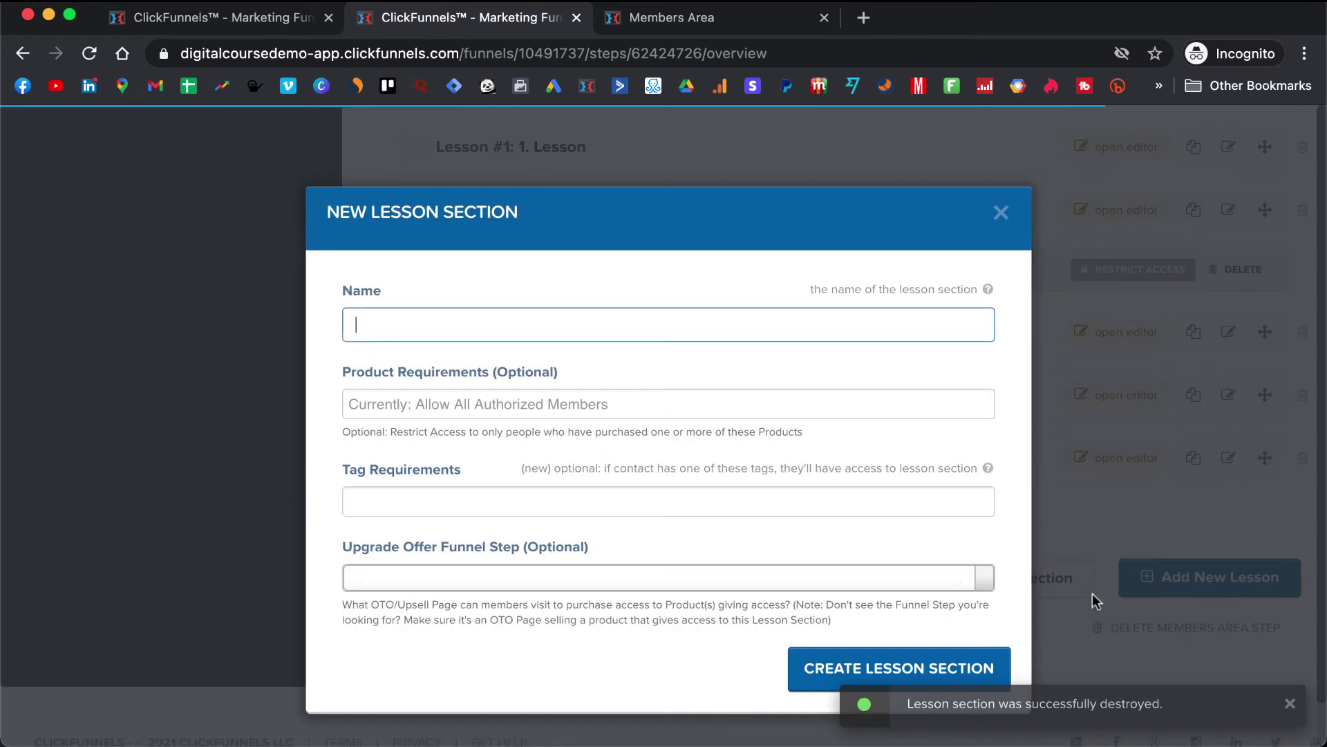
type("W")
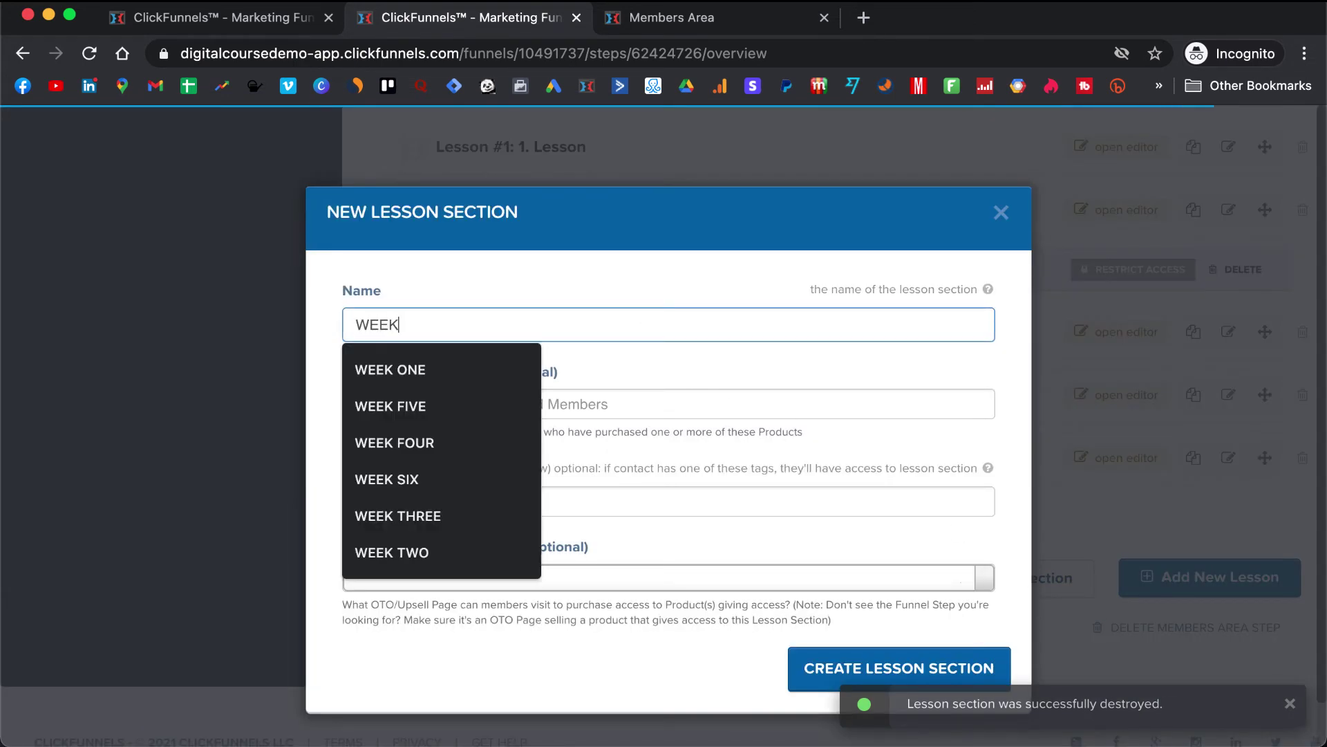
type("EEK SEVEN")
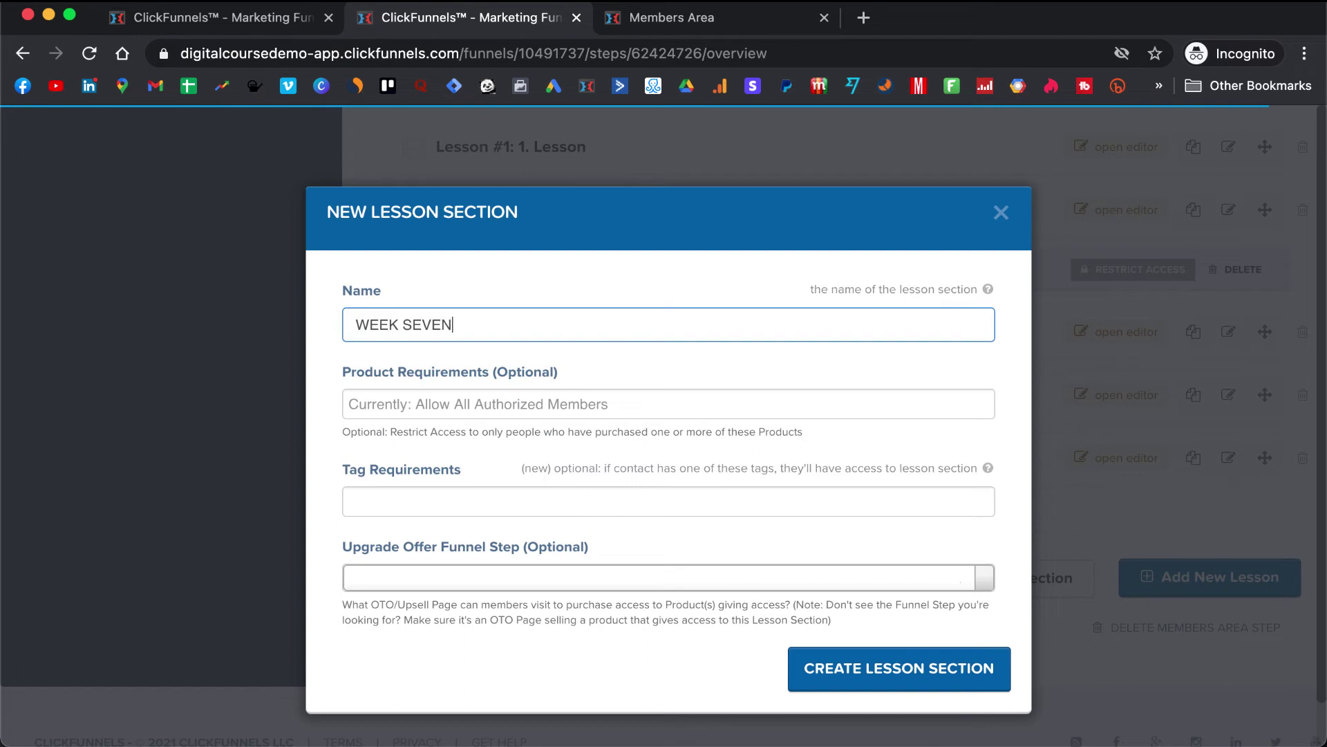
left_click(856, 684)
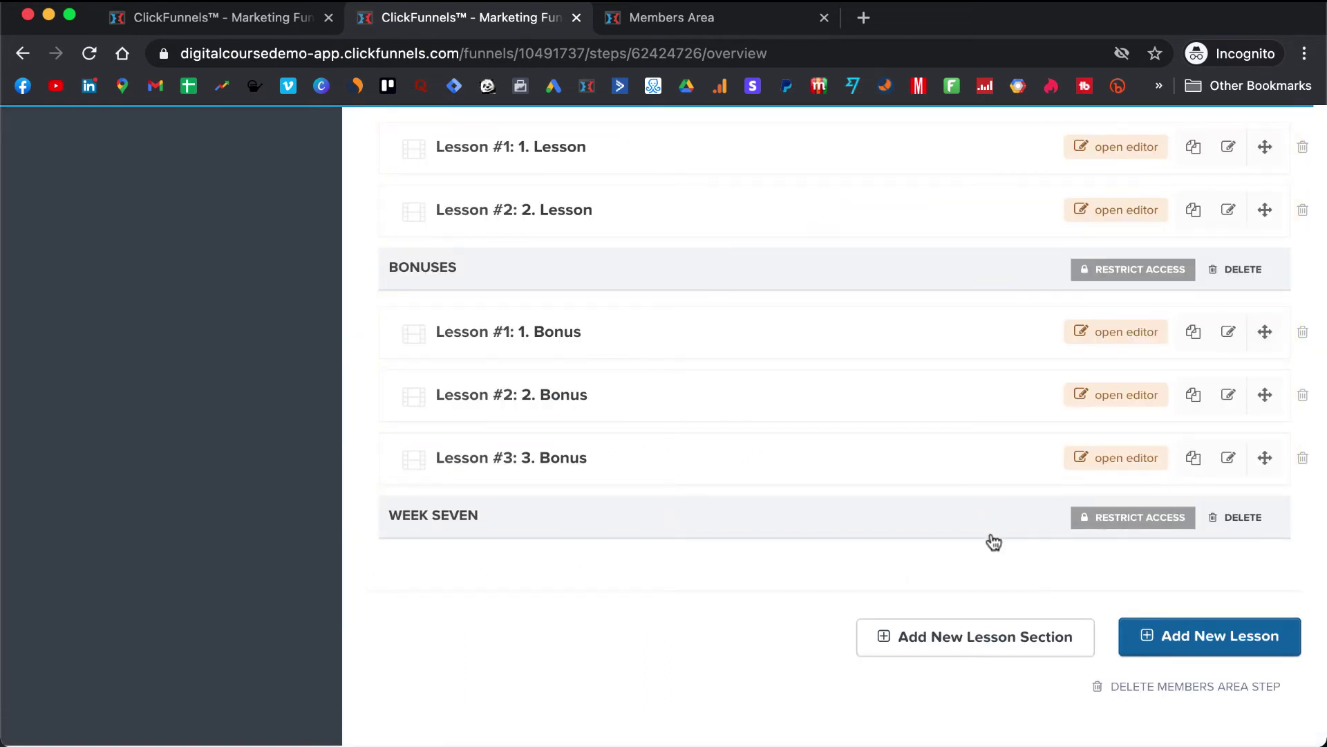
- Drag WEEK SEVEN above Bonuses, then delete the WEEK SEVEN section and confirm
left_click_drag(988, 531, 1010, 284)
scroll(899, 343, "up", 3)
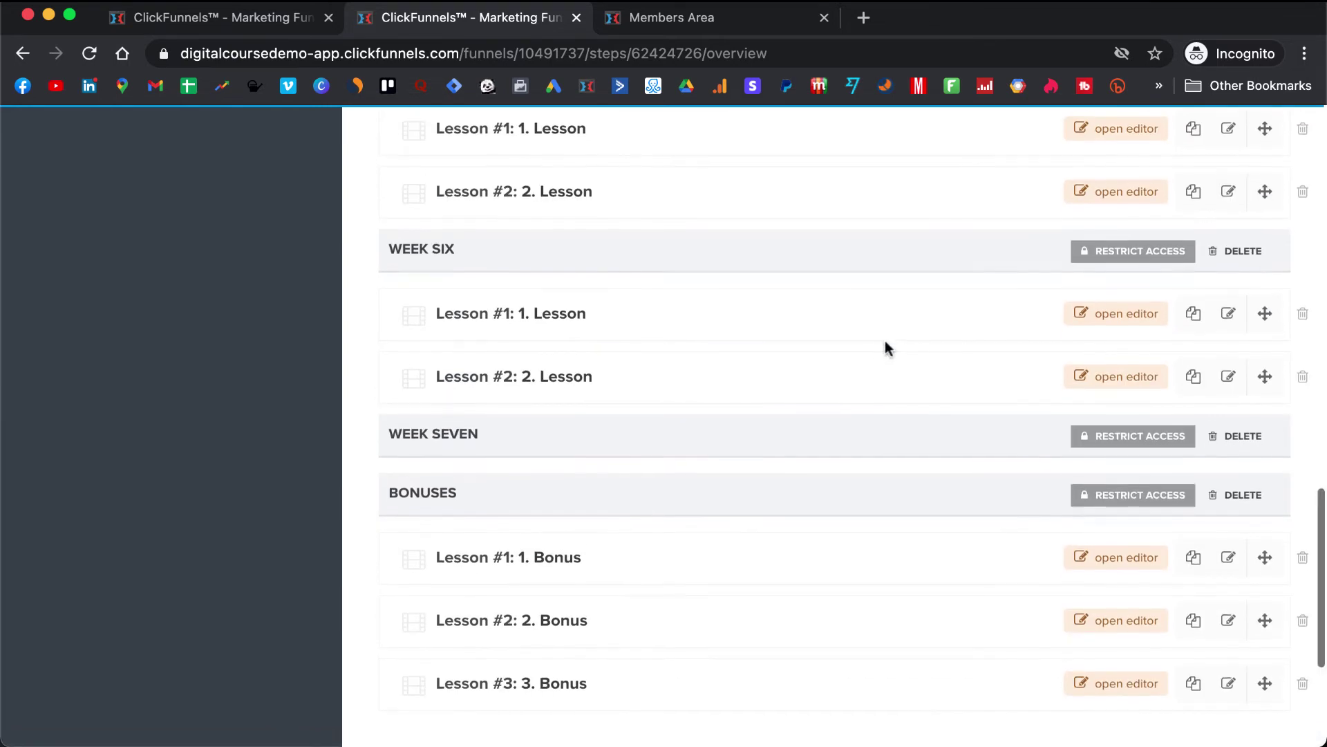
left_click(1244, 432)
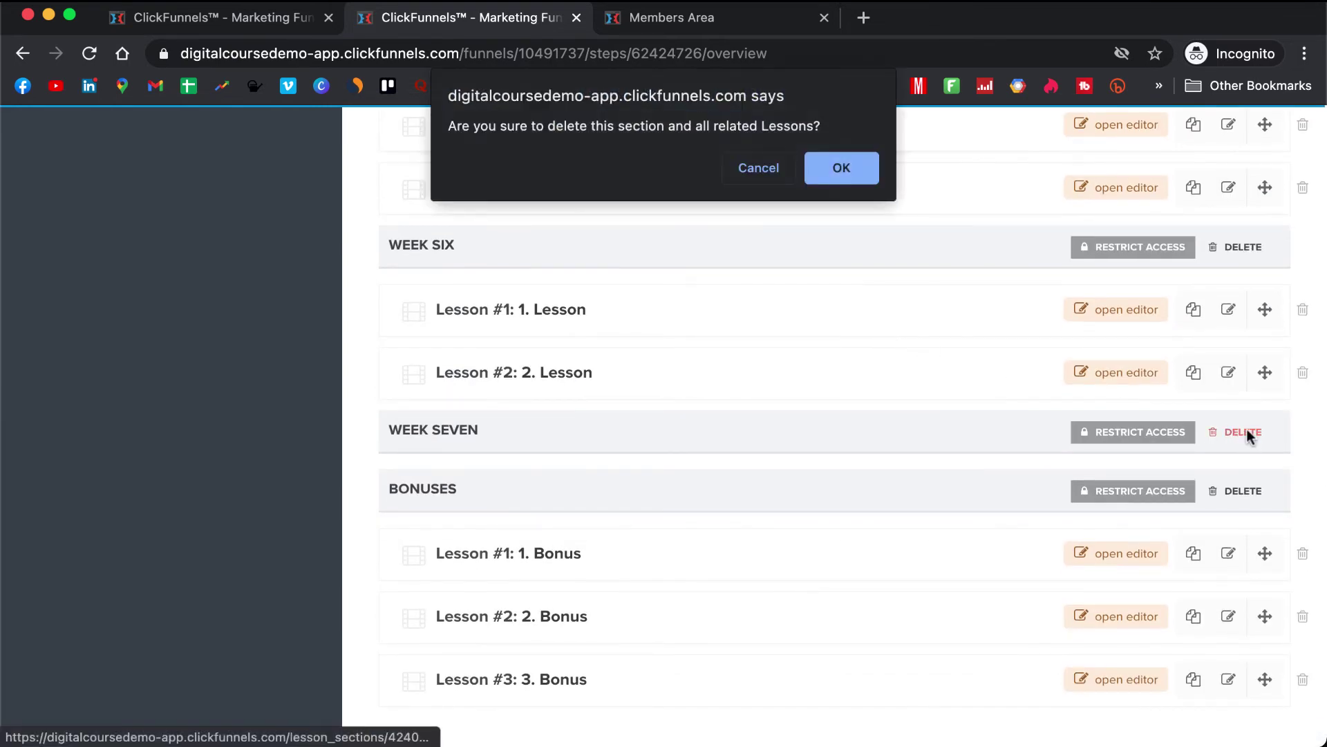
left_click(854, 178)
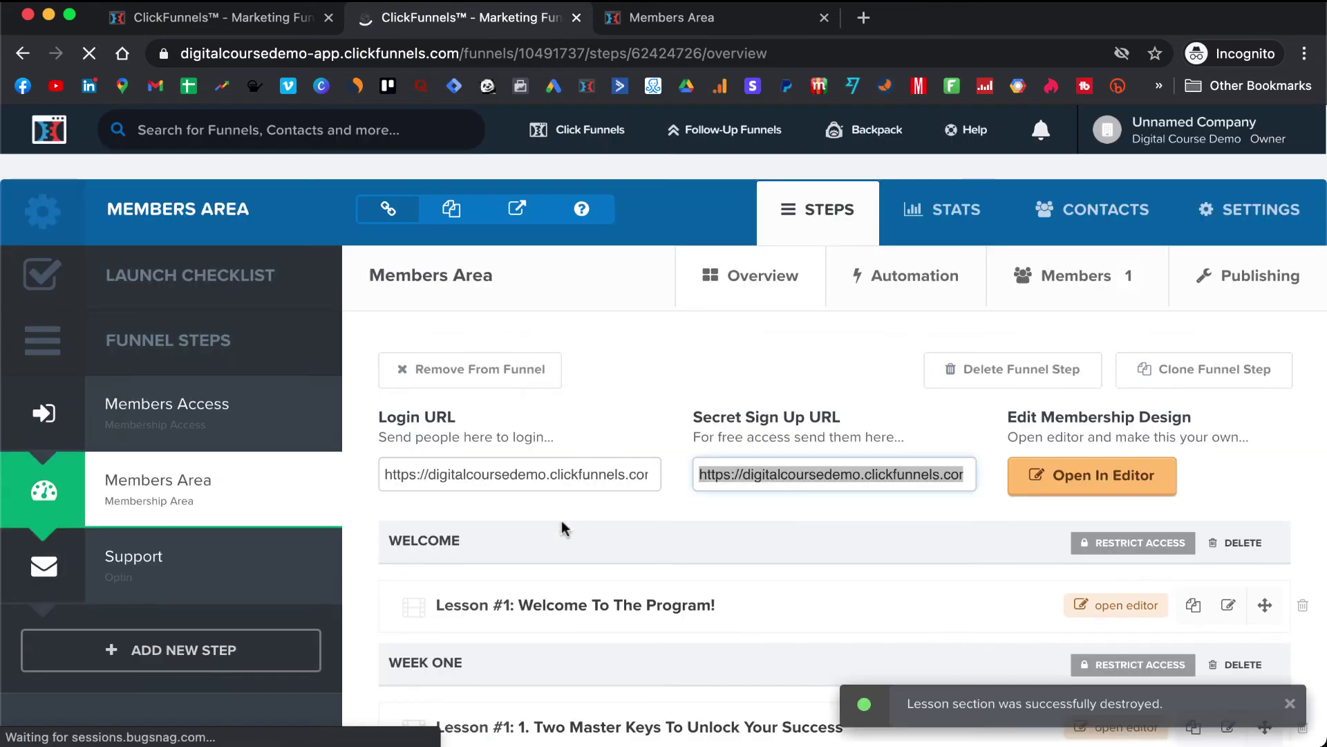
scroll(552, 521, "down", 4)
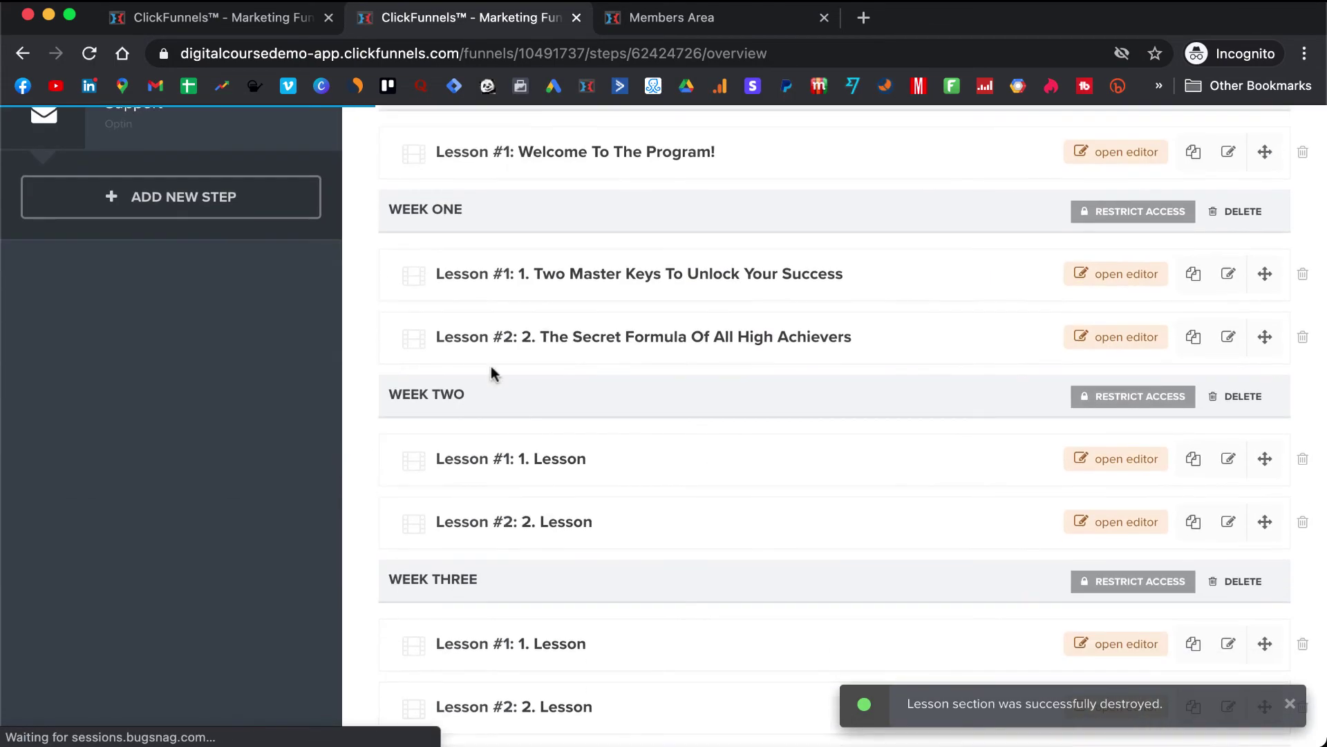
left_click(432, 221)
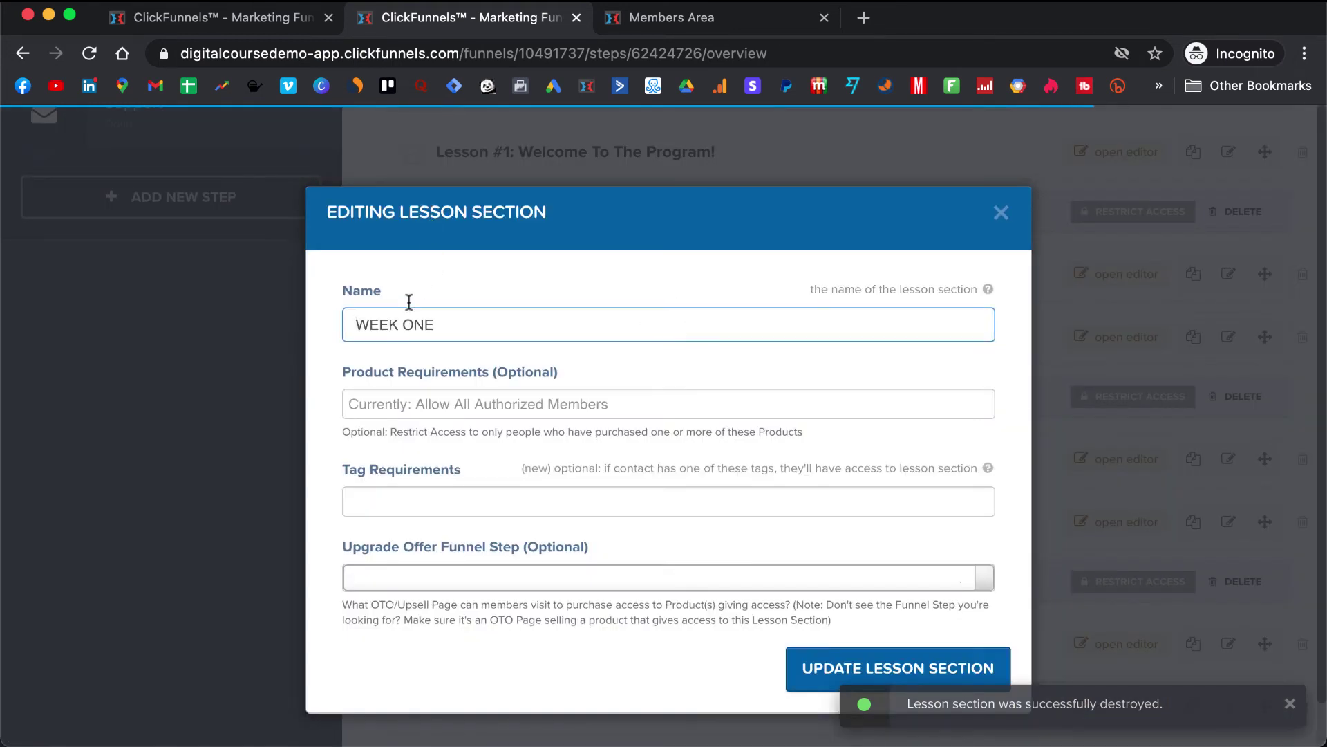
left_click_drag(397, 324, 348, 326)
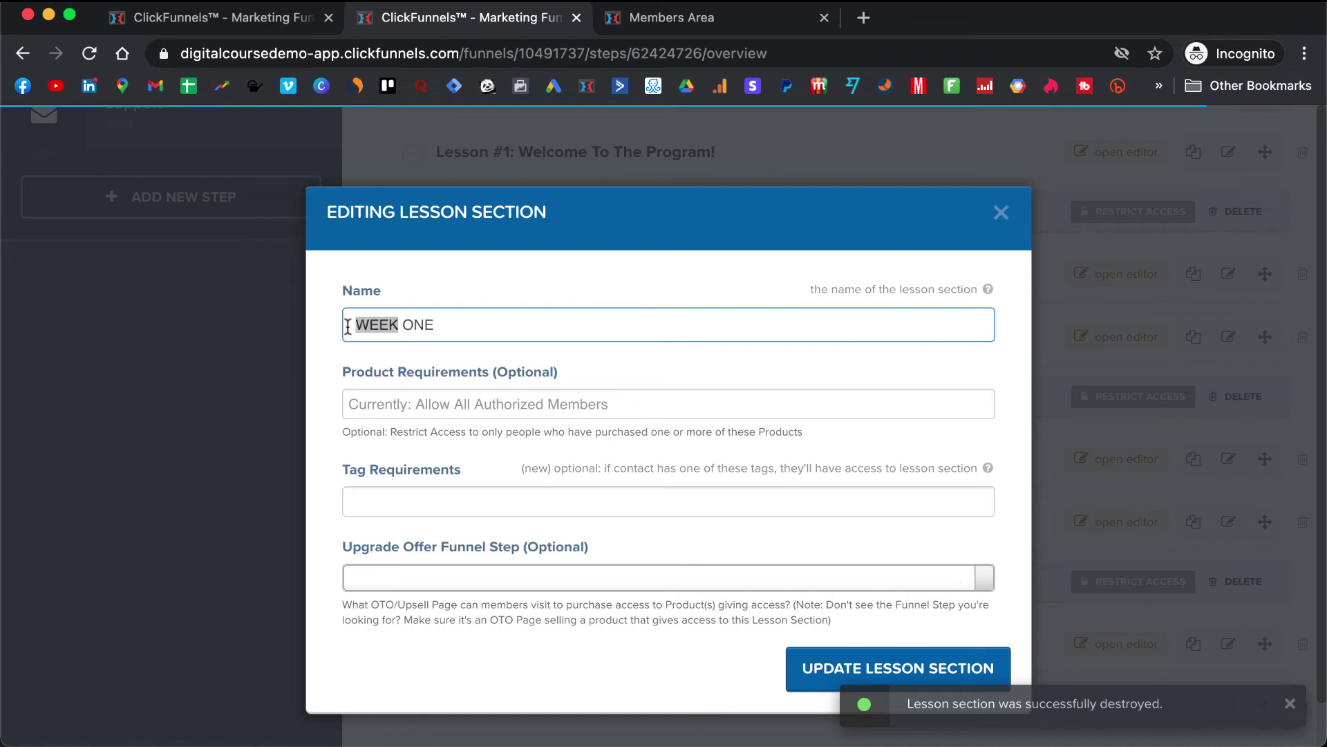
key("BackSpace")
type("X")
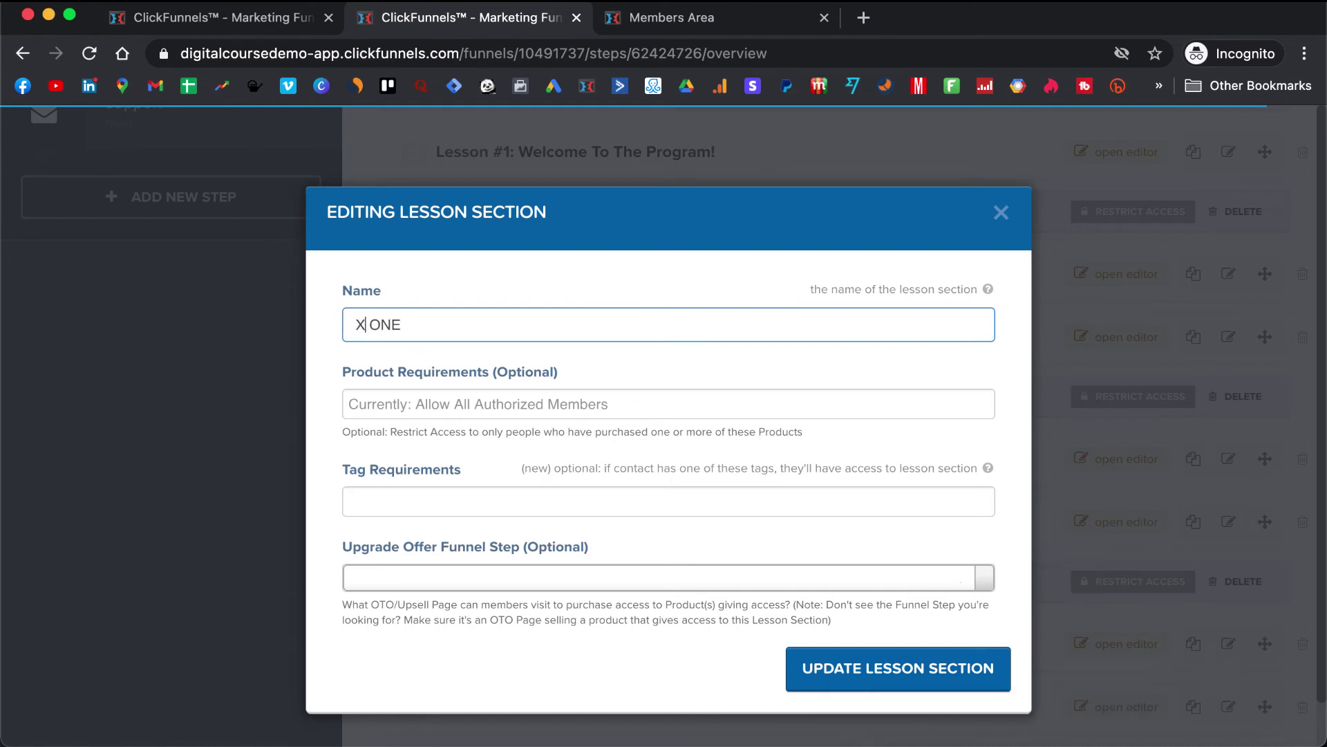
key("BackSpace")
type("CHA")
key("BackSpace")
key("BackSpace")
key("BackSpace")
key("BackSpace")
type("WEEK")
scroll(466, 389, "down", 1)
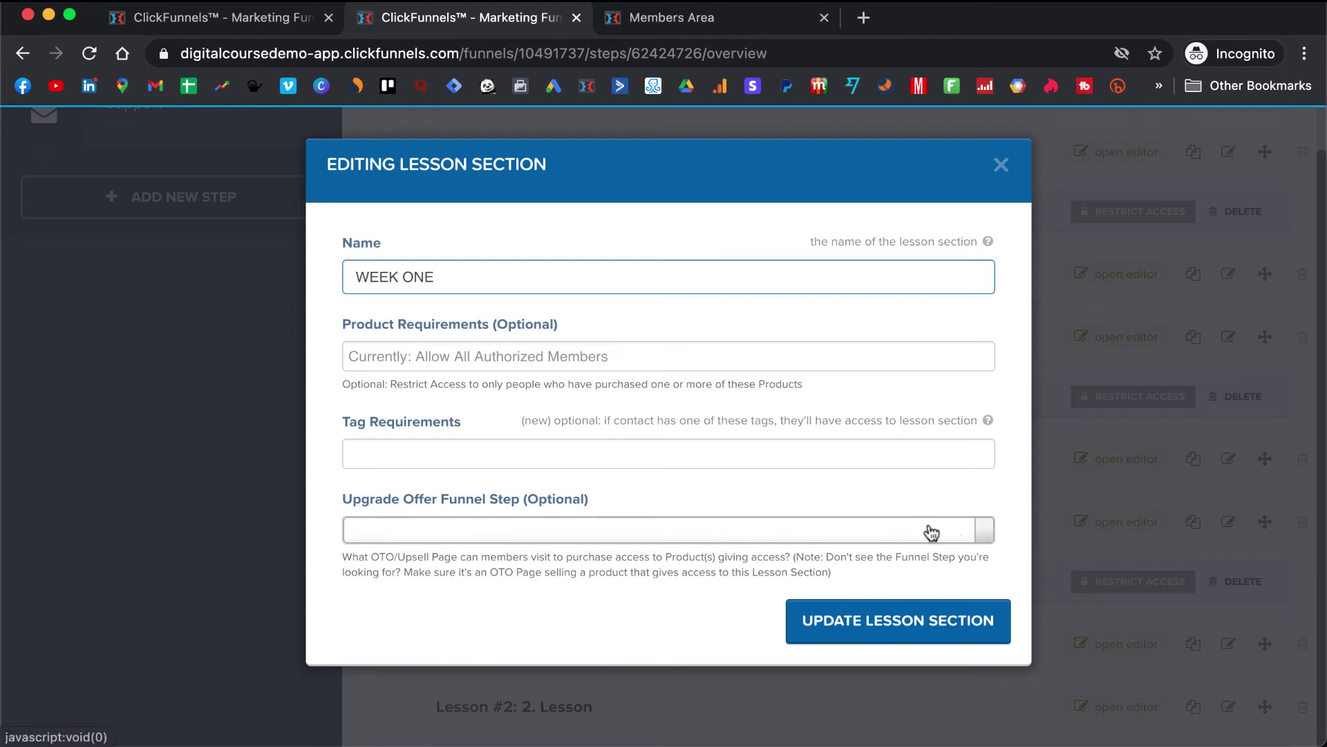
left_click(891, 624)
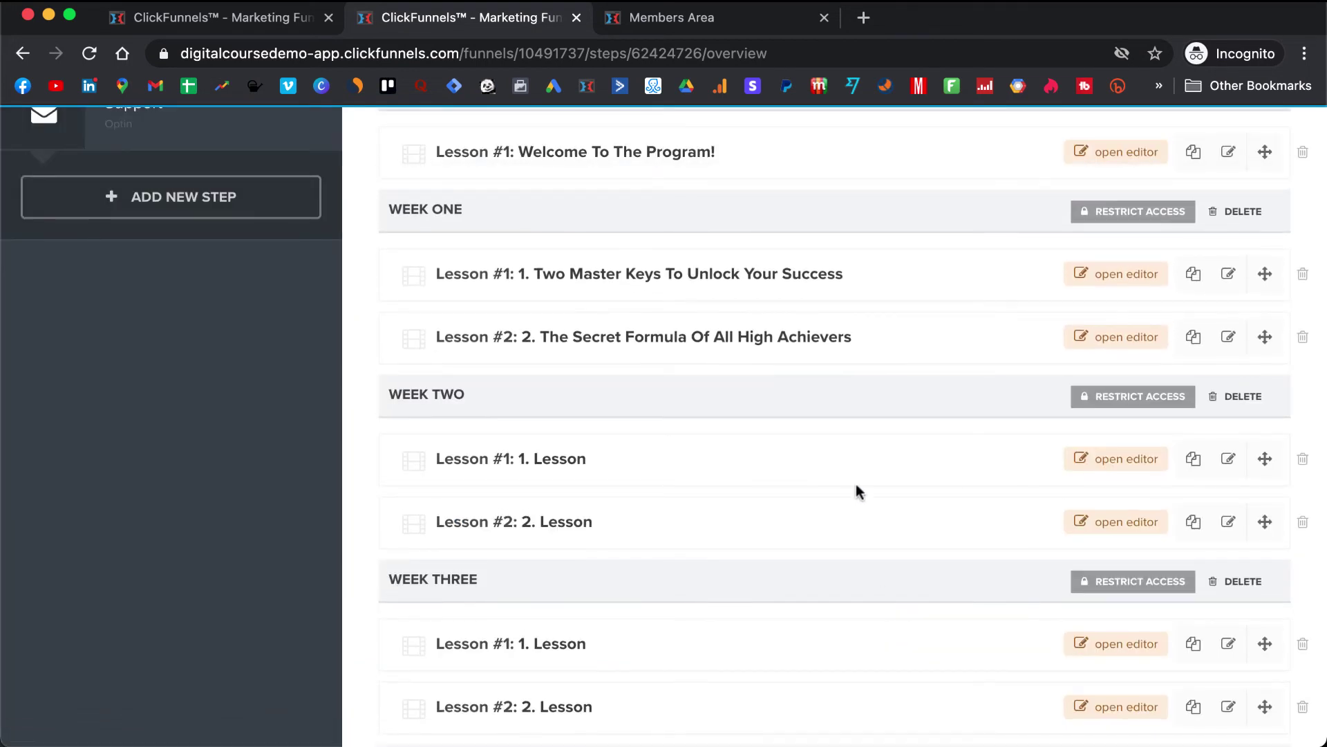
- Open the Two Master Keys lesson in the editor, check its video settings, and select the Previous Lesson button
scroll(857, 491, "up", 2)
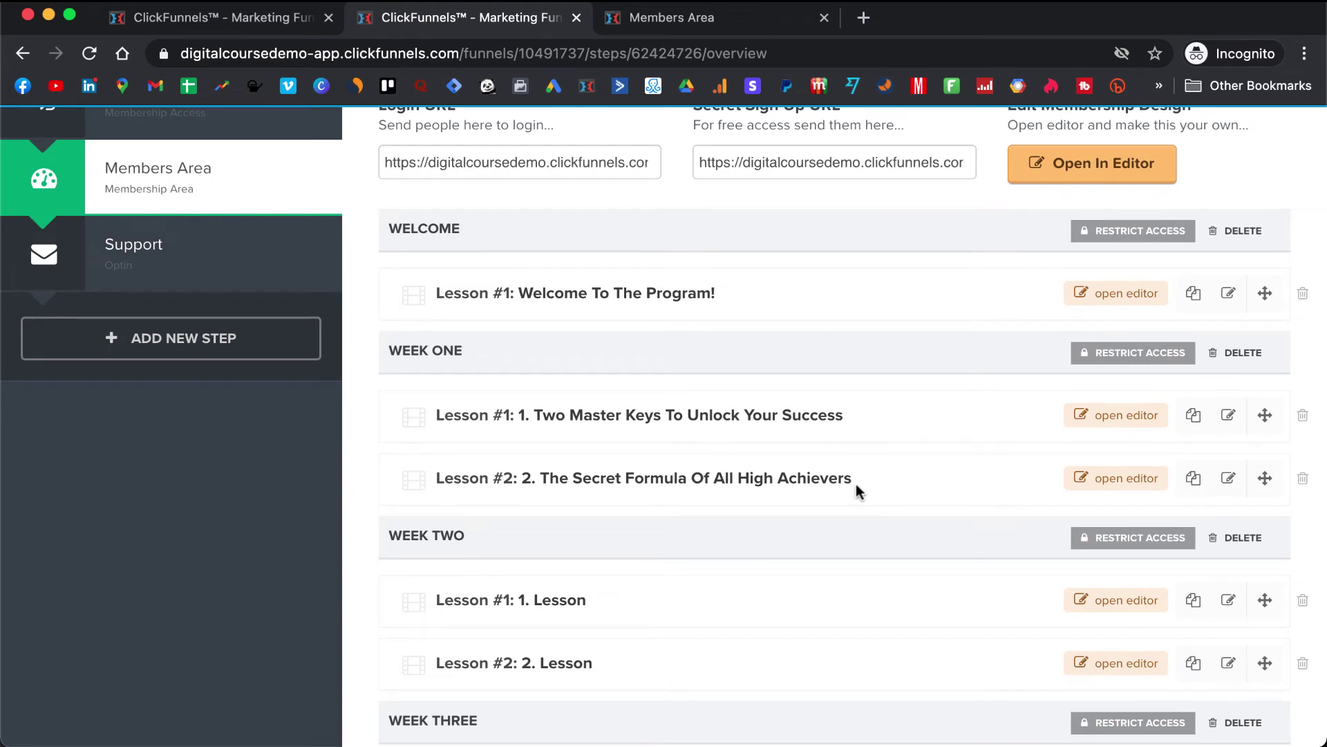
left_click(1125, 416)
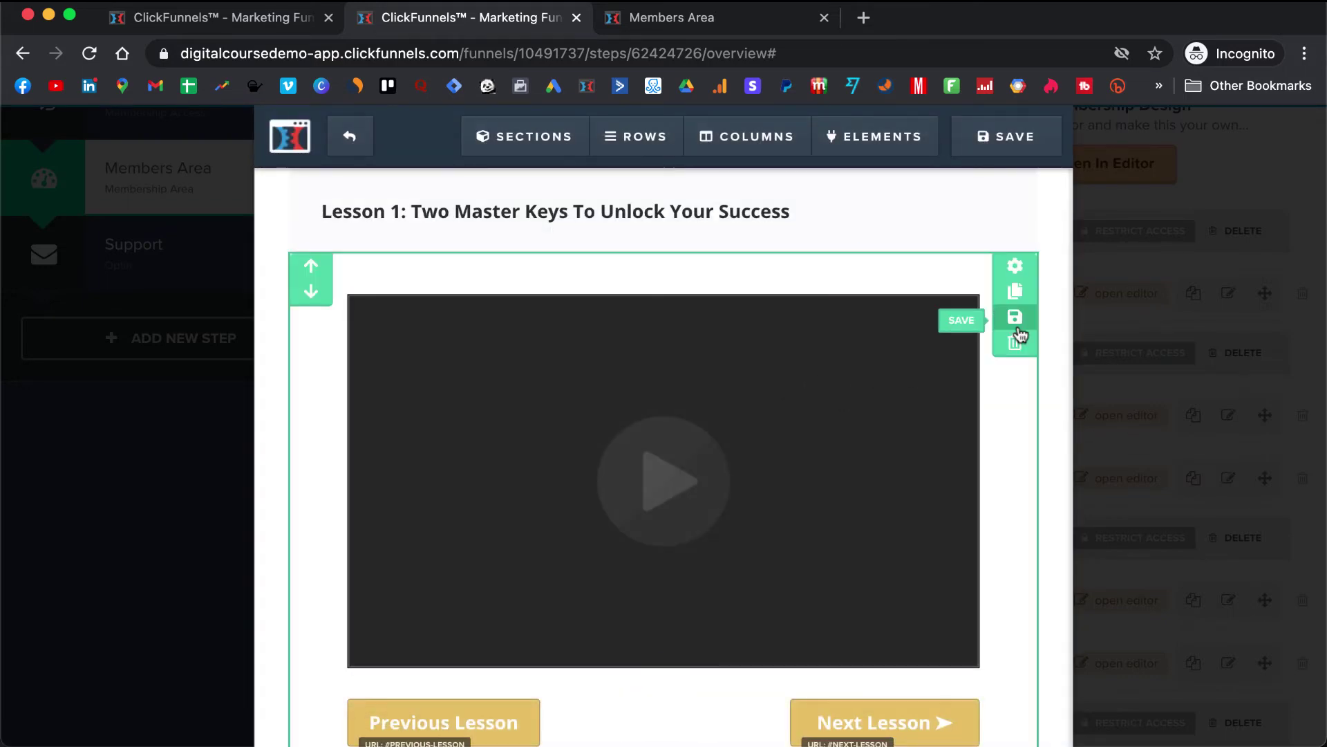
left_click(720, 438)
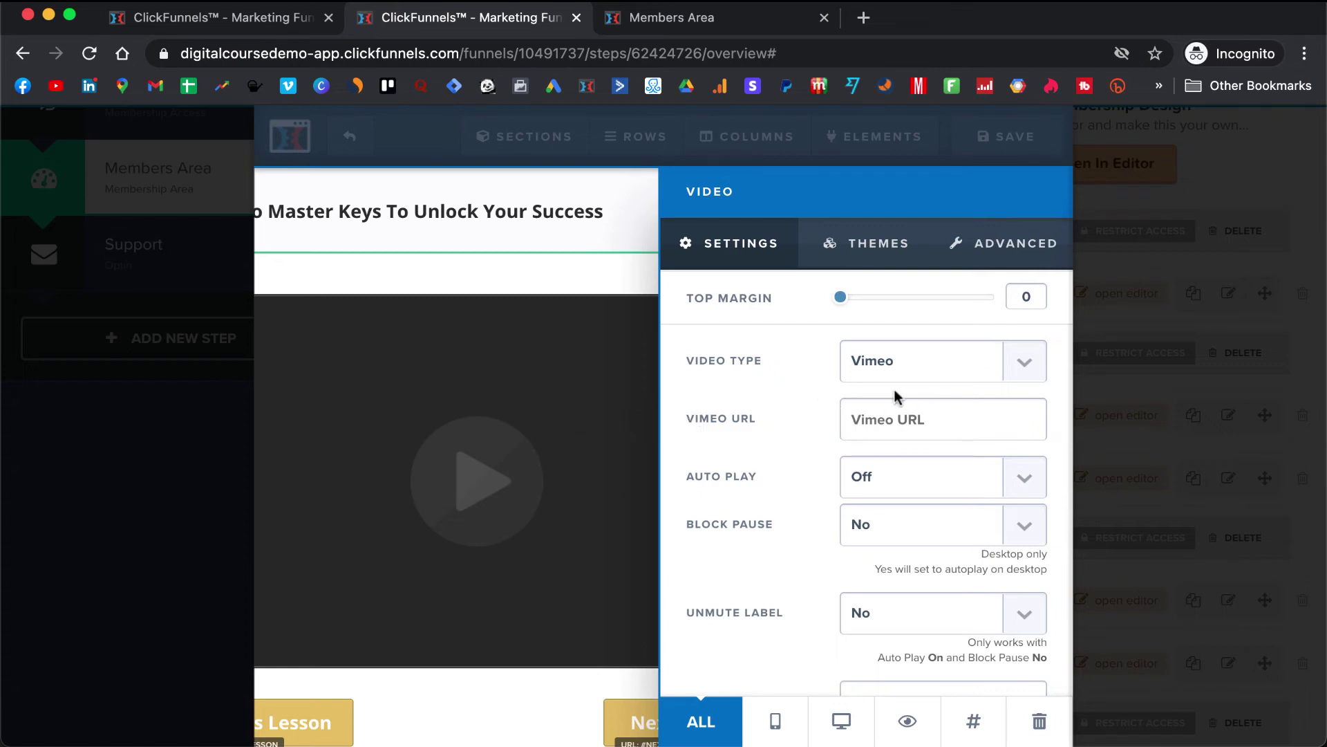
left_click(471, 452)
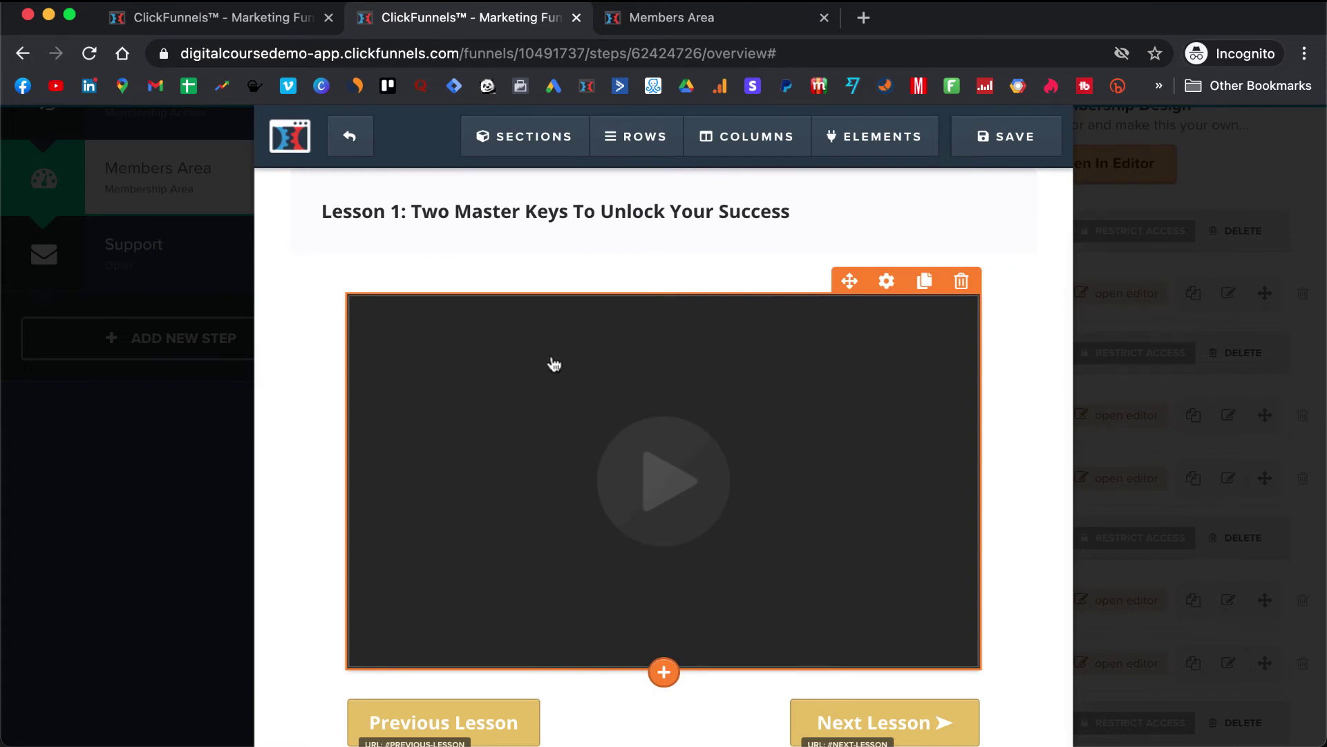
scroll(553, 365, "down", 3)
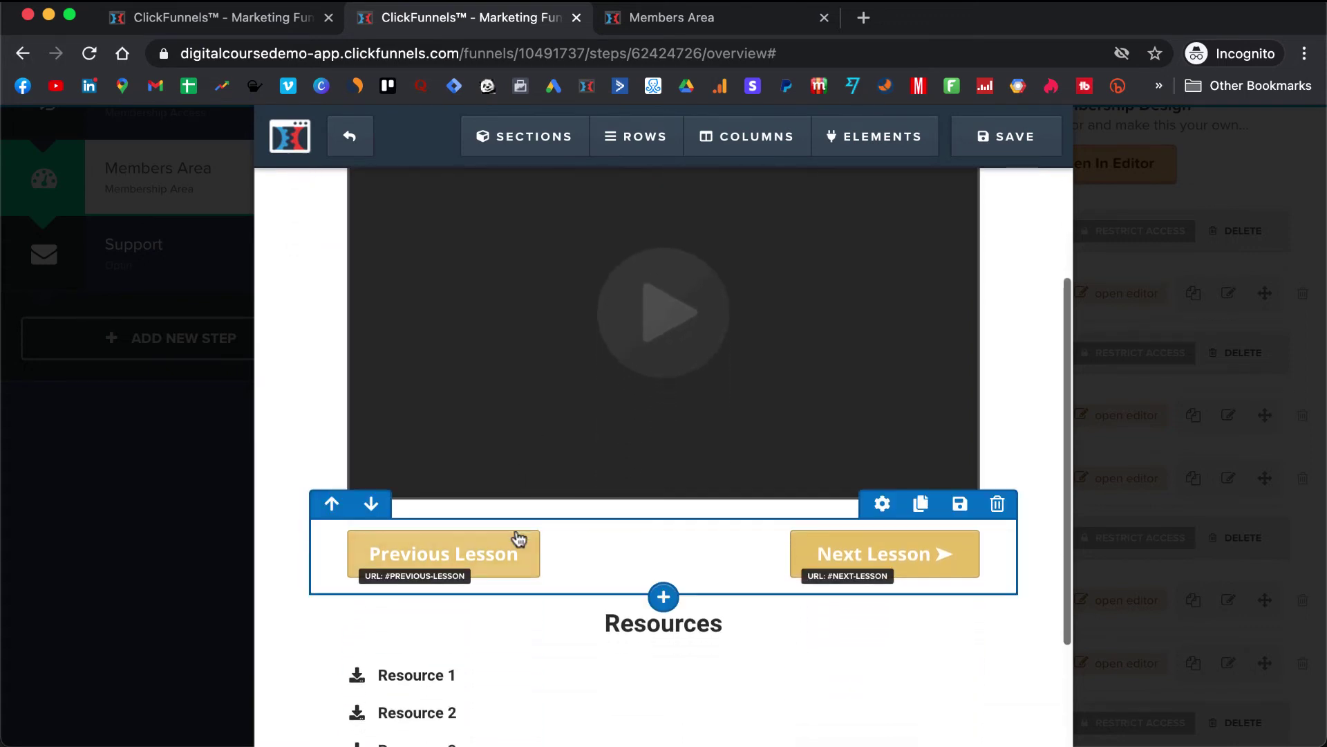
left_click(516, 548)
- Make the Previous Lesson and Next Lesson buttons red
scroll(926, 502, "down", 5)
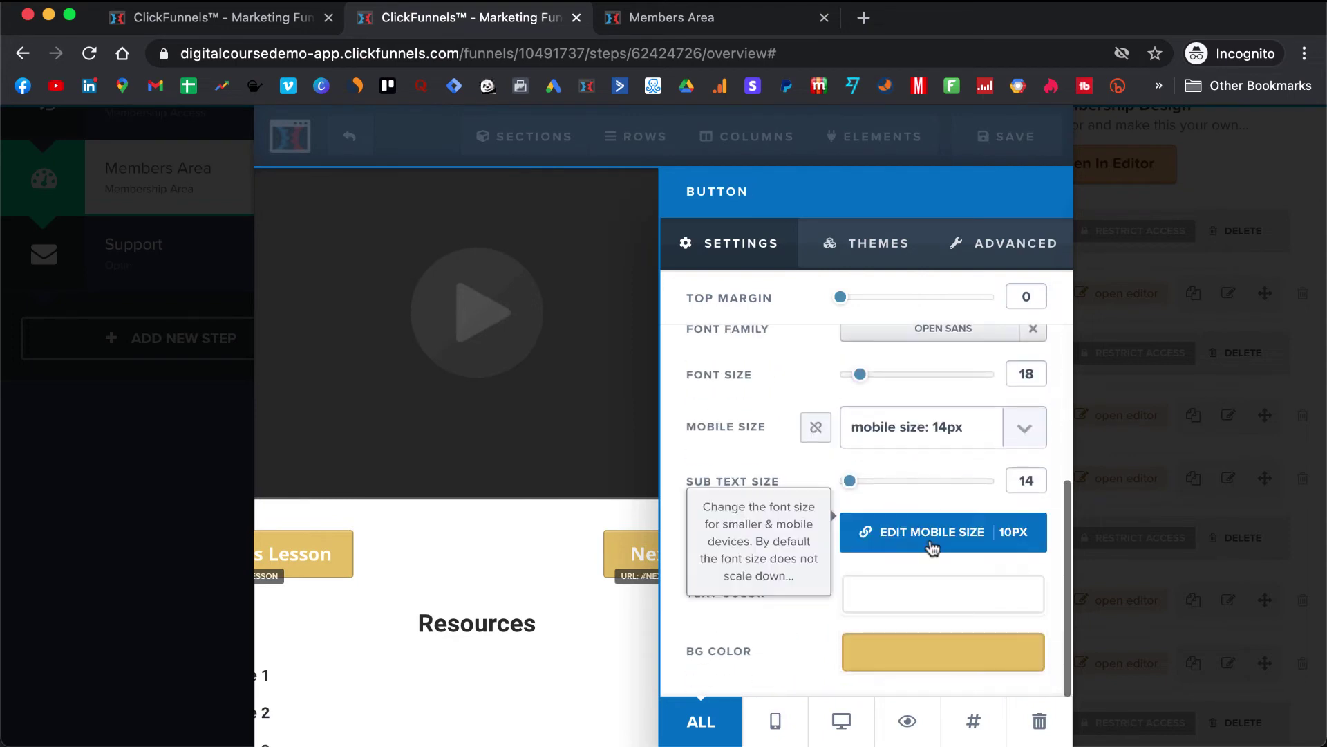
left_click(951, 655)
left_click(721, 463)
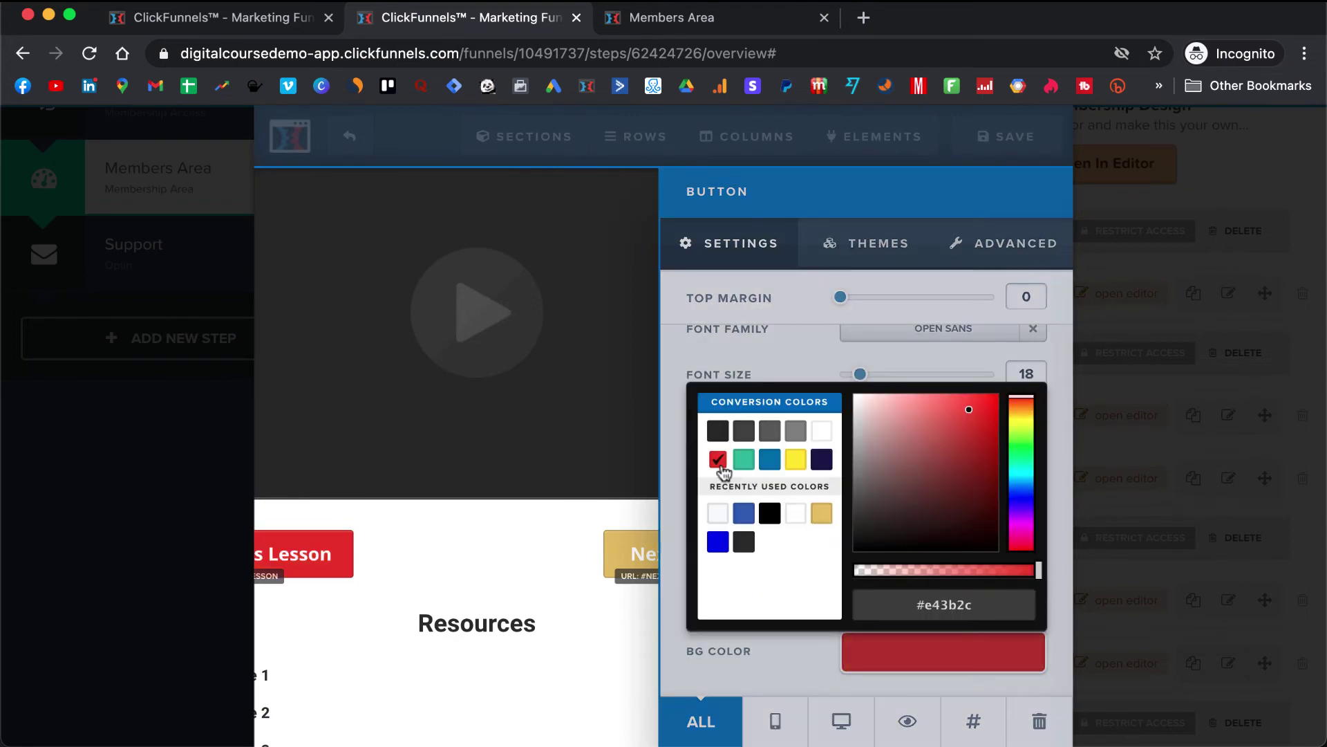
left_click(549, 571)
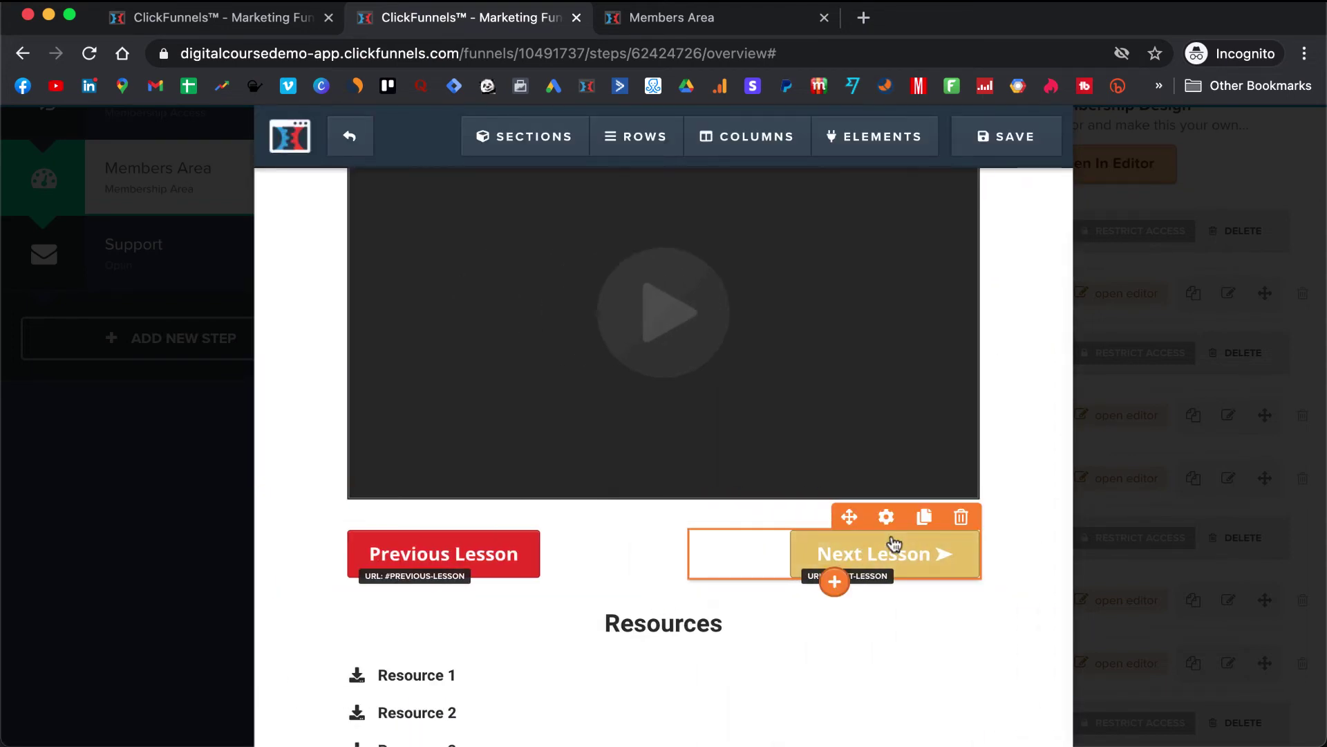
left_click(894, 546)
scroll(893, 550, "down", 5)
left_click(857, 638)
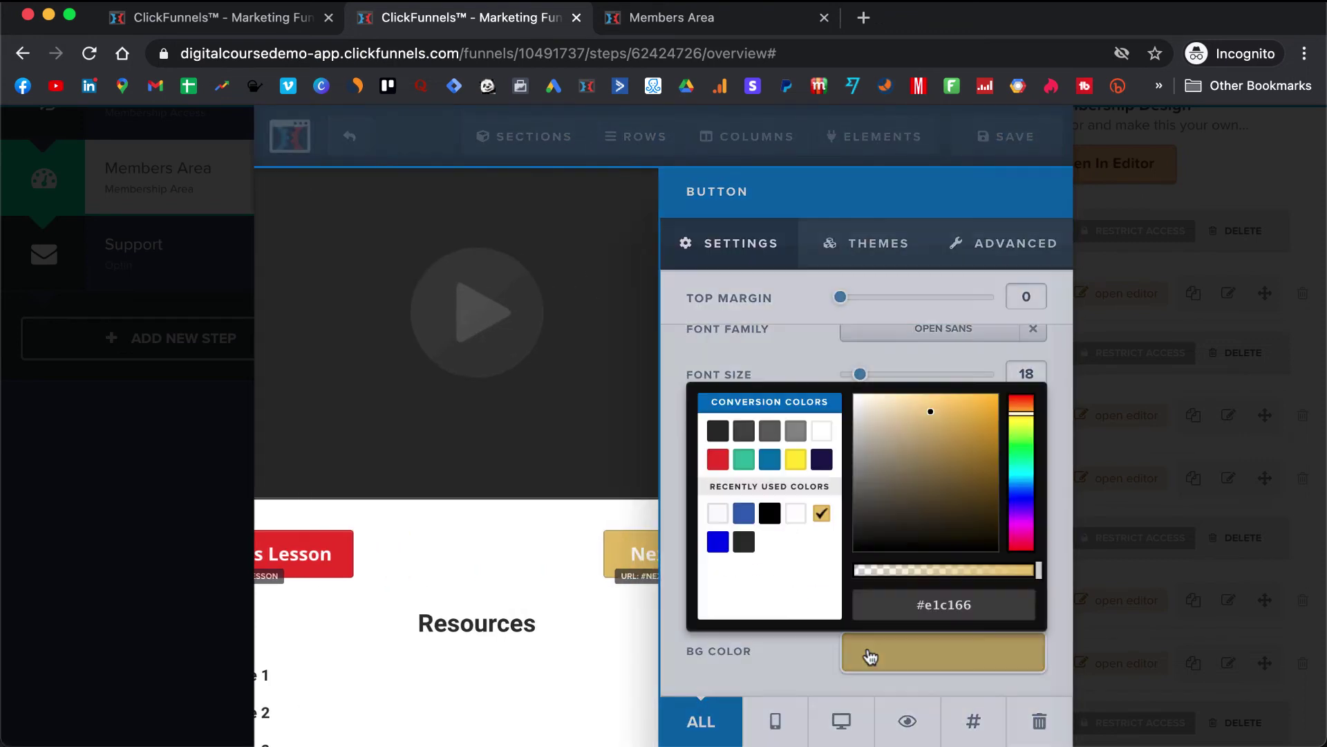
left_click(719, 462)
left_click(617, 487)
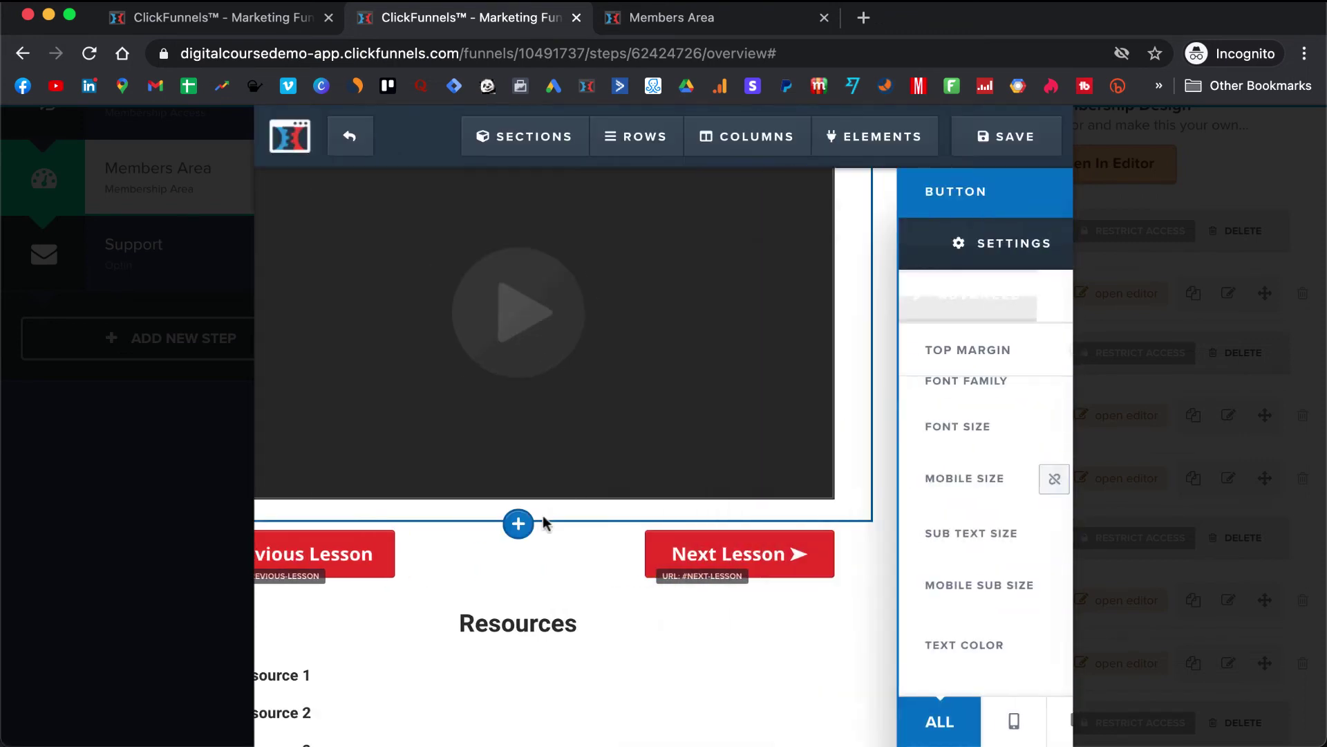
- Select the lesson title text and save the lesson page
scroll(542, 516, "down", 2)
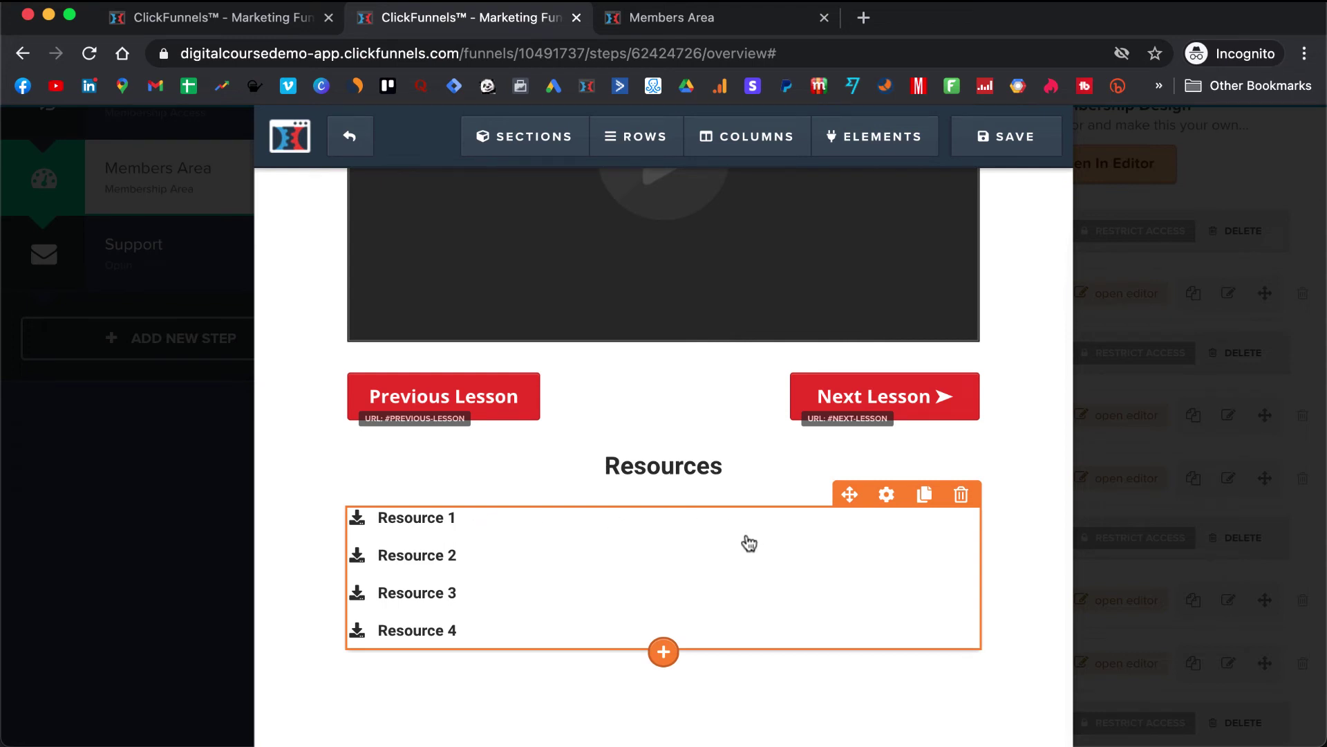
scroll(736, 551, "up", 5)
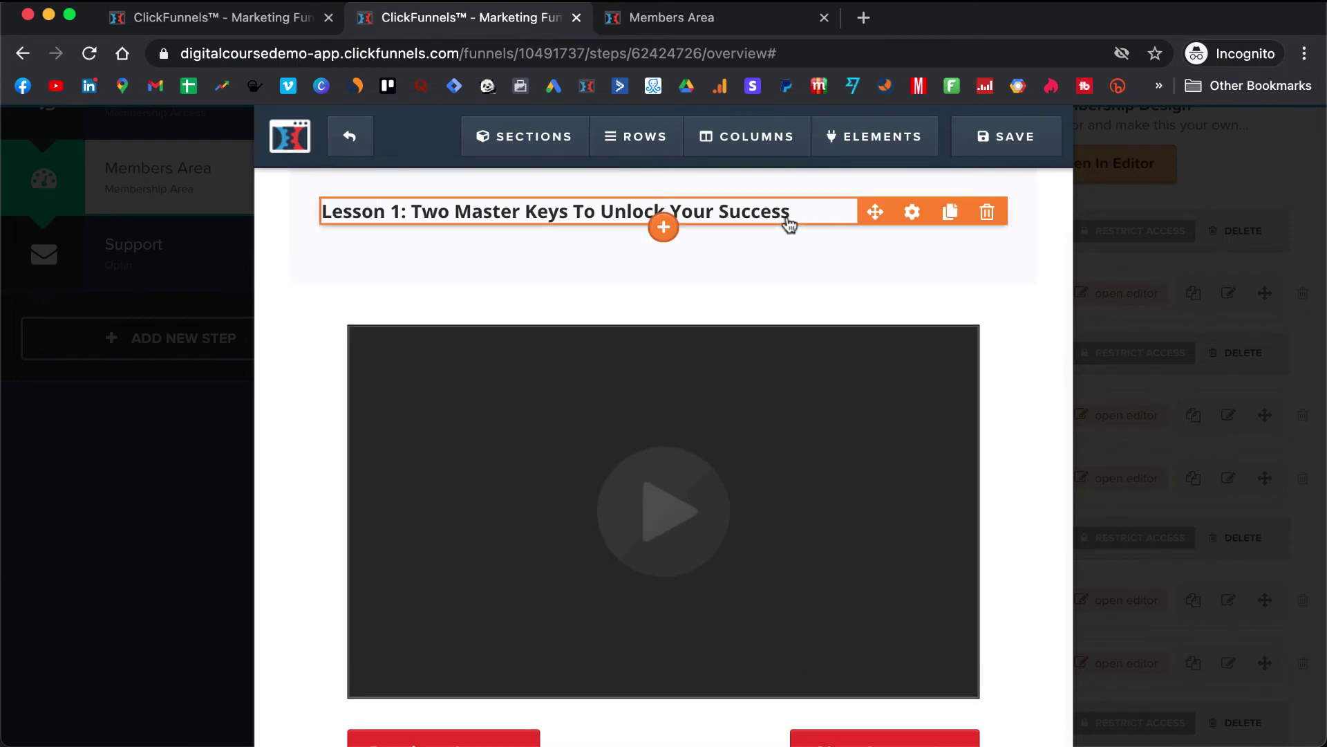
left_click(808, 213)
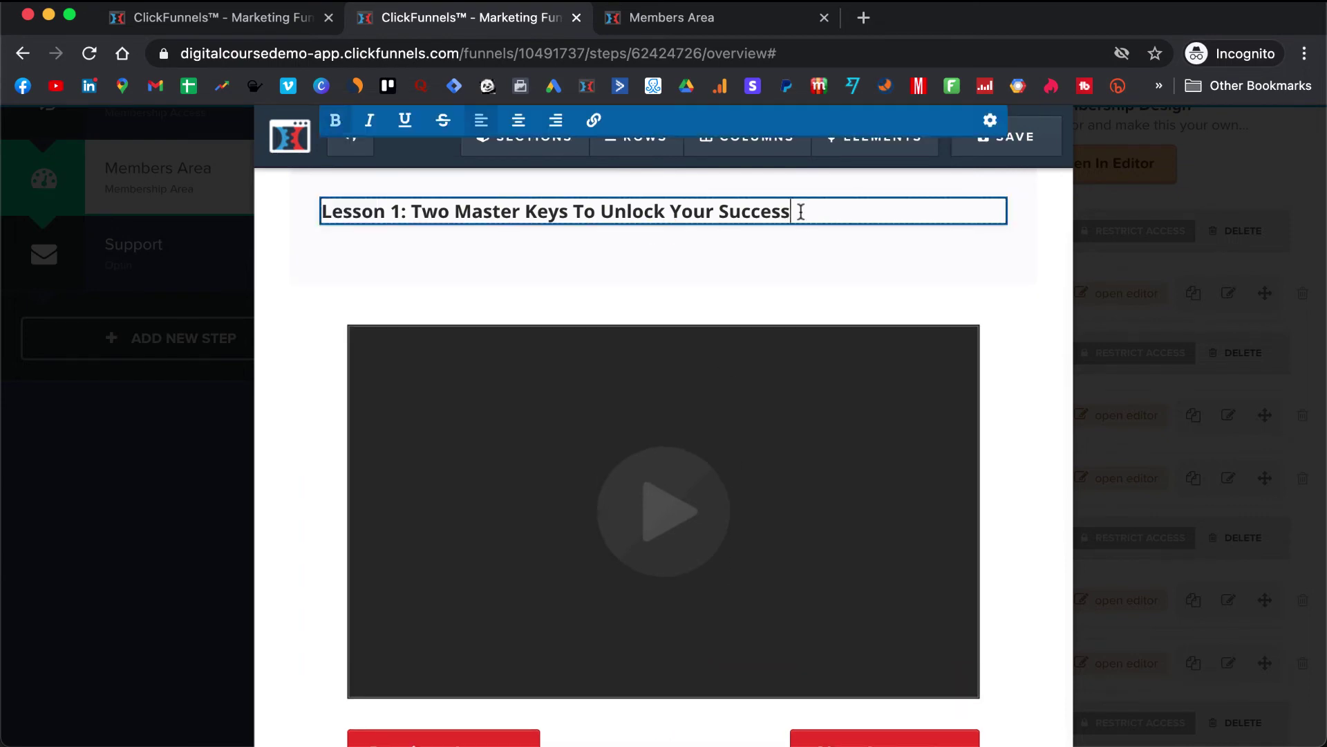
left_click_drag(801, 212, 421, 214)
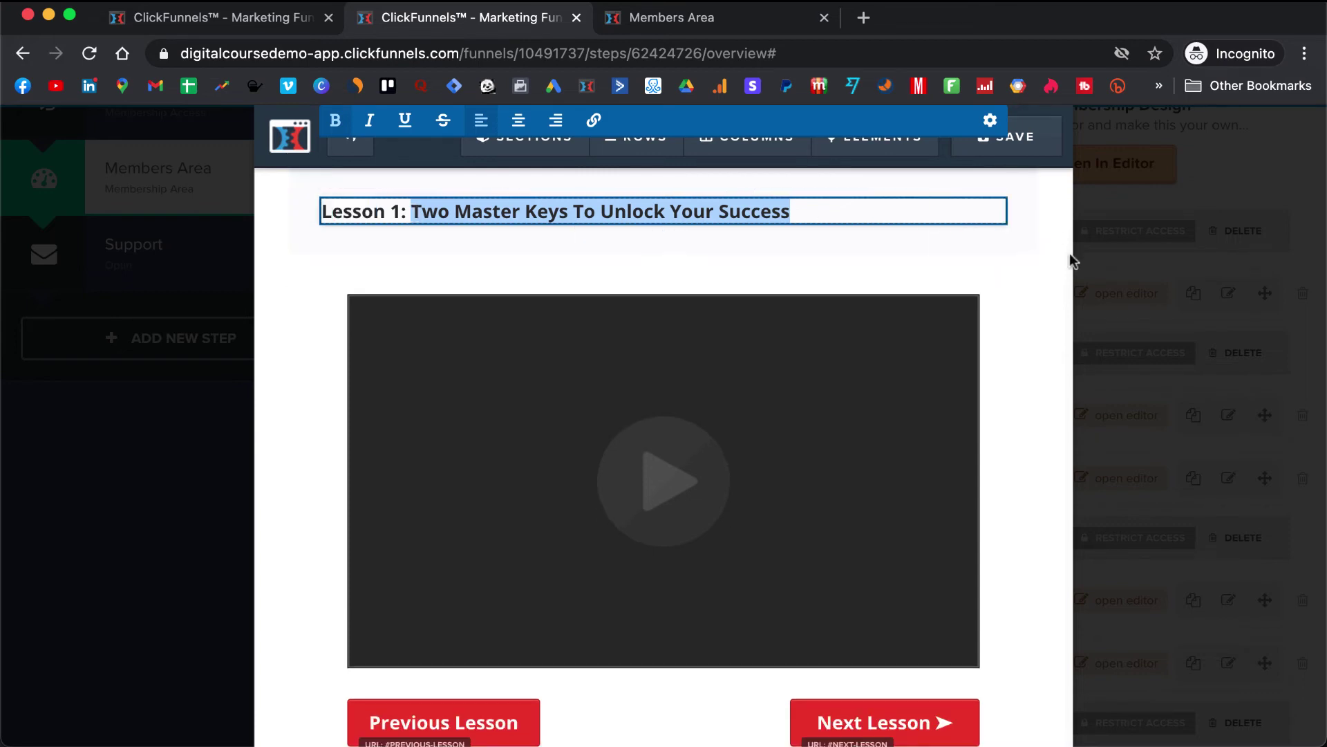
left_click(1036, 142)
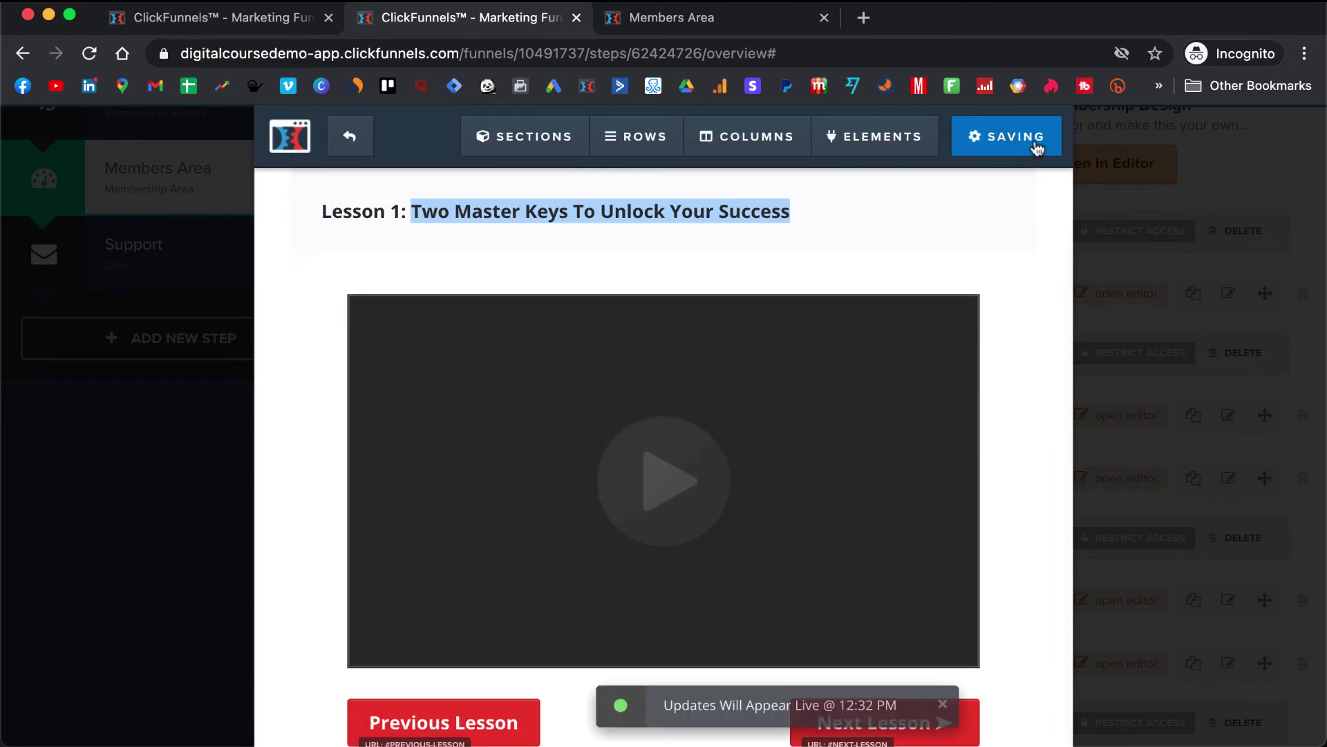
left_click(350, 138)
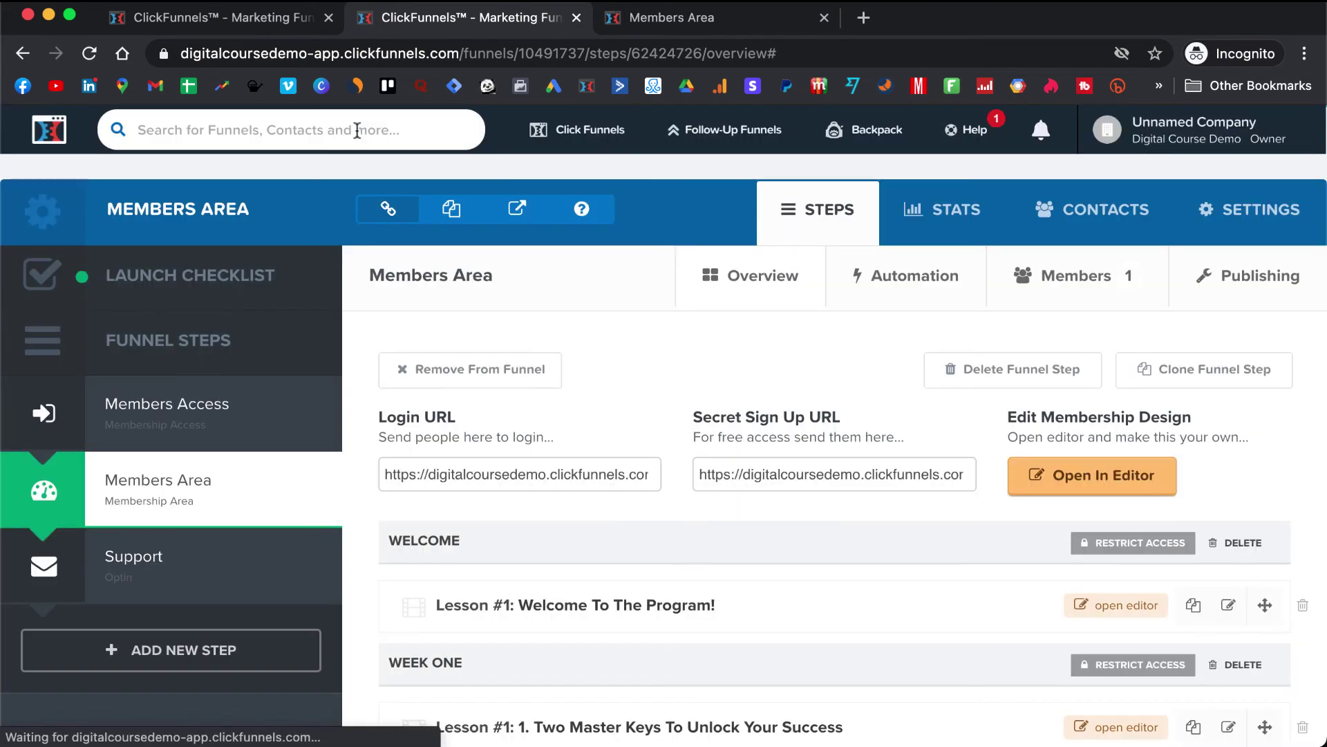
scroll(706, 415, "down", 3)
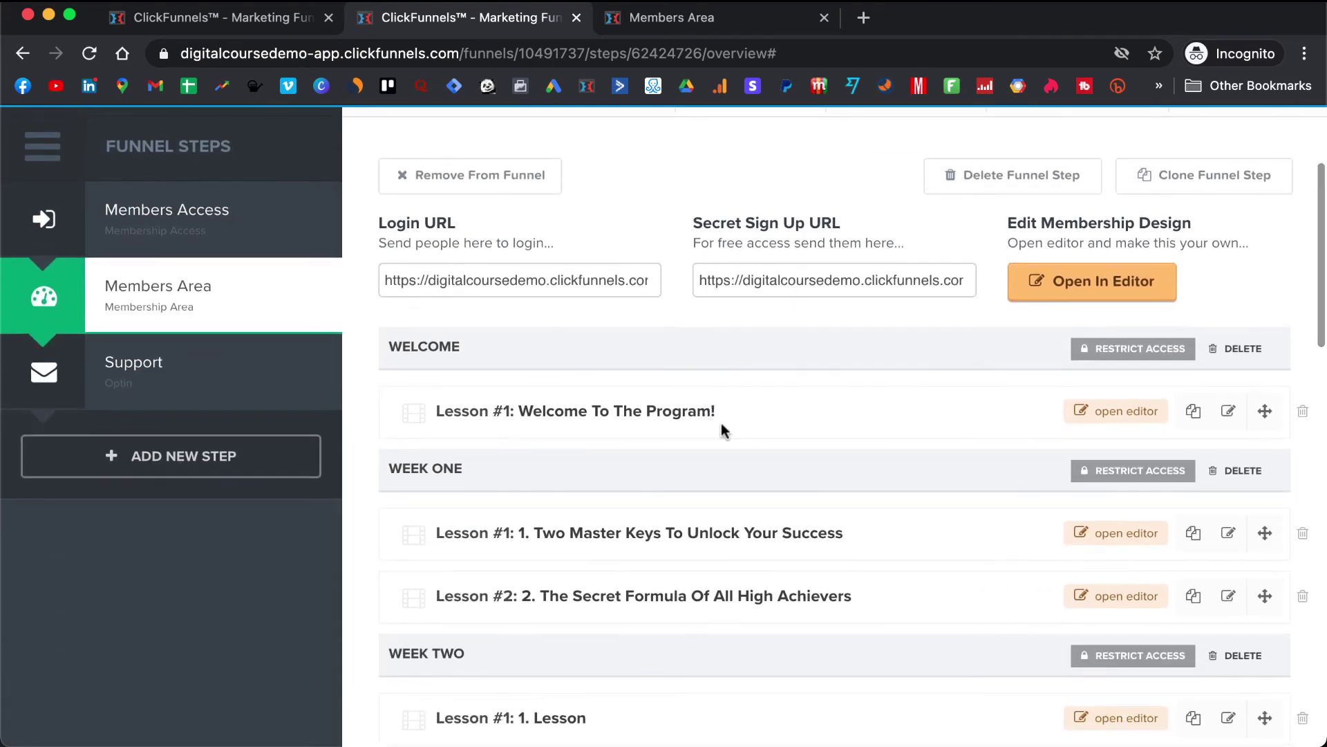
scroll(754, 513, "down", 4)
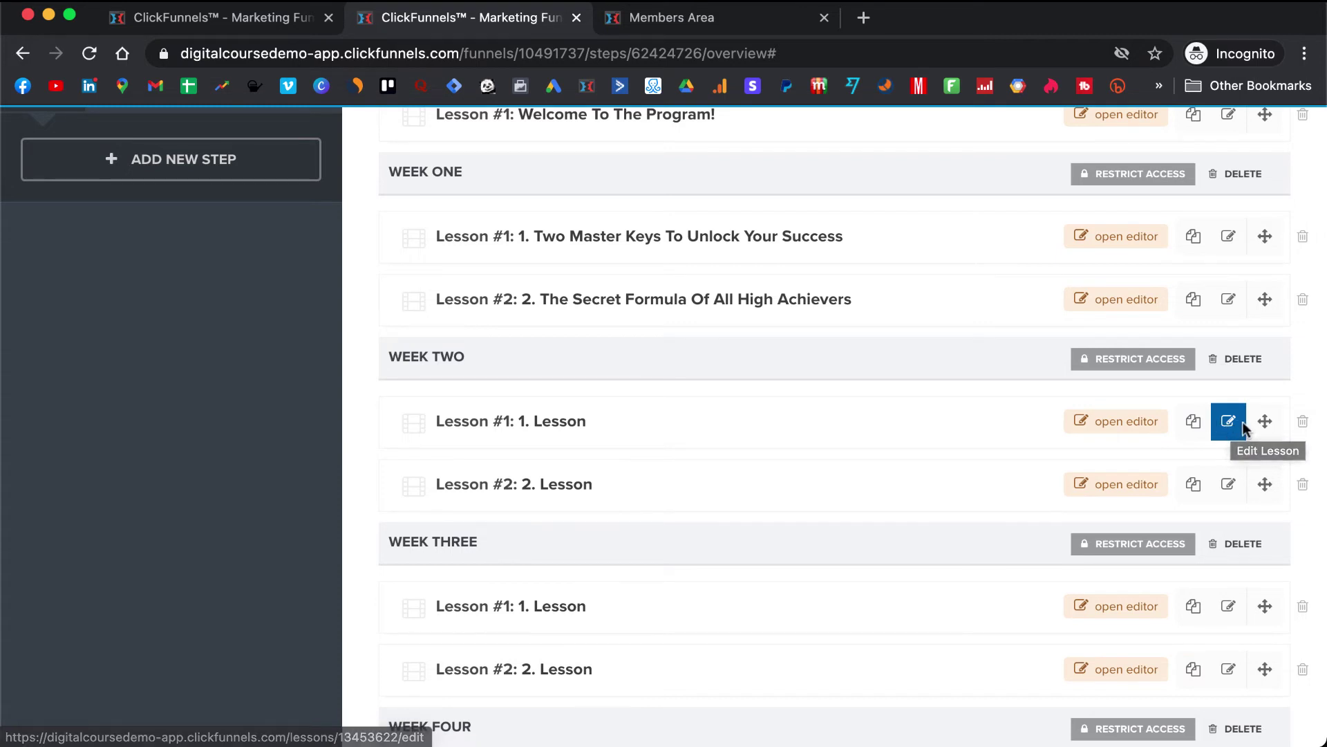
left_click(1226, 424)
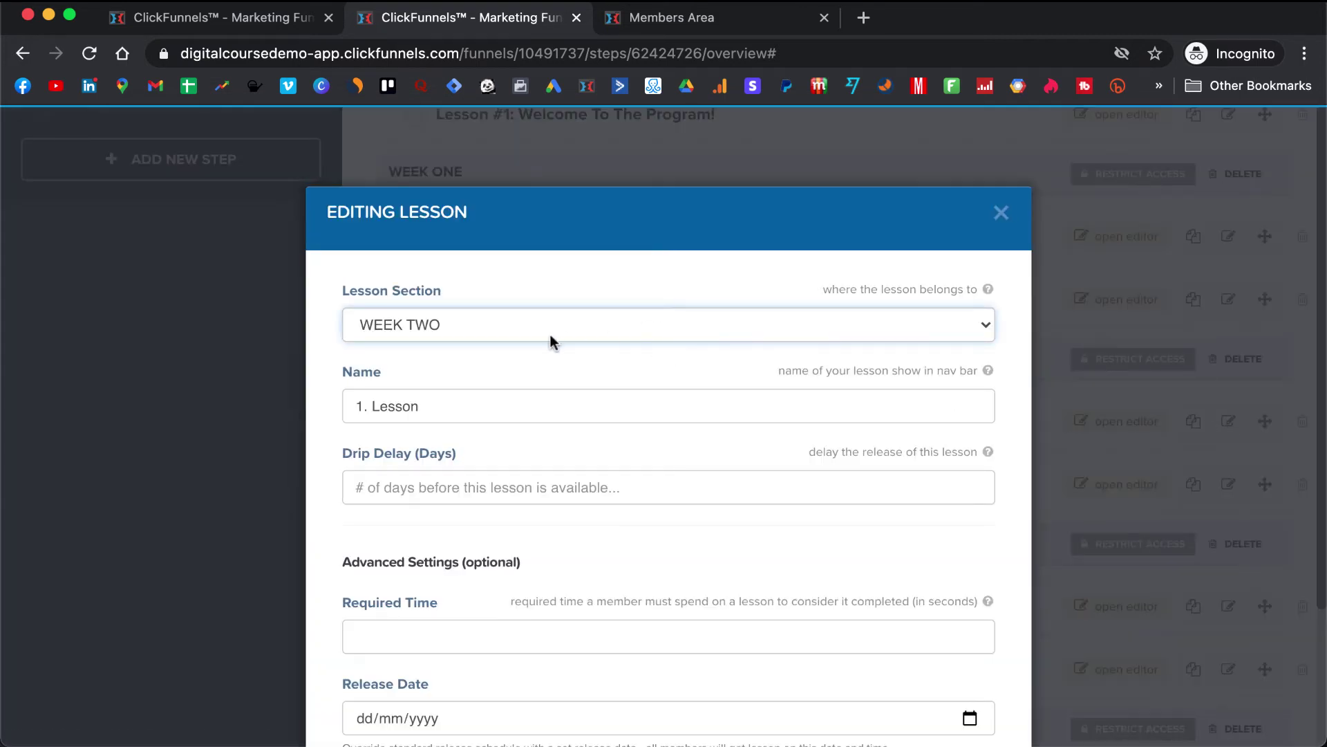
left_click(434, 404)
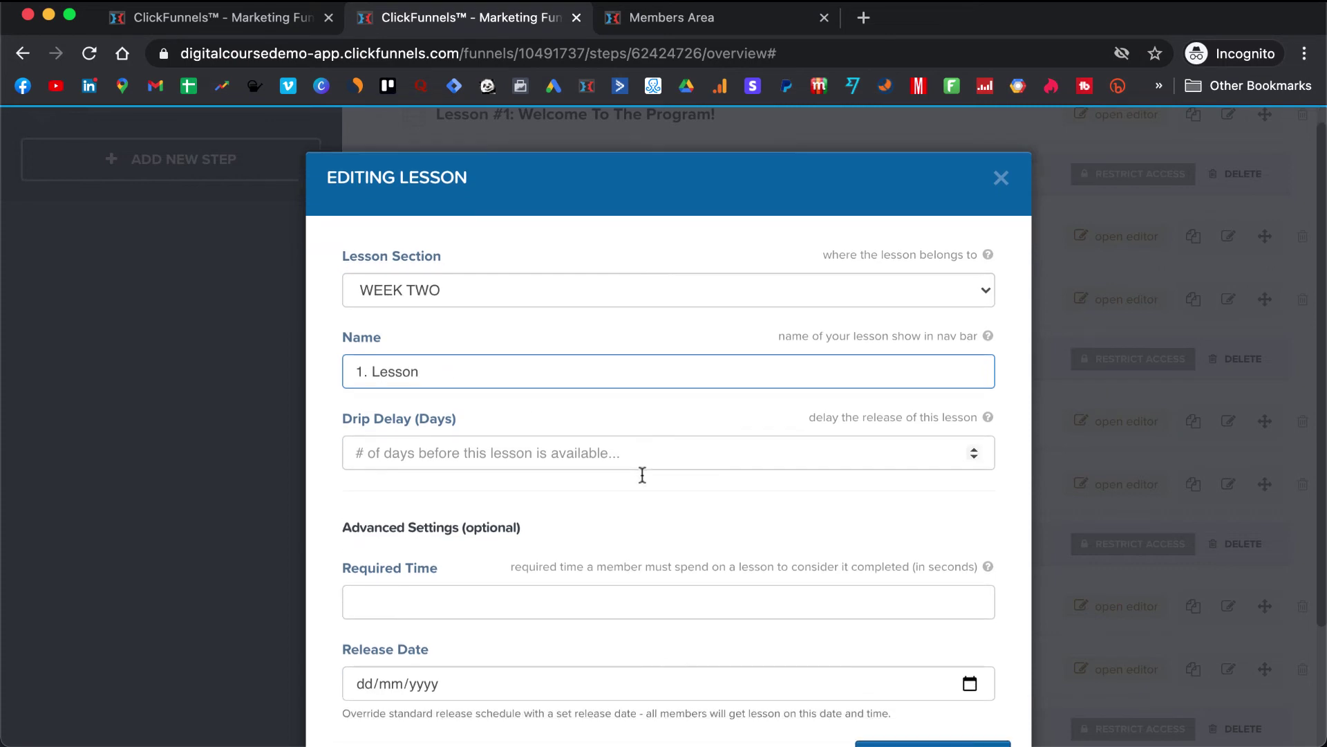
scroll(640, 468, "down", 3)
left_click(899, 643)
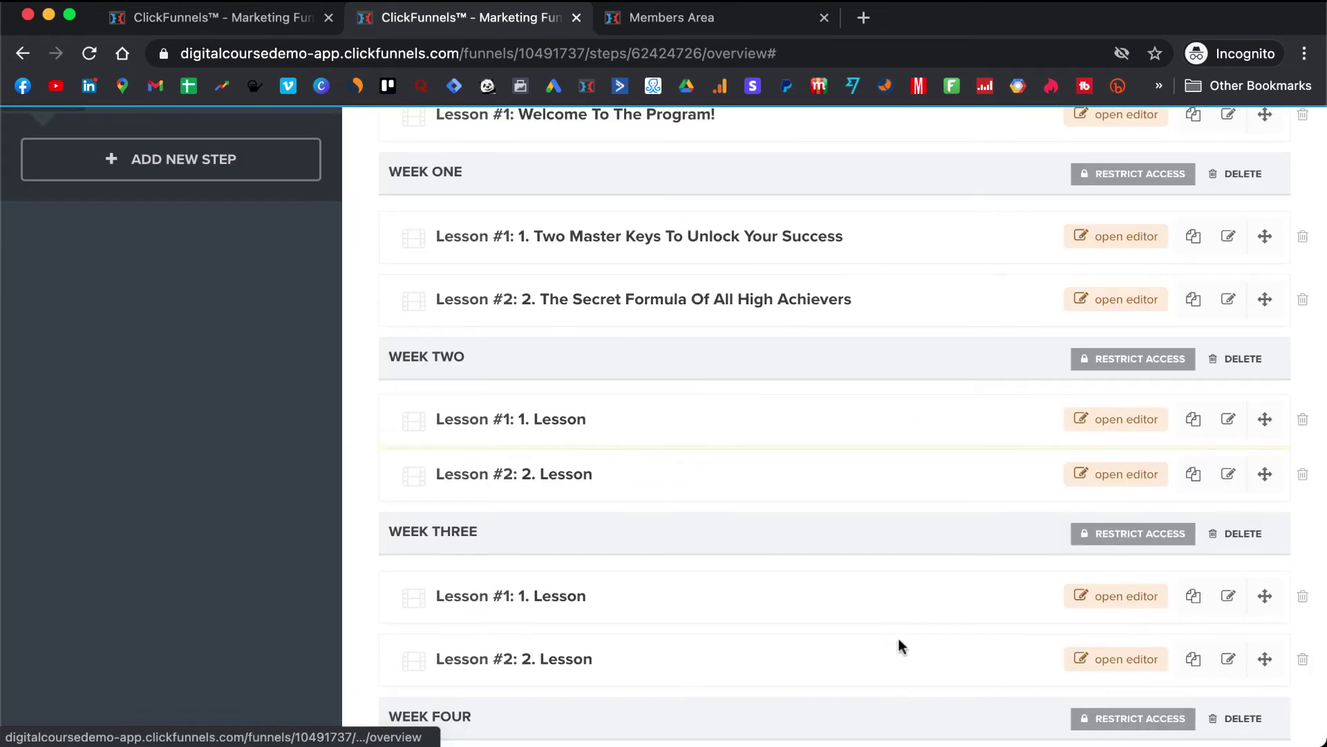
left_click(1127, 422)
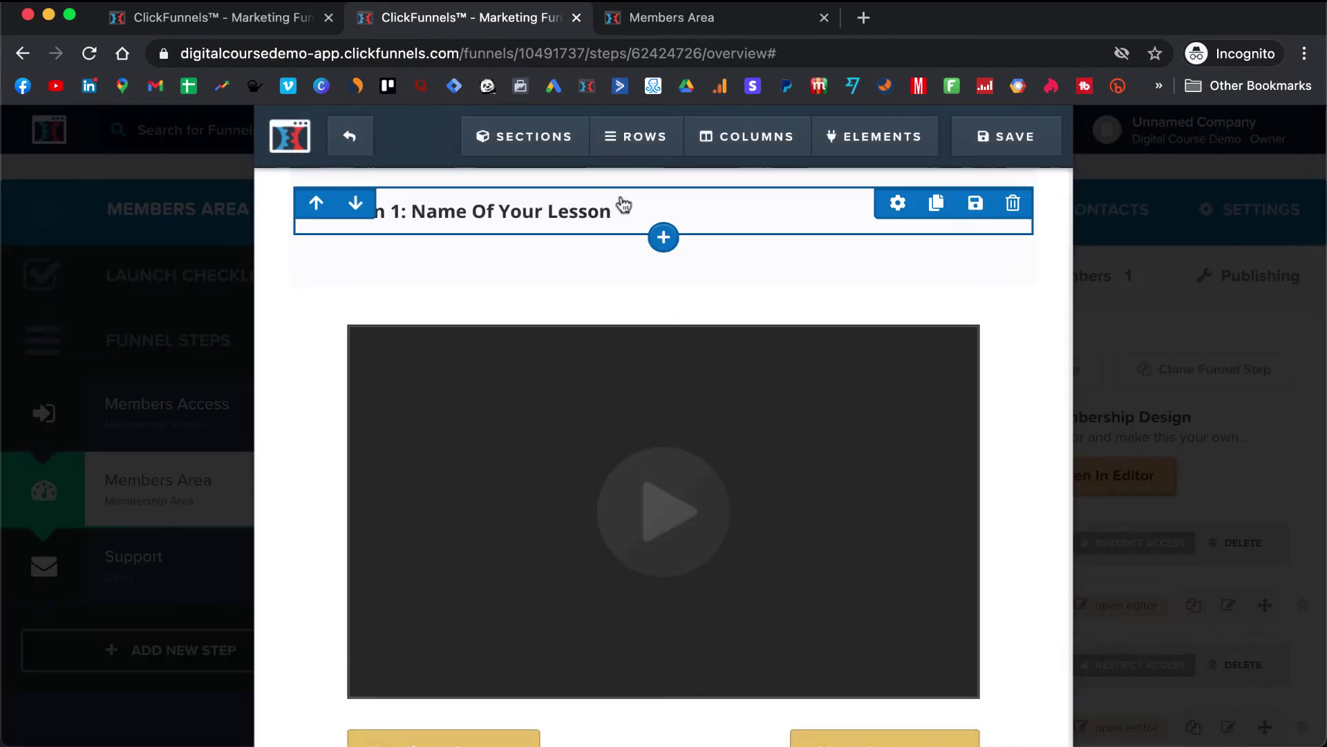
left_click(613, 215)
left_click_drag(613, 214, 418, 213)
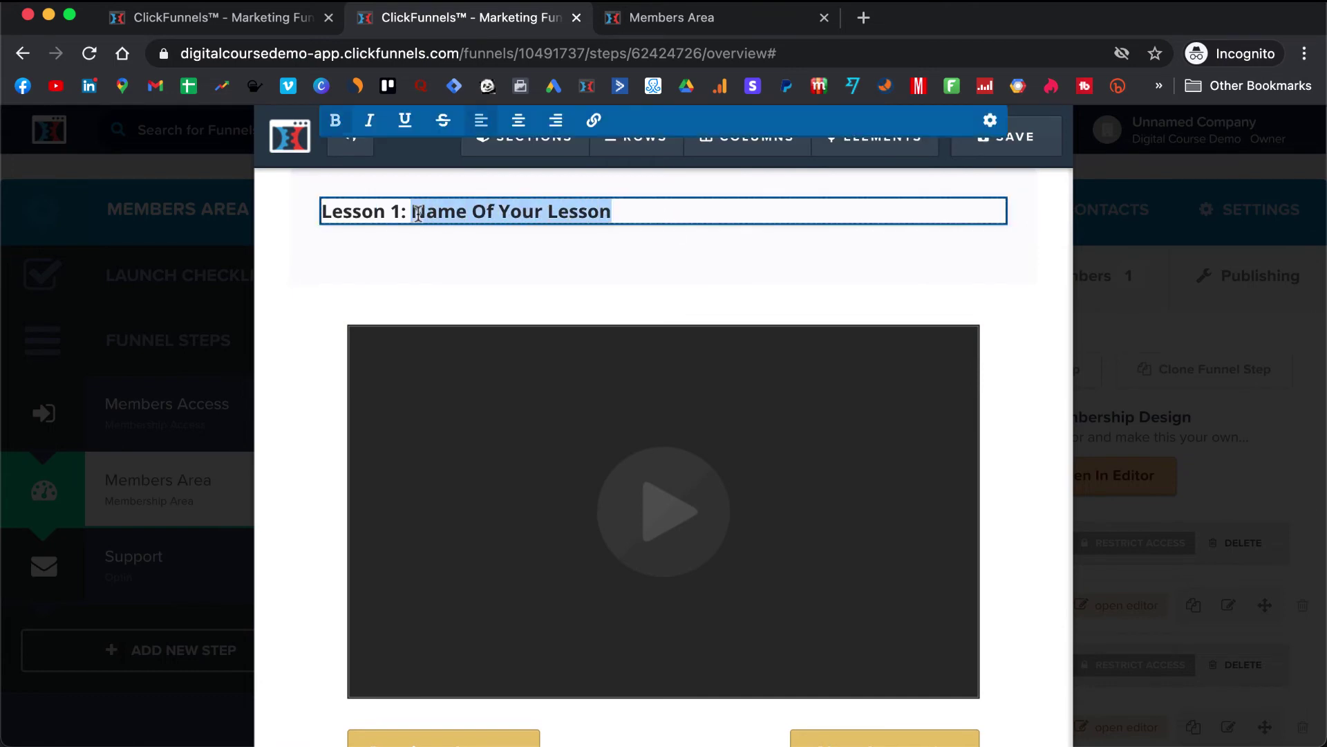
left_click(823, 302)
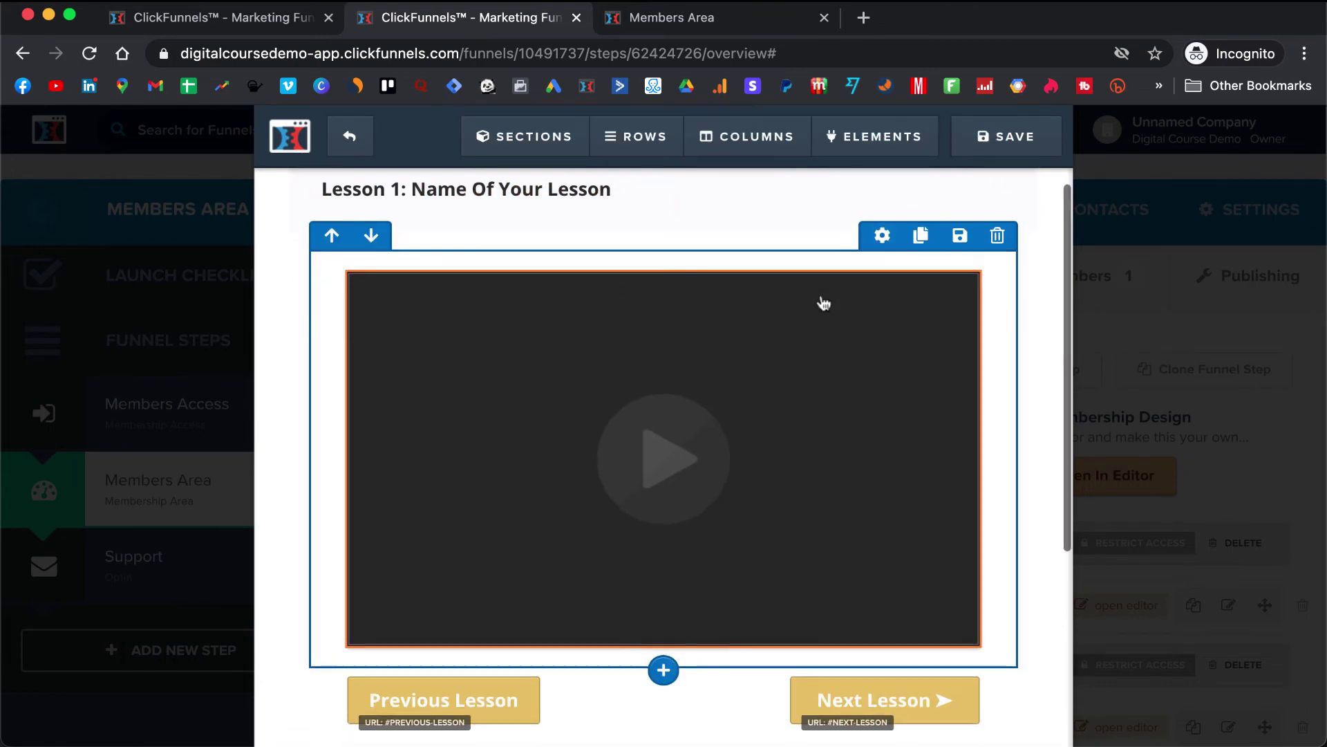
scroll(824, 302, "down", 3)
scroll(823, 302, "down", 3)
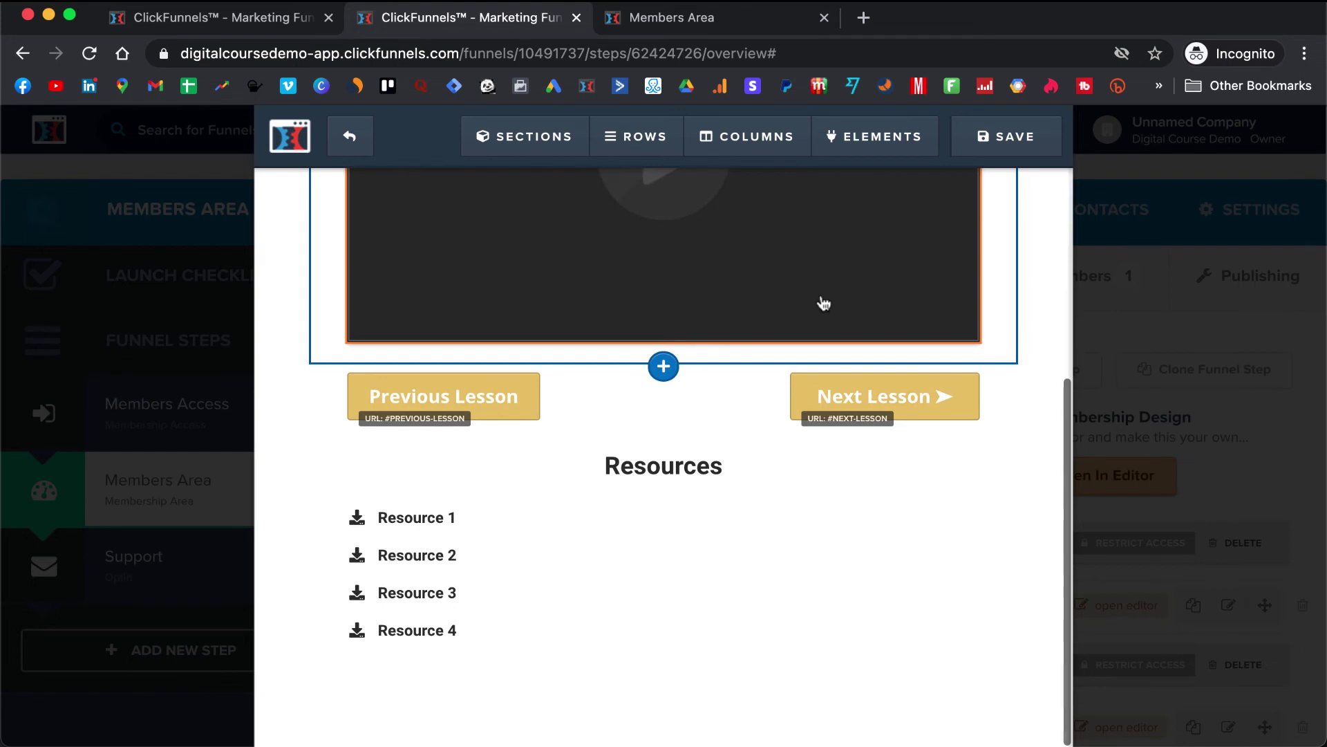
scroll(795, 438, "up", 6)
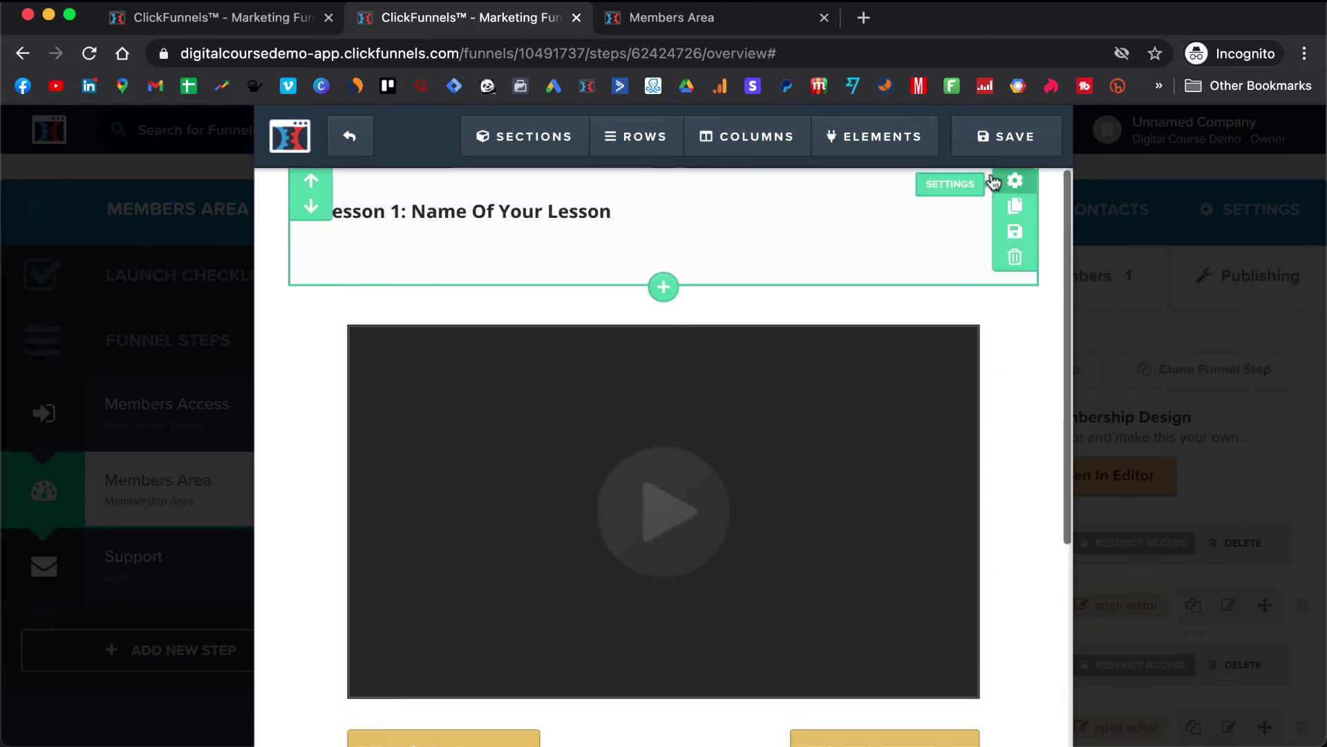
left_click(1001, 137)
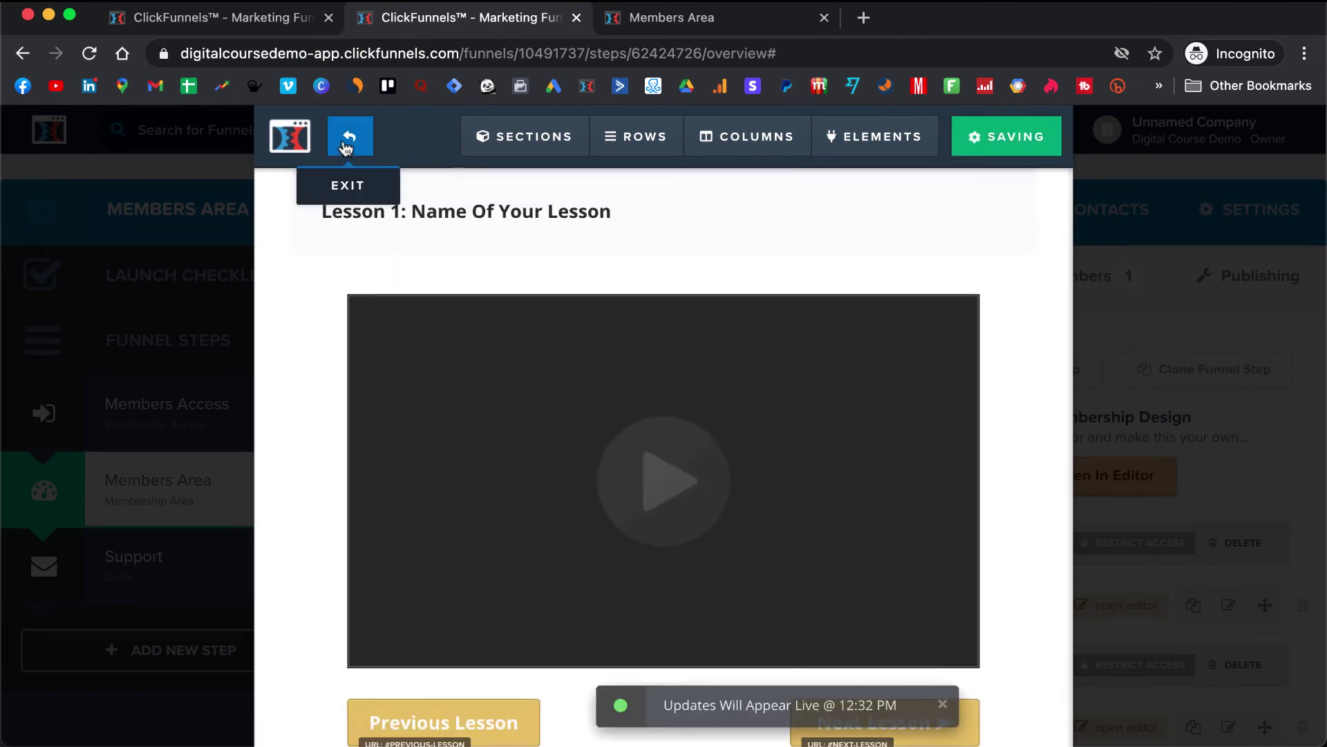
left_click(350, 137)
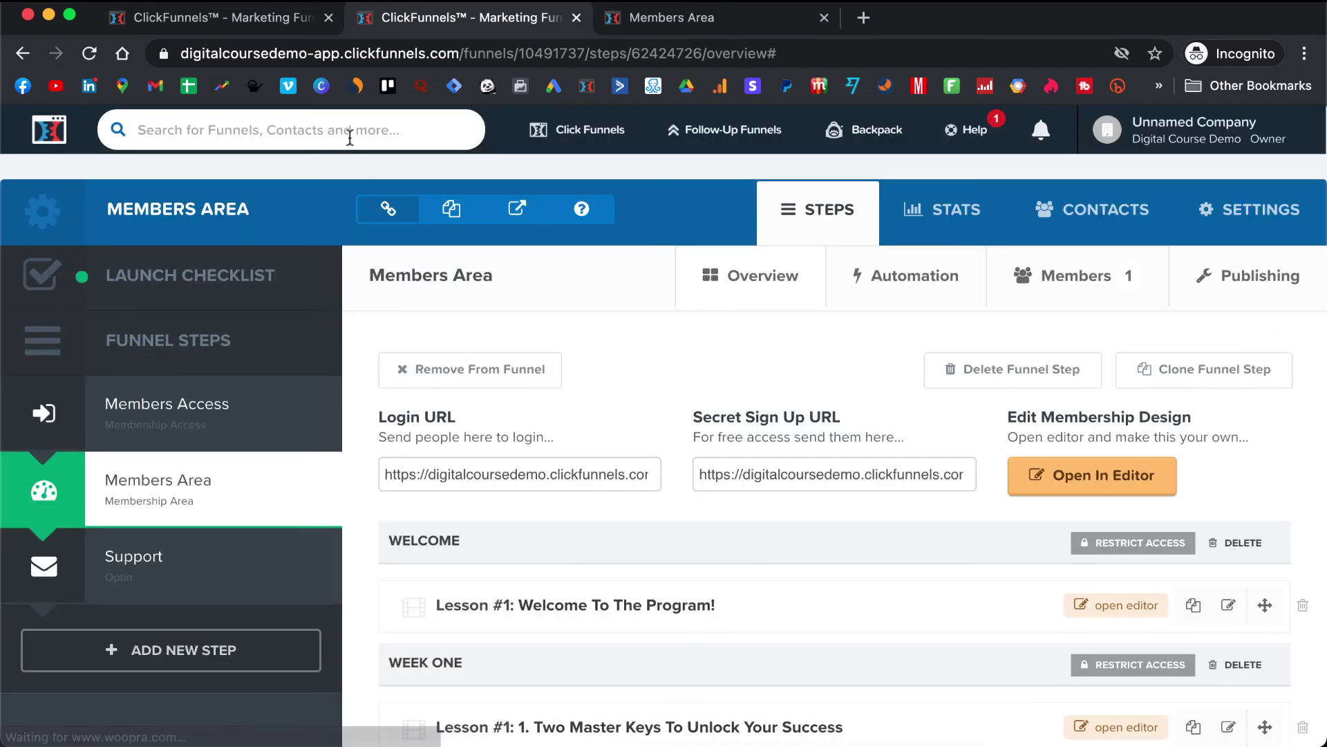
scroll(720, 325, "down", 8)
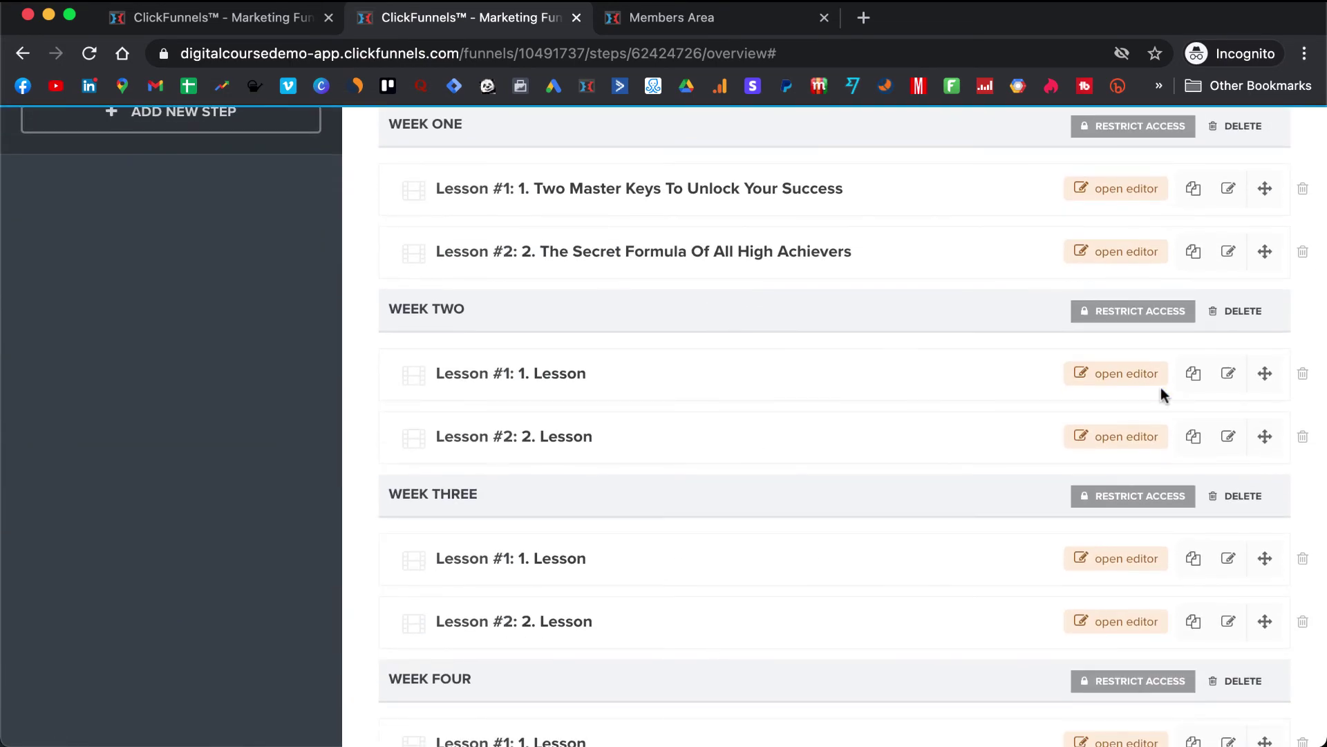
scroll(1160, 387, "up", 1)
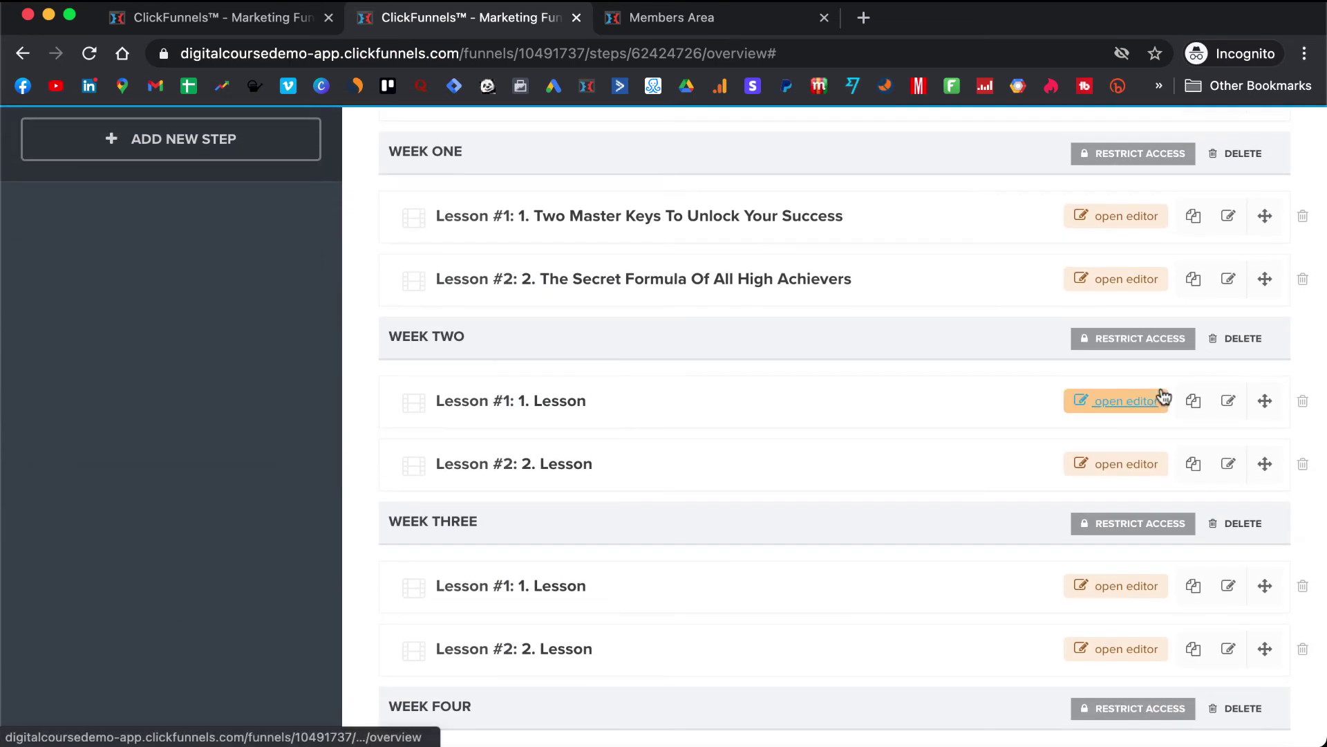
scroll(1160, 395, "up", 1)
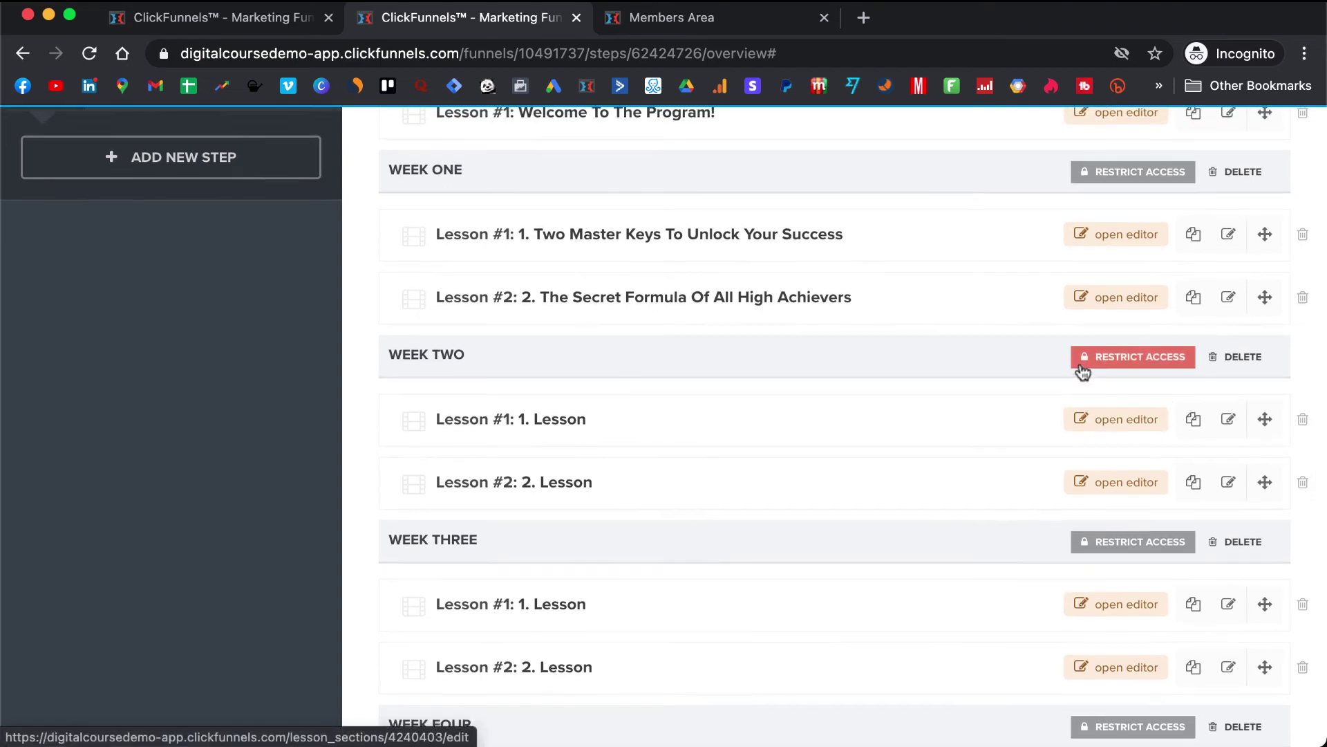
scroll(968, 349, "up", 1)
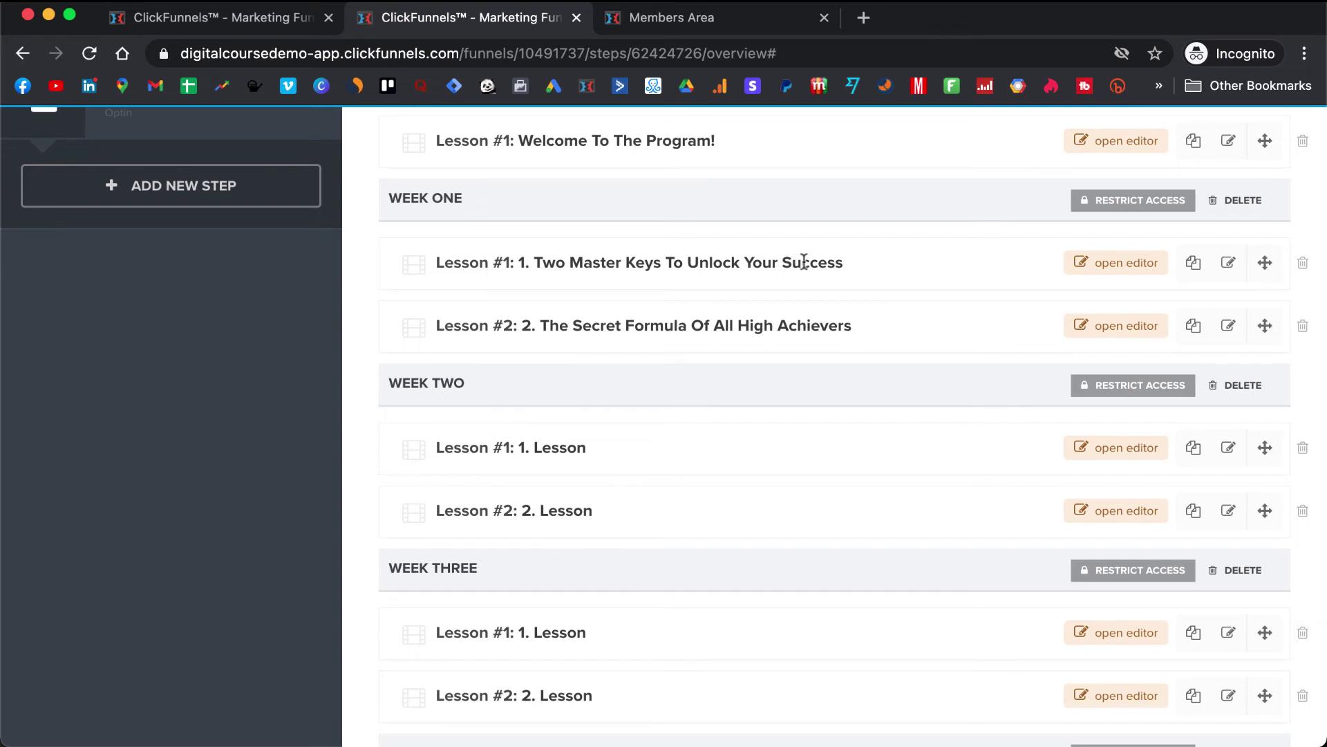
left_click(1194, 264)
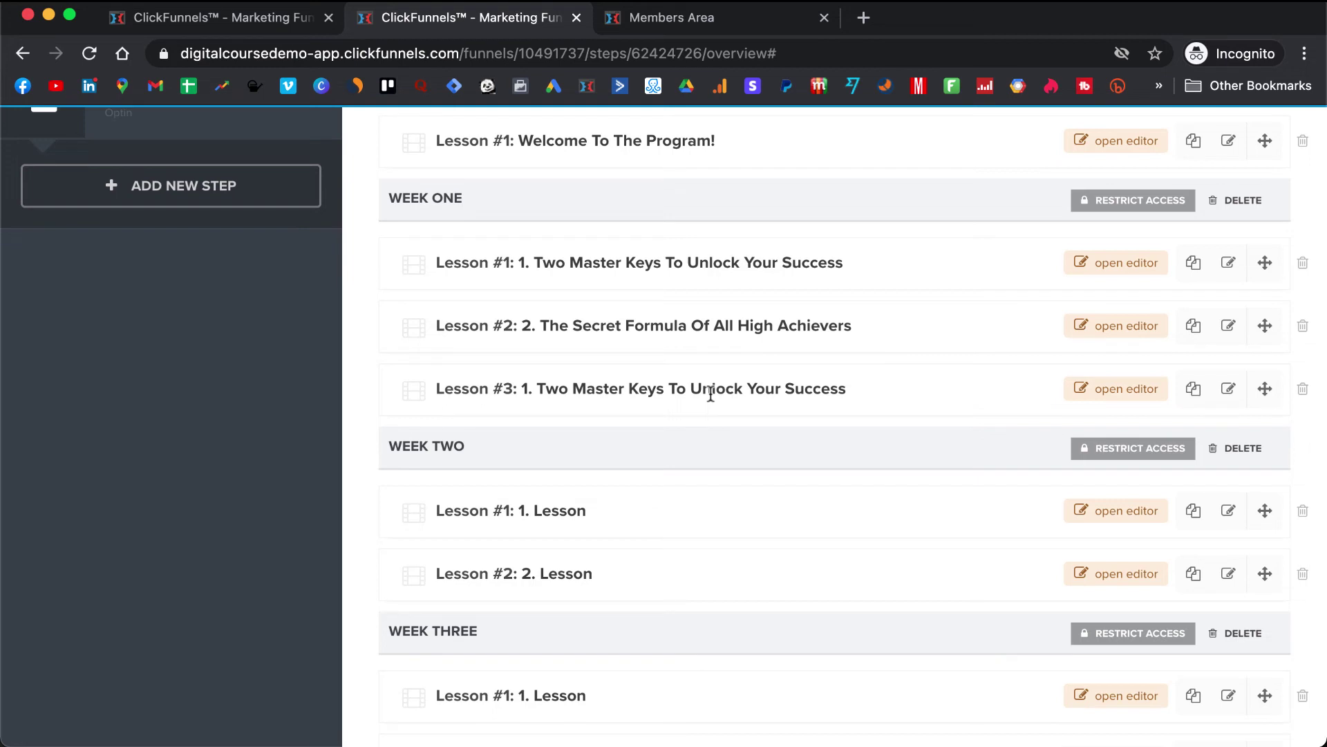
left_click(1304, 389)
left_click(828, 168)
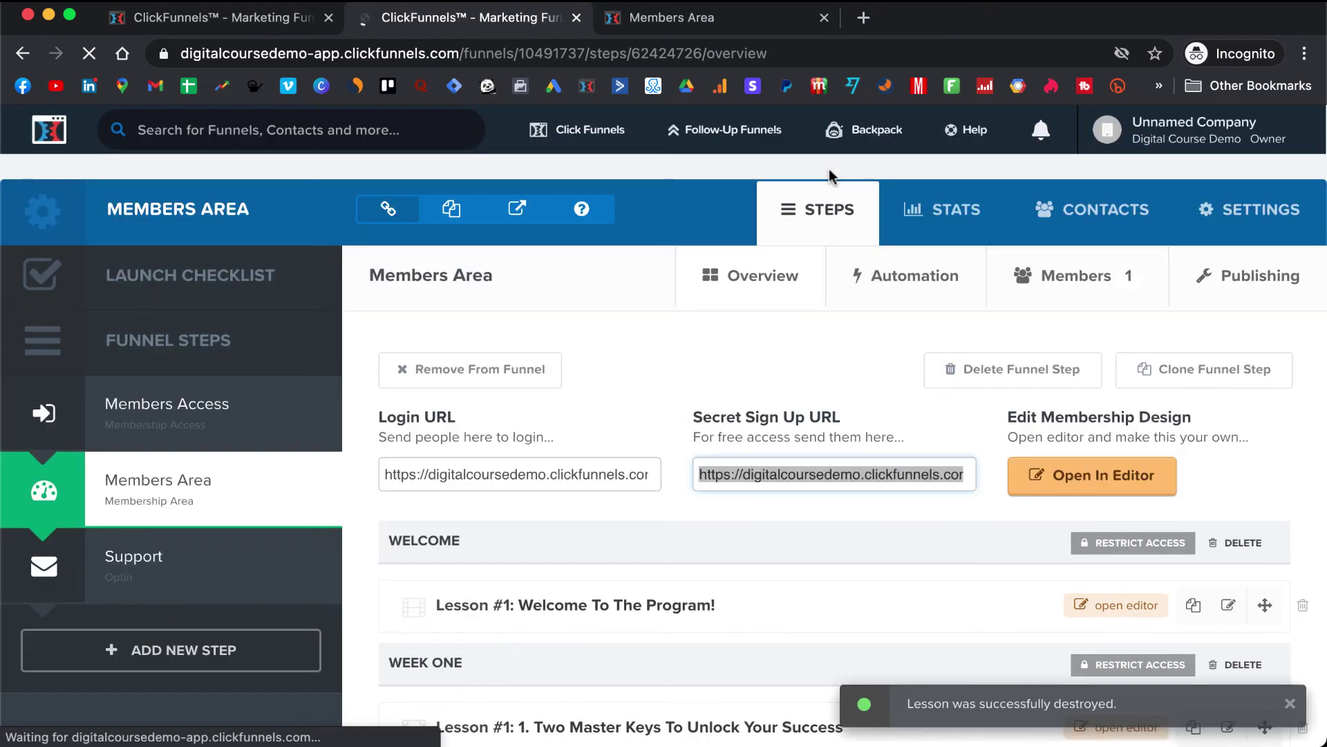
scroll(758, 510, "down", 8)
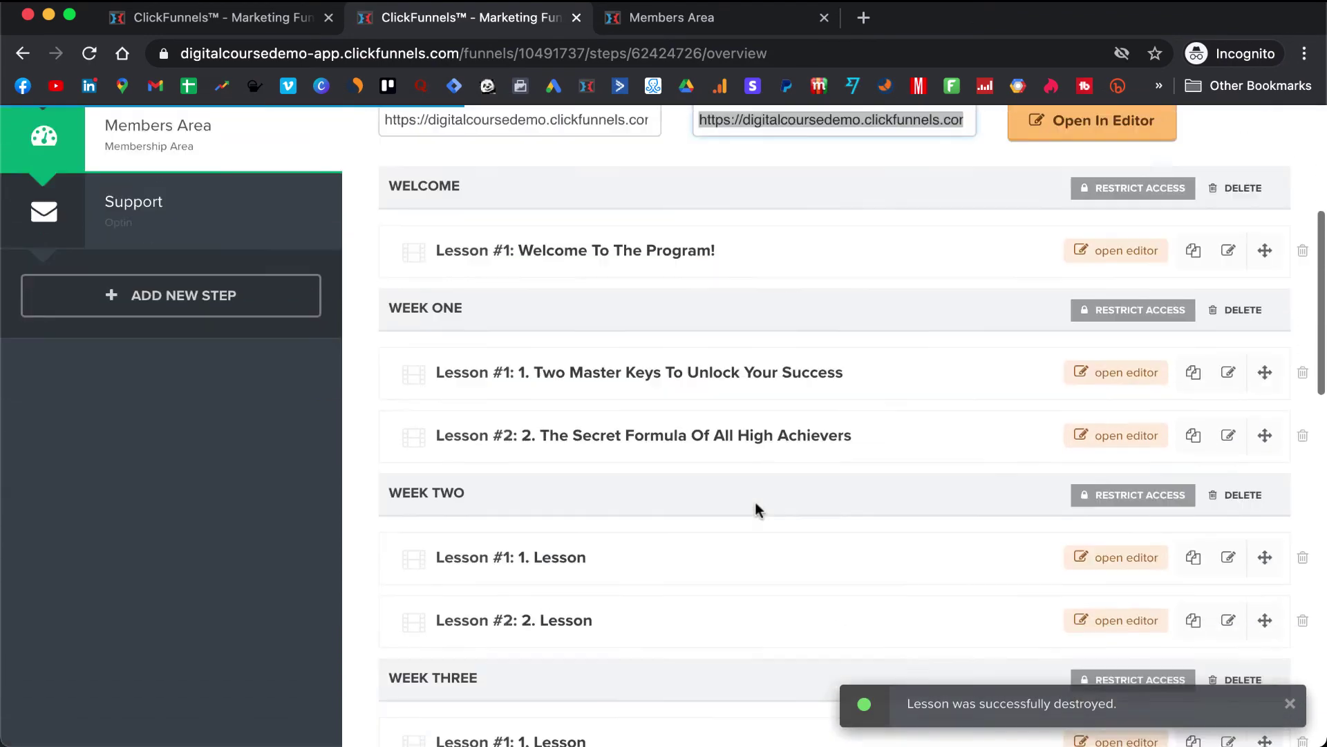
scroll(758, 510, "down", 7)
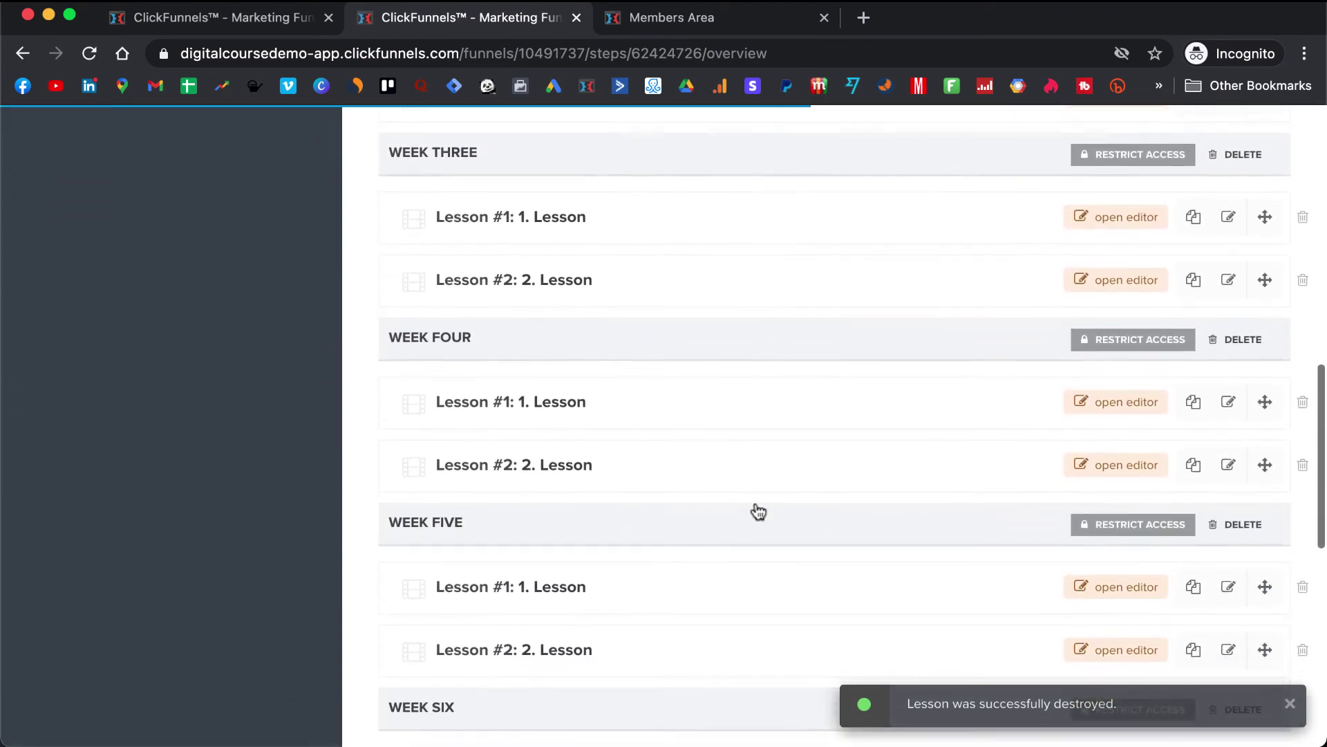
scroll(758, 510, "down", 2)
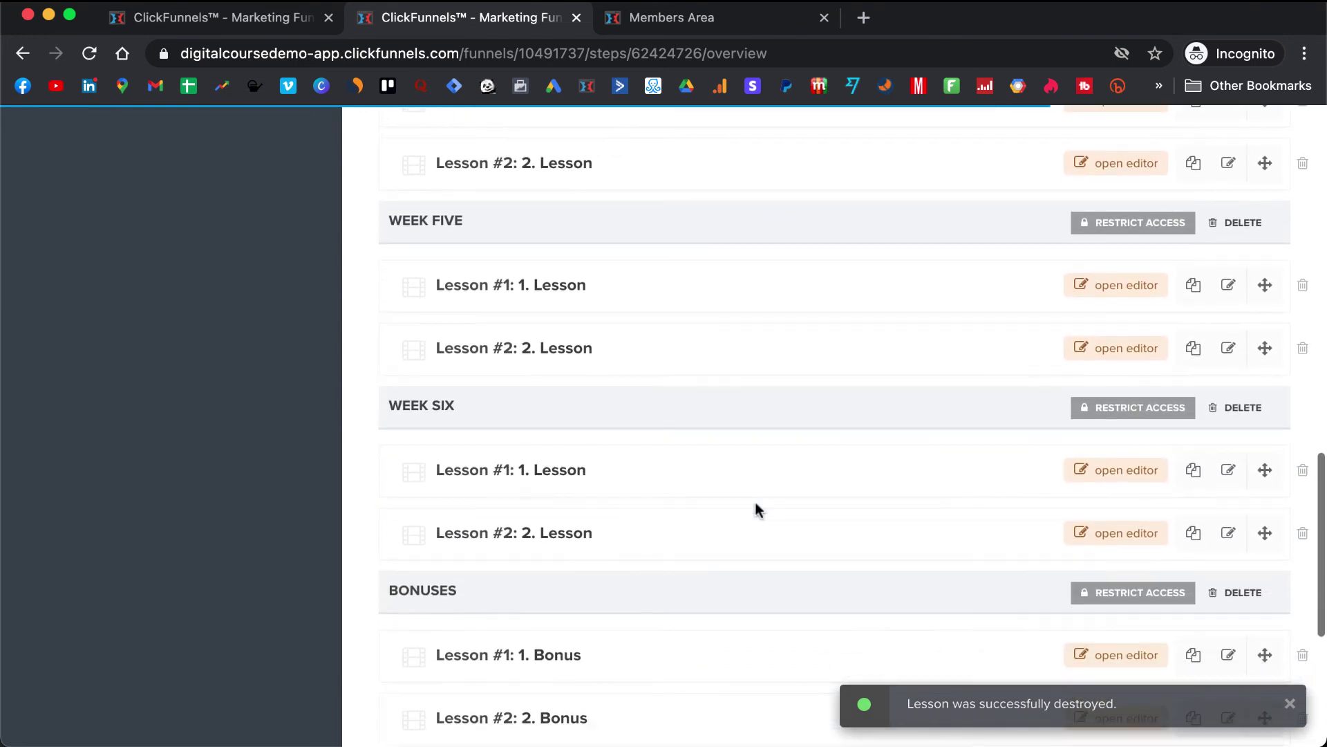
scroll(758, 510, "down", 3)
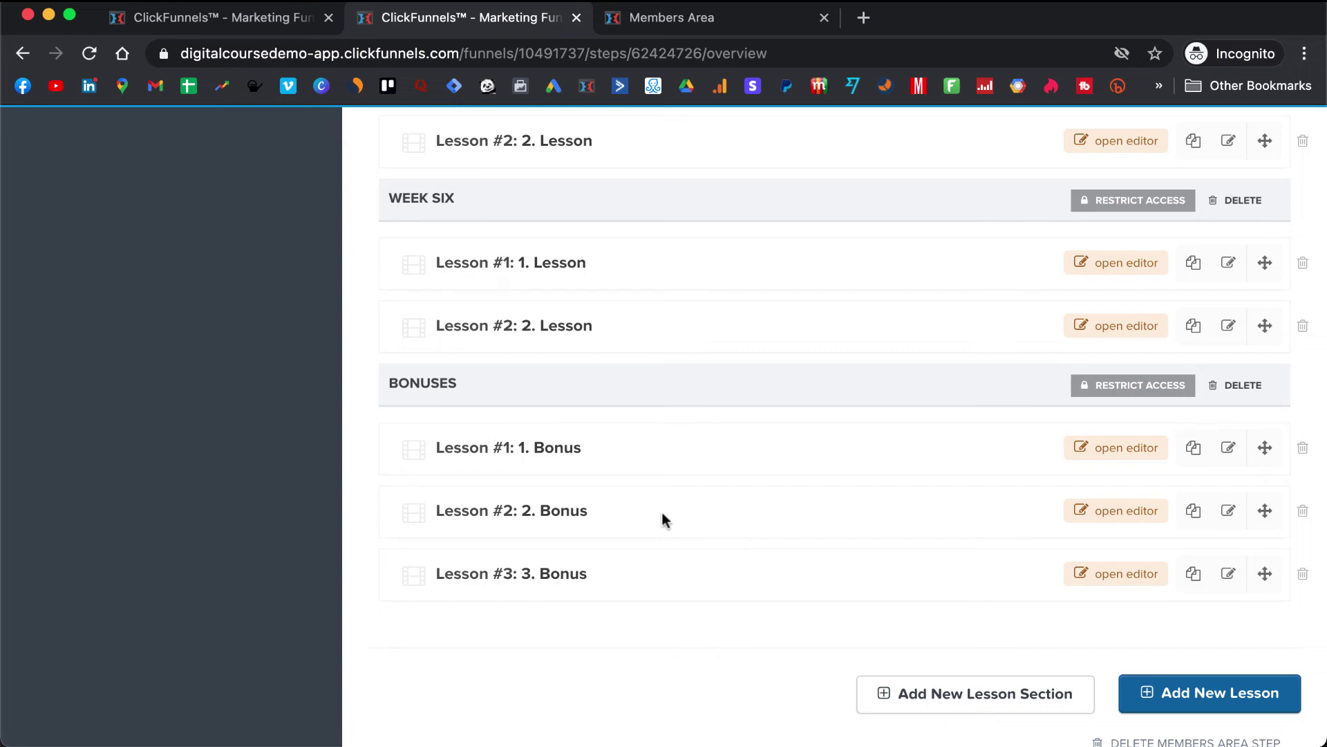
scroll(662, 520, "up", 10)
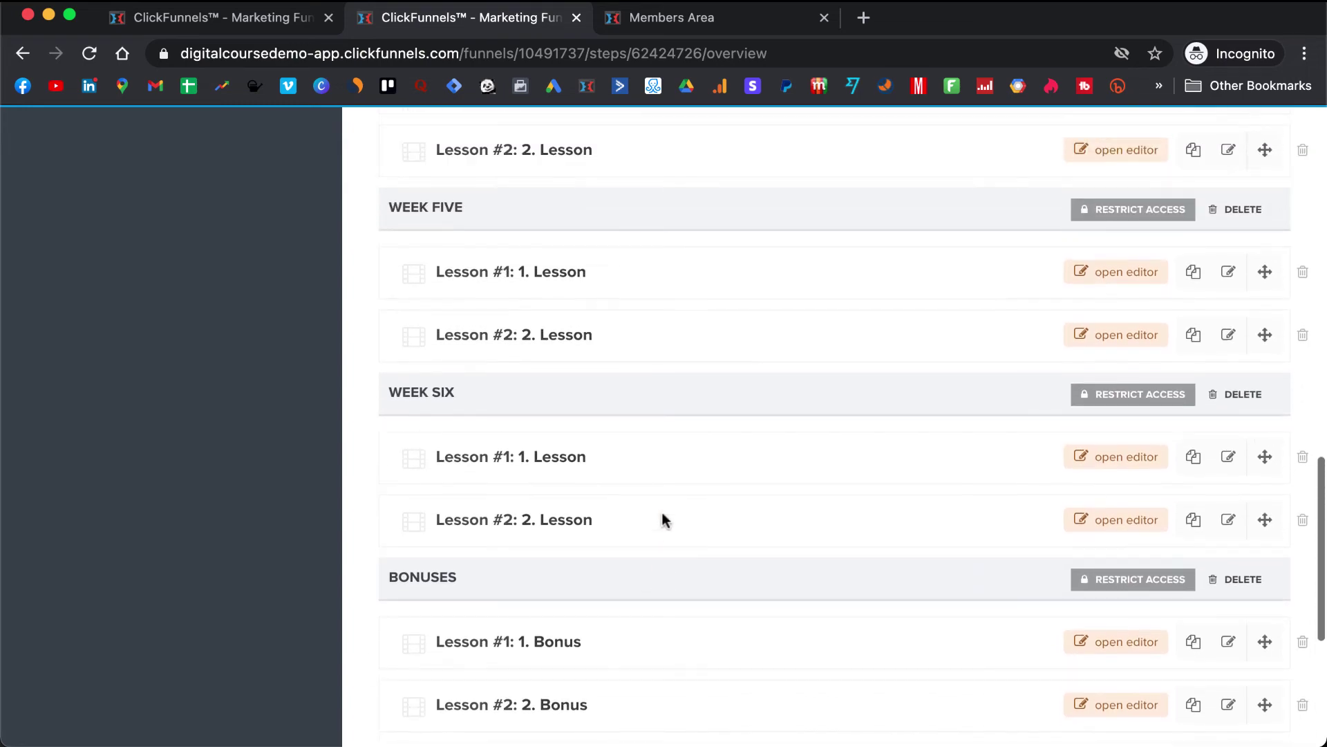
scroll(662, 520, "up", 10)
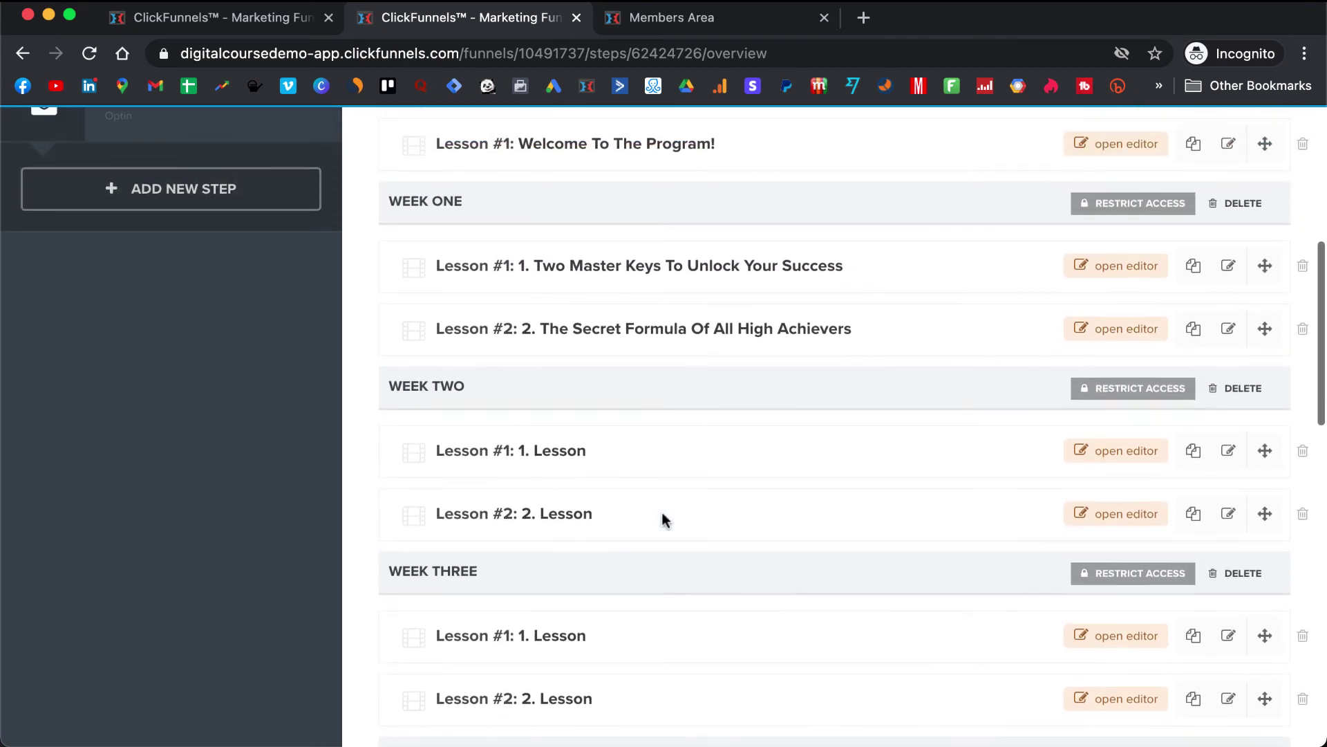
scroll(663, 520, "up", 5)
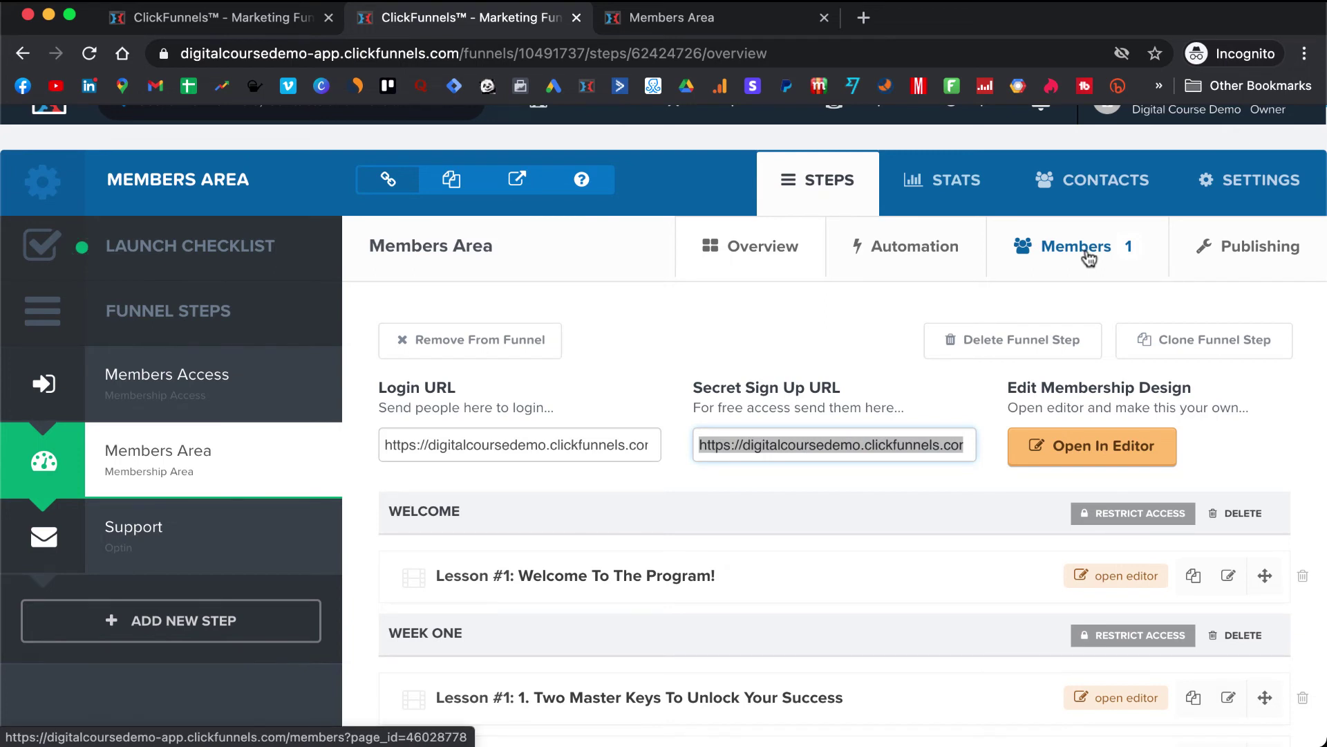
- Open the members list, check the member's 6% completion, and cancel the password reset
left_click(1076, 246)
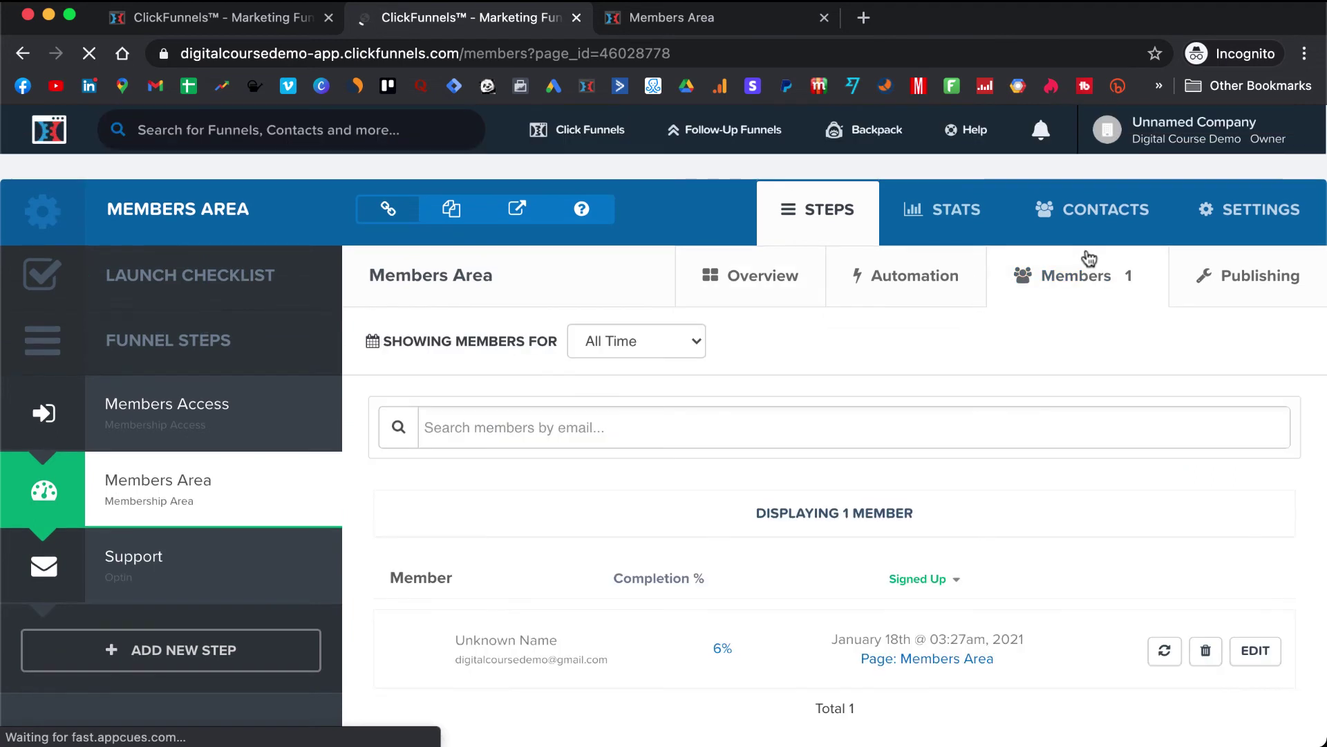
scroll(860, 446, "down", 1)
scroll(861, 446, "down", 1)
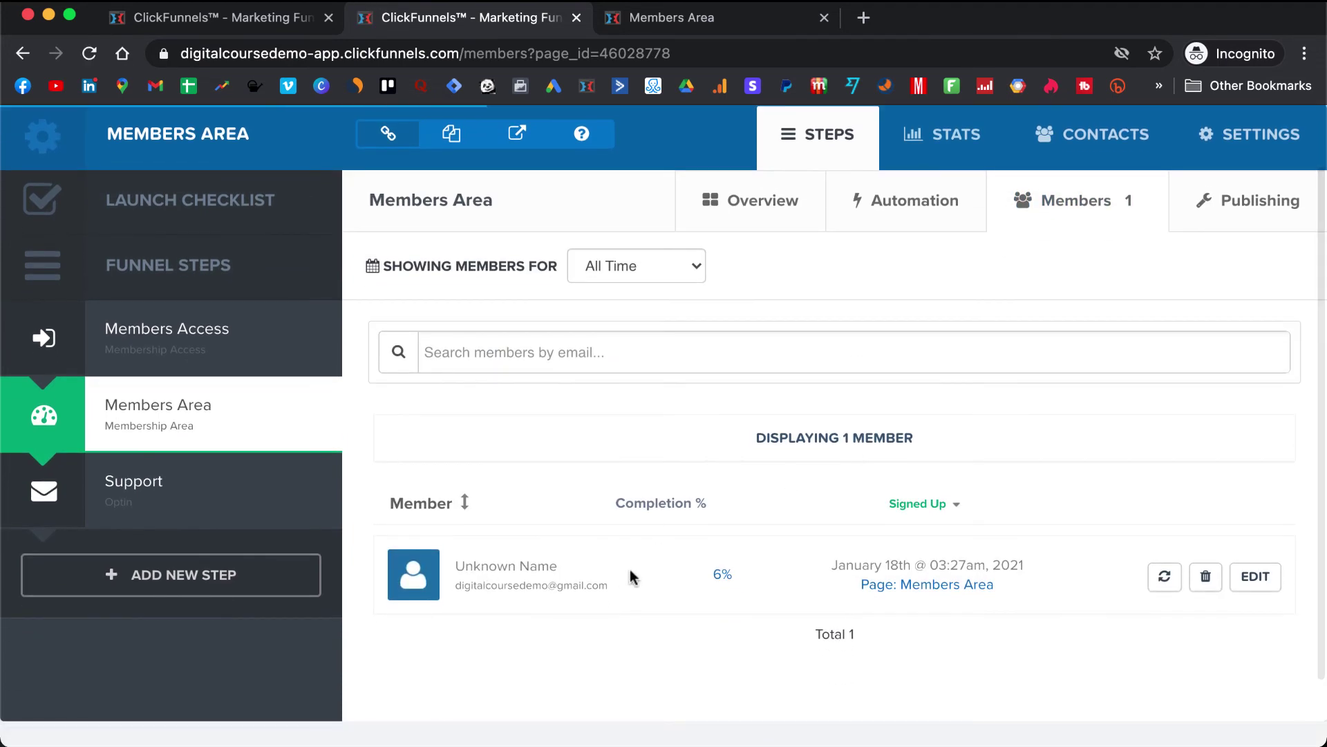
left_click_drag(736, 573, 708, 573)
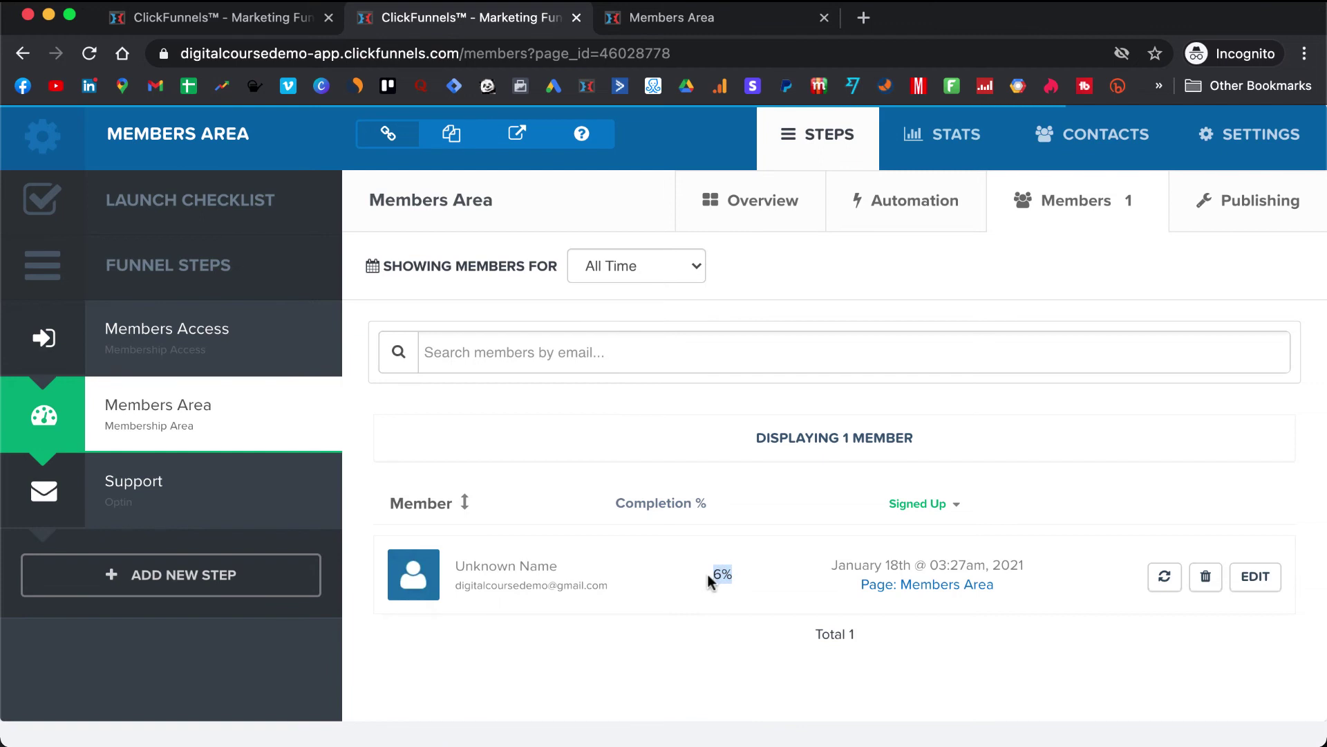
left_click(655, 561)
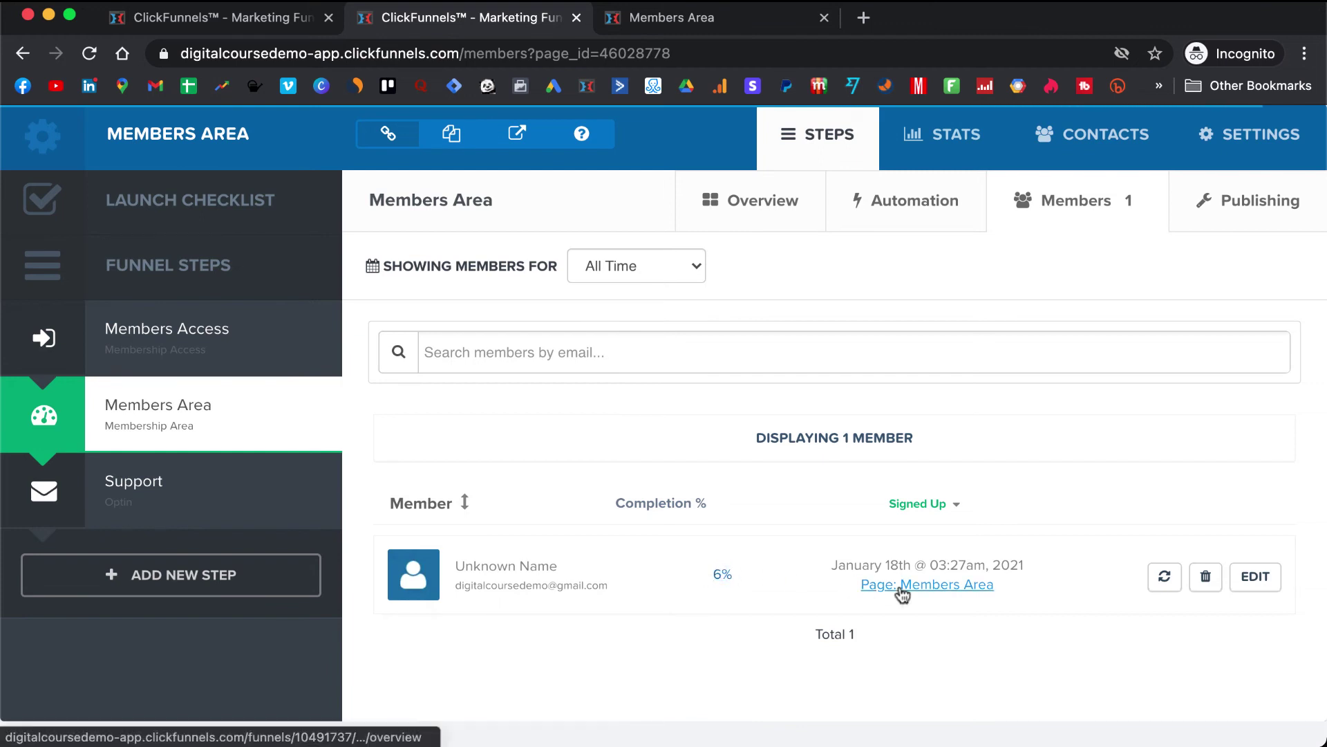
left_click(1165, 579)
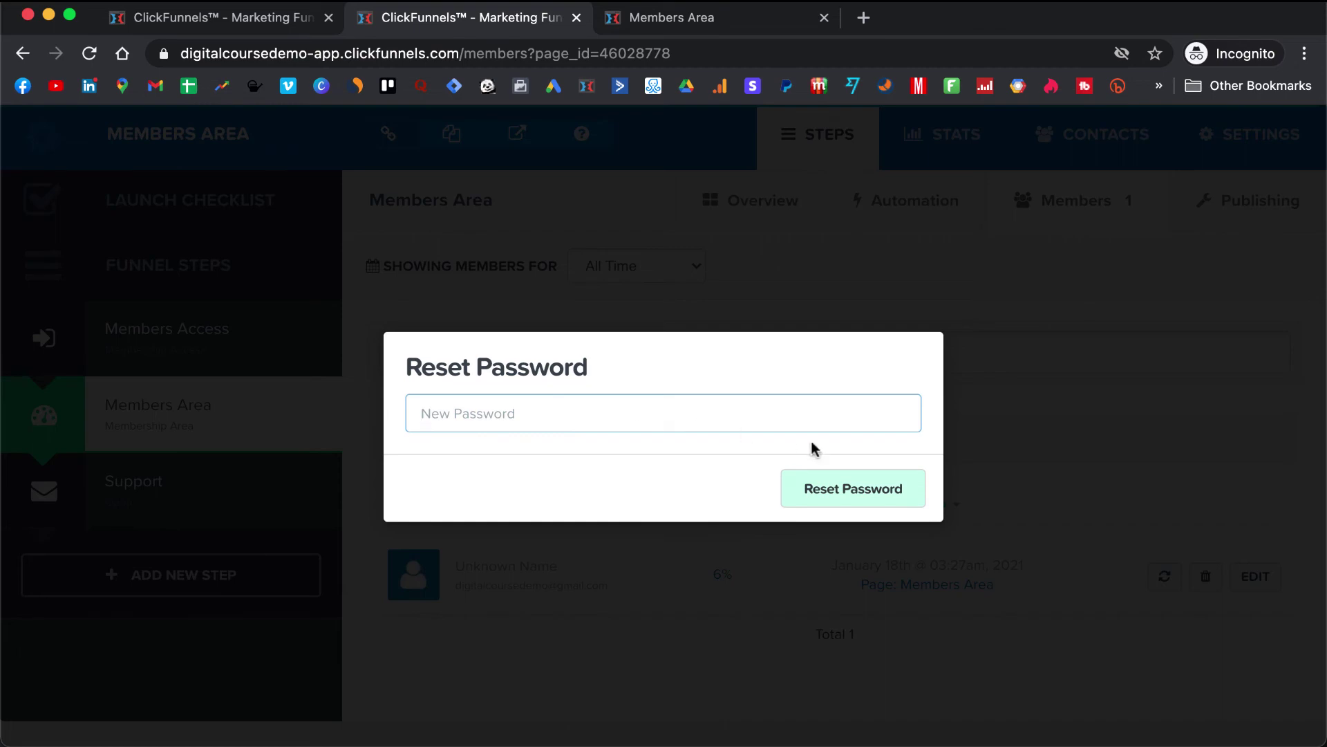
left_click(757, 524)
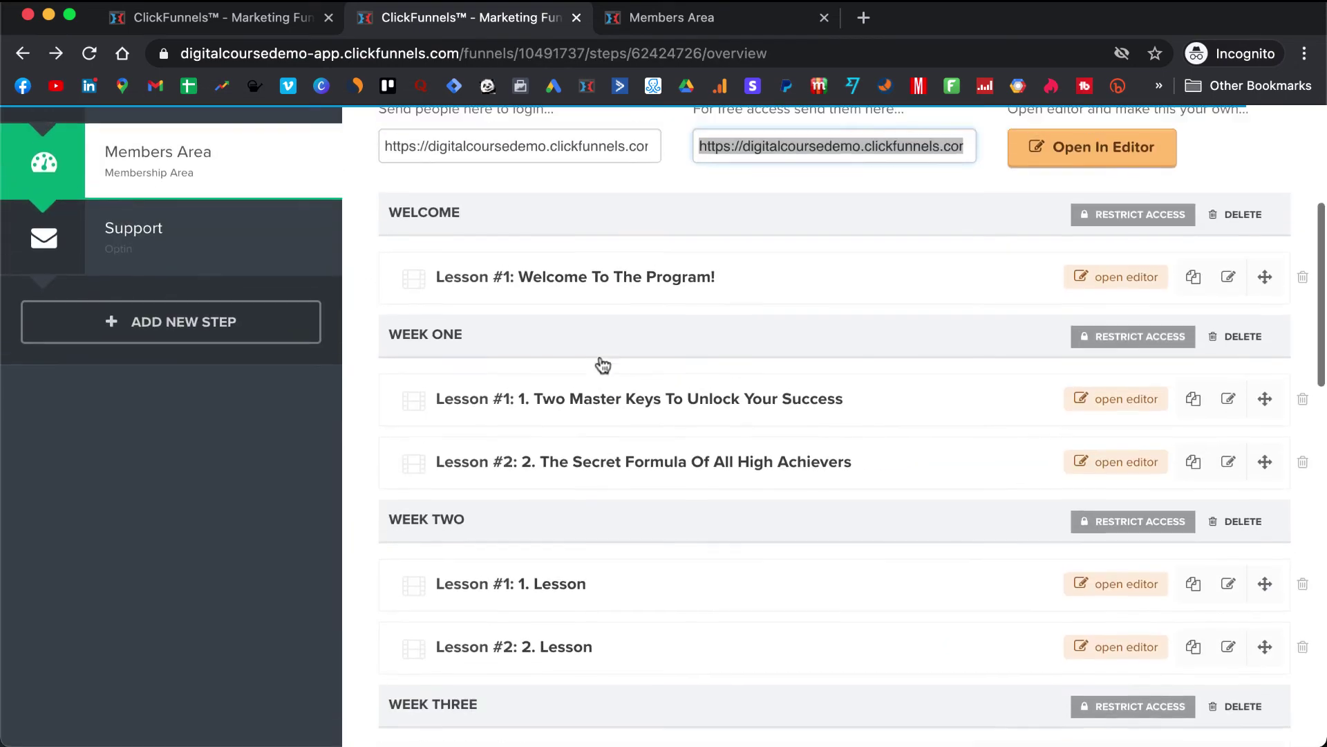
- Open the Support step from the Funnel Steps sidebar
scroll(603, 365, "up", 3)
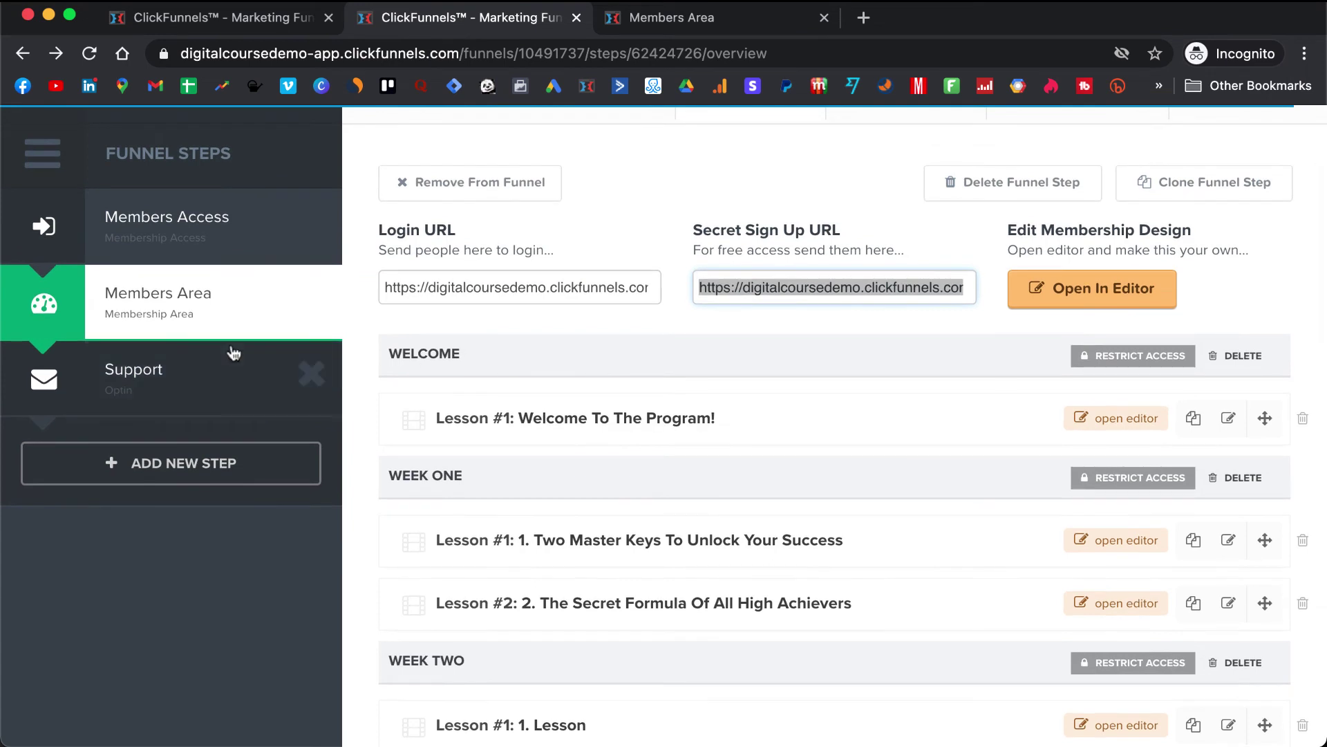
left_click(176, 393)
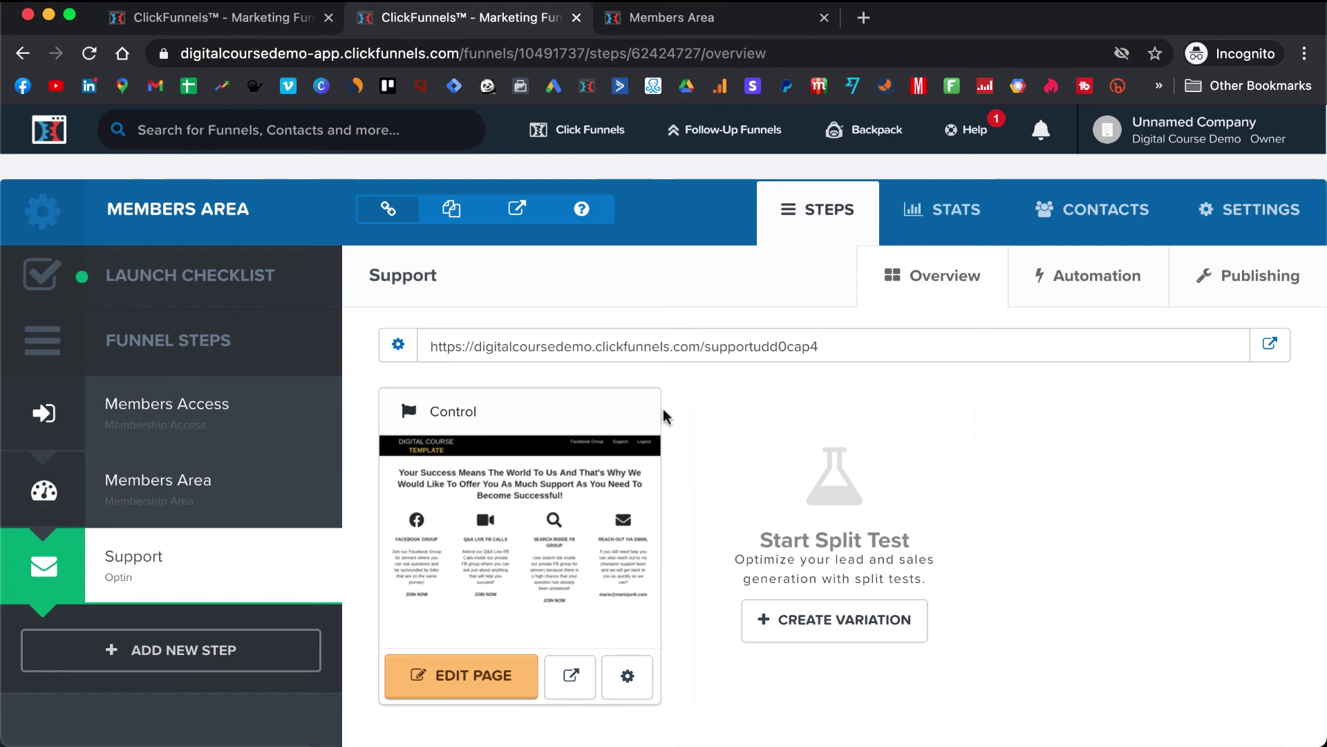
- Open the Support page in the page editor and select the Facebook Group text block
left_click(471, 692)
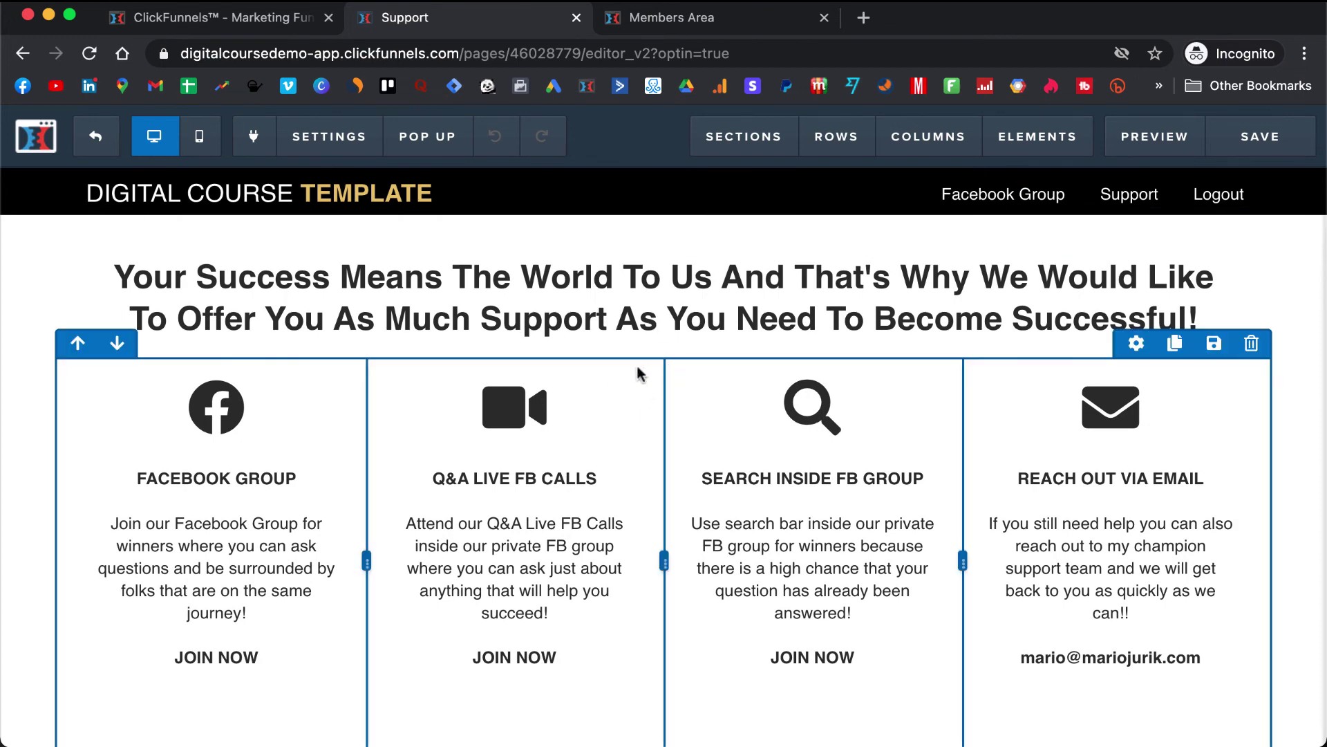
scroll(229, 429, "down", 2)
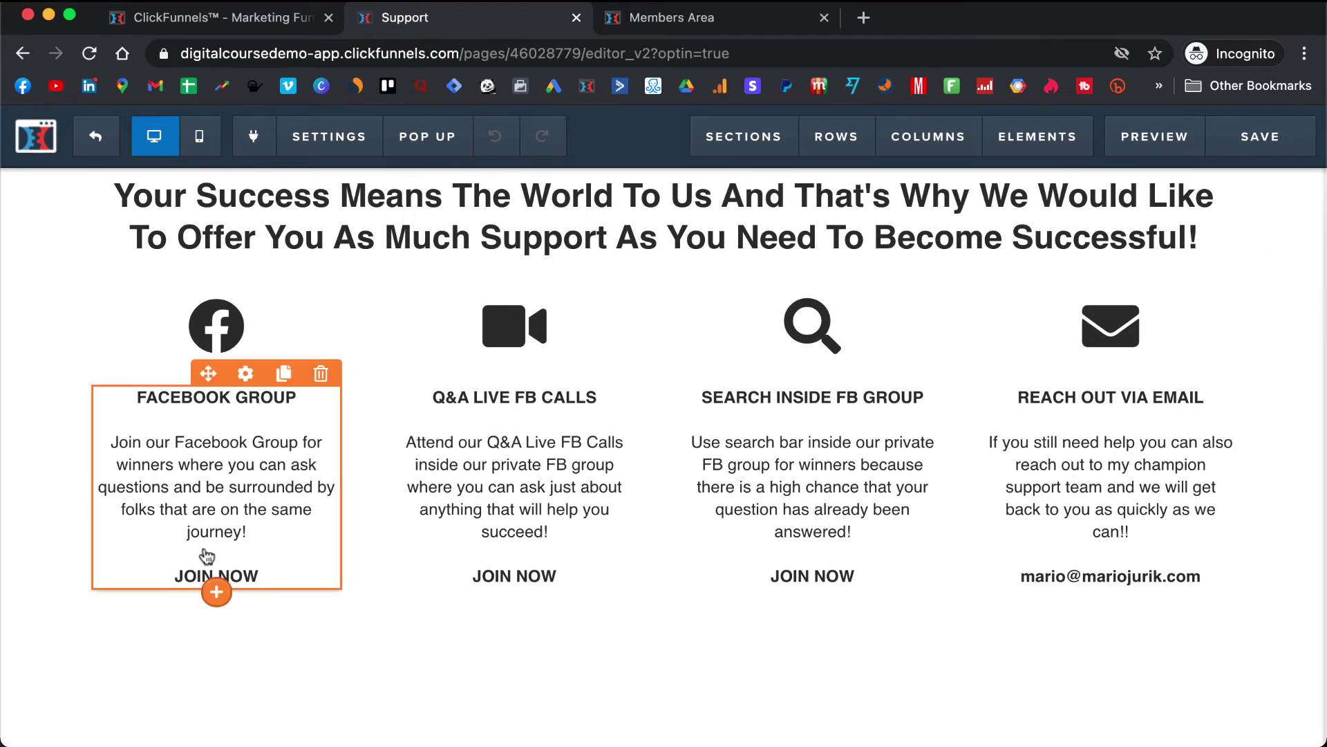
left_click(250, 528)
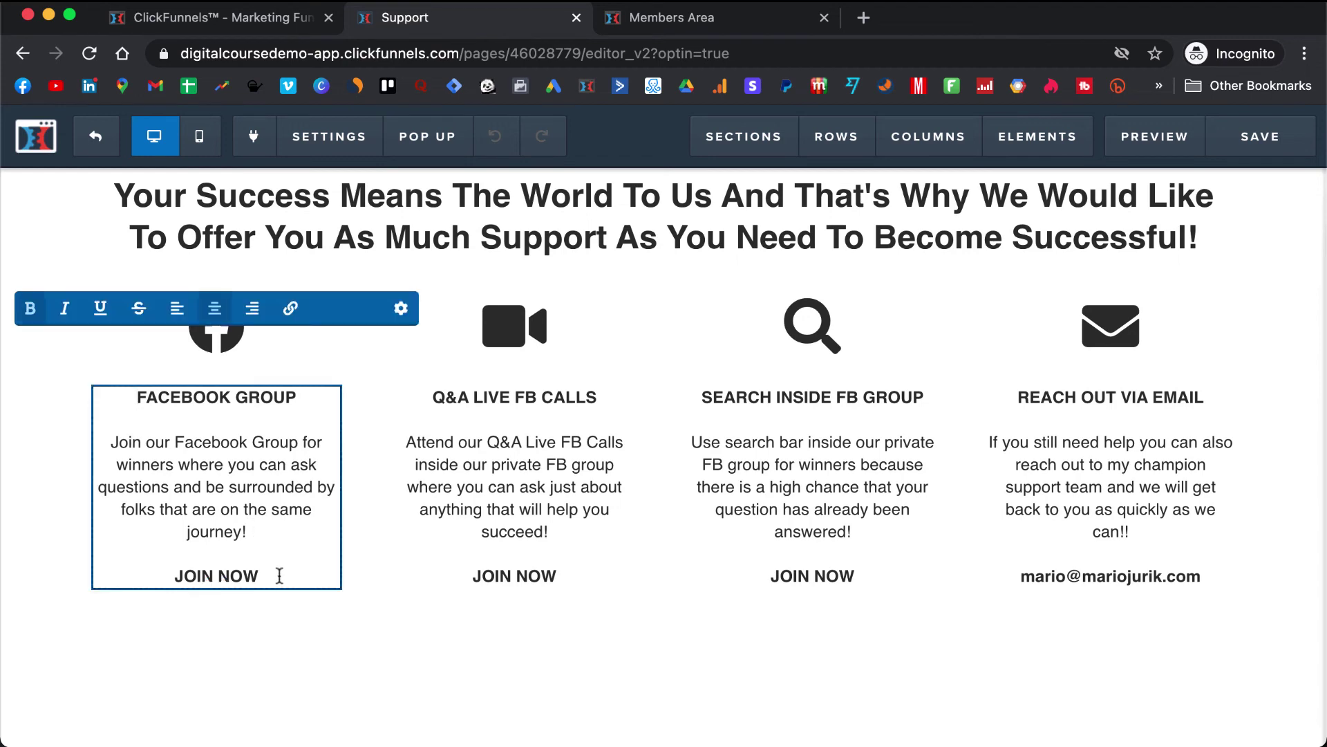
scroll(675, 255, "up", 1)
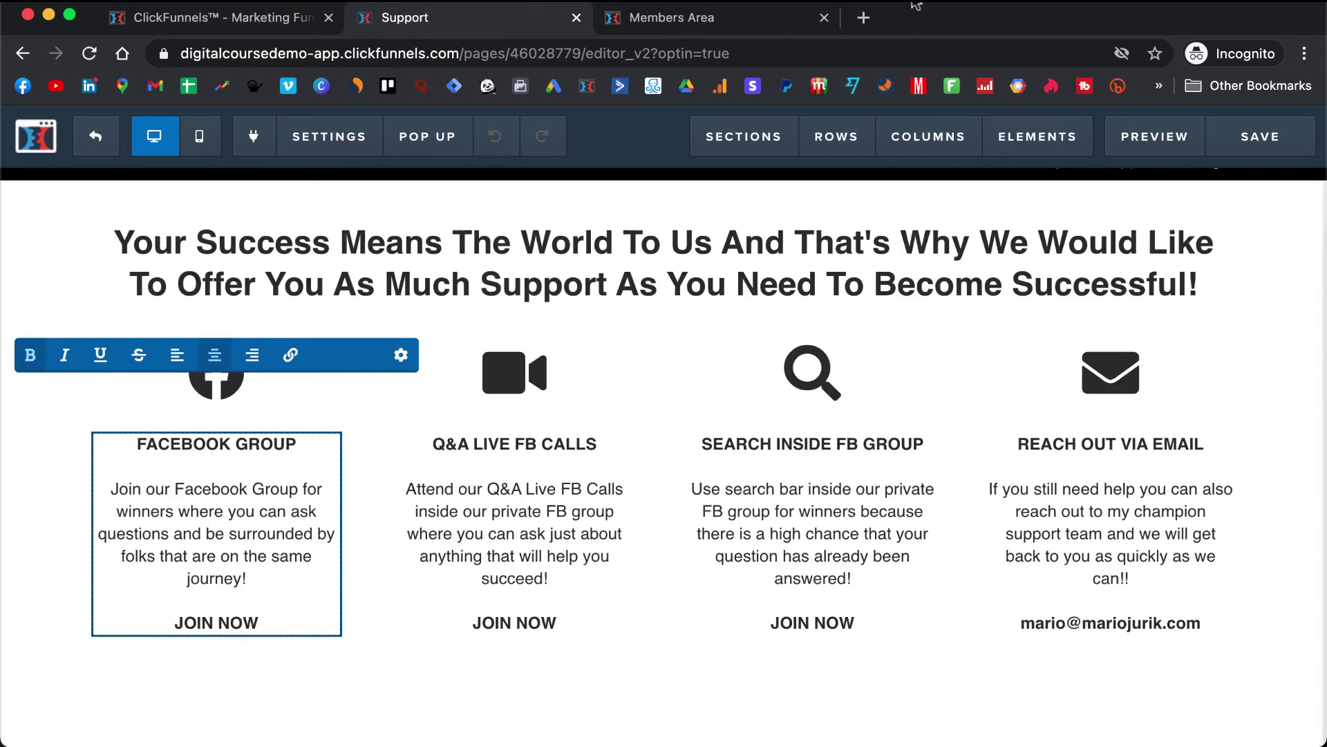
left_click_drag(920, 29, 919, 228)
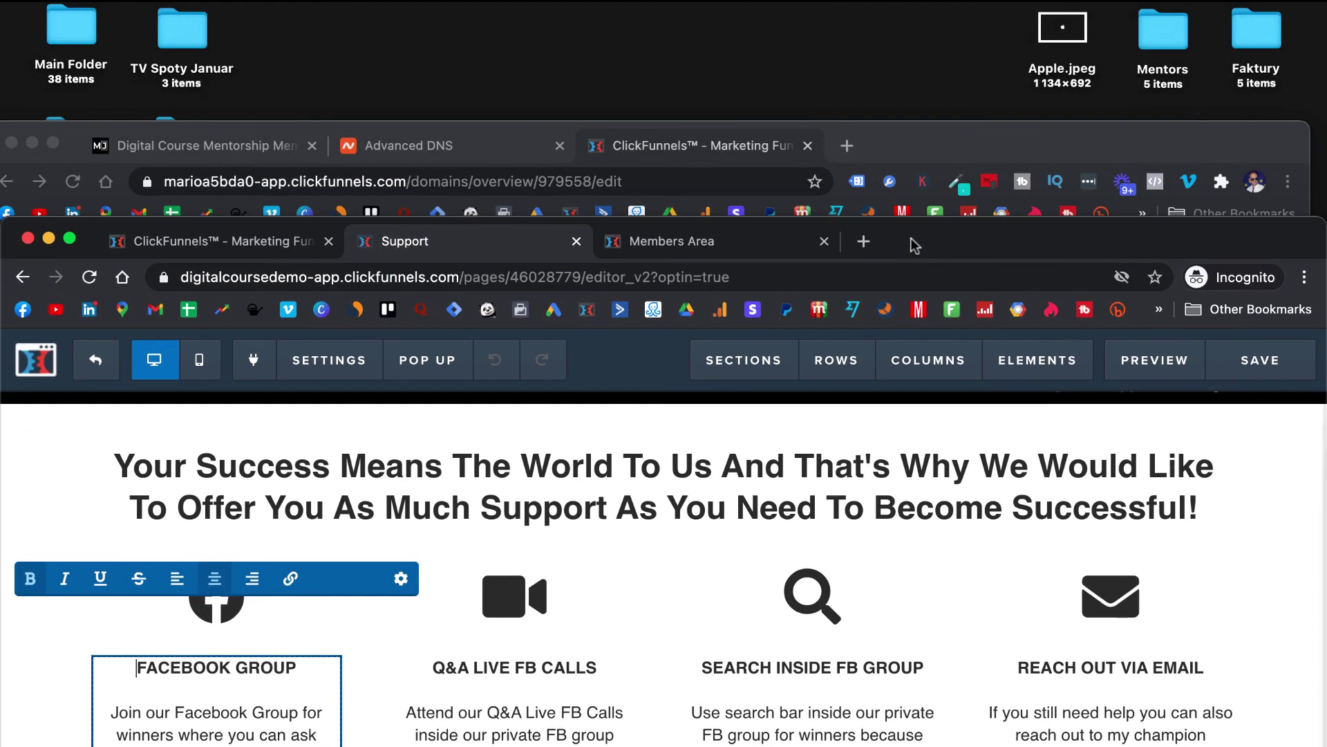
- Load facebook.com in a new tab and copy the funnelsmastermind group's web address
left_click(933, 148)
left_click(846, 145)
type("facebook.com")
key("Return")
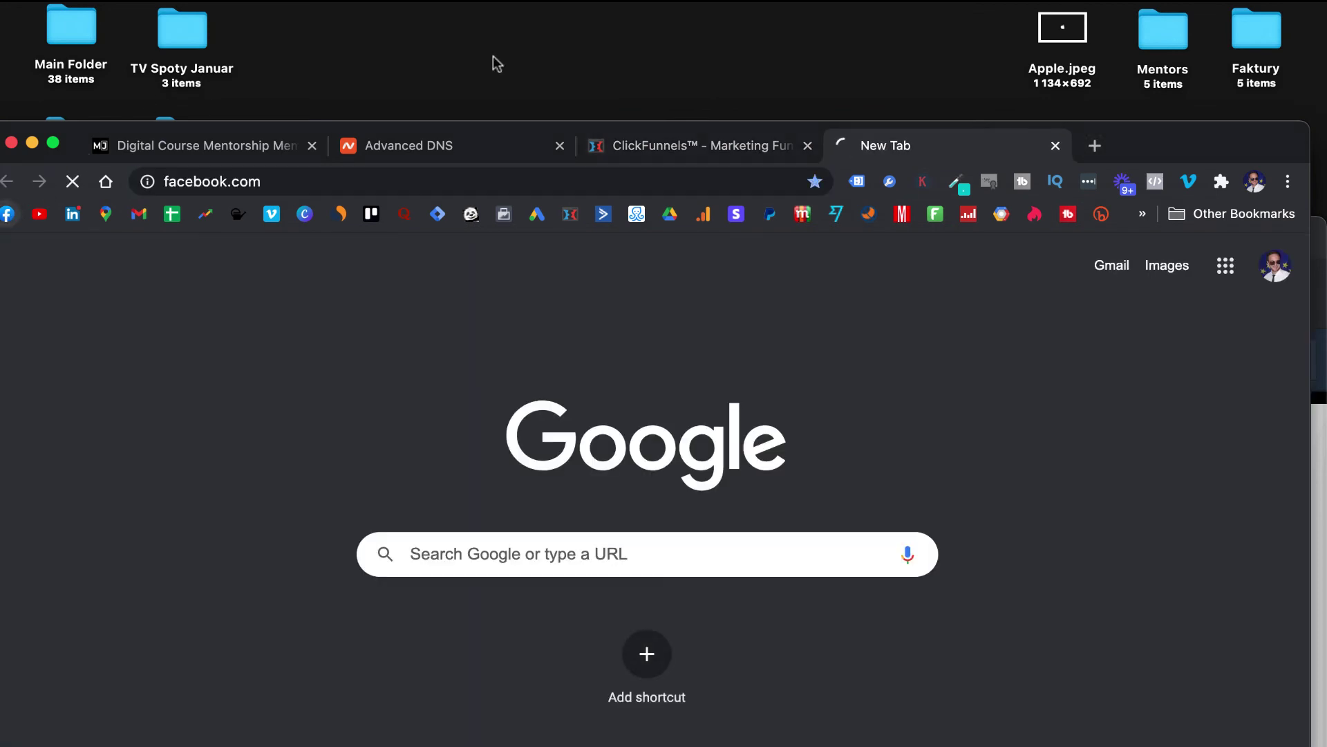
left_click_drag(1111, 138, 1138, 12)
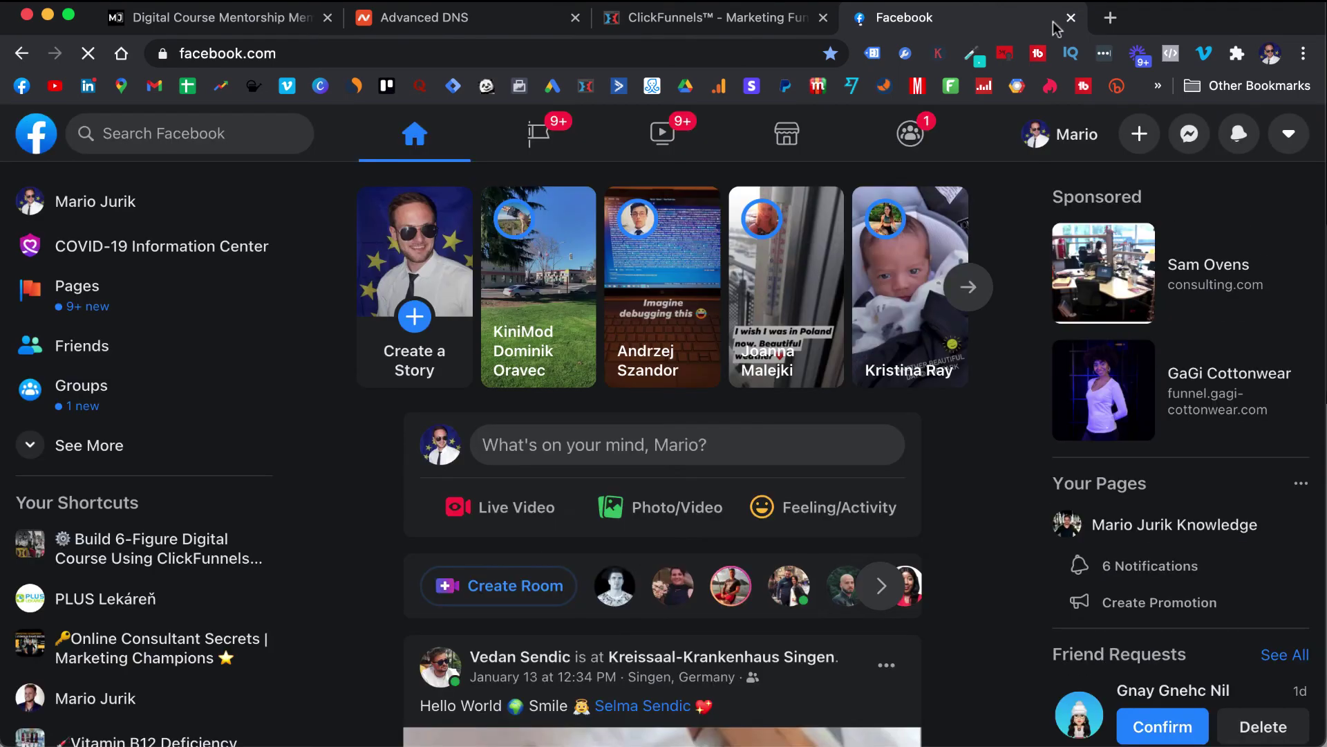
left_click(128, 522)
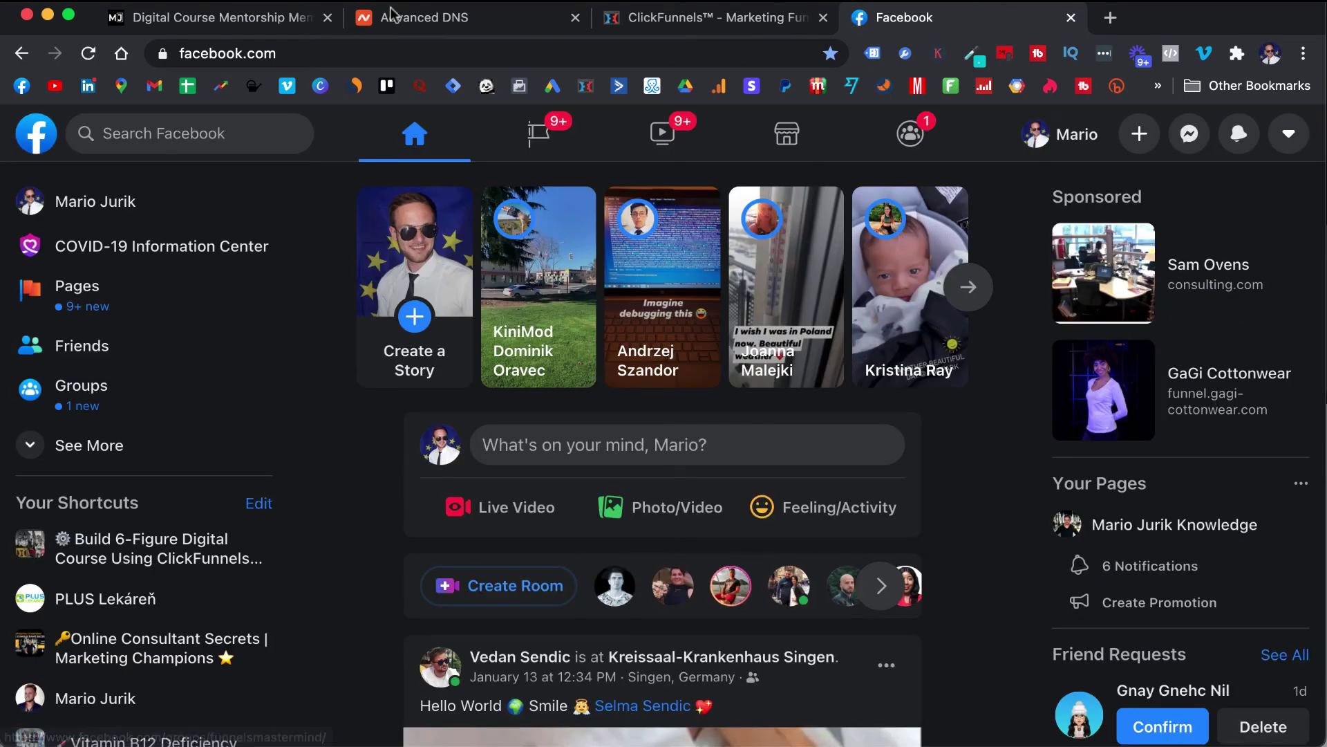
left_click(415, 50)
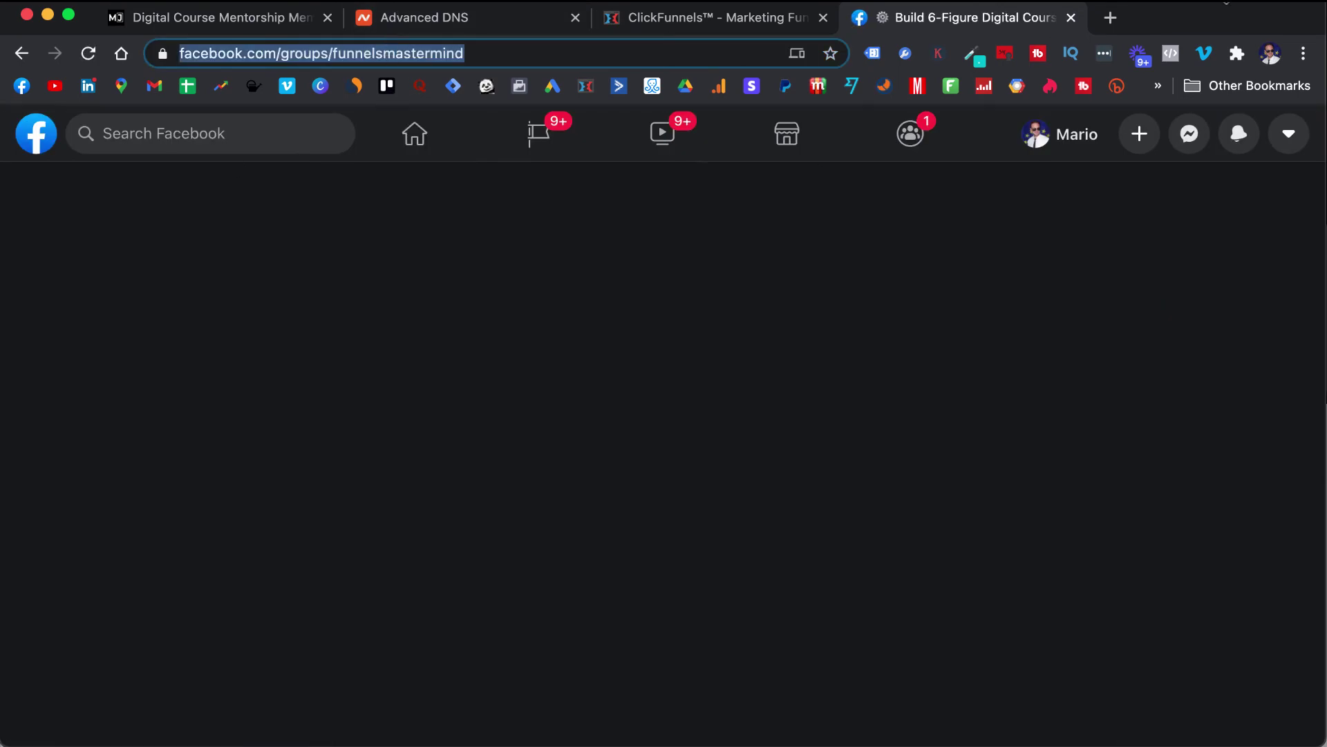
- Return to the Support page editor and select the Facebook Group's JOIN NOW text
left_click(1071, 17)
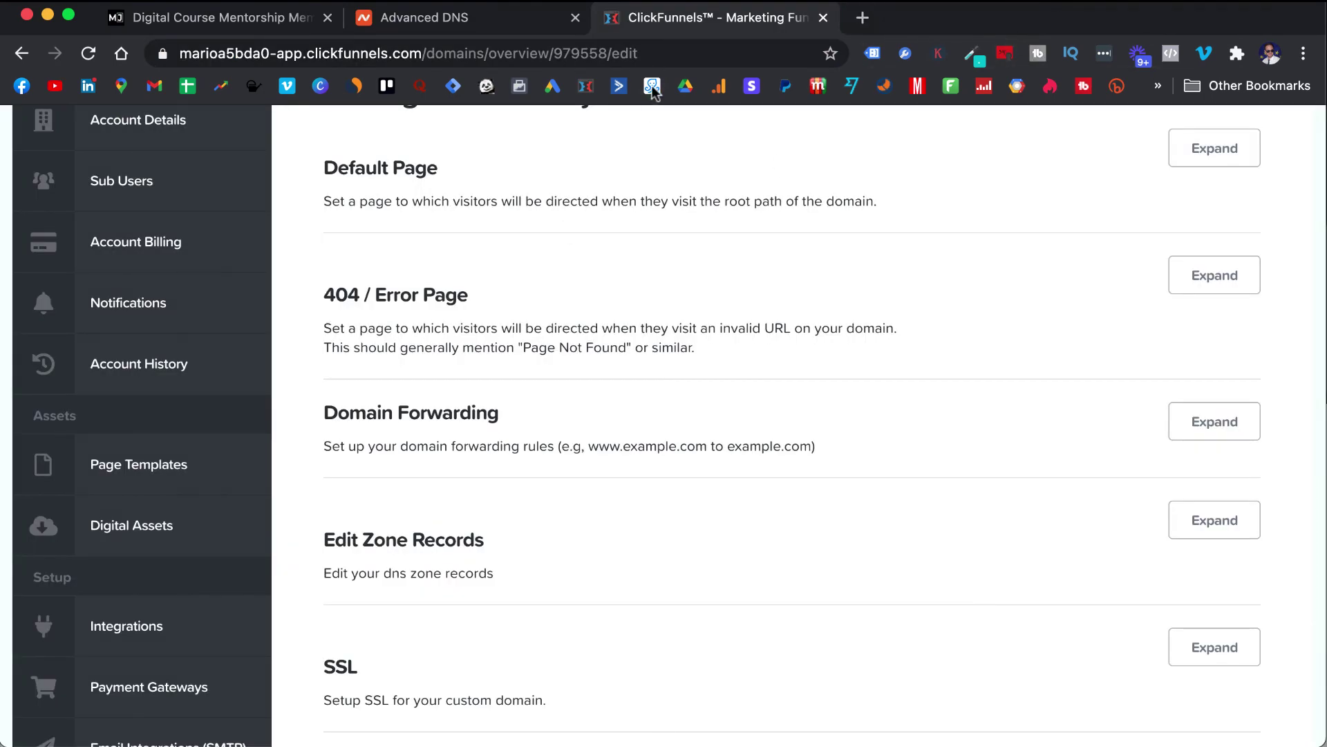
key("super+grave")
left_click_drag(271, 621, 170, 617)
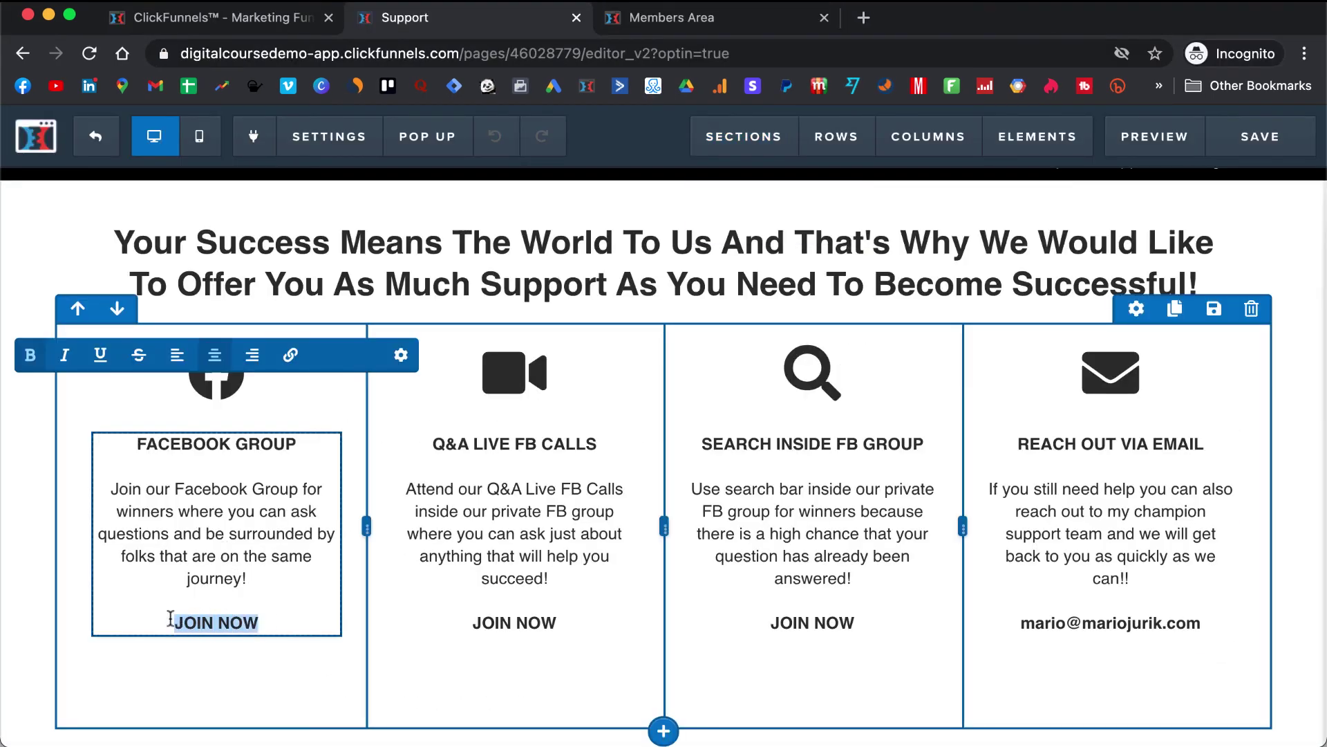
- Link JOIN NOW to the copied Facebook group URL, opening in a new window, in lighter blue
left_click(291, 356)
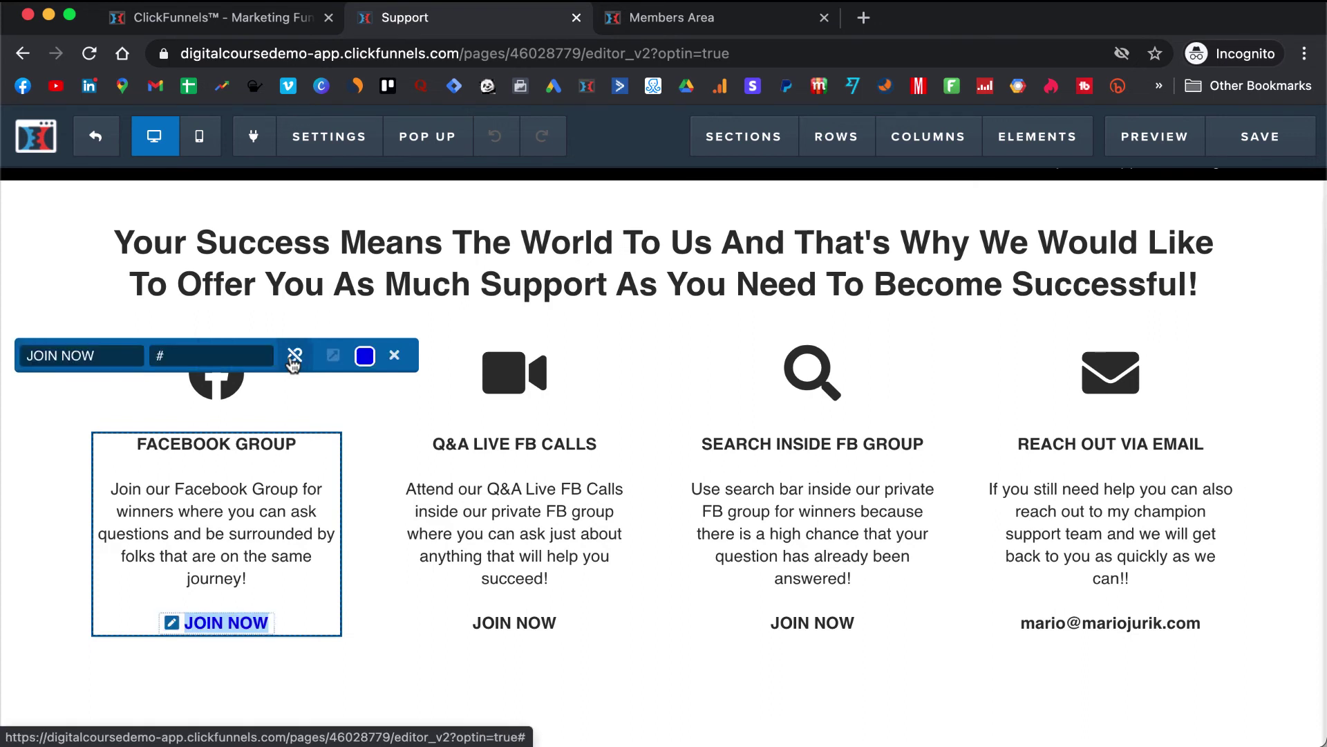
key("super+a")
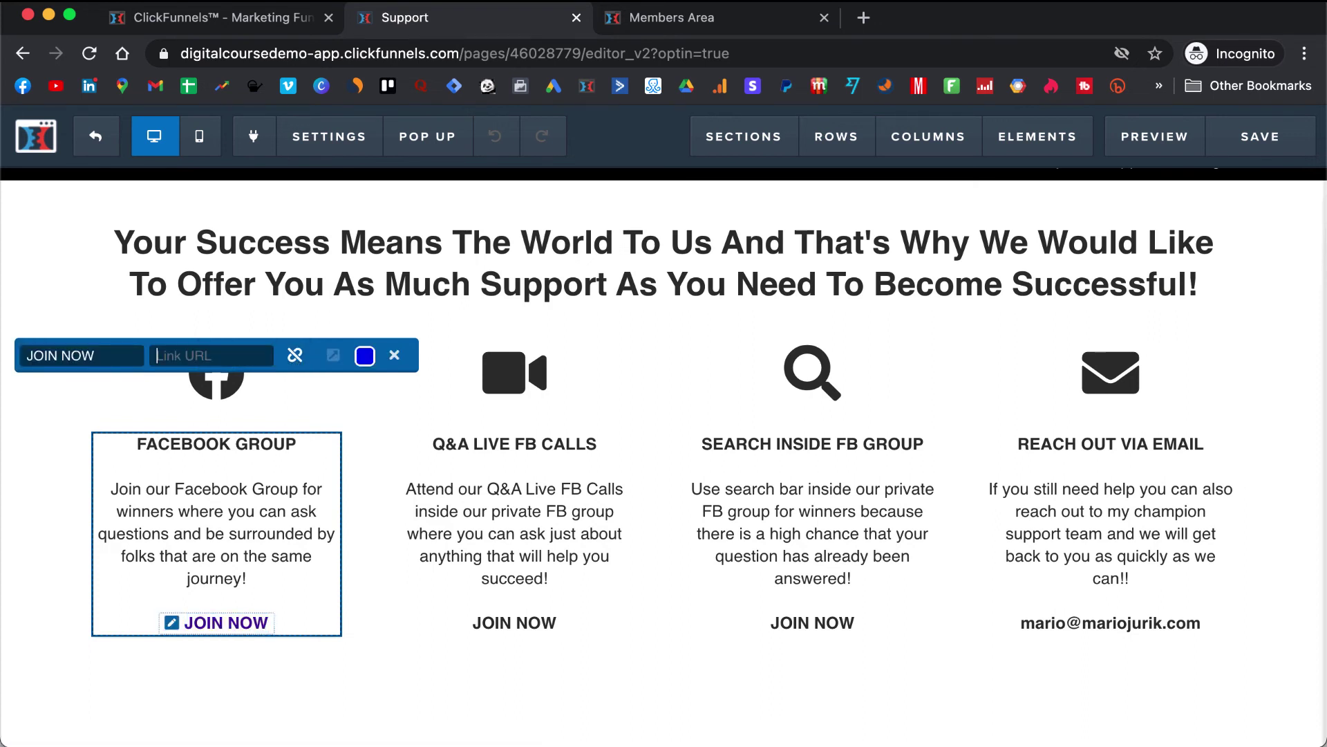
key("super+v")
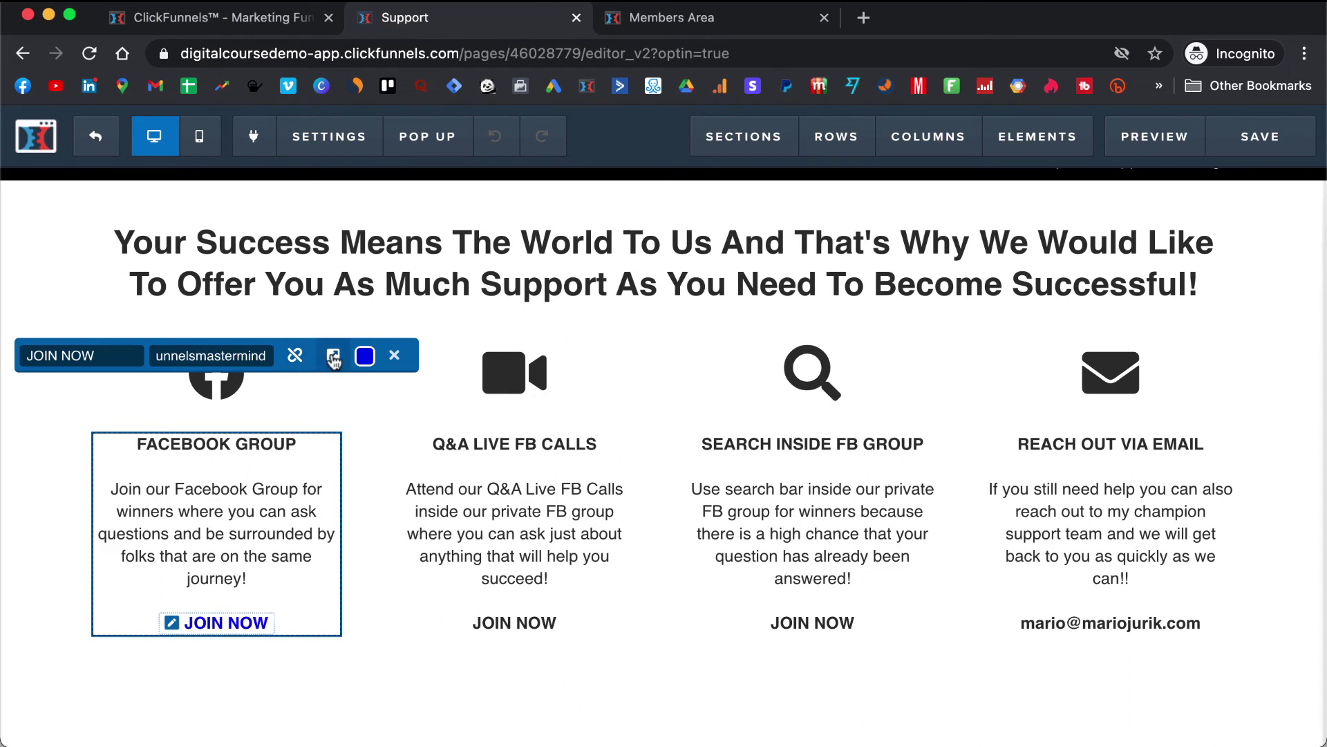
left_click(333, 356)
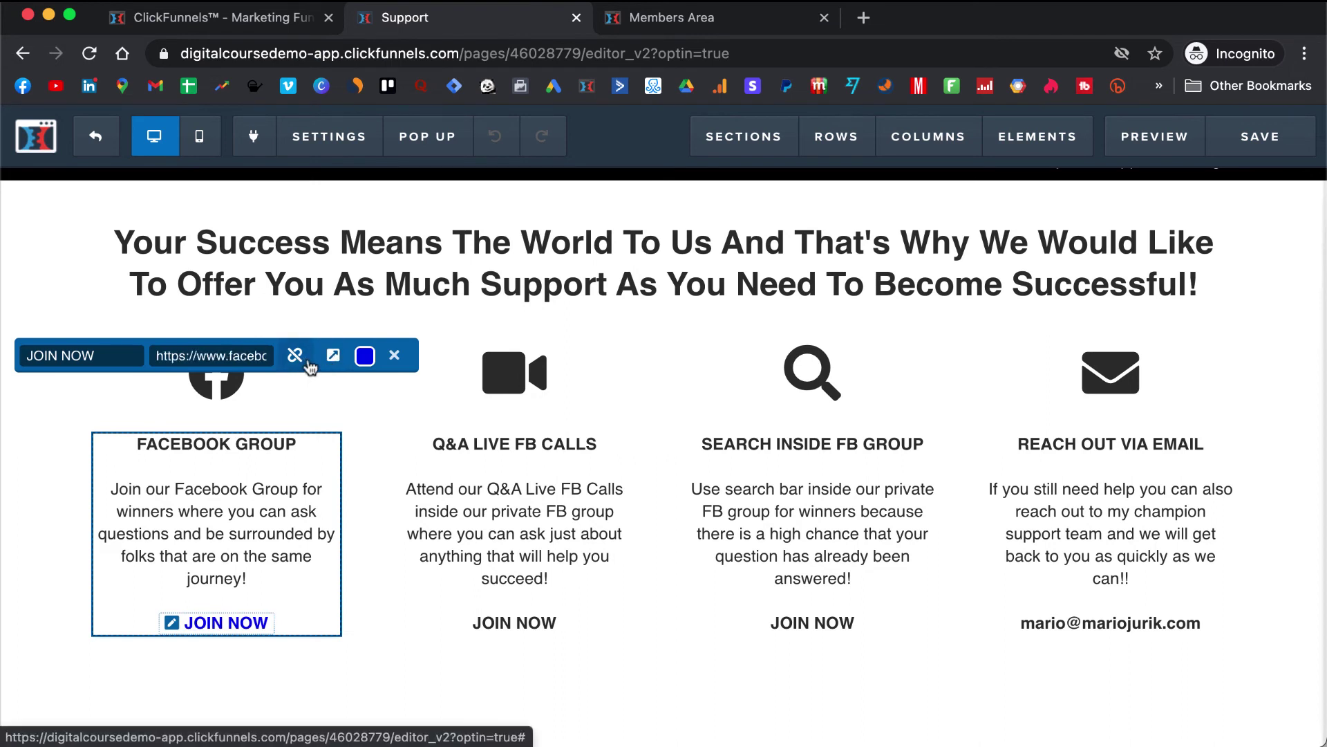
left_click(366, 357)
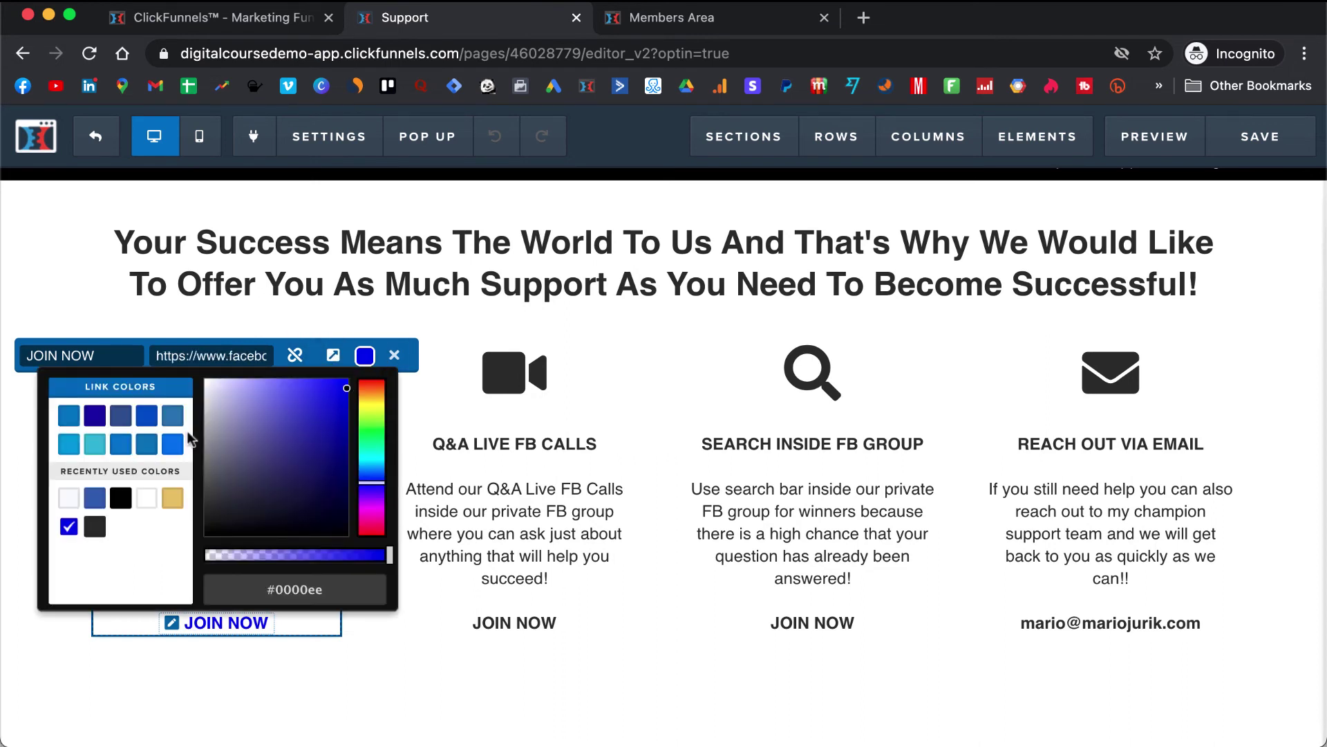
left_click(146, 444)
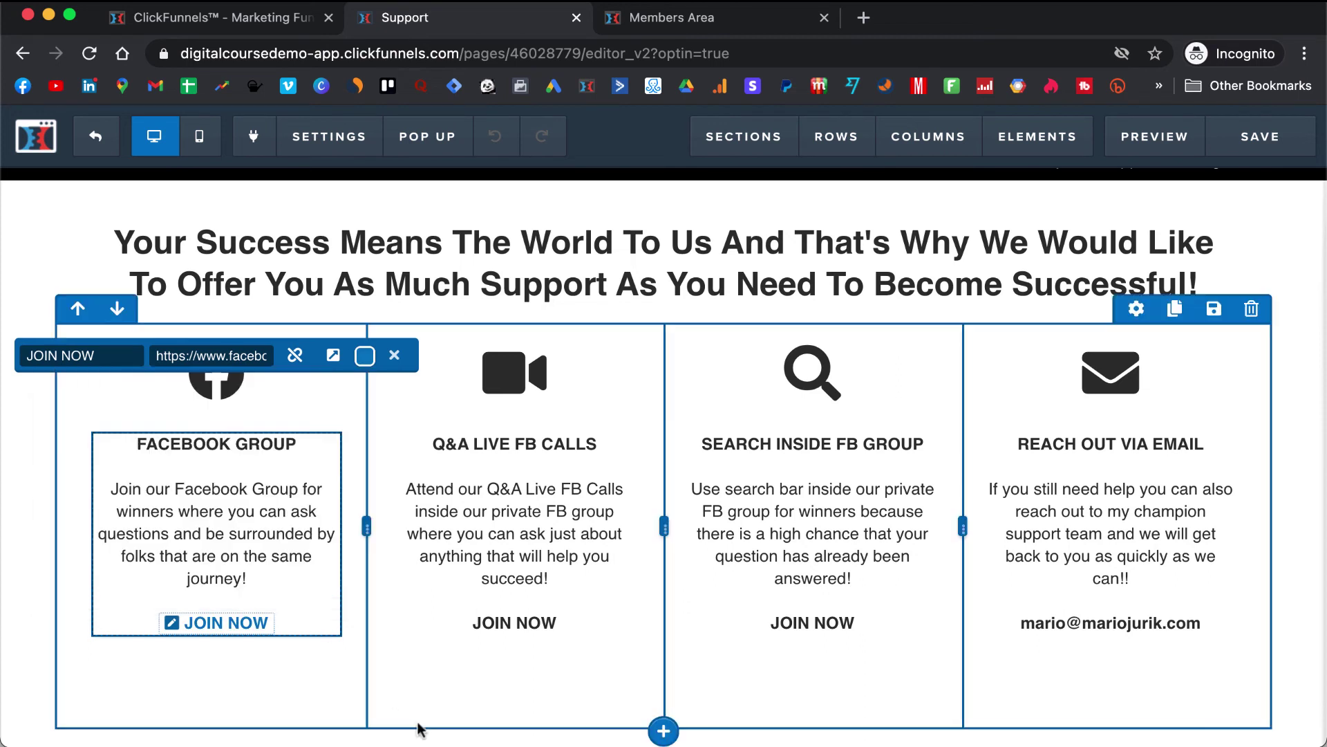
left_click(455, 706)
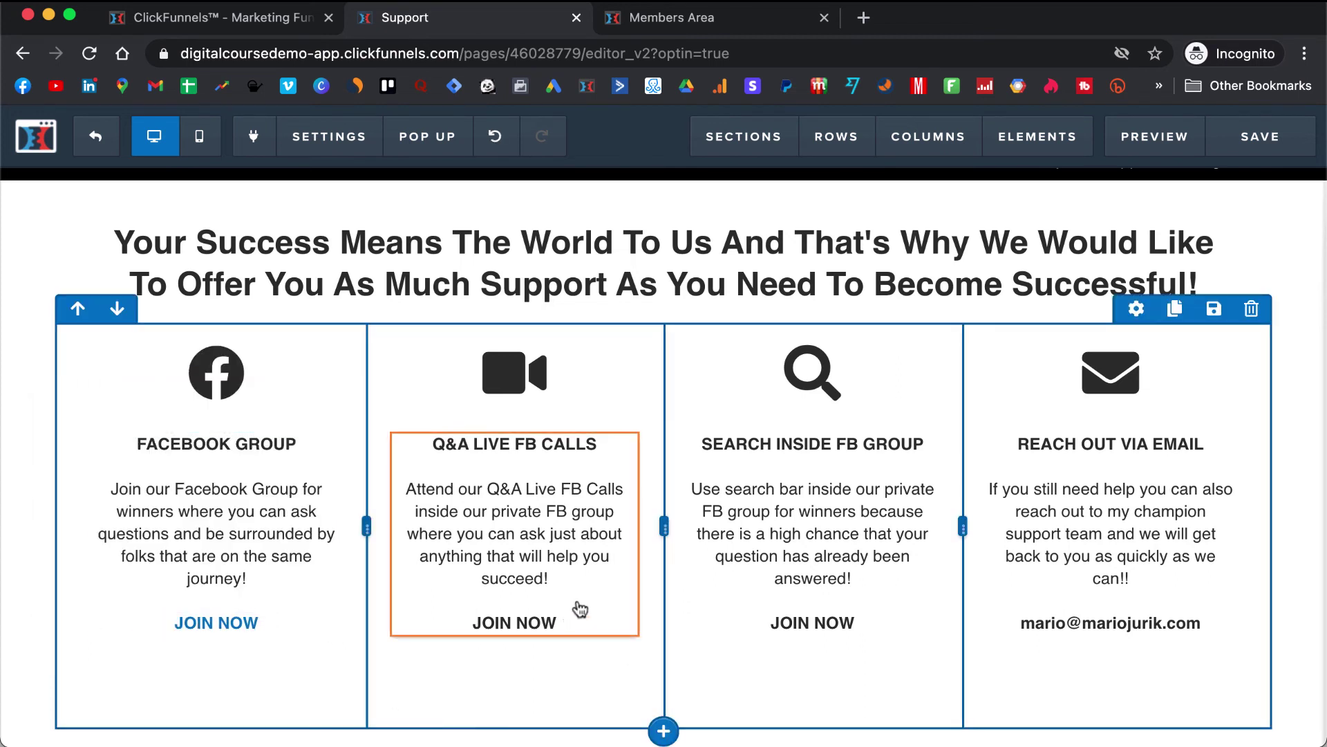
scroll(790, 565, "down", 2)
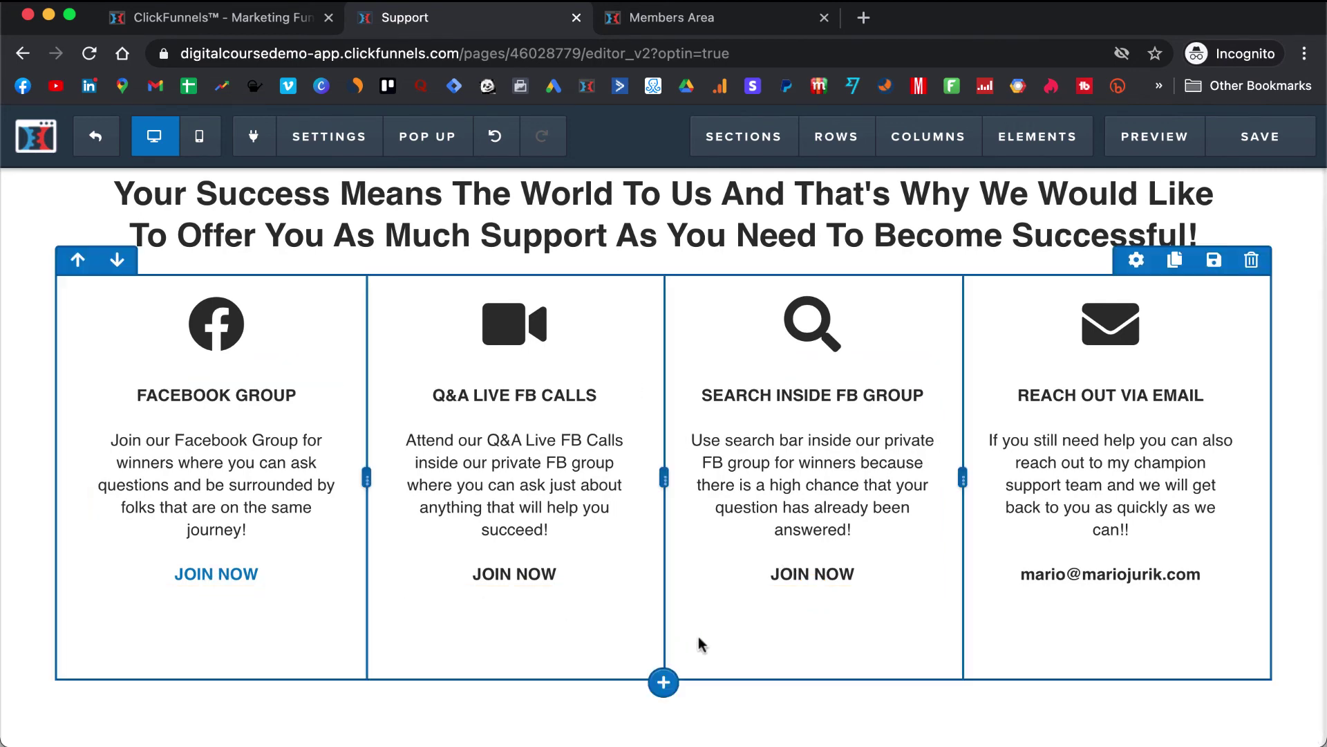
- Add a new row with a headline element below the support columns
left_click(666, 682)
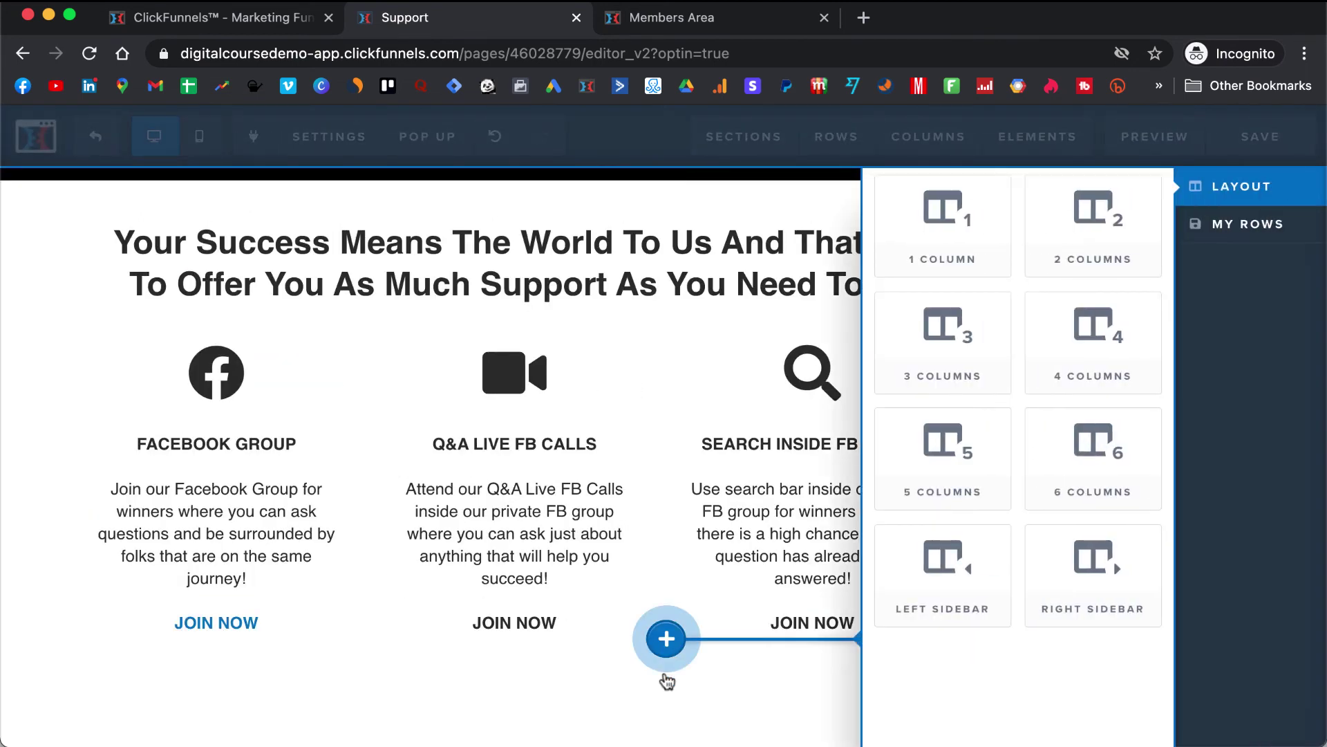
left_click(1094, 222)
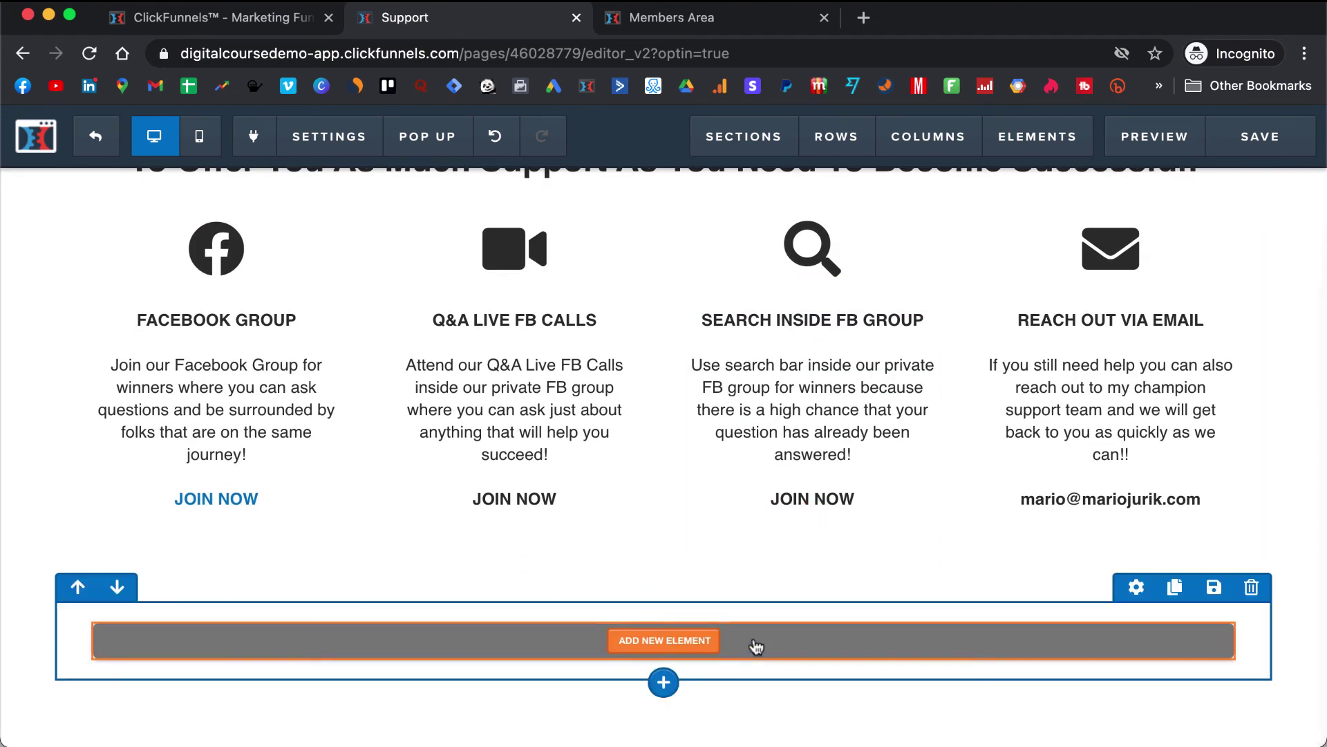
left_click(667, 639)
scroll(1051, 449, "down", 2)
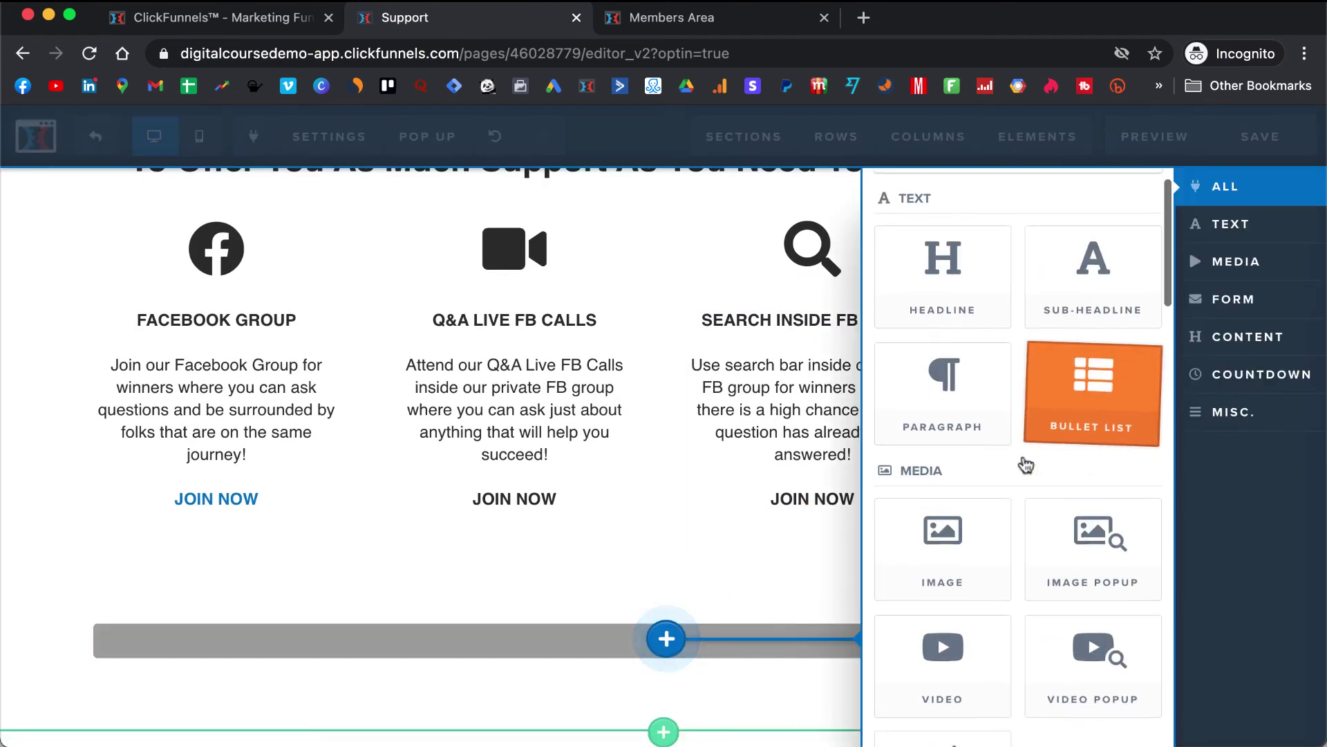
scroll(1026, 462, "up", 2)
left_click(944, 335)
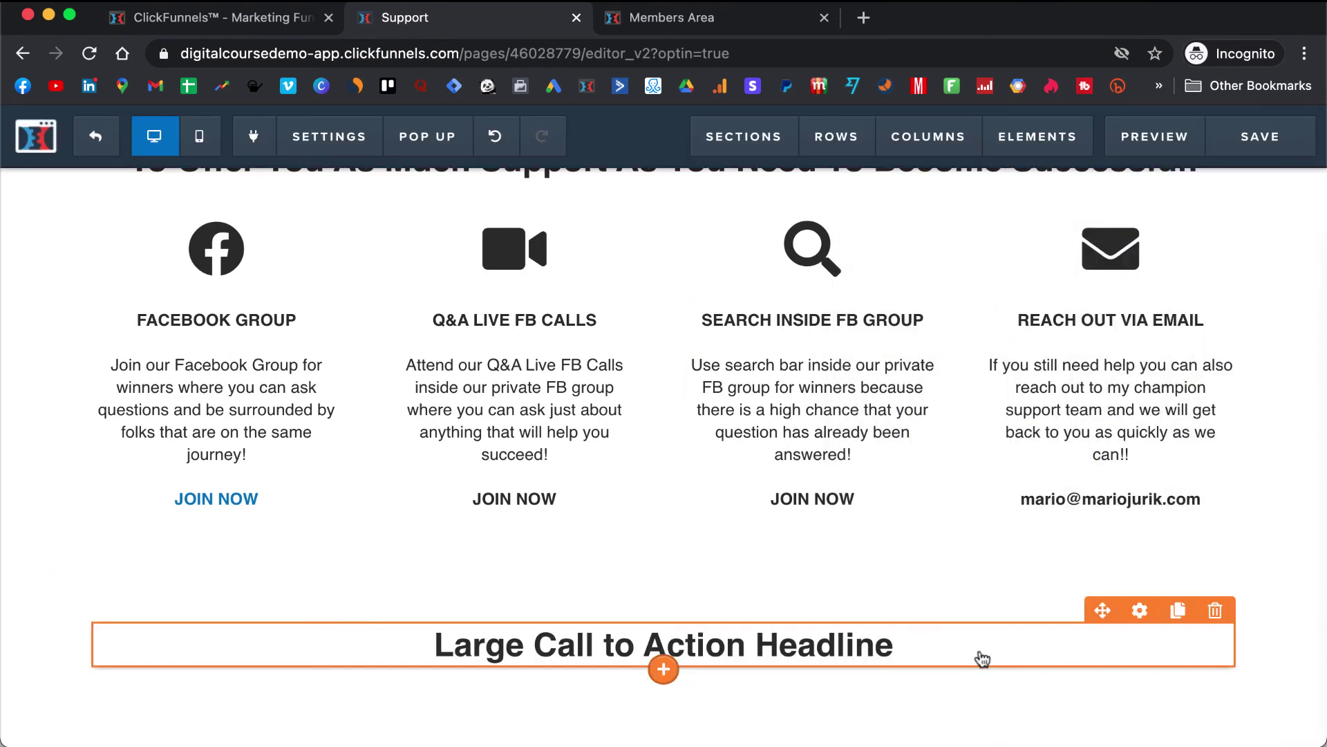
- Delete the new headline and its empty row, then save the Support page
left_click(1214, 612)
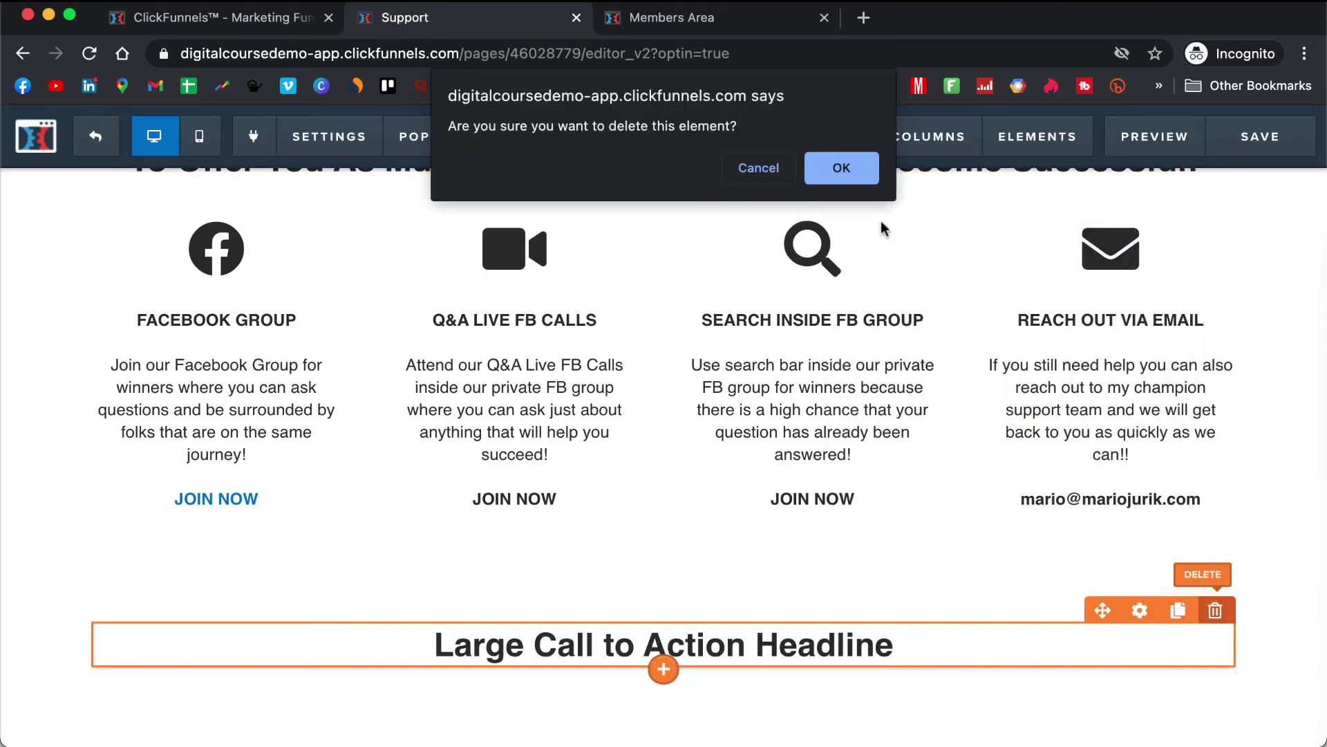
left_click(841, 169)
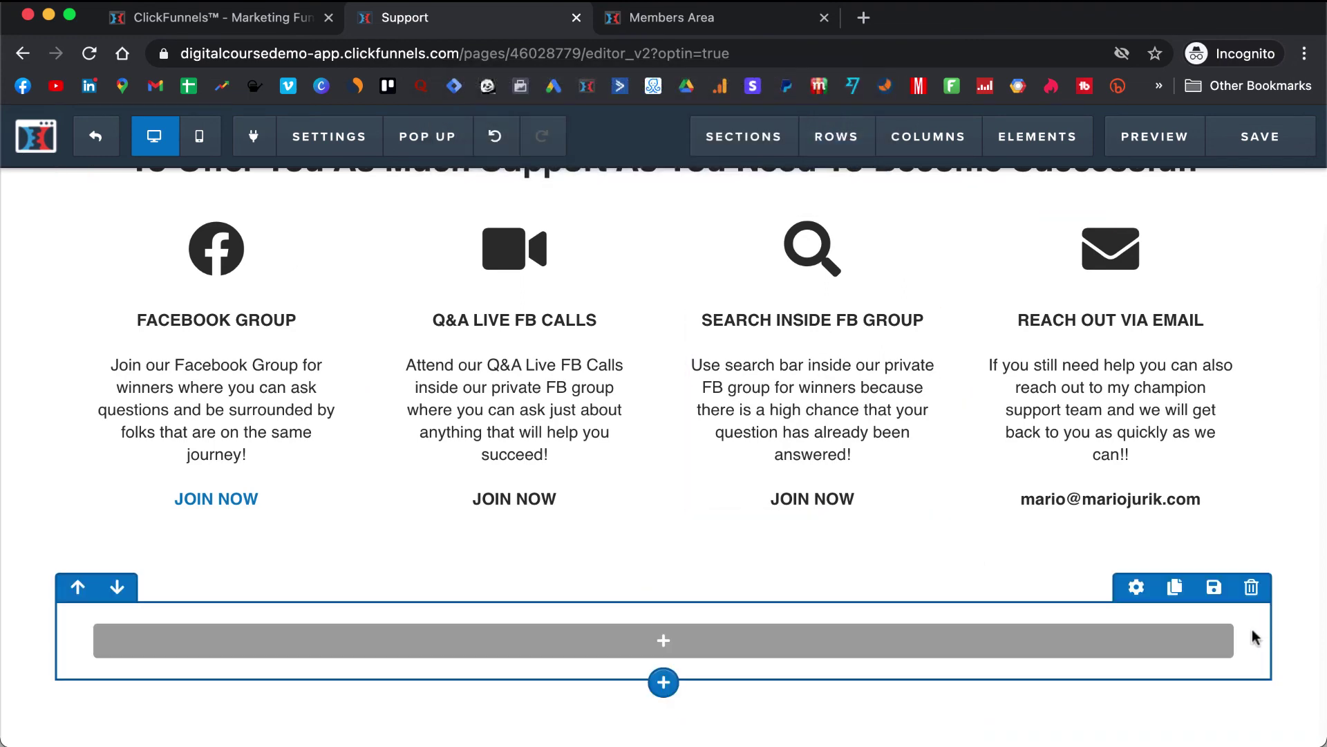
left_click(1255, 599)
left_click(833, 172)
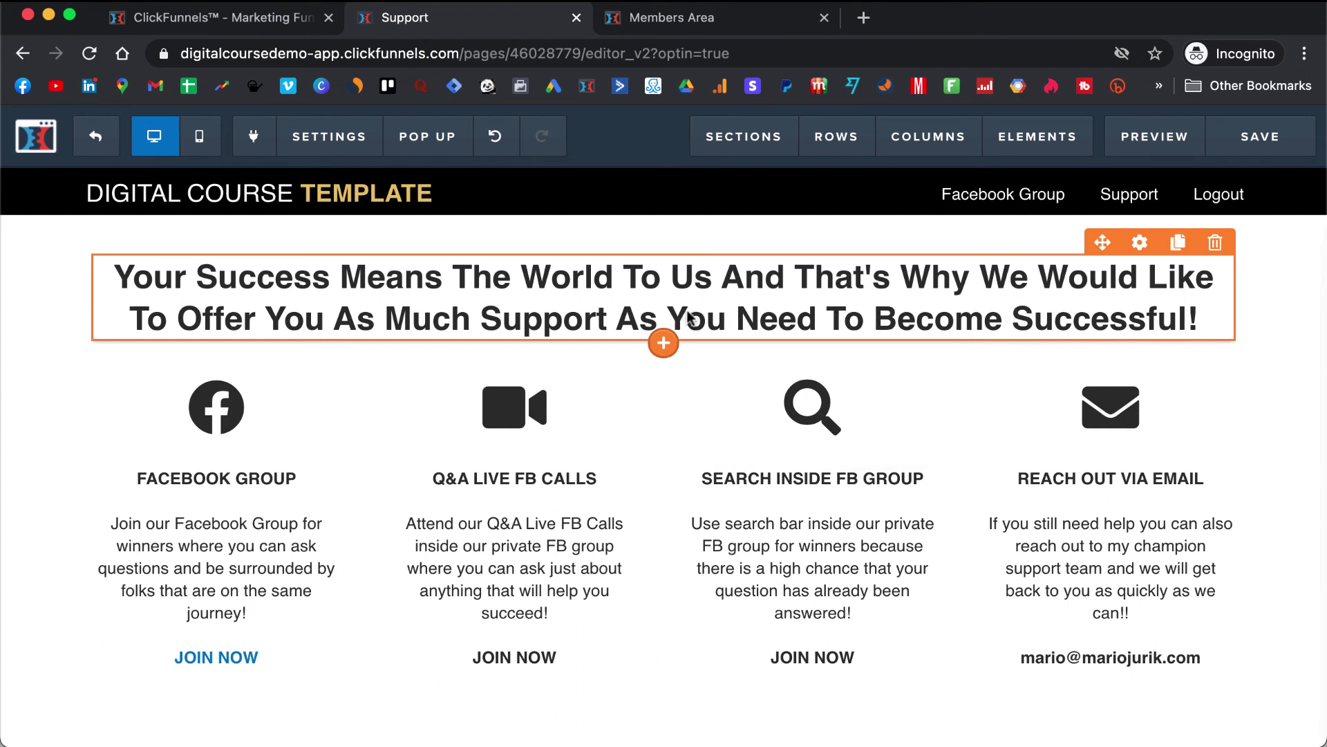
left_click(1253, 147)
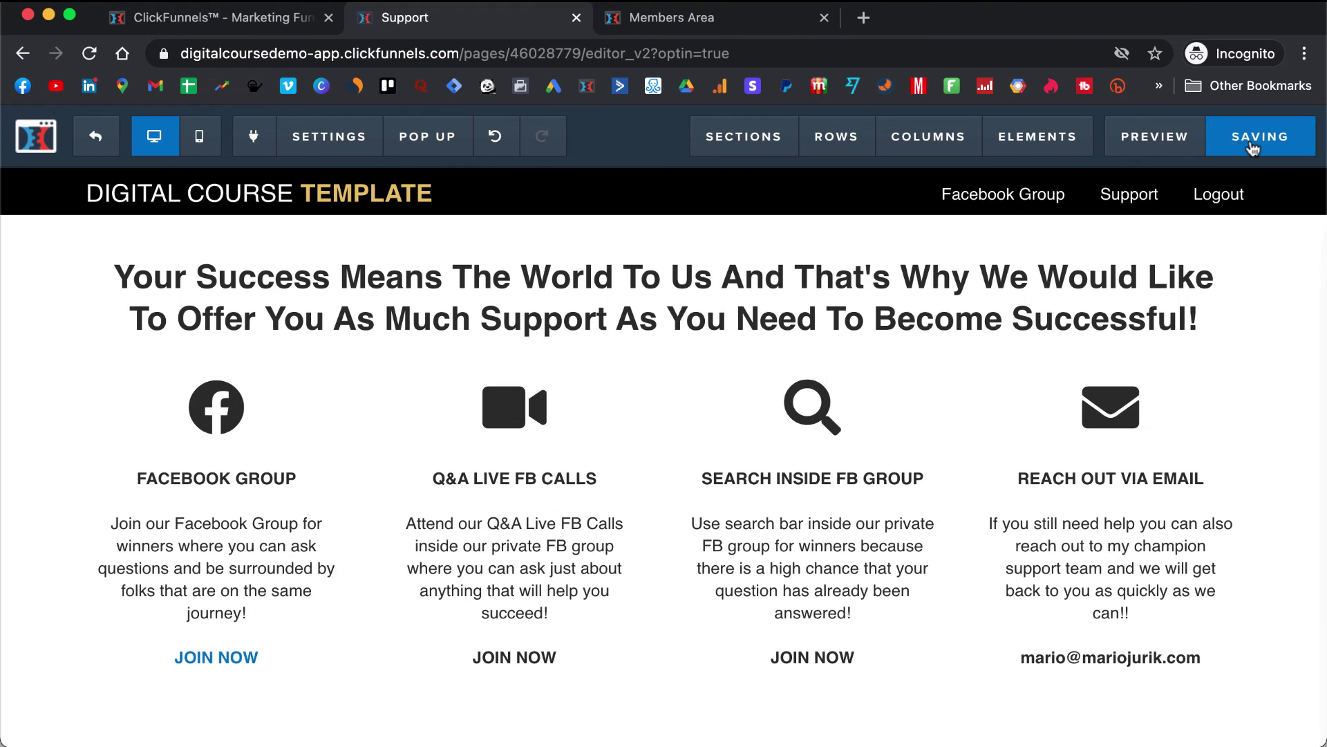
- Exit the editor, preview the published Support page, and inspect the step's public address
left_click(103, 138)
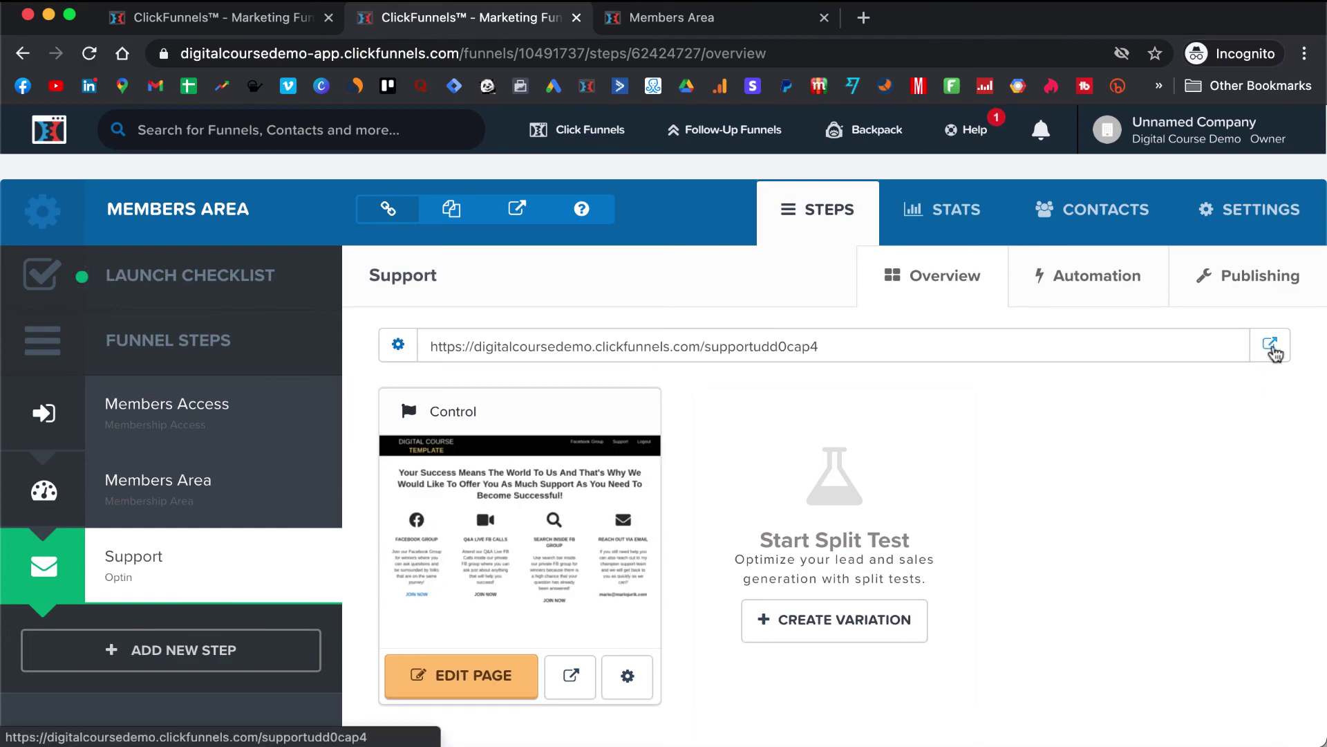
left_click(1271, 345)
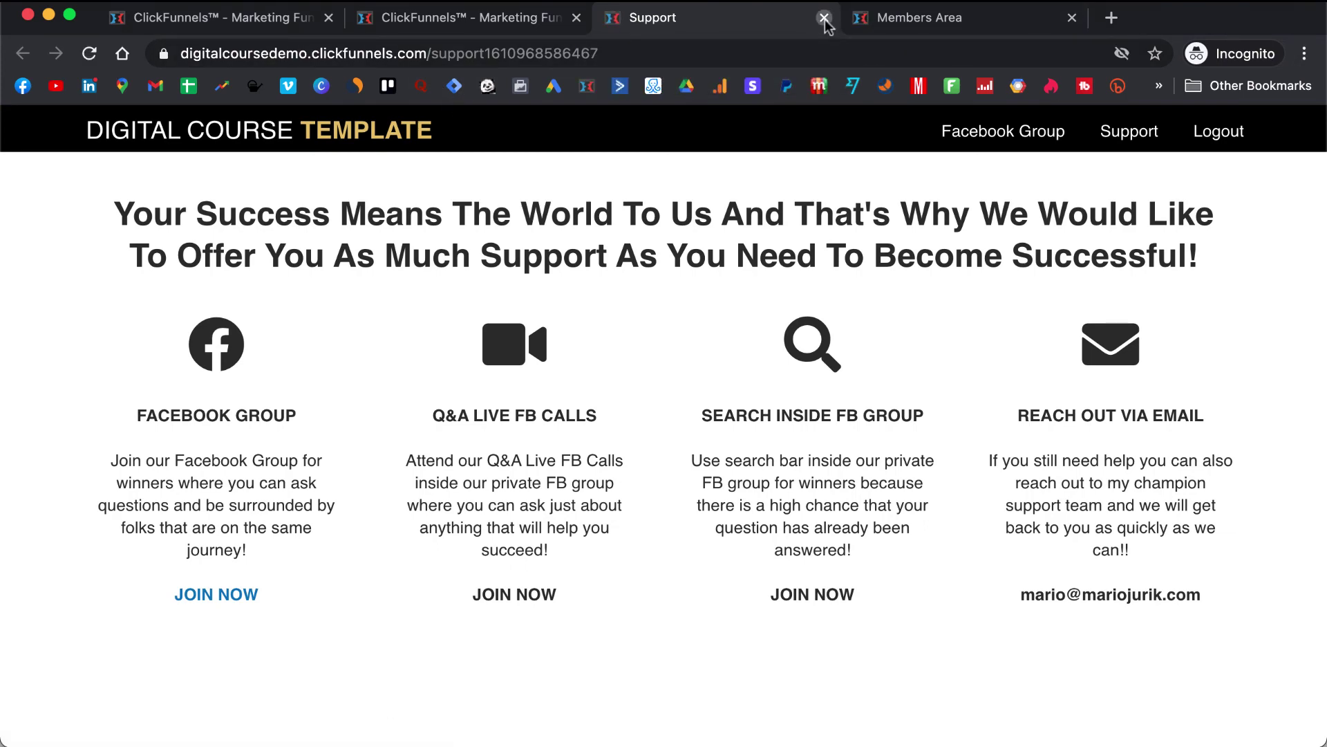
left_click(824, 18)
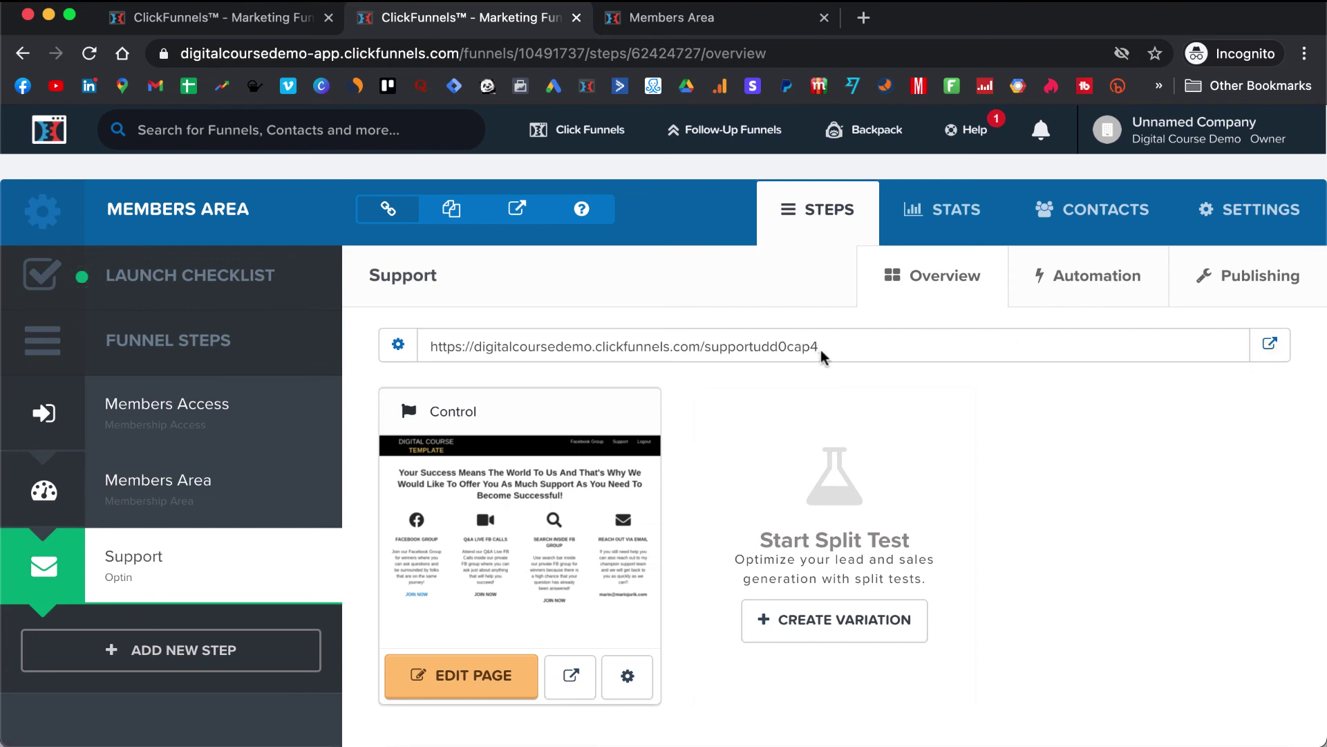
left_click_drag(821, 354, 430, 349)
left_click(560, 367)
left_click_drag(819, 348, 815, 346)
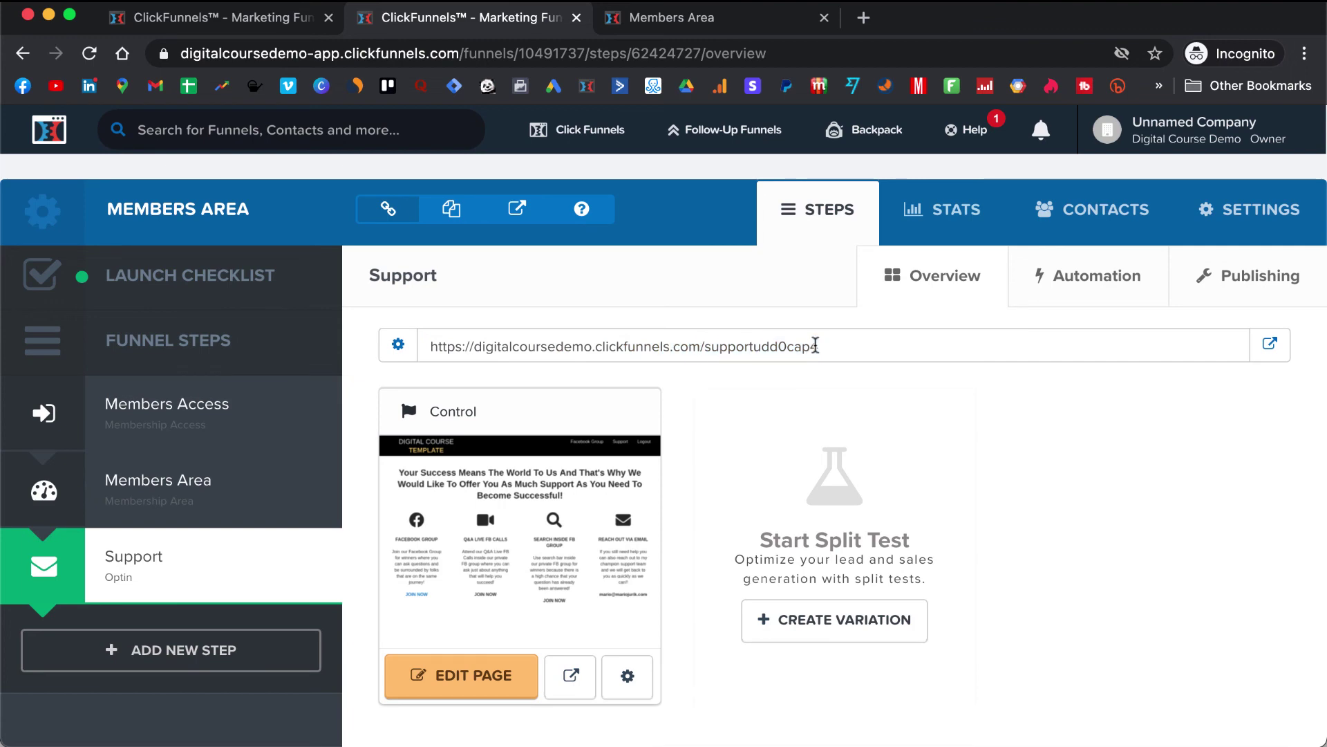
- Reopen the live Support page and copy its full address from the address bar
left_click(1272, 346)
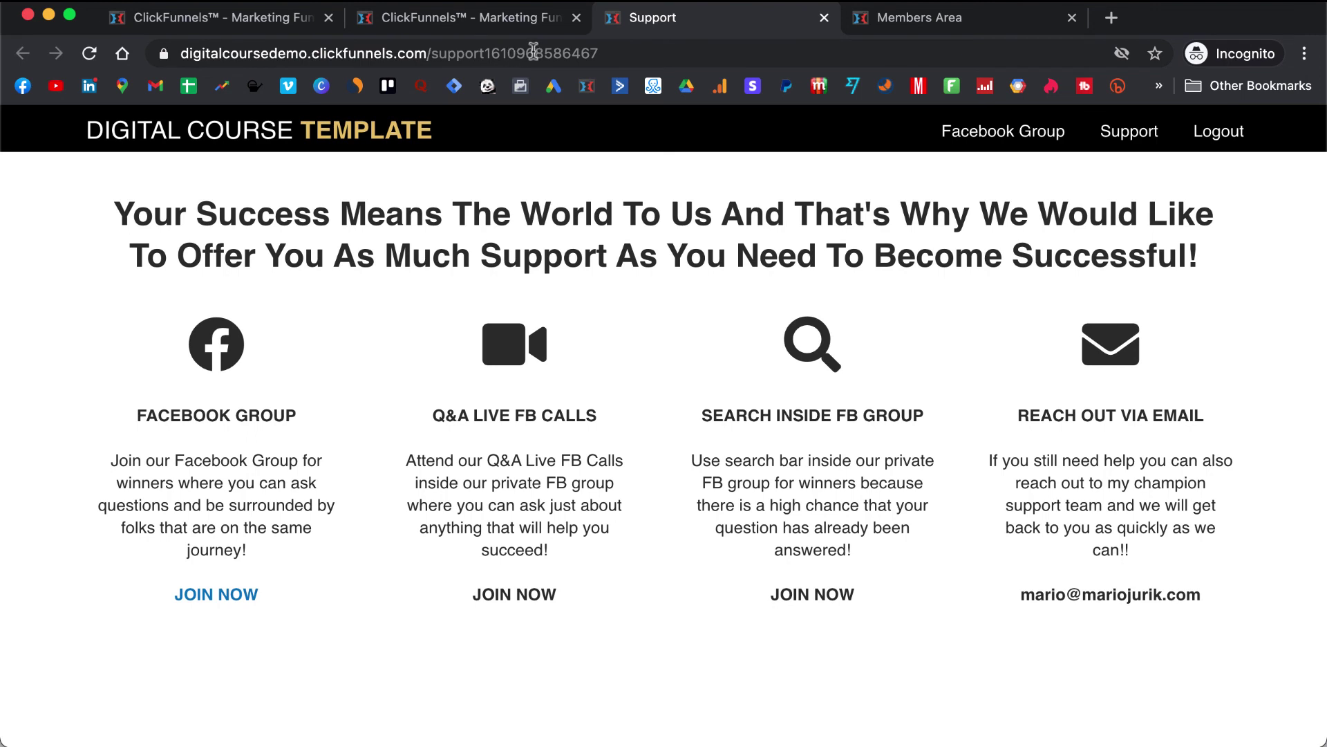
left_click(624, 50)
left_click_drag(671, 49, 161, 53)
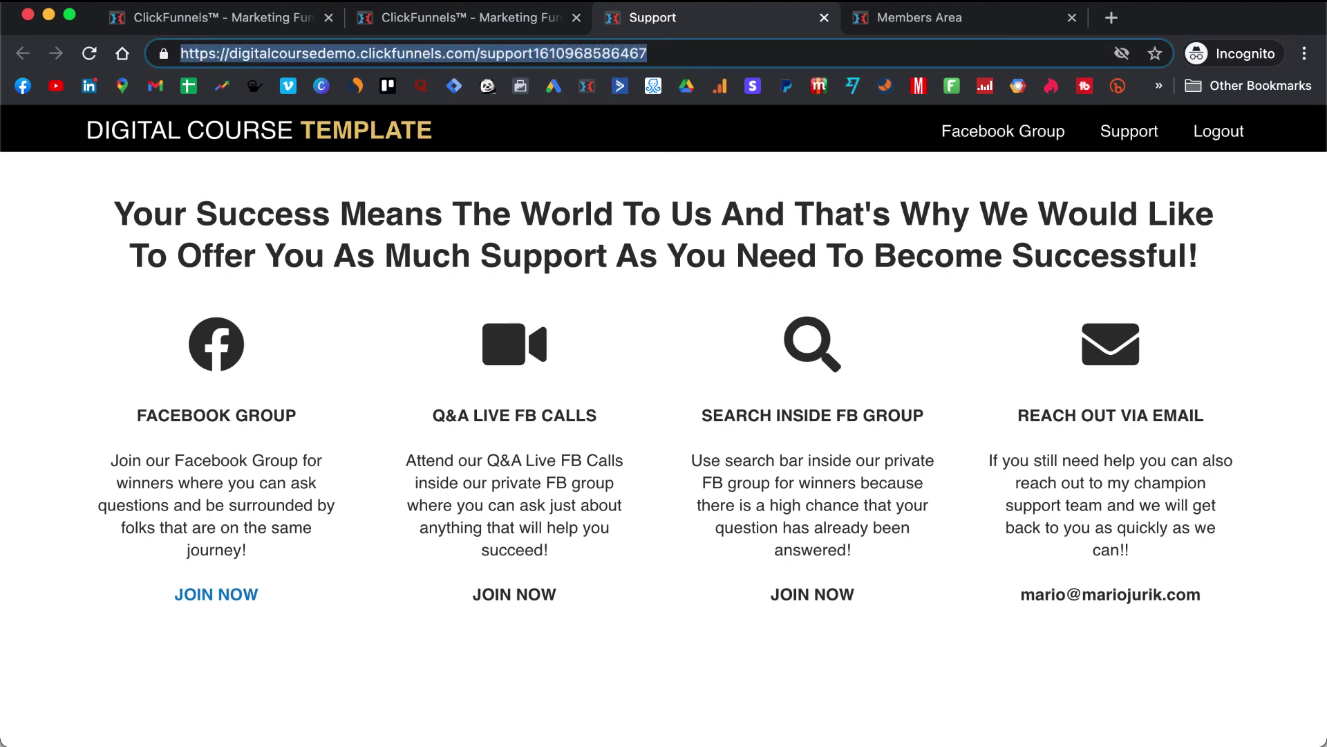
left_click(825, 20)
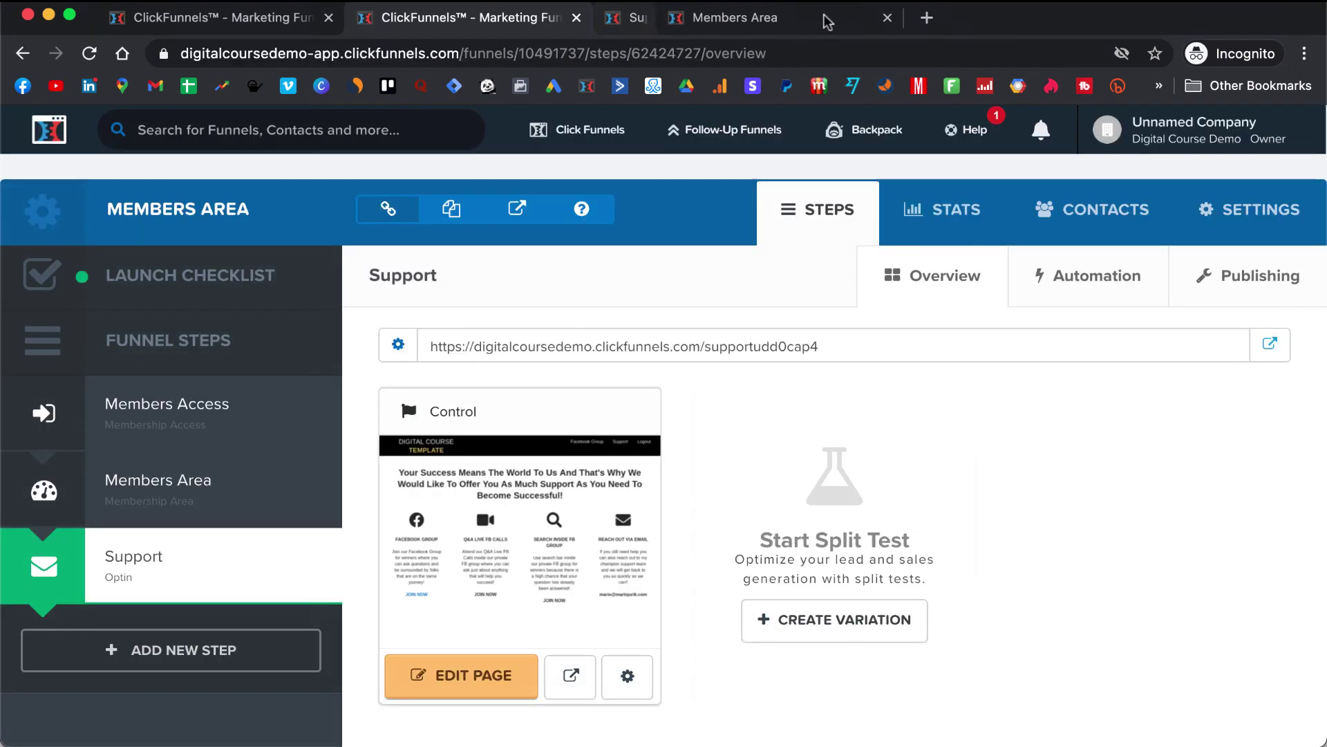
- Open the Members Area step's membership design in the editor
left_click(187, 490)
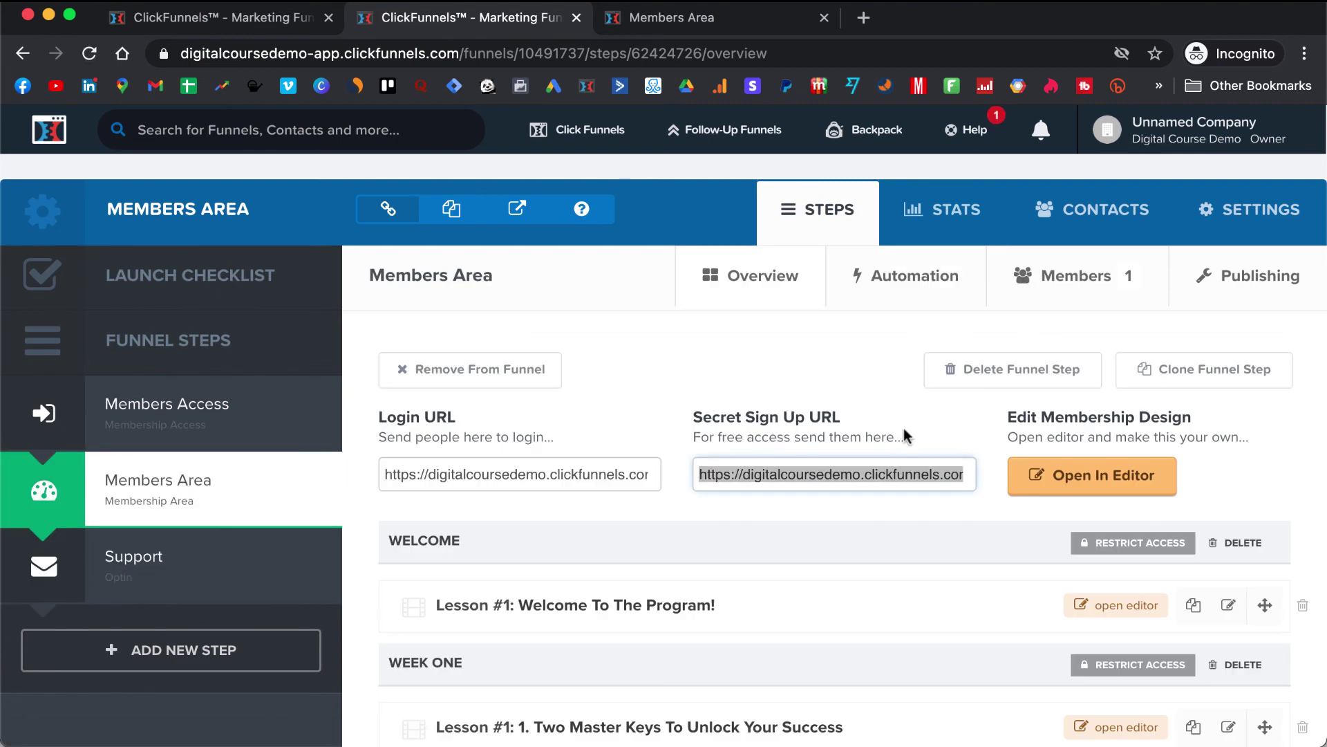
scroll(904, 436, "down", 2)
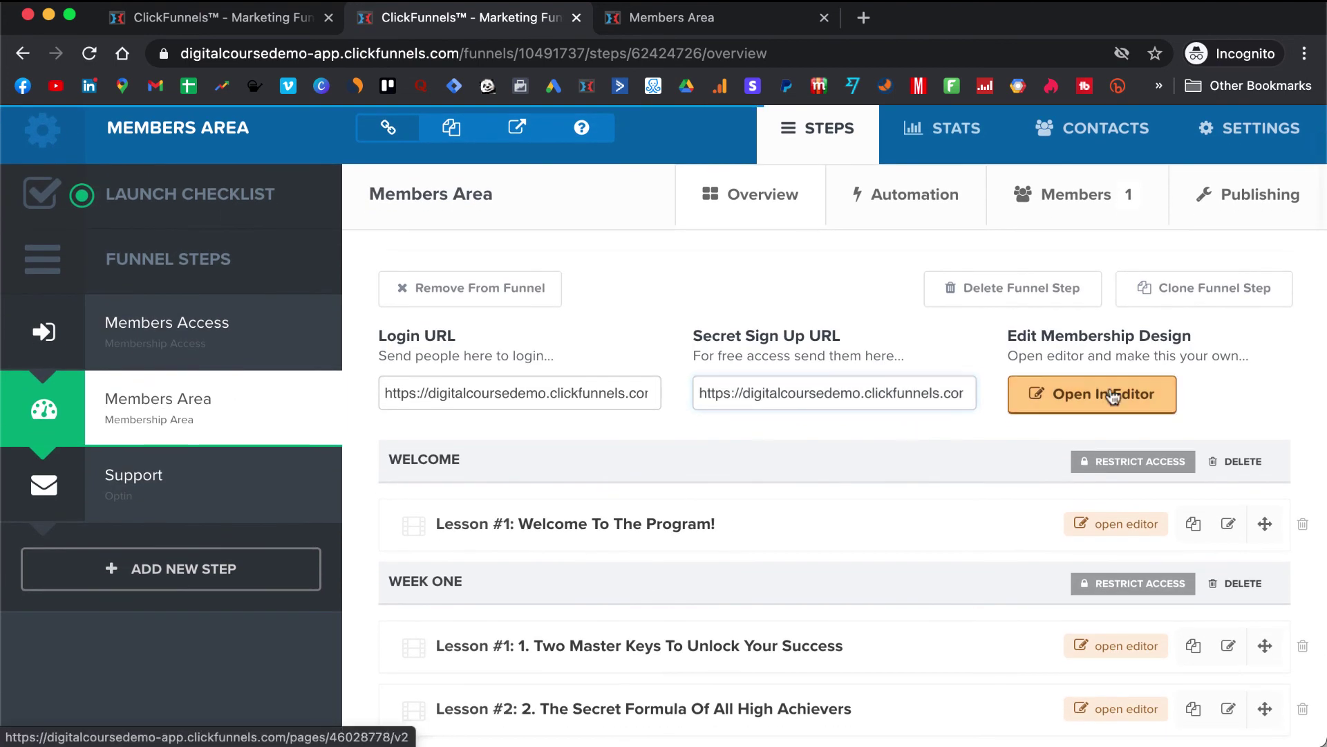
left_click(1110, 394)
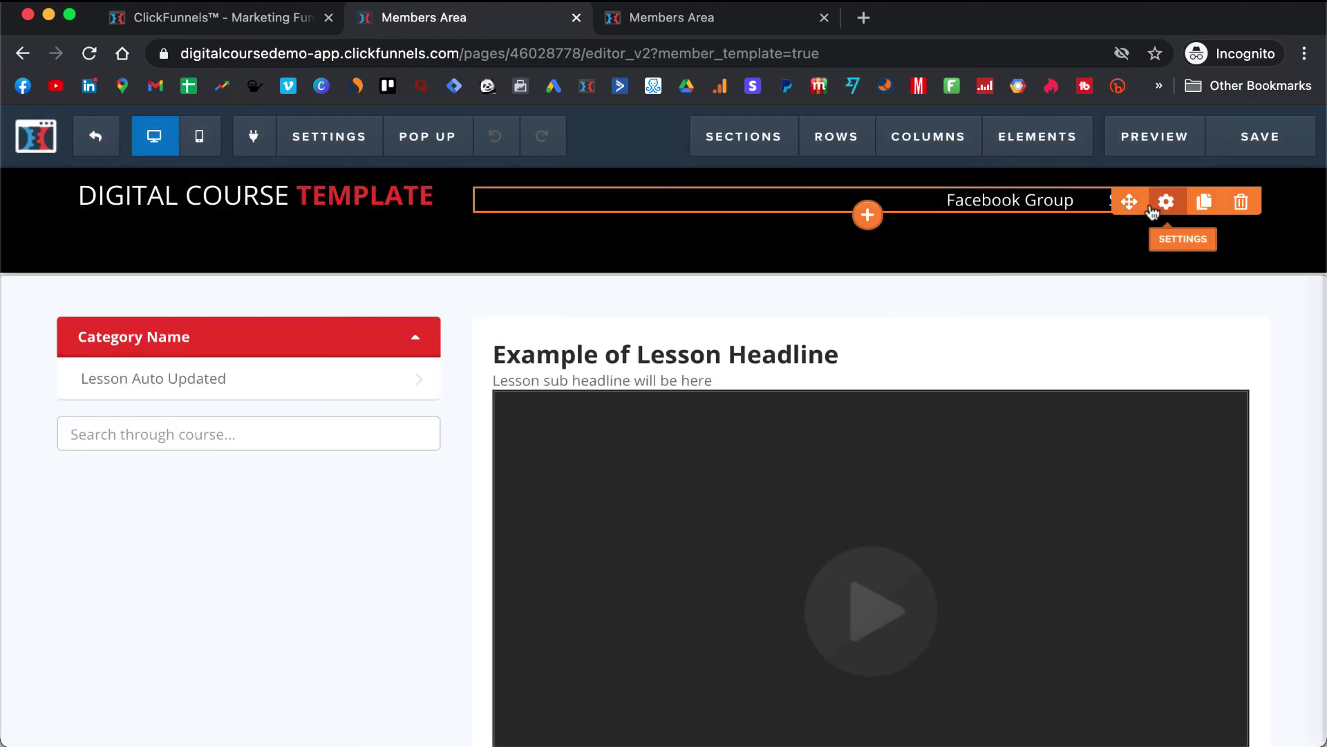
- Replace the navigation's Support link URL with the live Support page address and save
left_click(1166, 201)
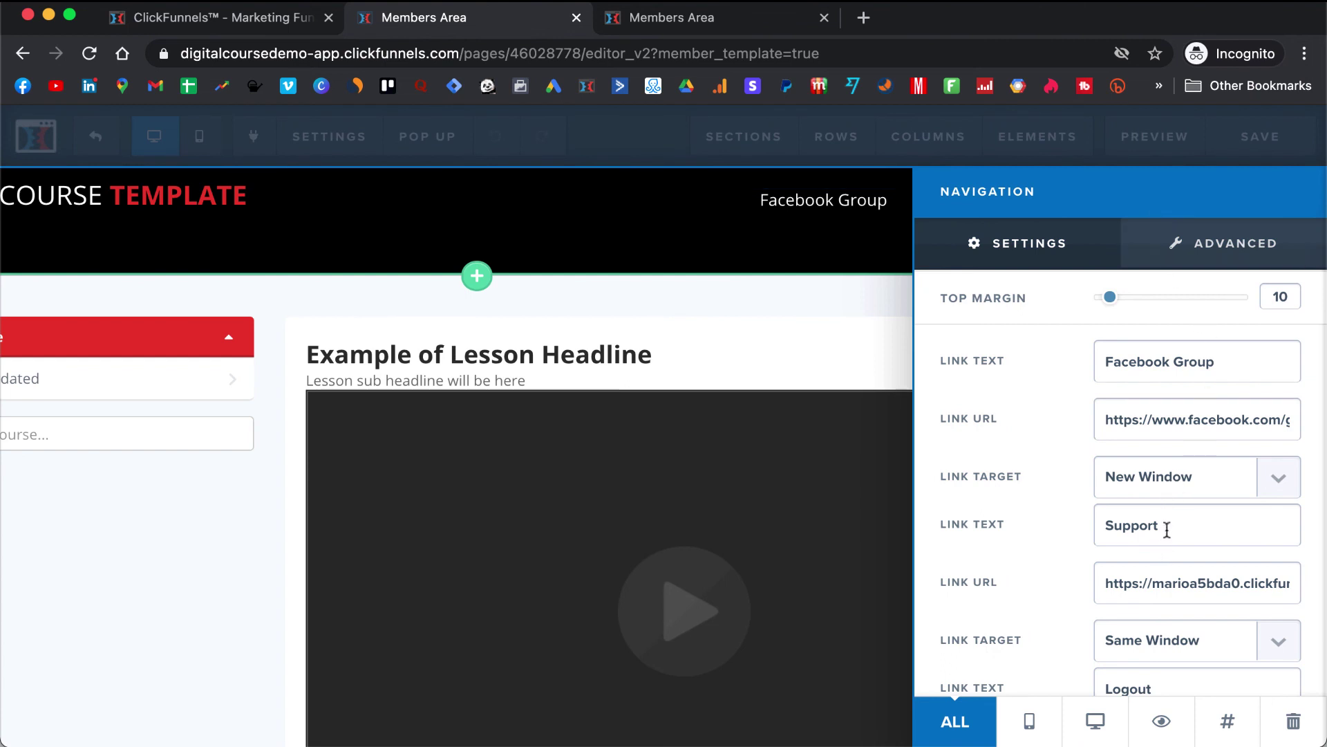
scroll(1168, 539, "down", 1)
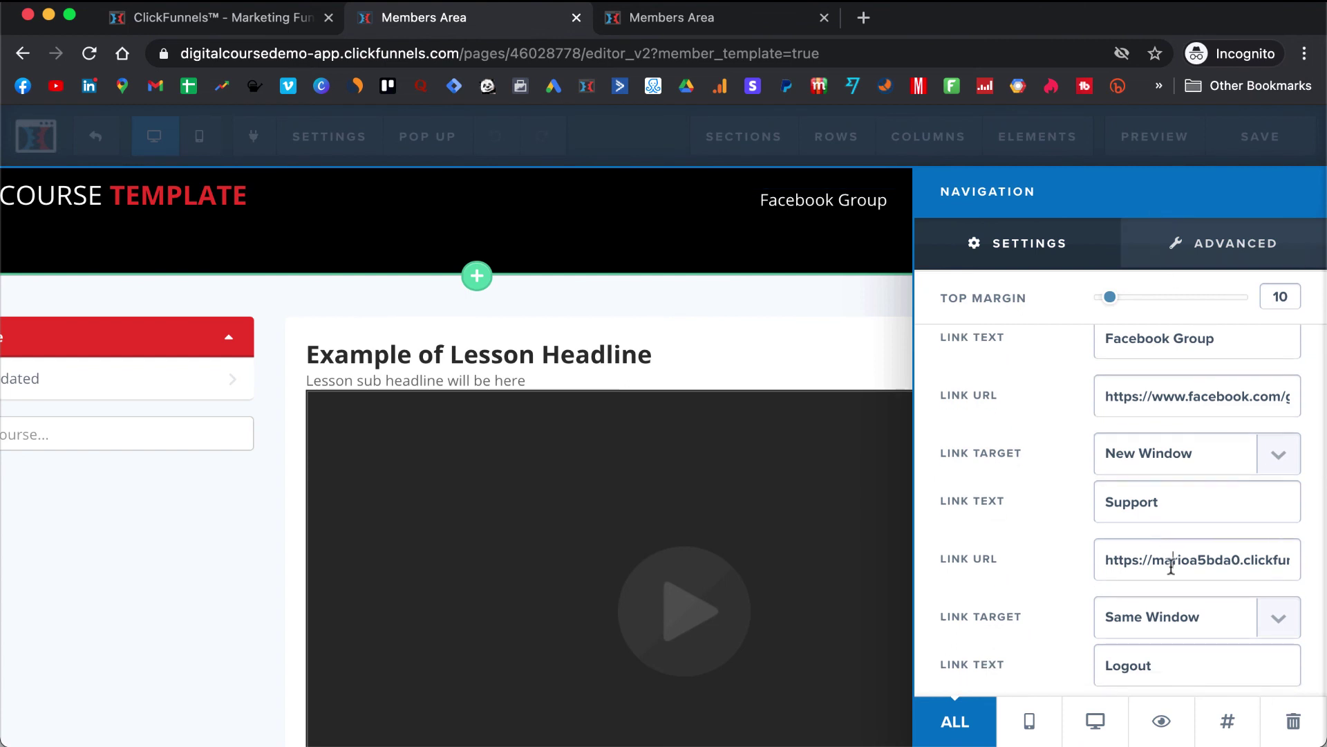
triple_click(1171, 567)
key("BackSpace")
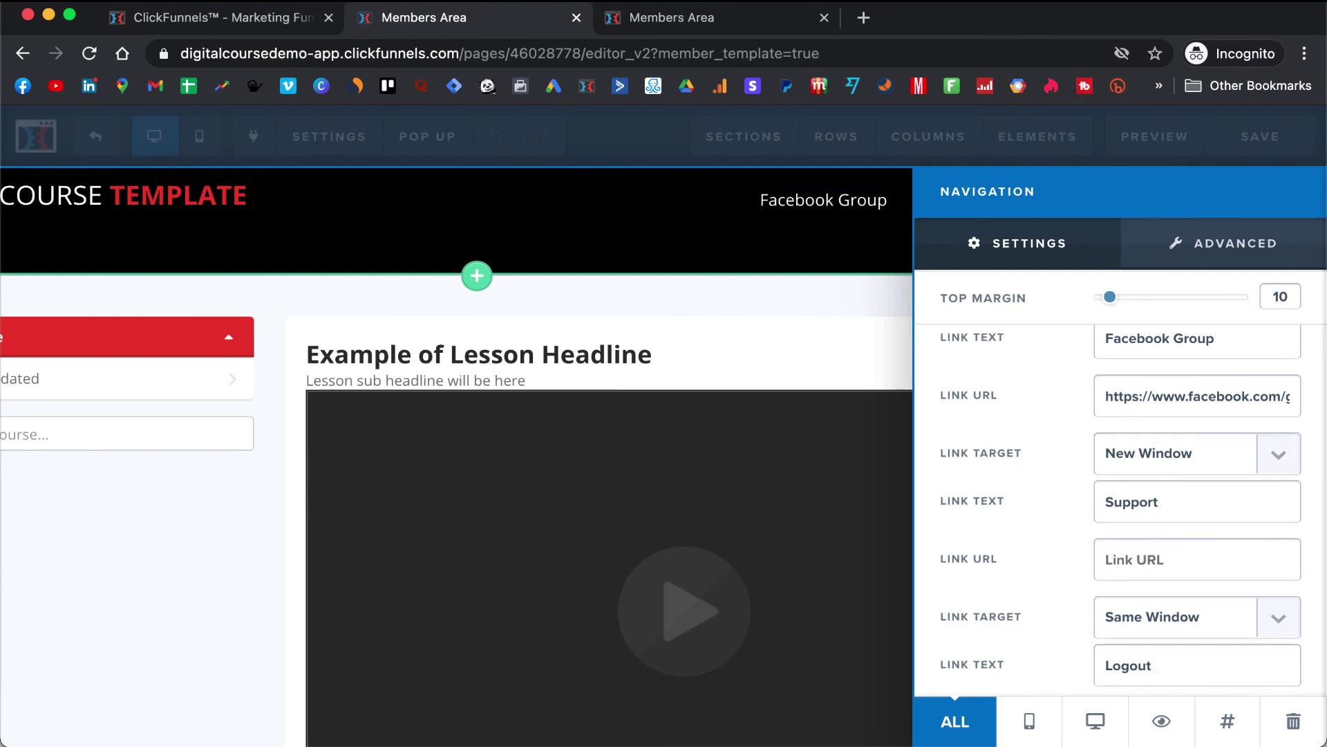
key("super+v")
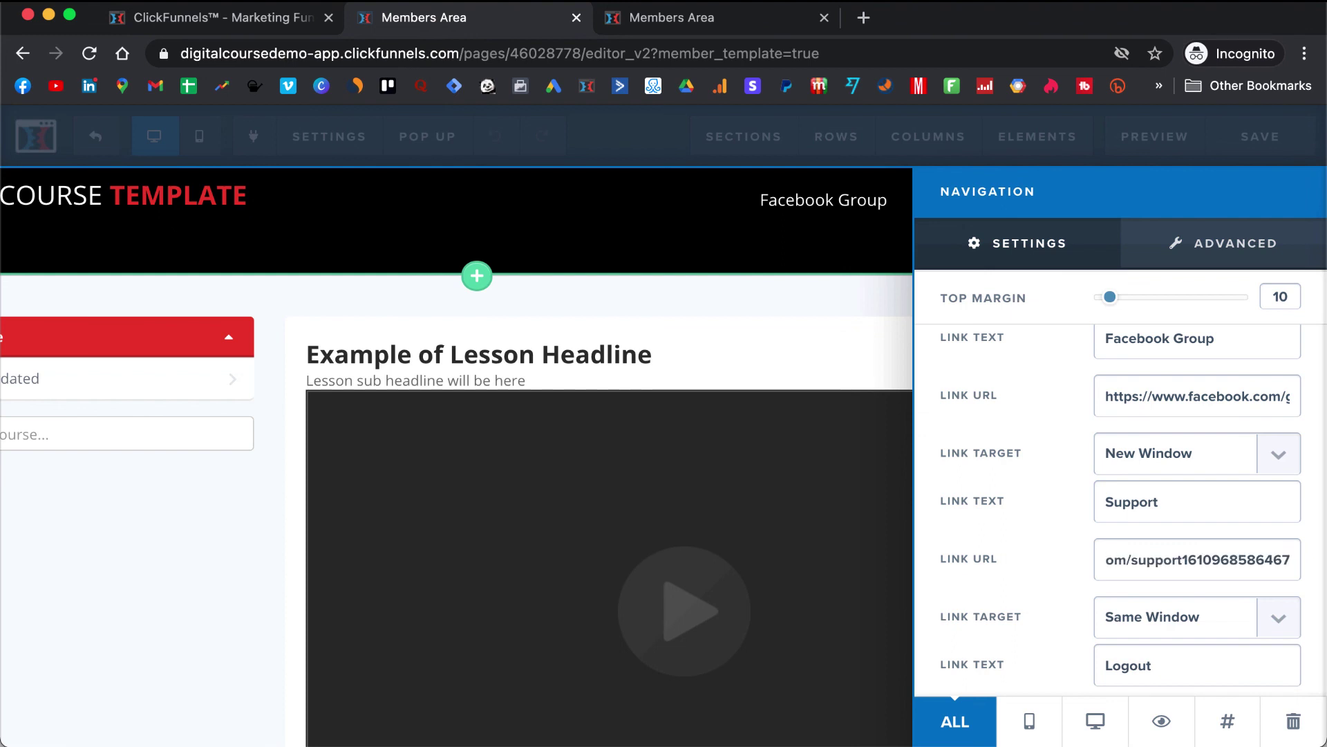
left_click_drag(1249, 567, 1075, 571)
left_click(818, 533)
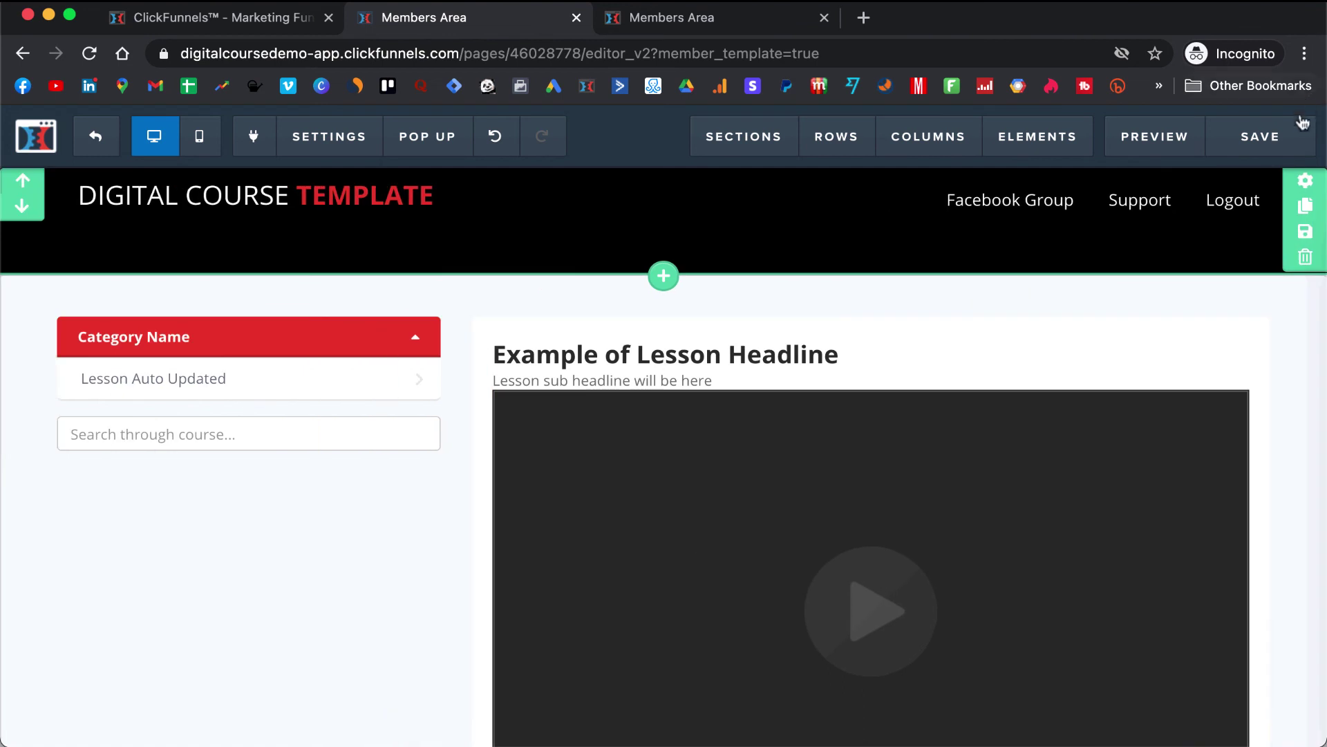
left_click(1290, 138)
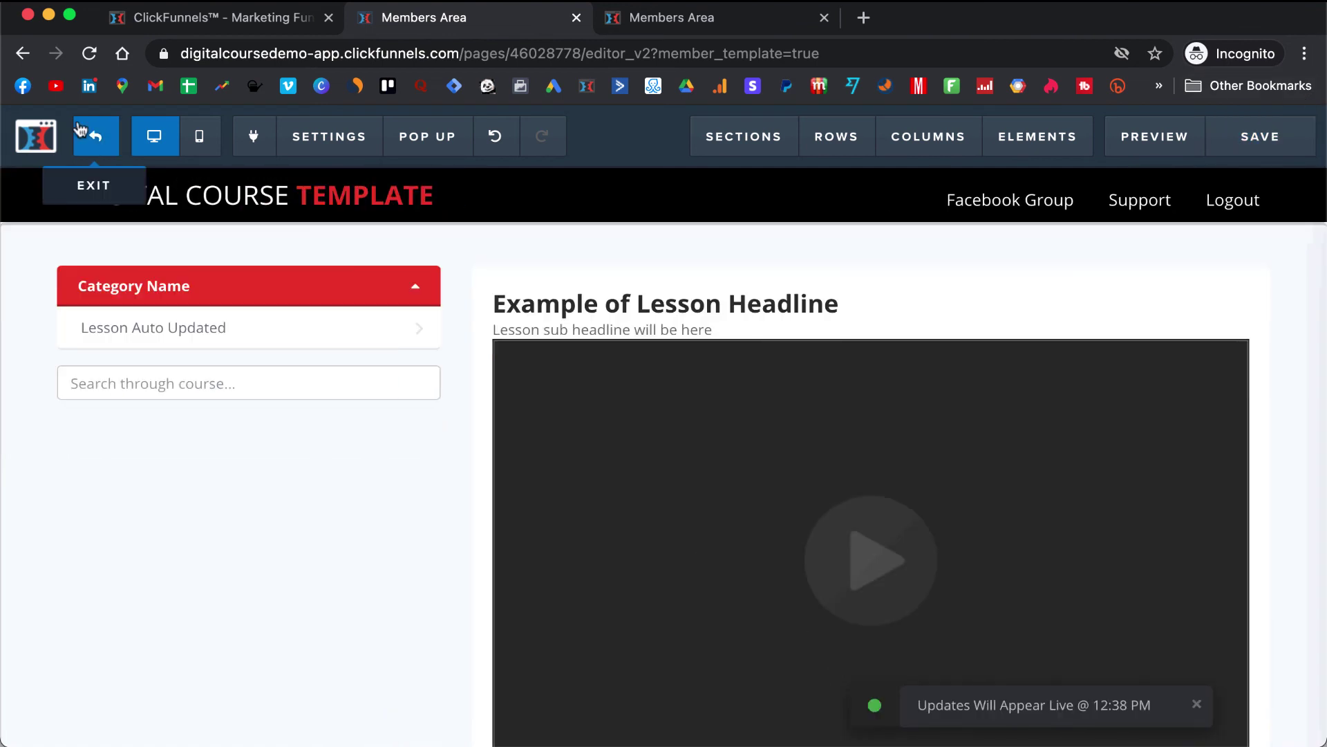
- Exit the editor and reload the live Members Area page
left_click(99, 138)
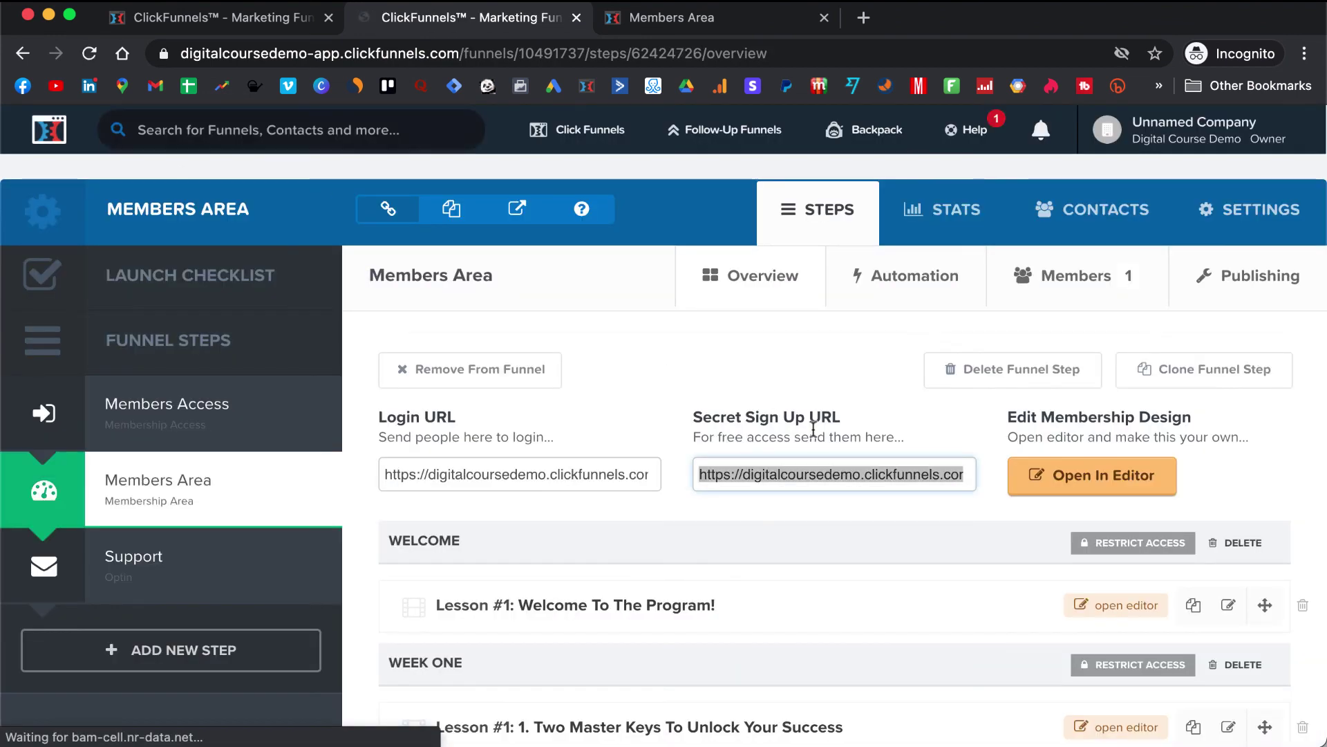
scroll(811, 434, "down", 2)
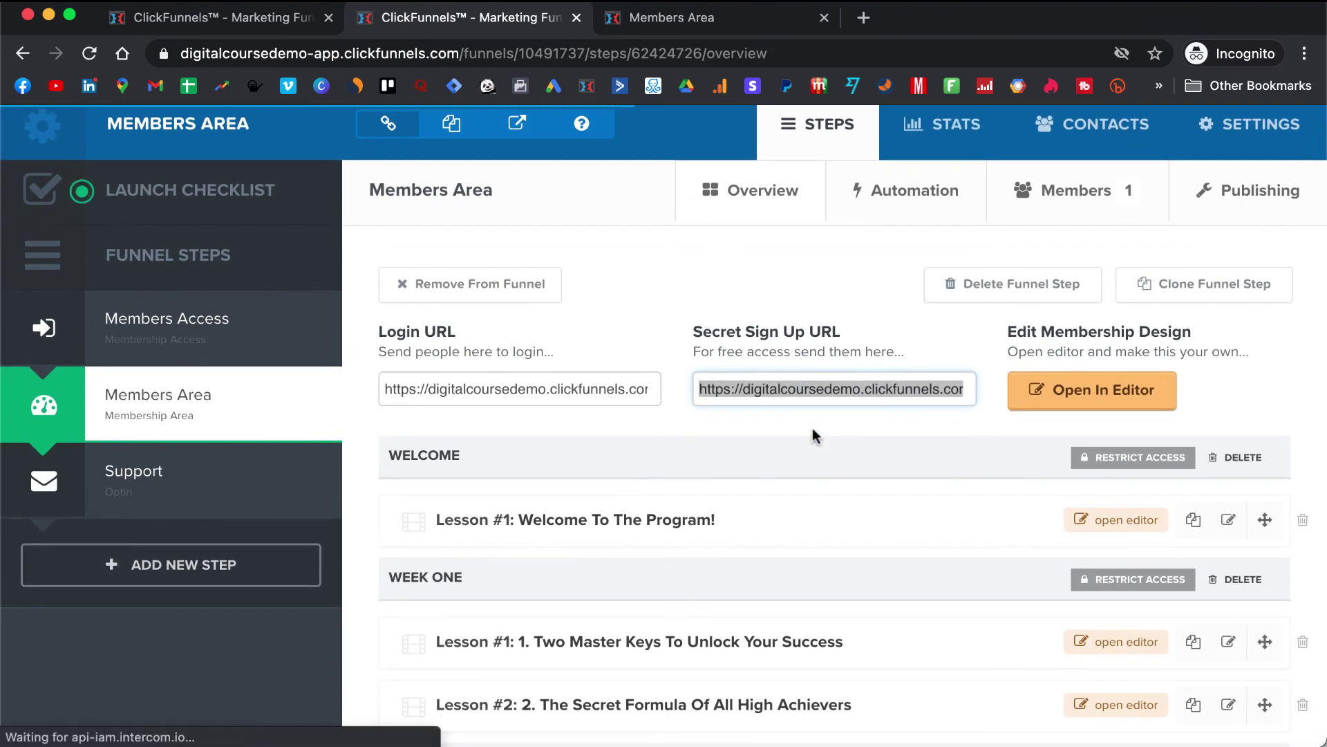
left_click(536, 379)
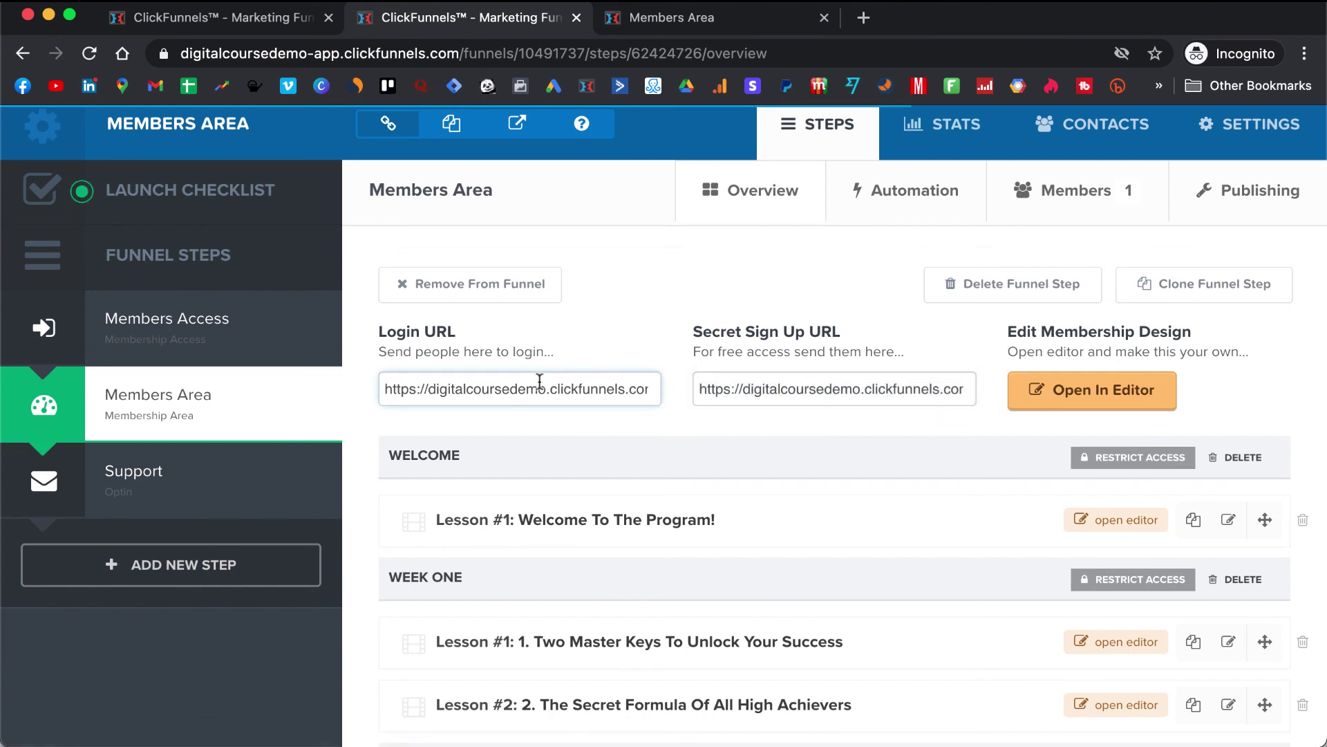
triple_click(539, 385)
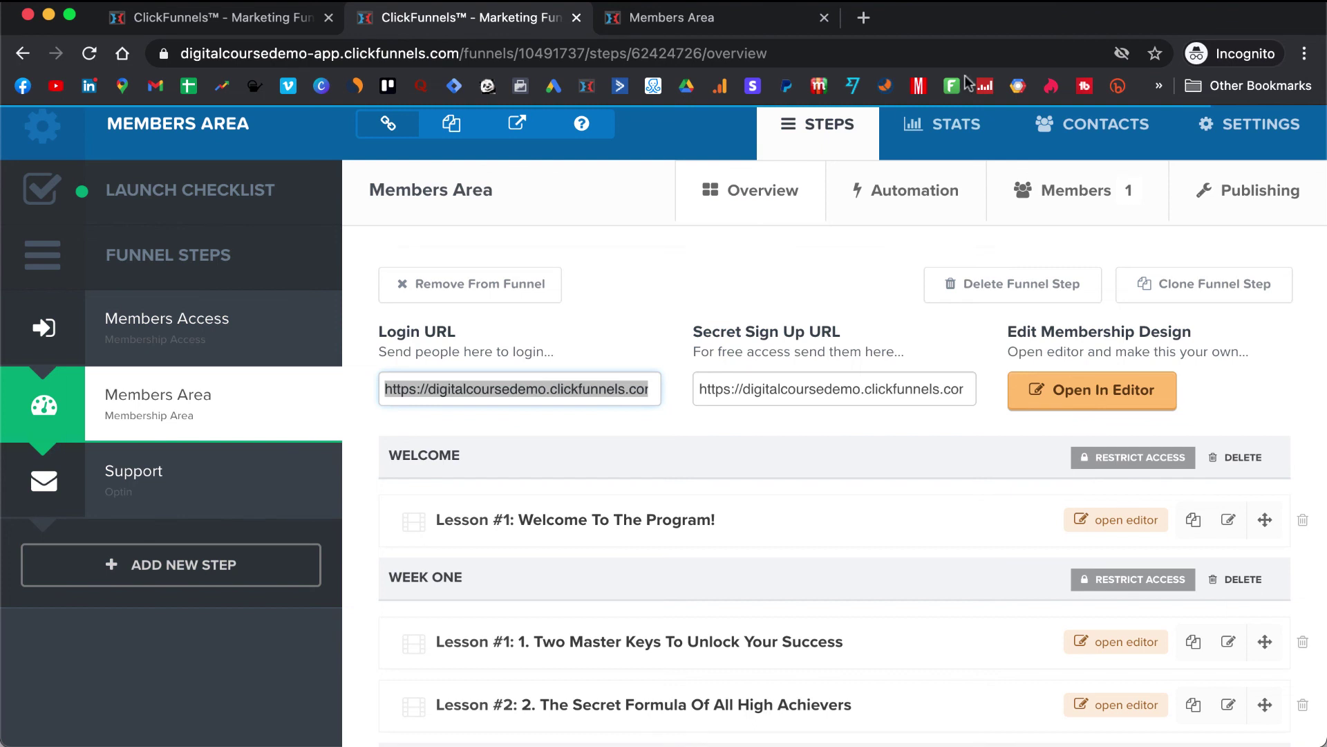
left_click(751, 17)
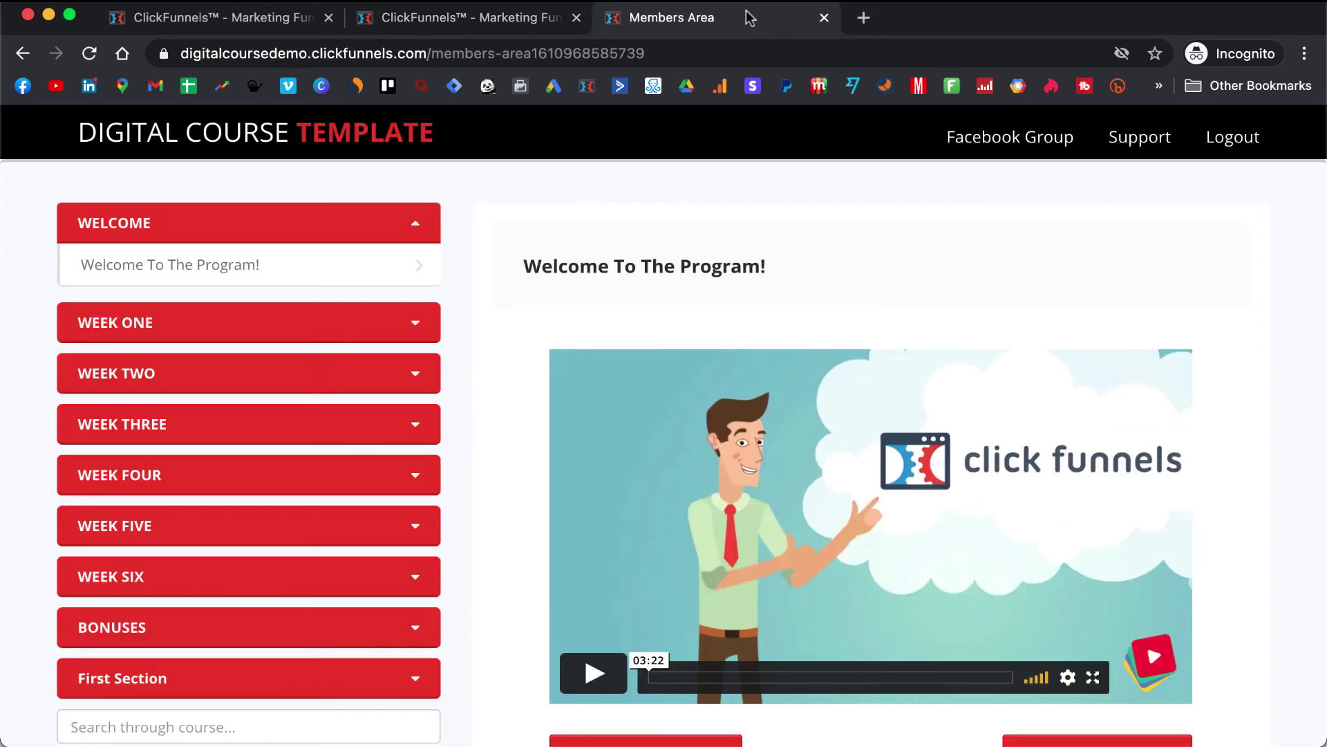
left_click(540, 59)
key("Return")
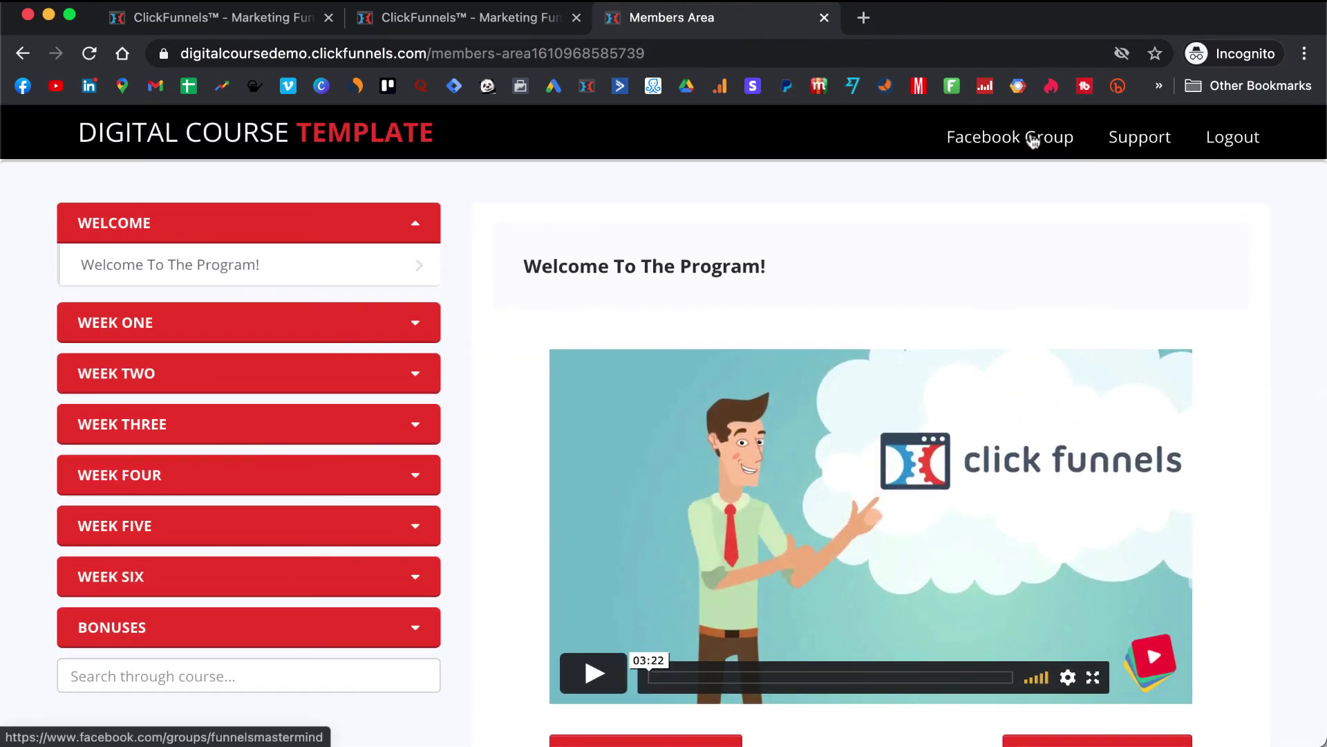
- Test the Facebook Group and Support navigation links on the live members area
left_click(1042, 138)
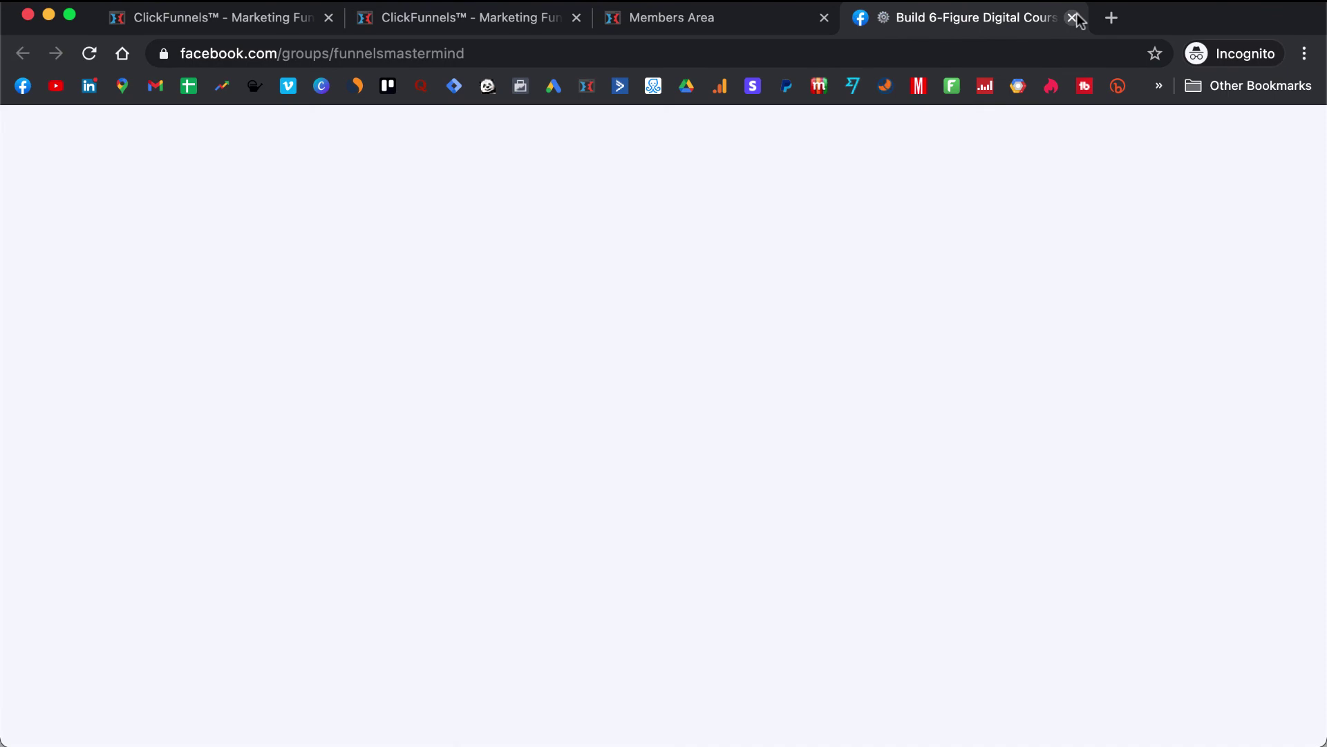
left_click(1073, 17)
left_click(1134, 137)
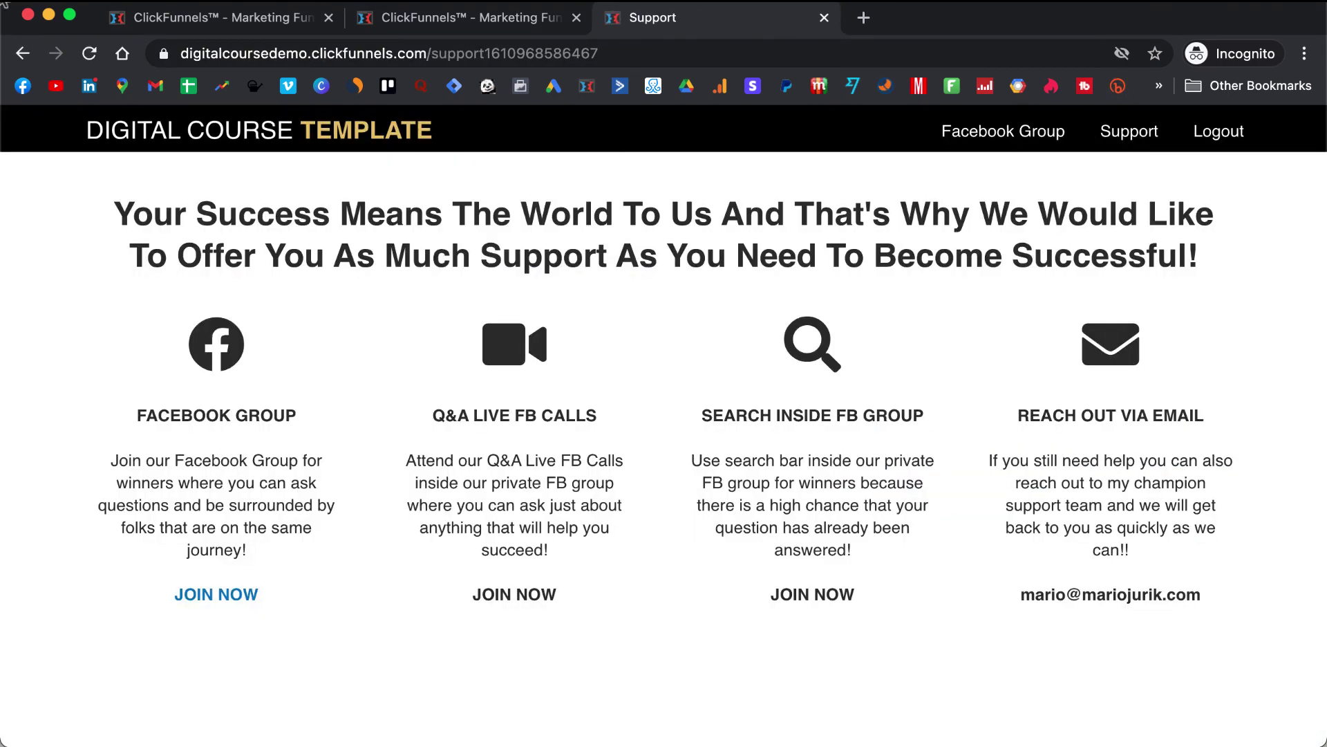
left_click(24, 54)
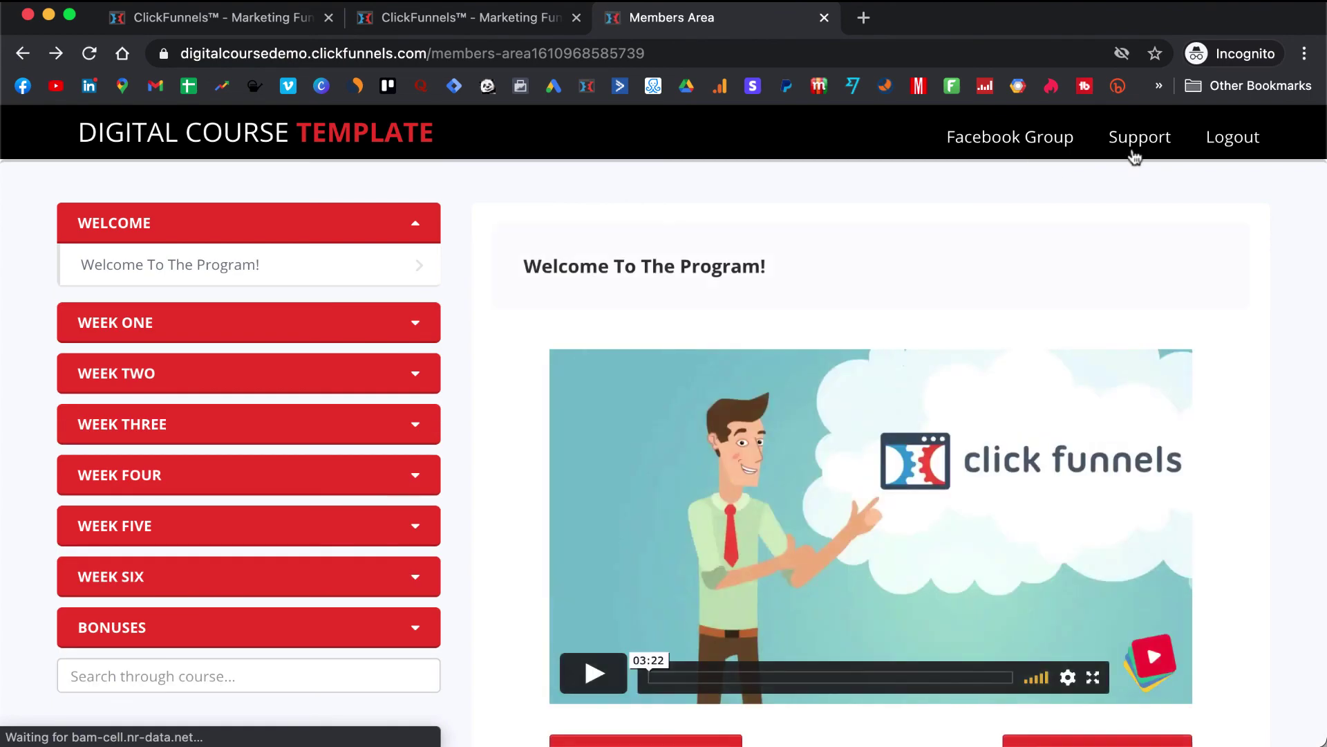
left_click(1141, 136)
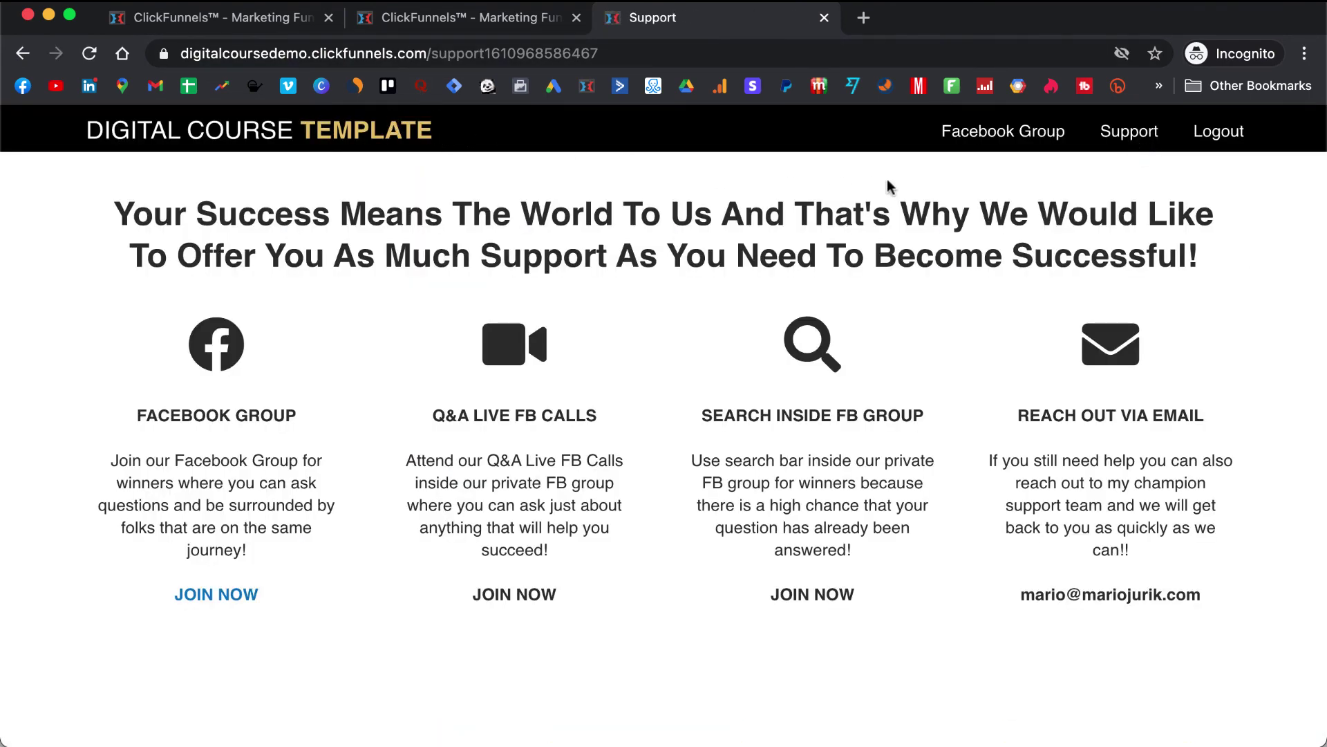
left_click(23, 54)
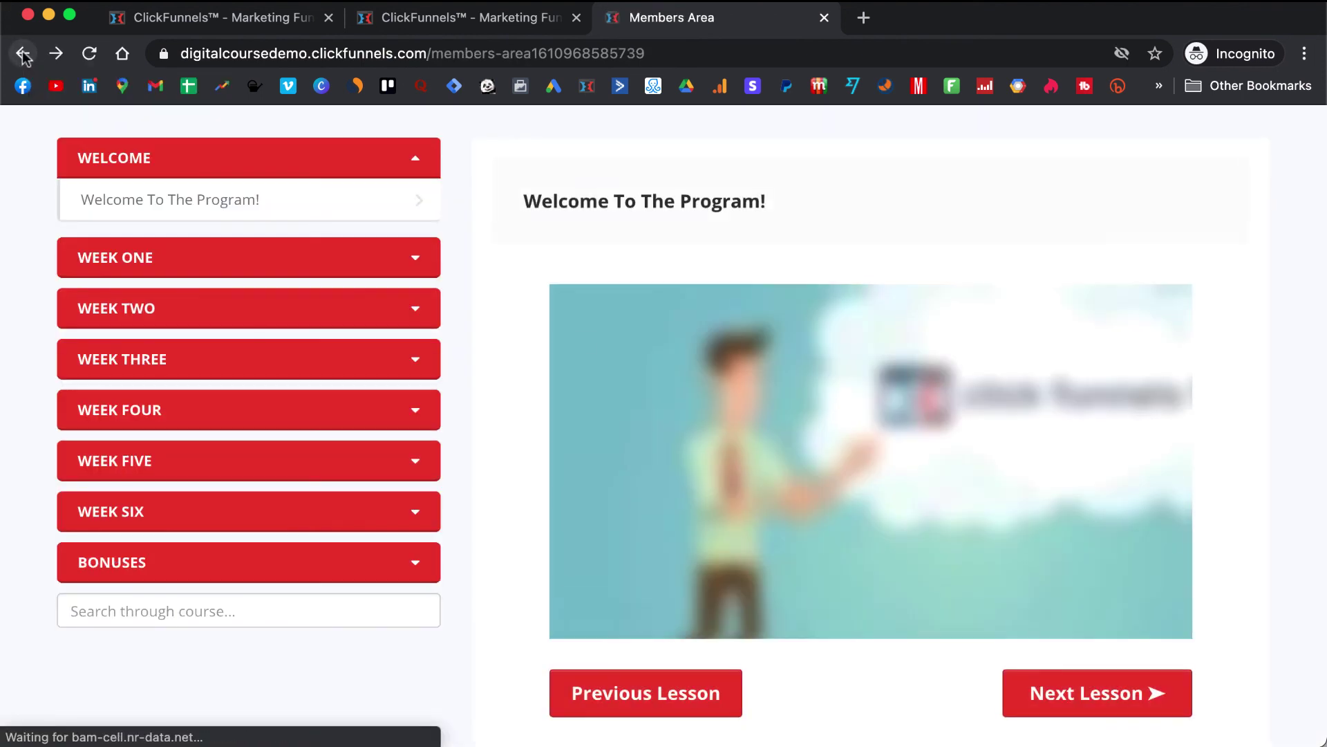
- Expand WEEK ONE and open Lesson 1: Two Master Keys To Unlock Your Success
scroll(637, 237, "down", 1)
scroll(636, 237, "up", 3)
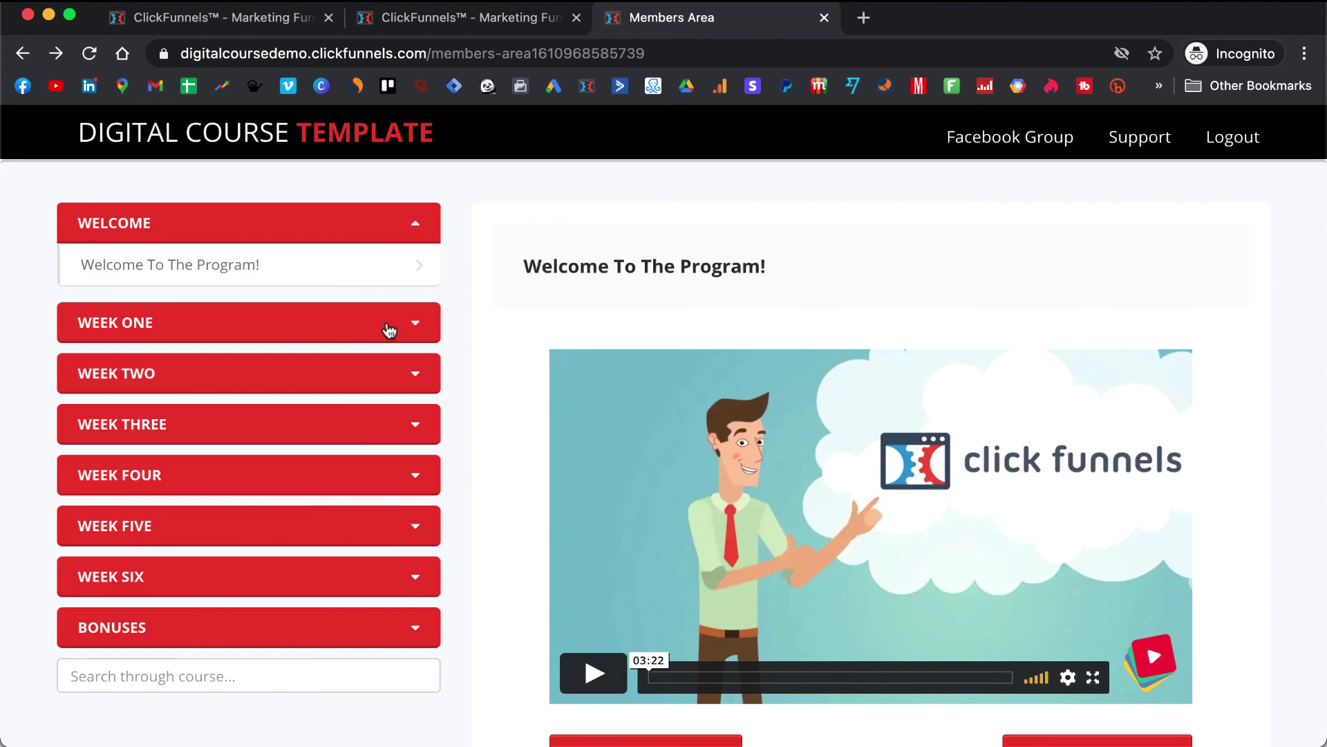
left_click(389, 330)
left_click(385, 371)
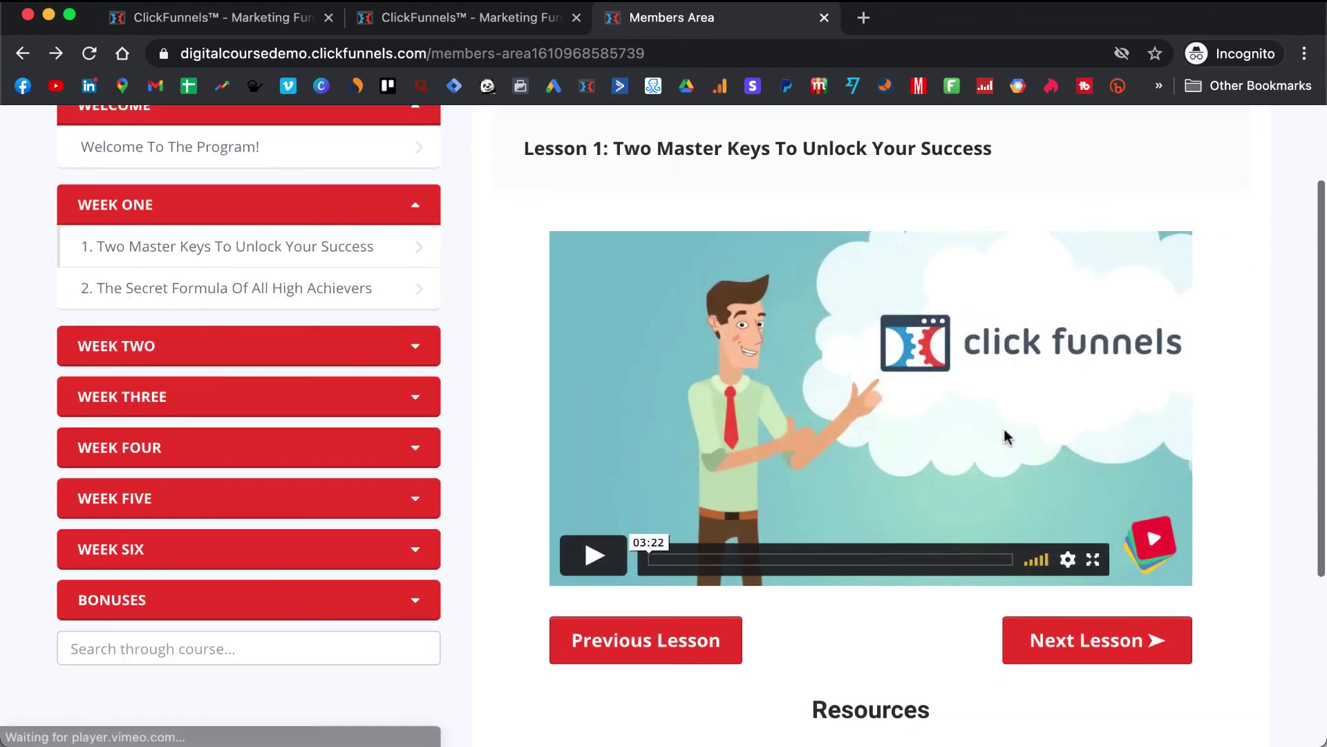